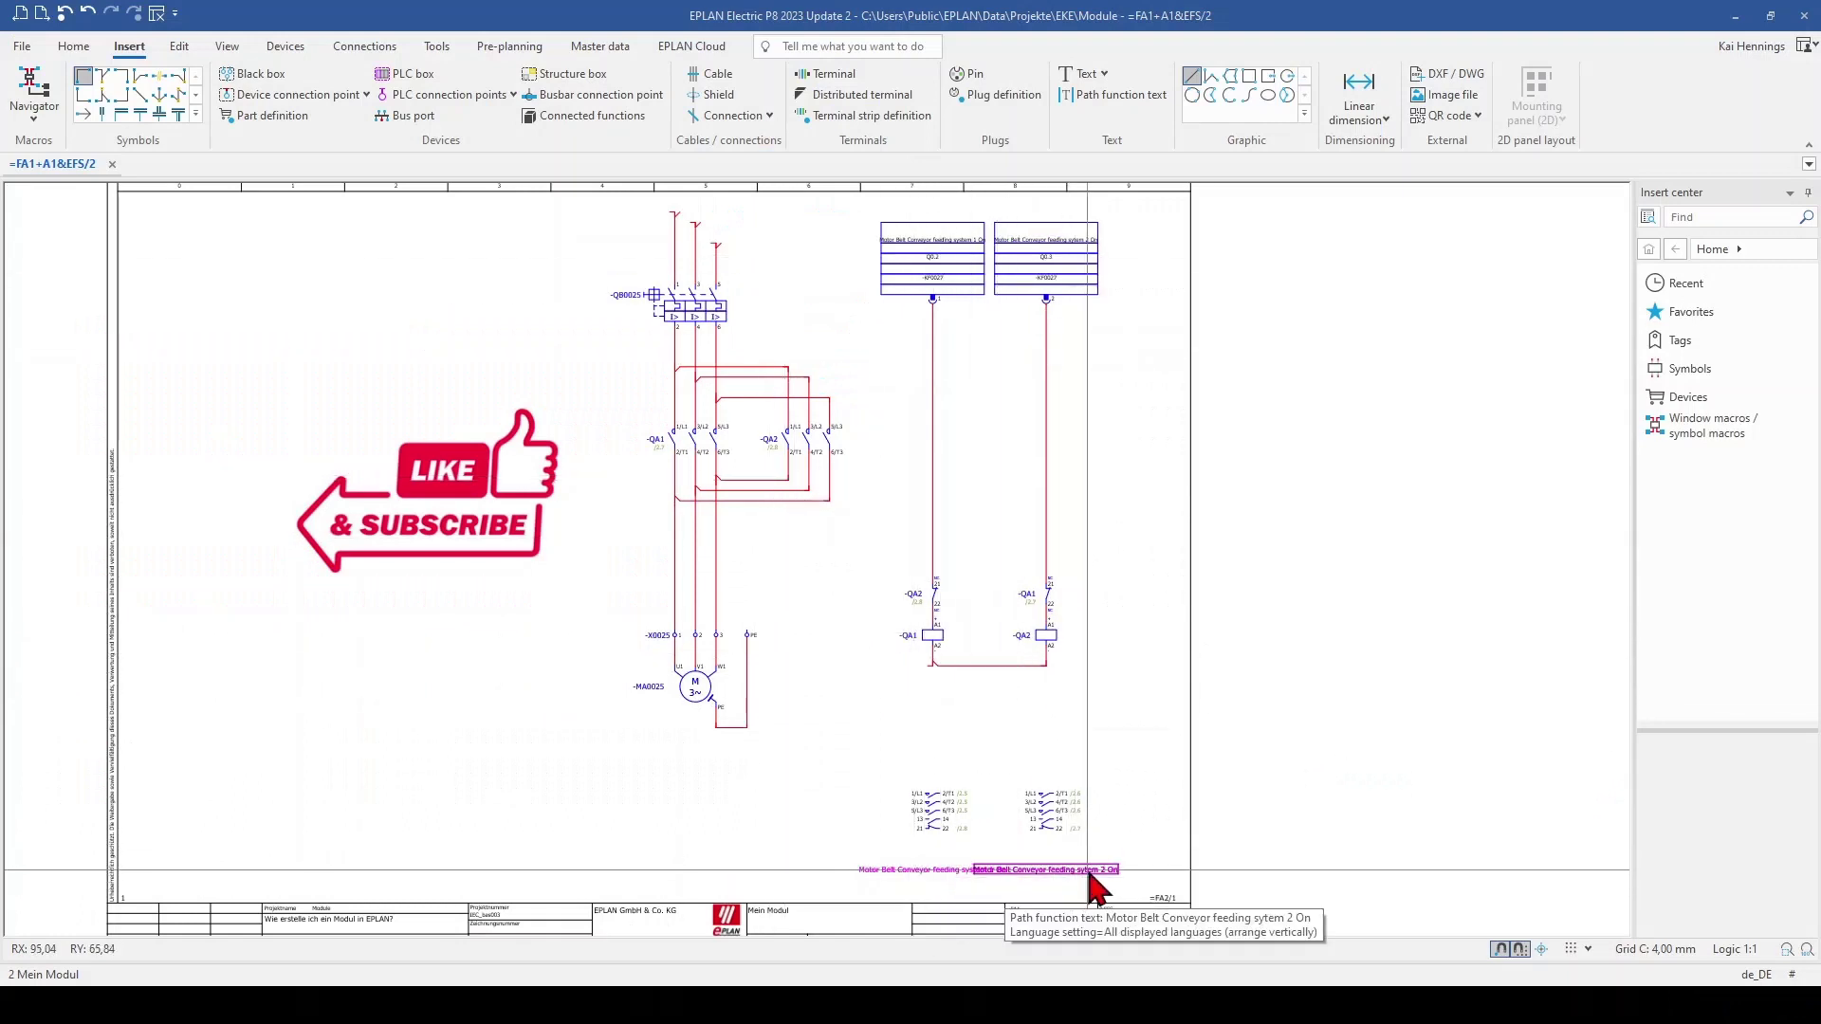
# Break the first conveyor path function text onto two lines after 'Conveyor'
pyautogui.scroll(3, 1091, 887)
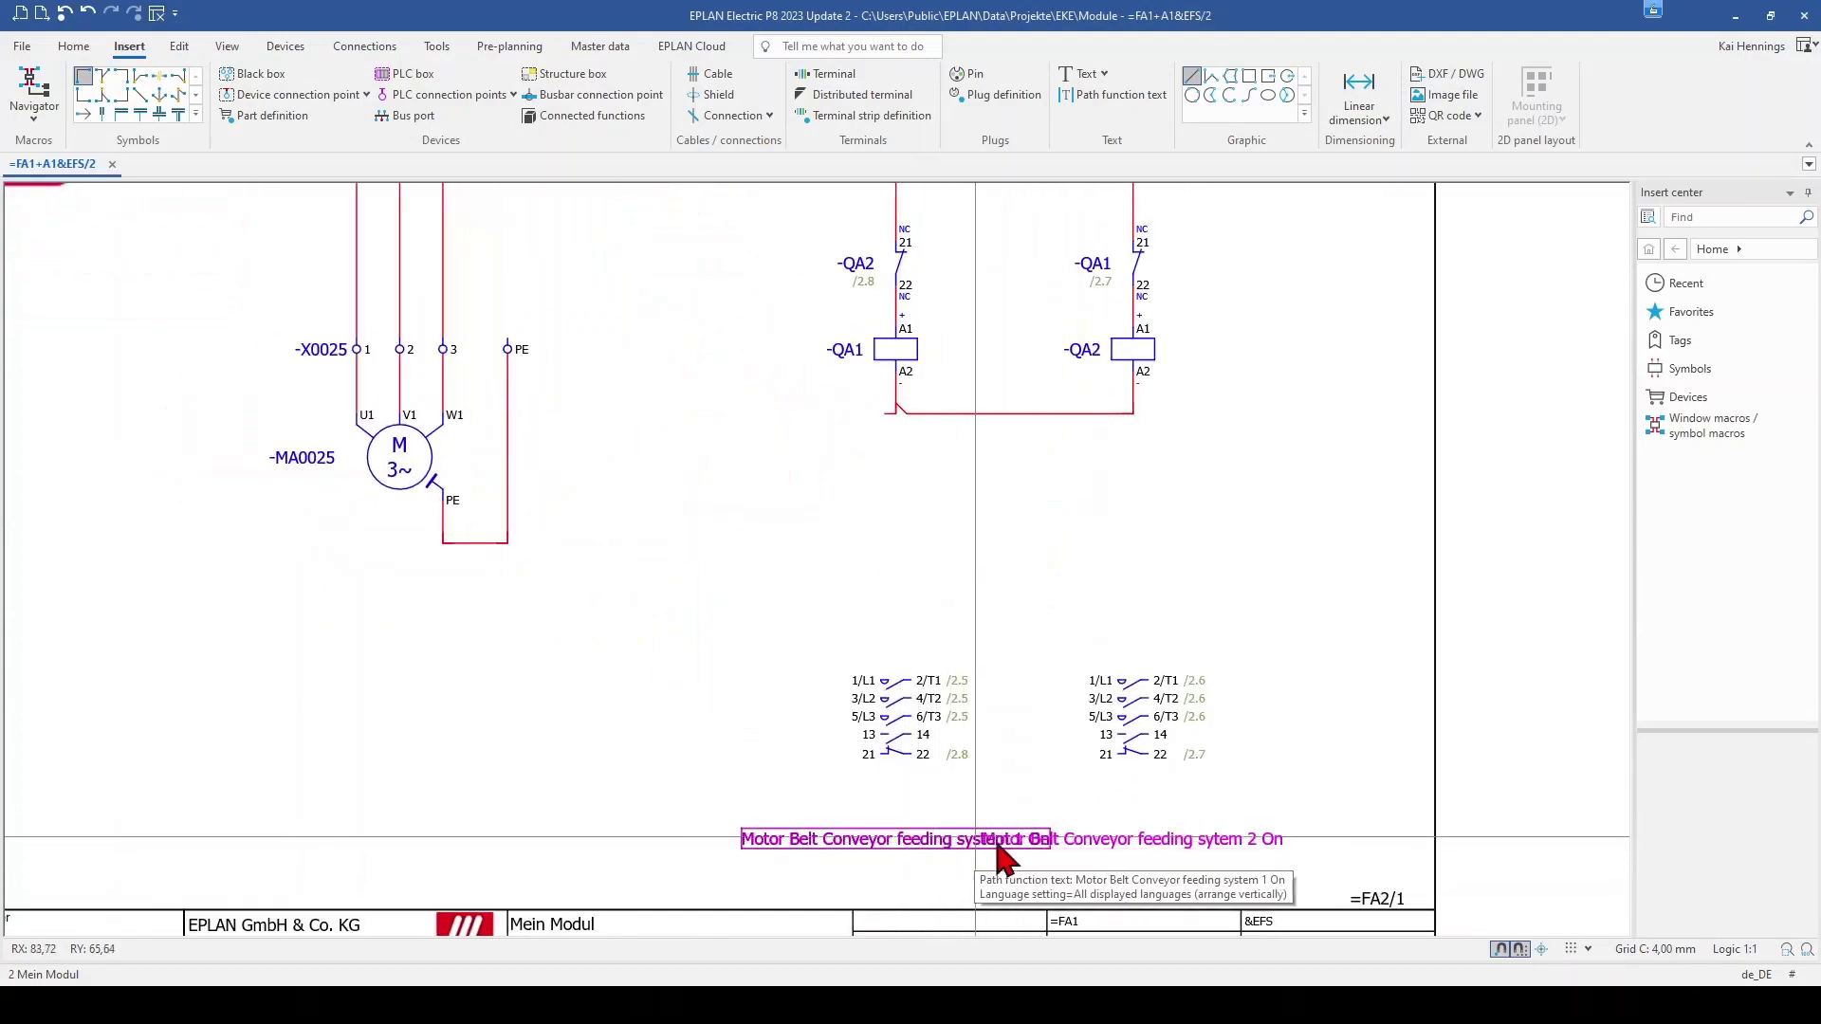
pyautogui.doubleClick(914, 846)
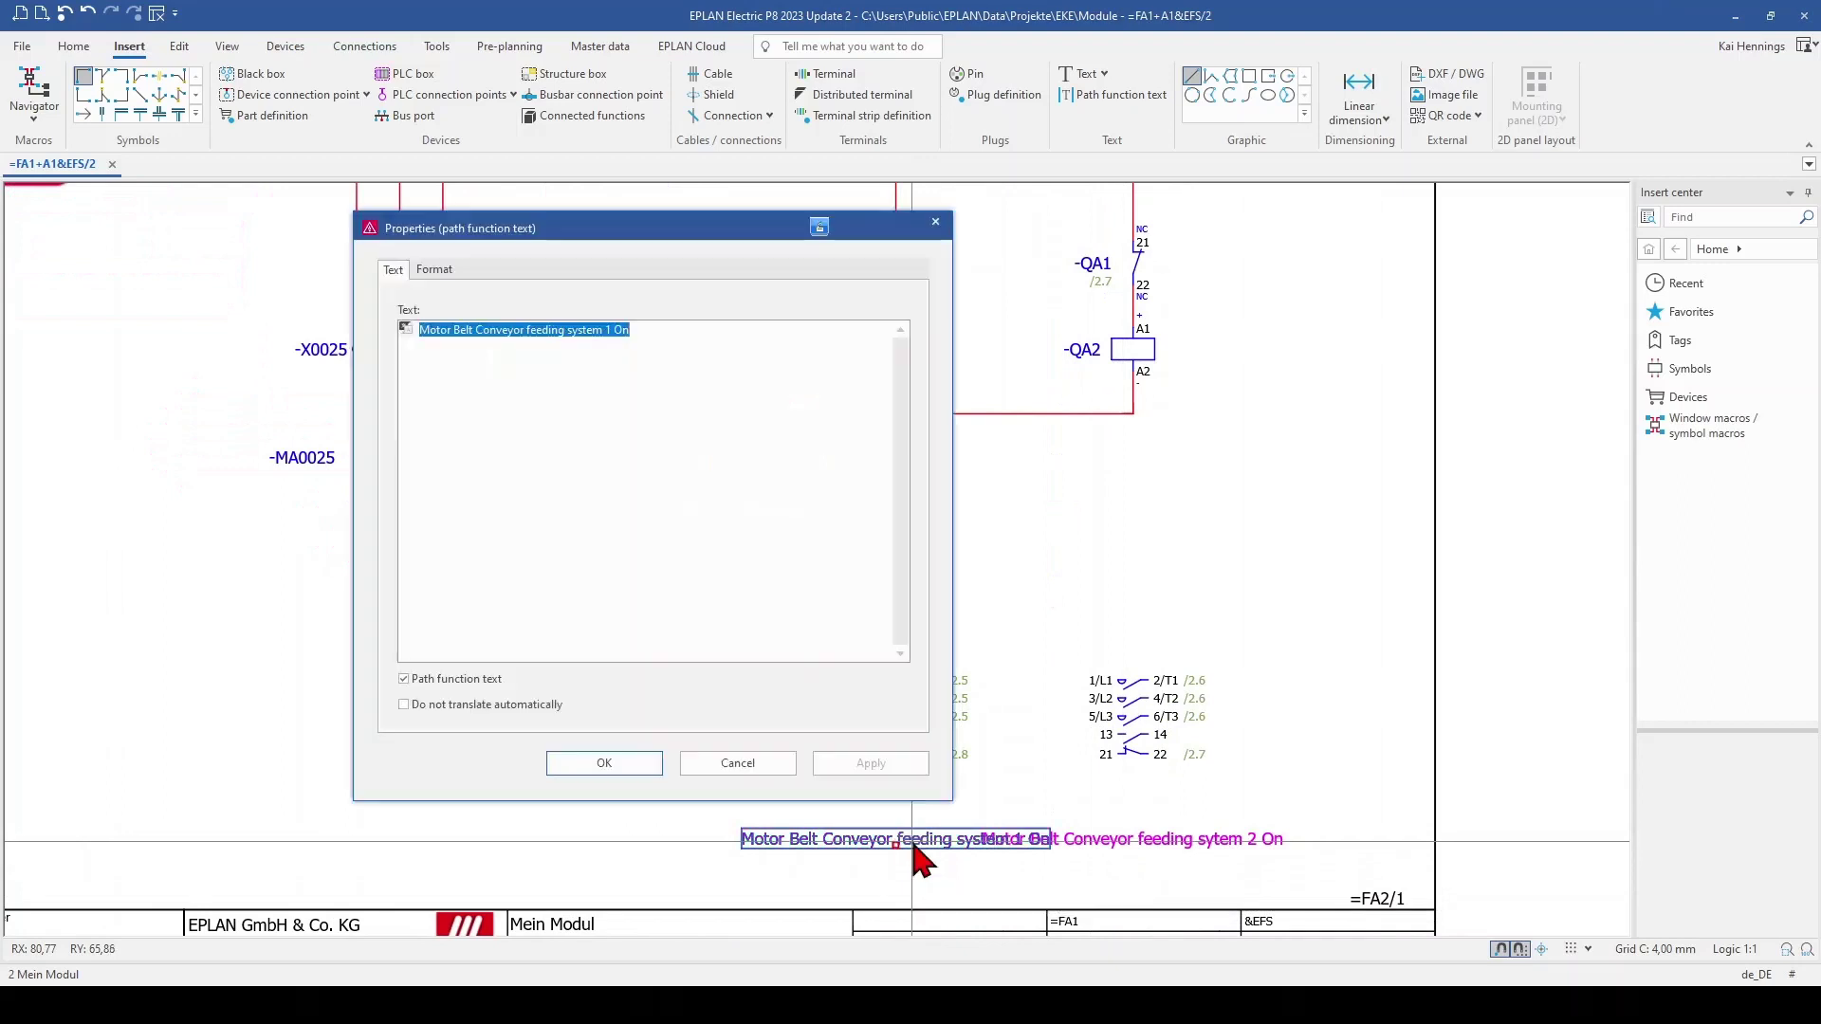
pyautogui.click(526, 331)
pyautogui.rightClick(526, 332)
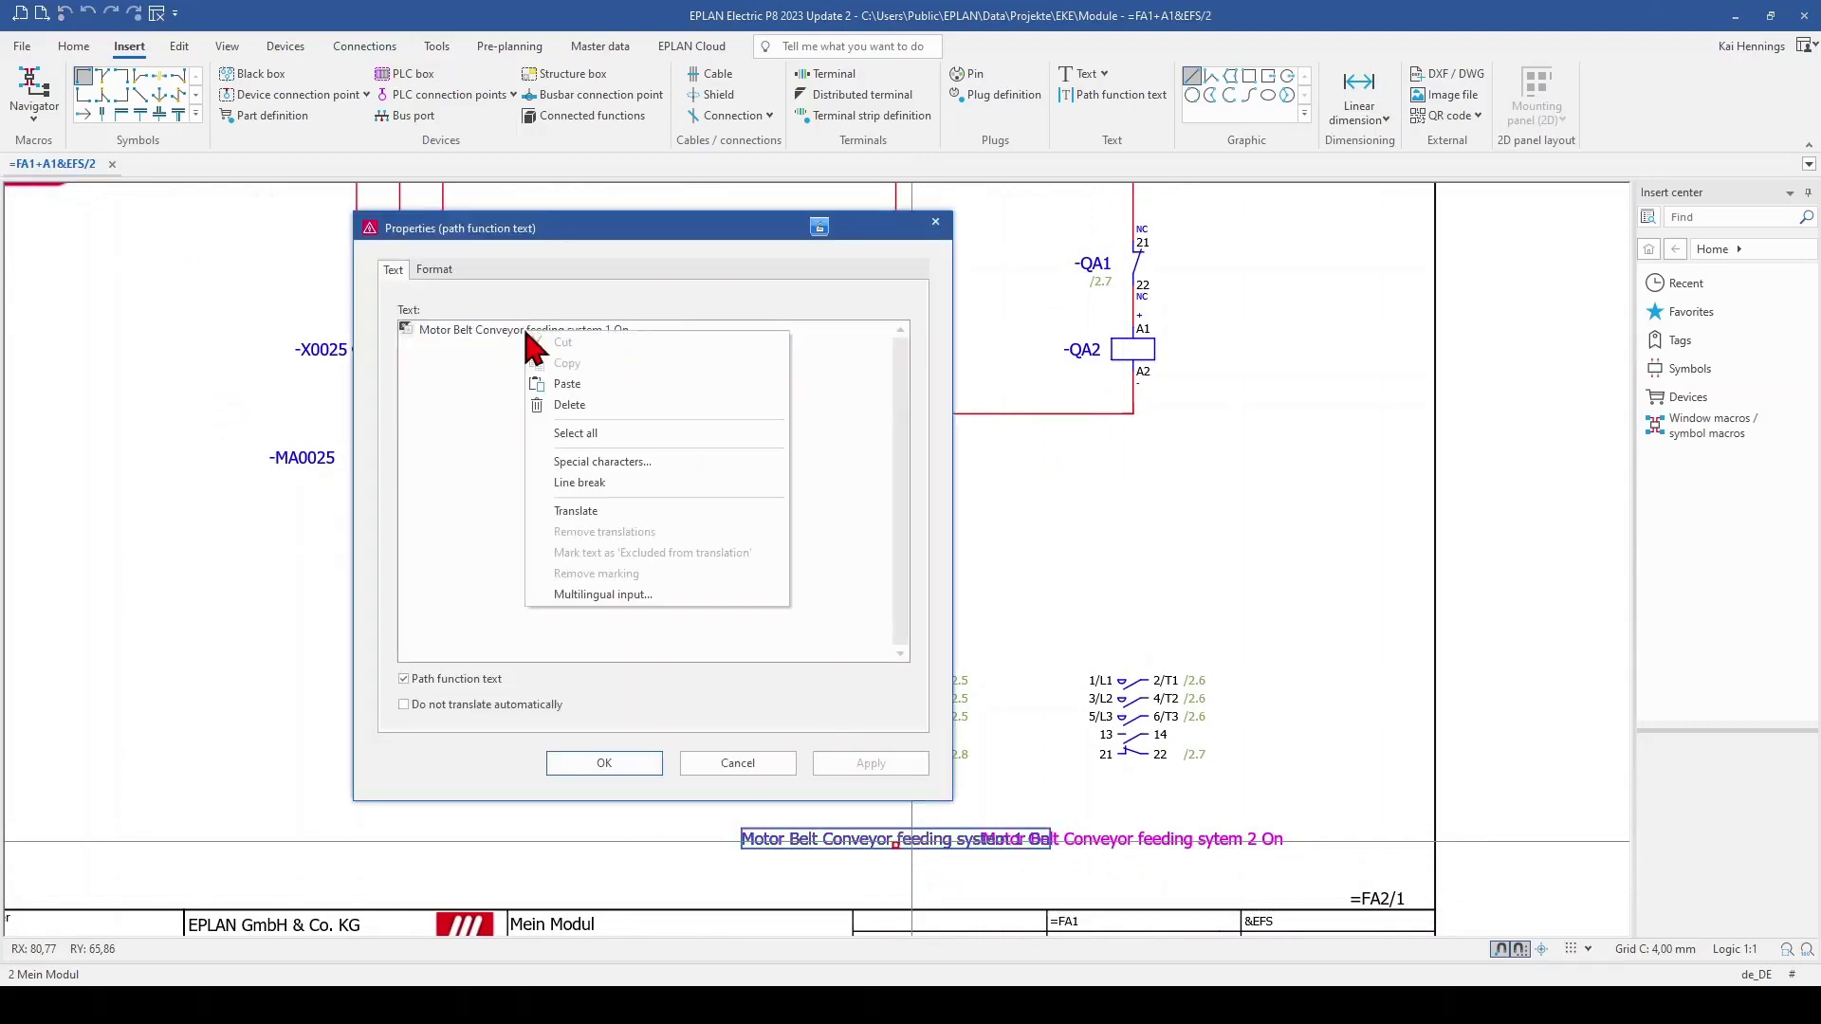
pyautogui.click(578, 484)
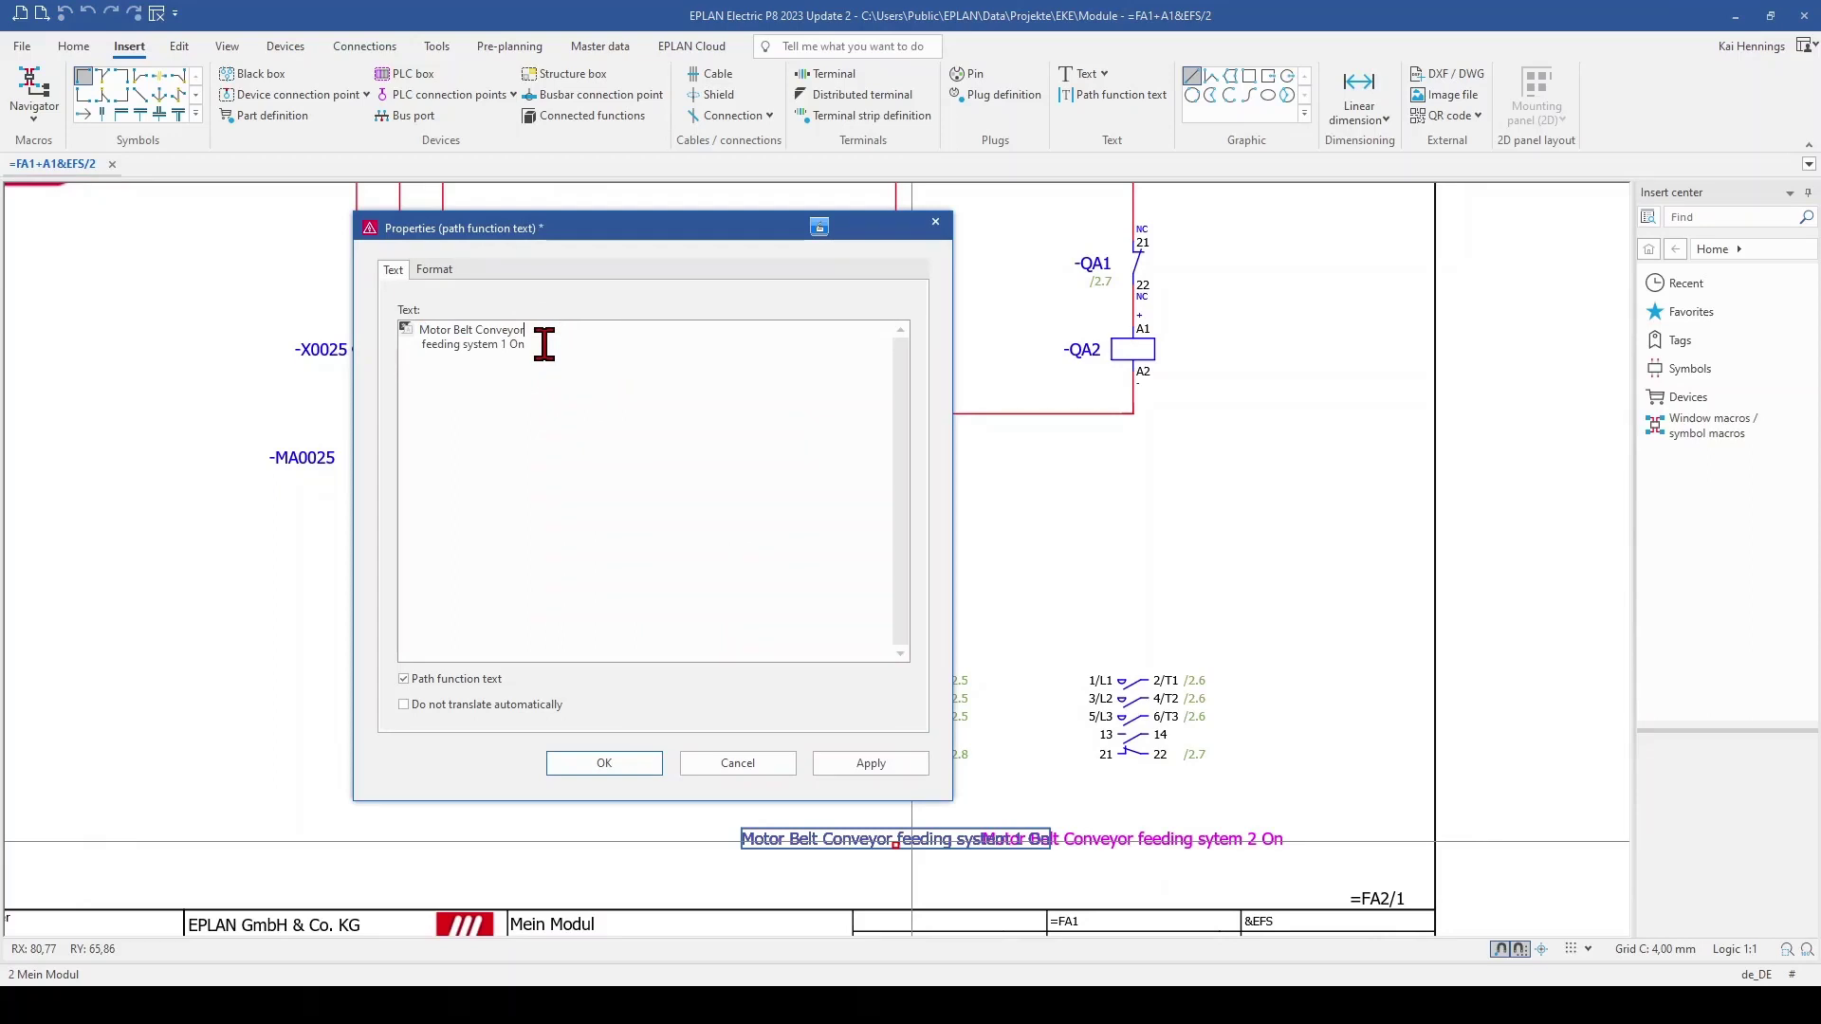
pyautogui.hotkey('ctrl', 'Return')
pyautogui.press('BackSpace')
pyautogui.press('Return')
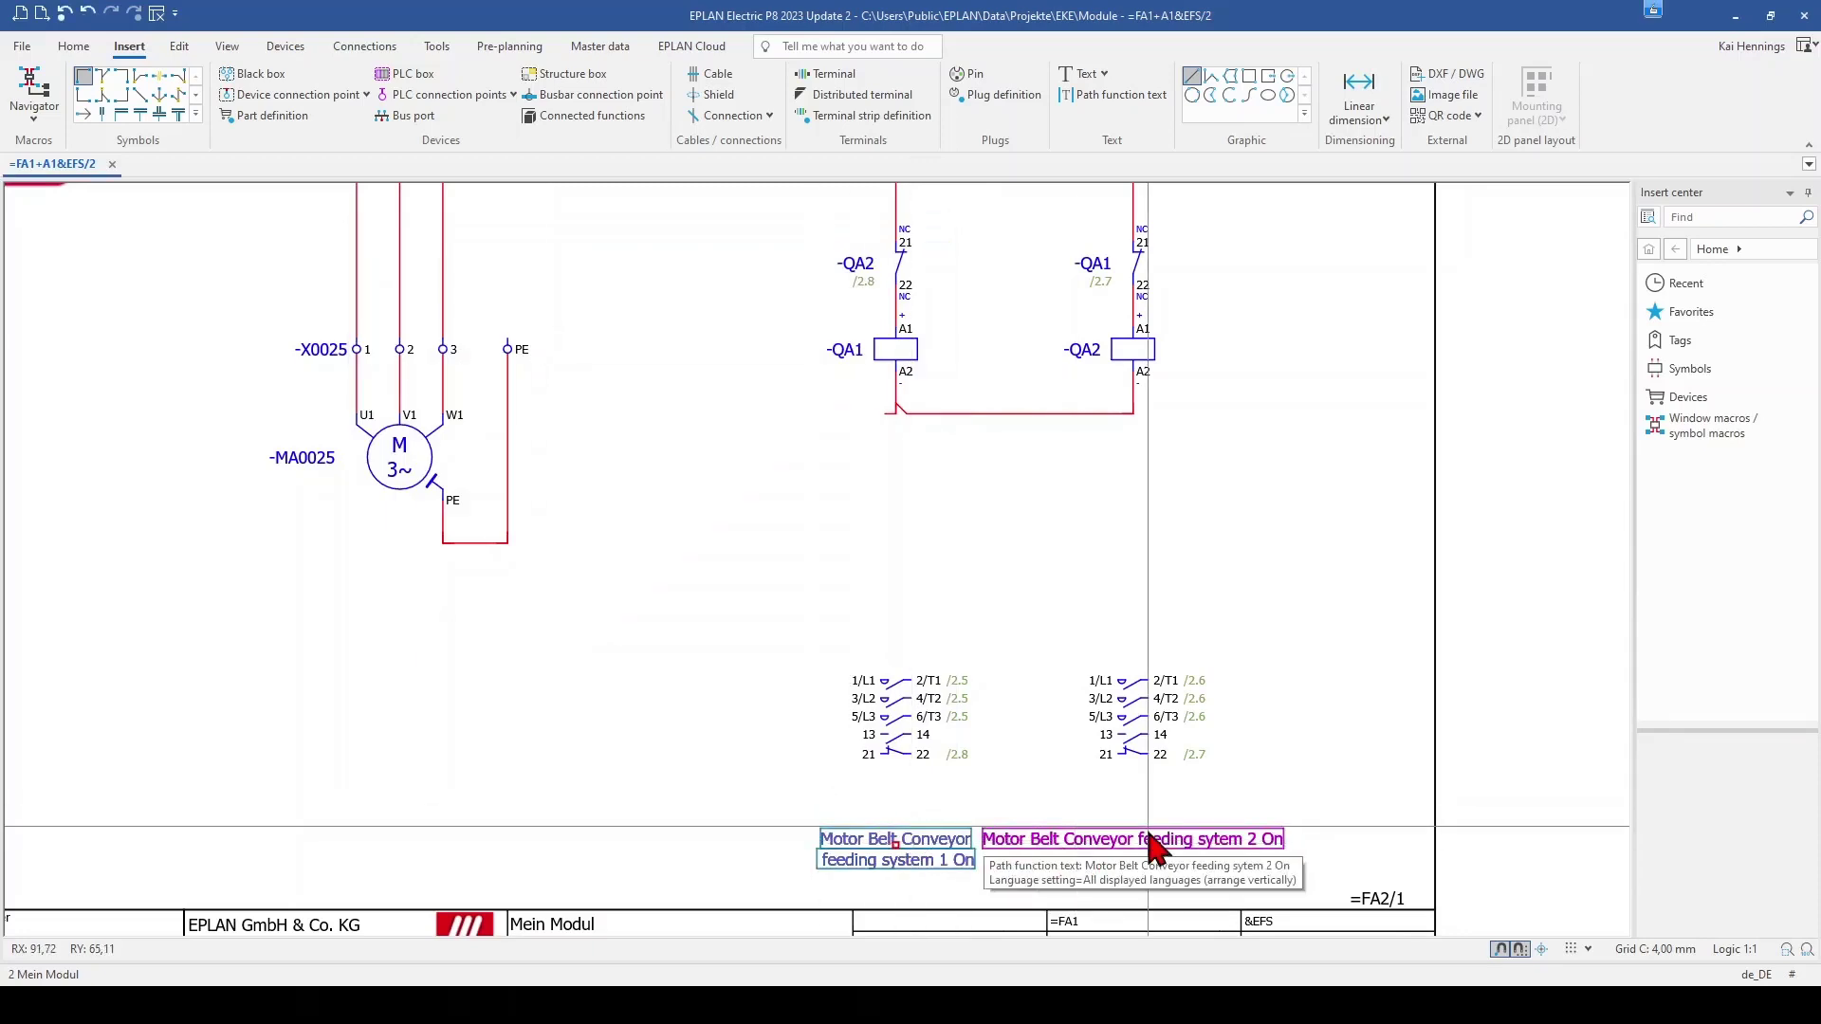
# Insert a line break after 'Conveyor' in the second path text, before 'feeding'
pyautogui.click(1148, 839)
pyautogui.doubleClick(1149, 840)
pyautogui.click(525, 332)
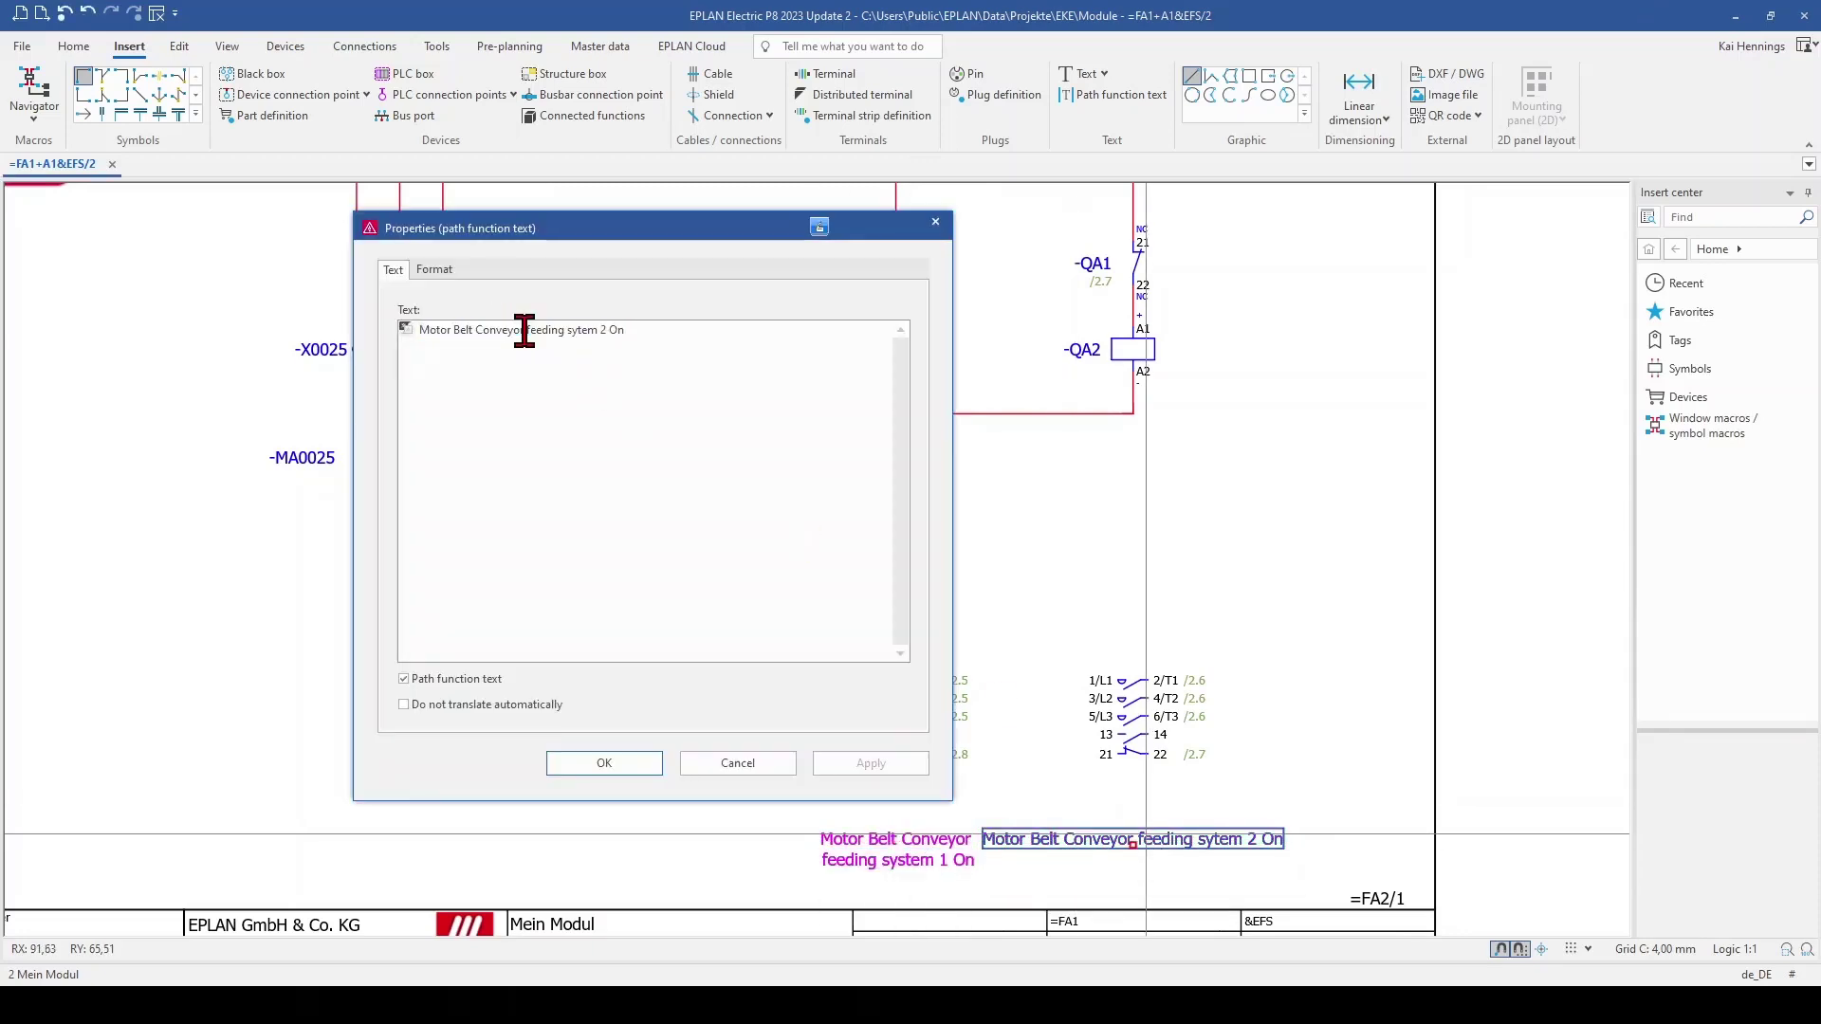
pyautogui.hotkey('ctrl', 'Return')
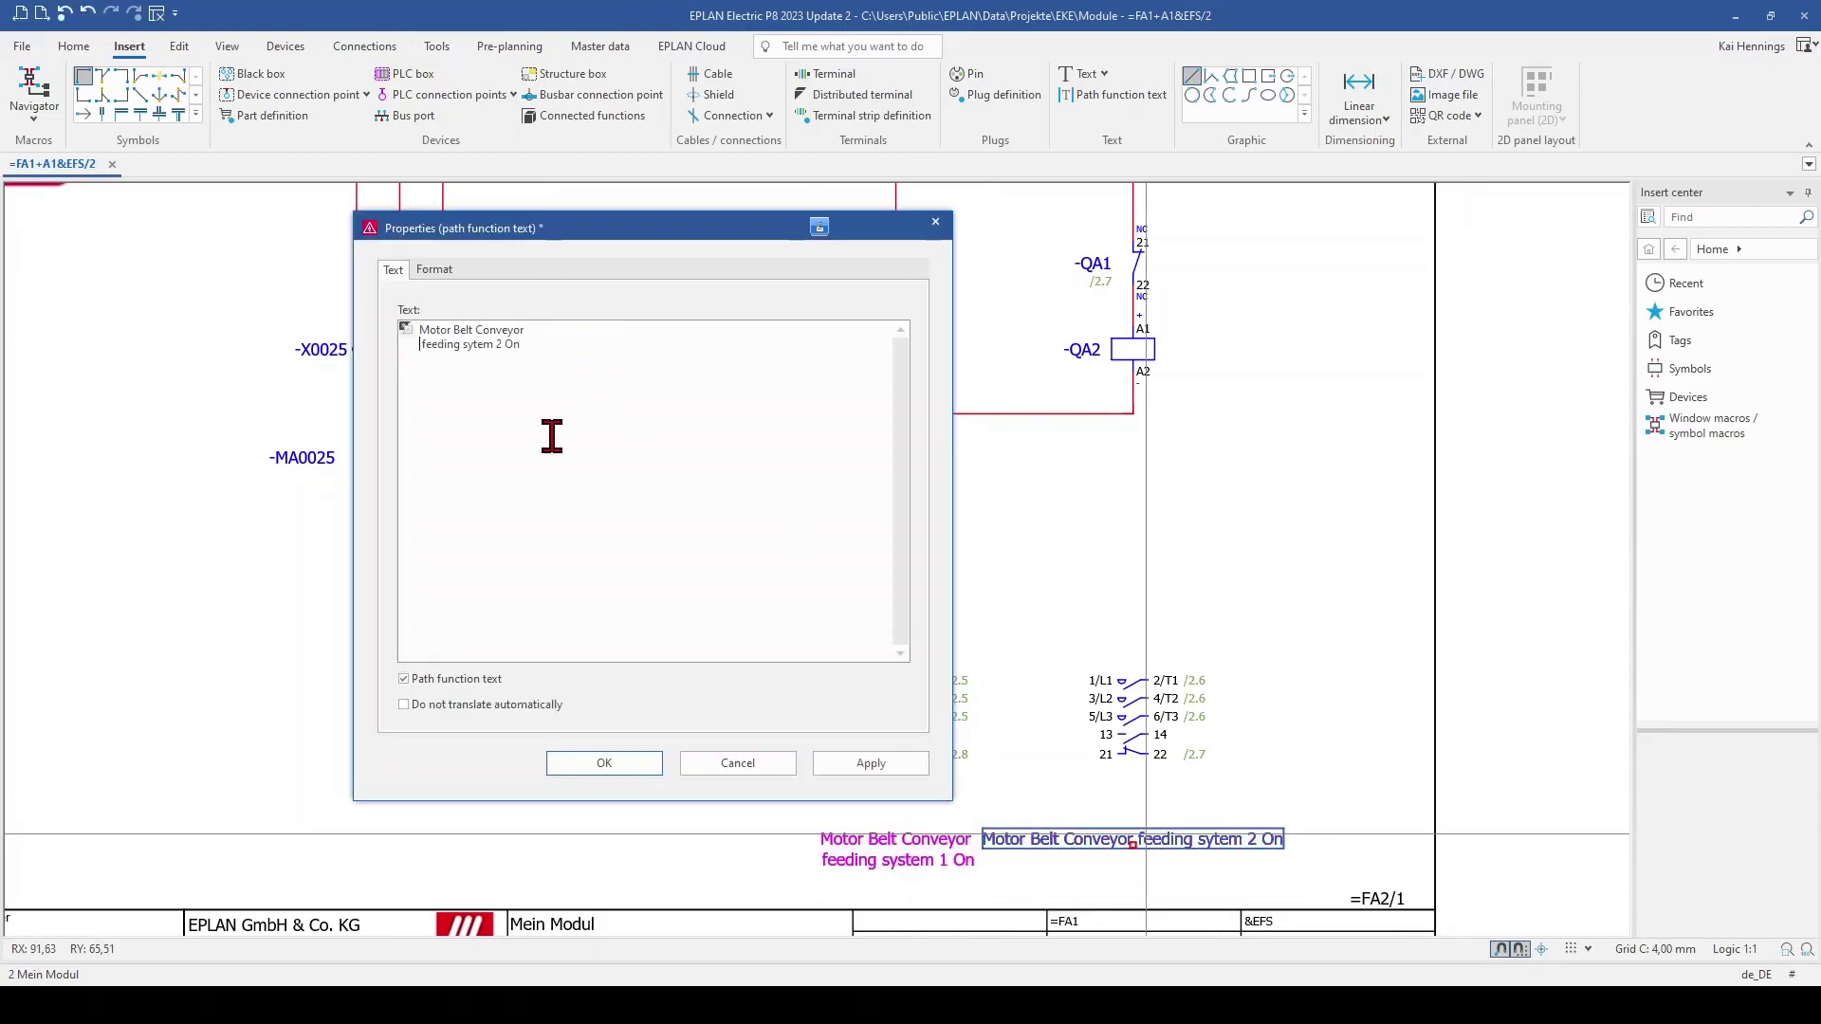
pyautogui.press('Return')
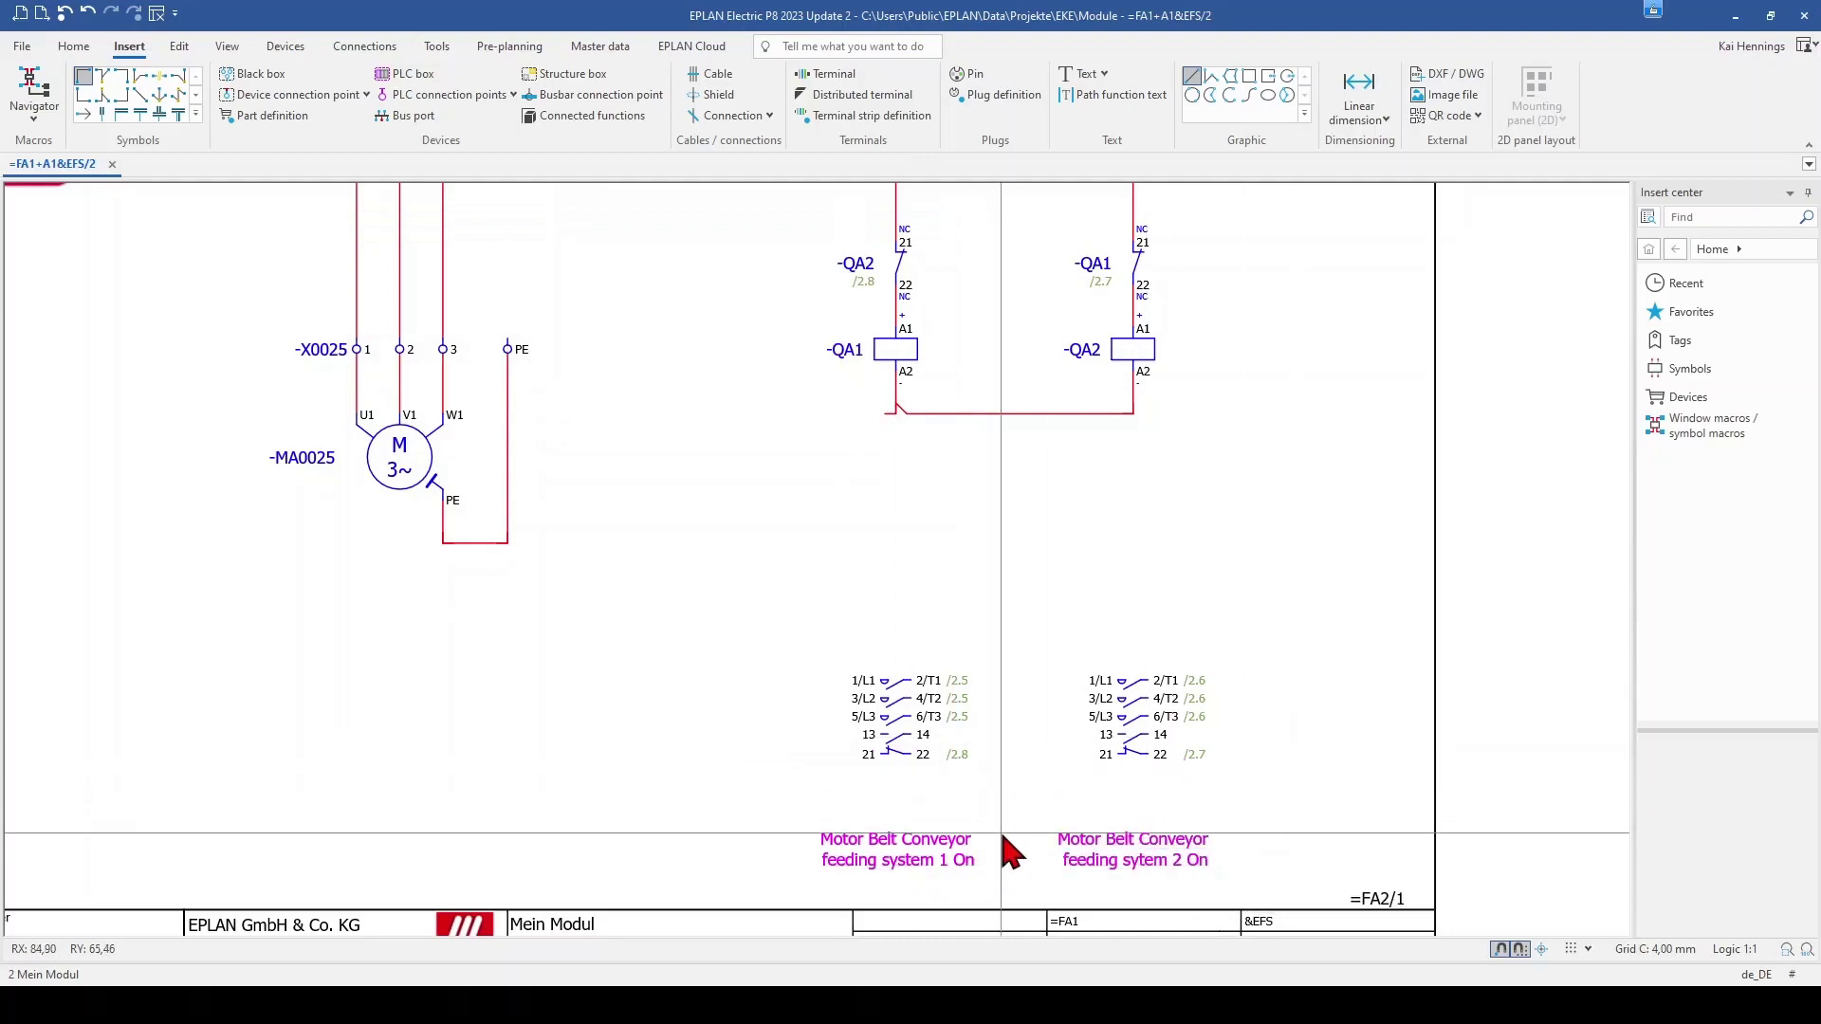
# Zoom in and dimension the first PLC box's top edge, measuring 40 mm
pyautogui.scroll(5, 1008, 845)
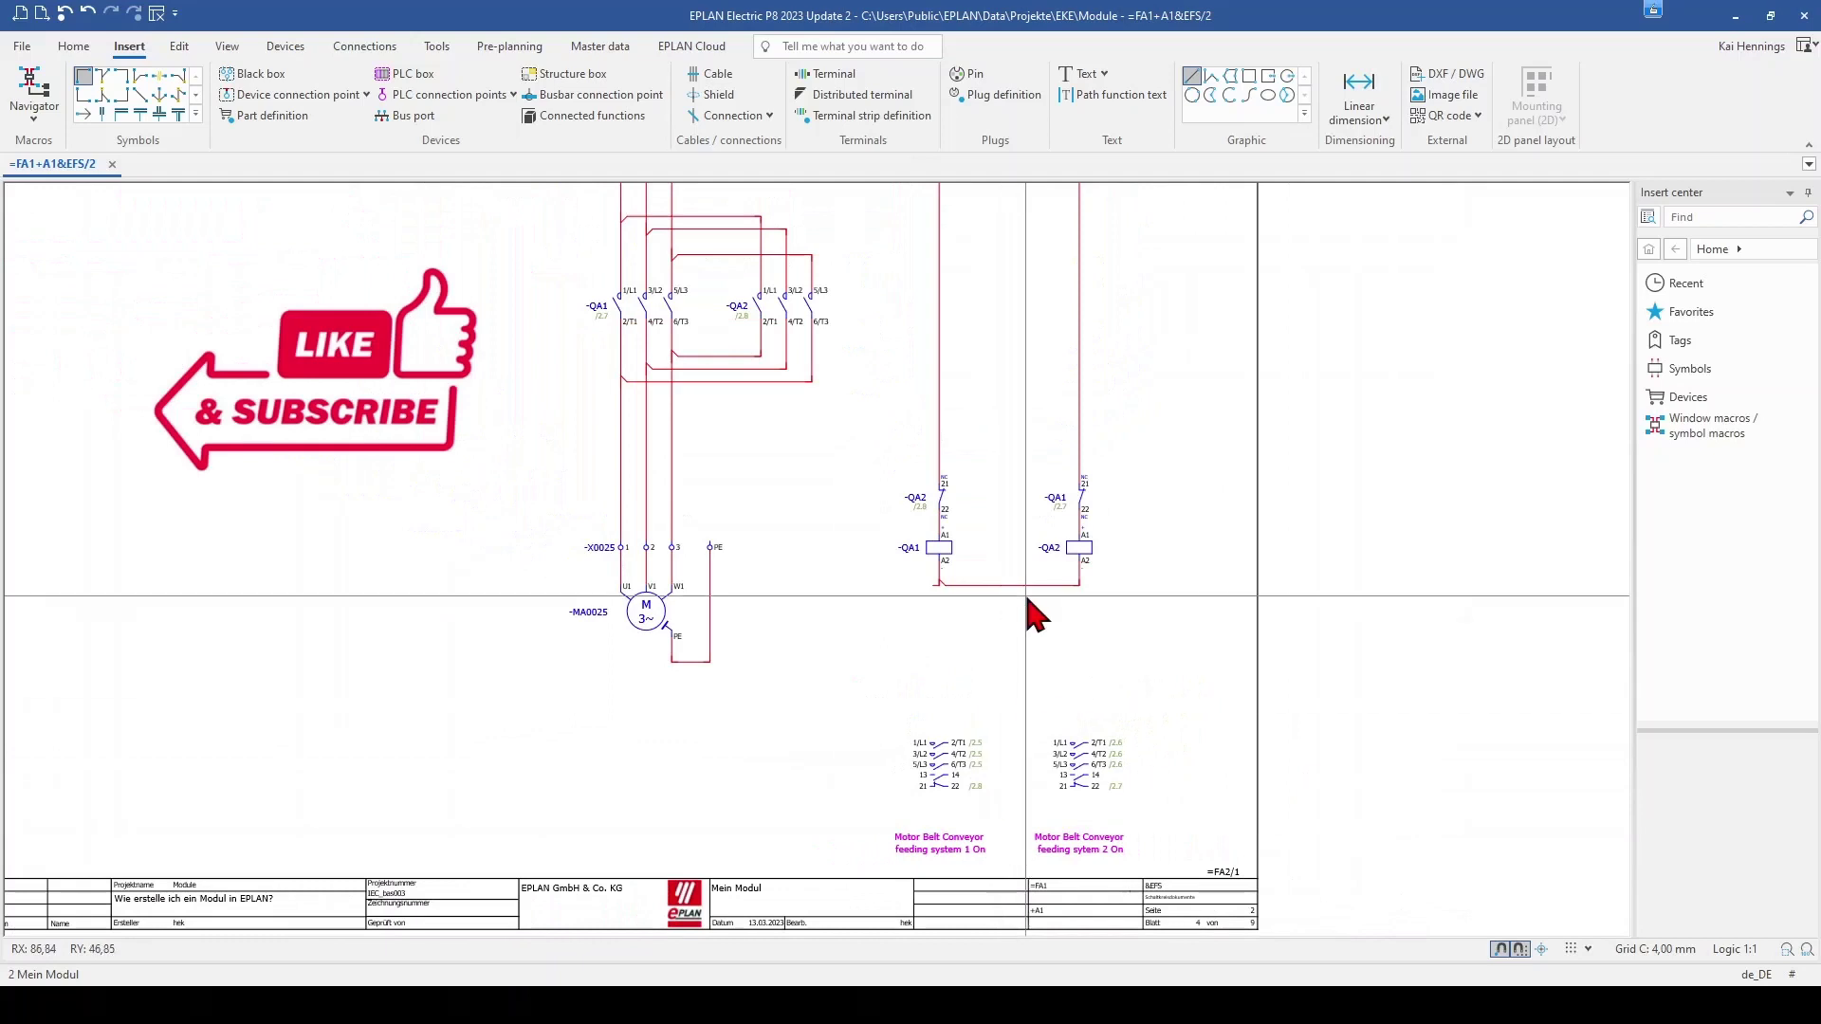
pyautogui.scroll(3, 929, 479)
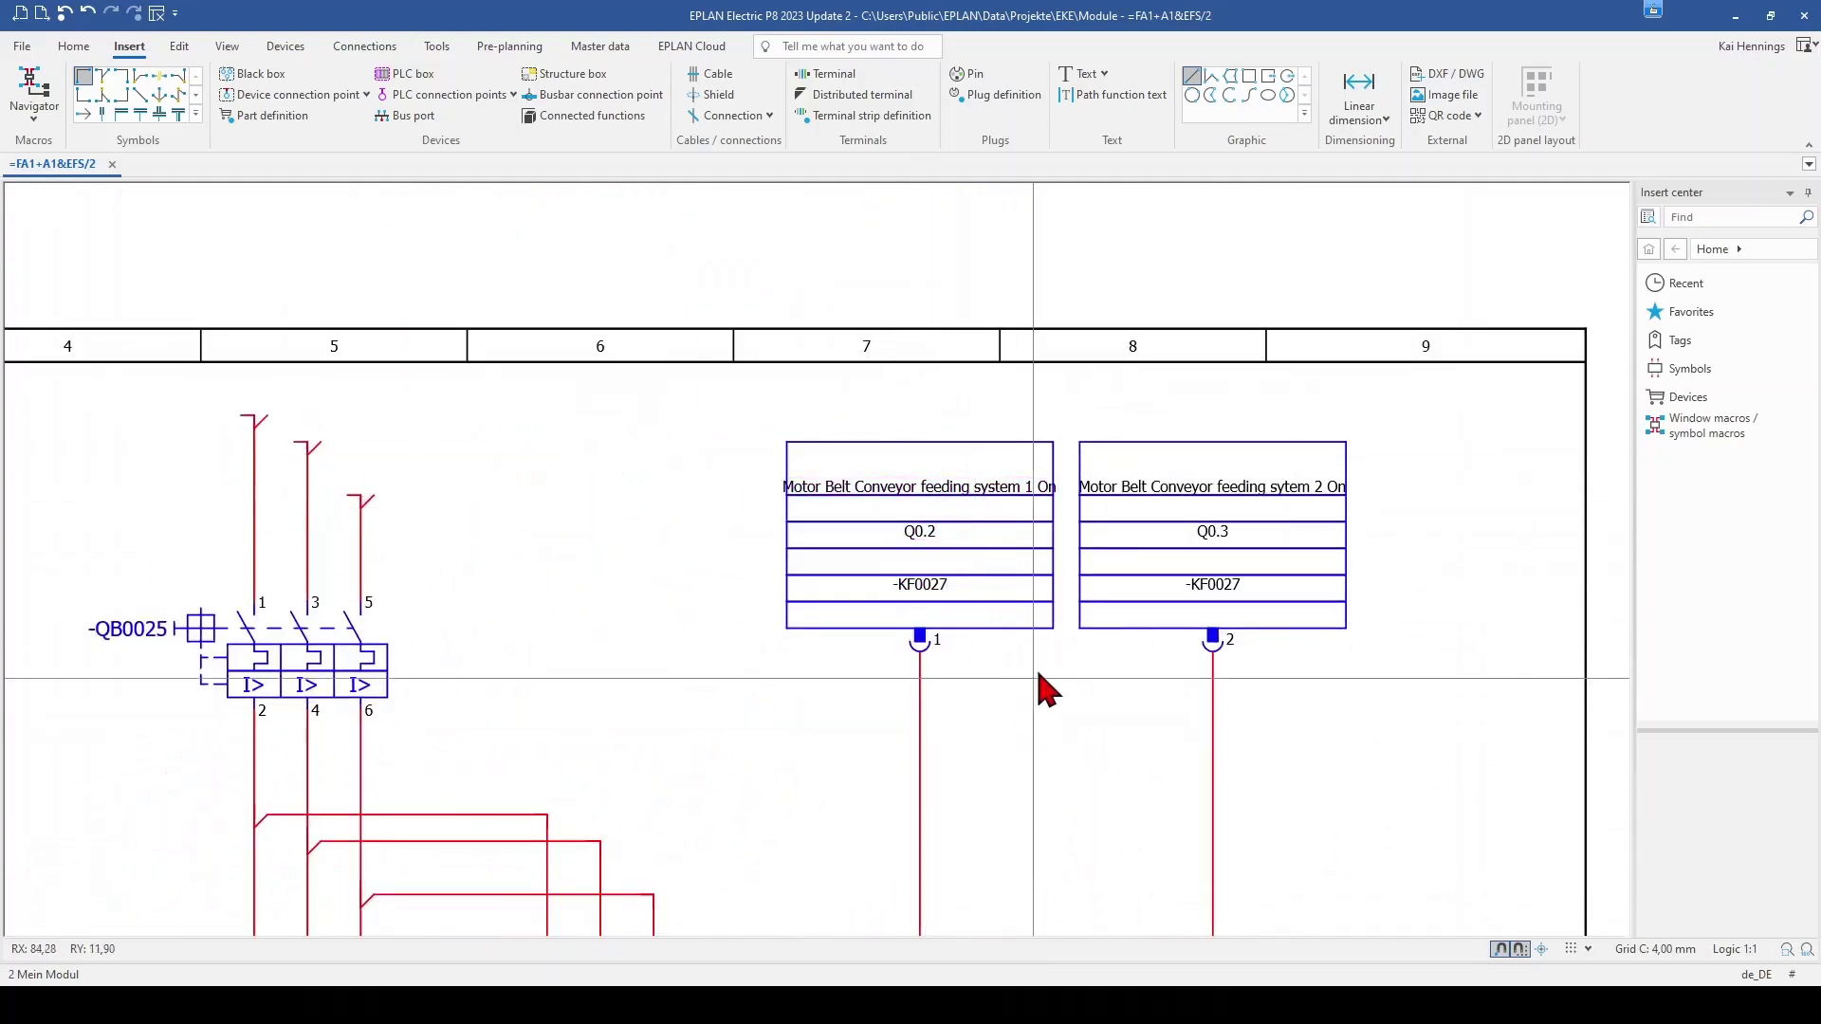
pyautogui.scroll(2, 1044, 496)
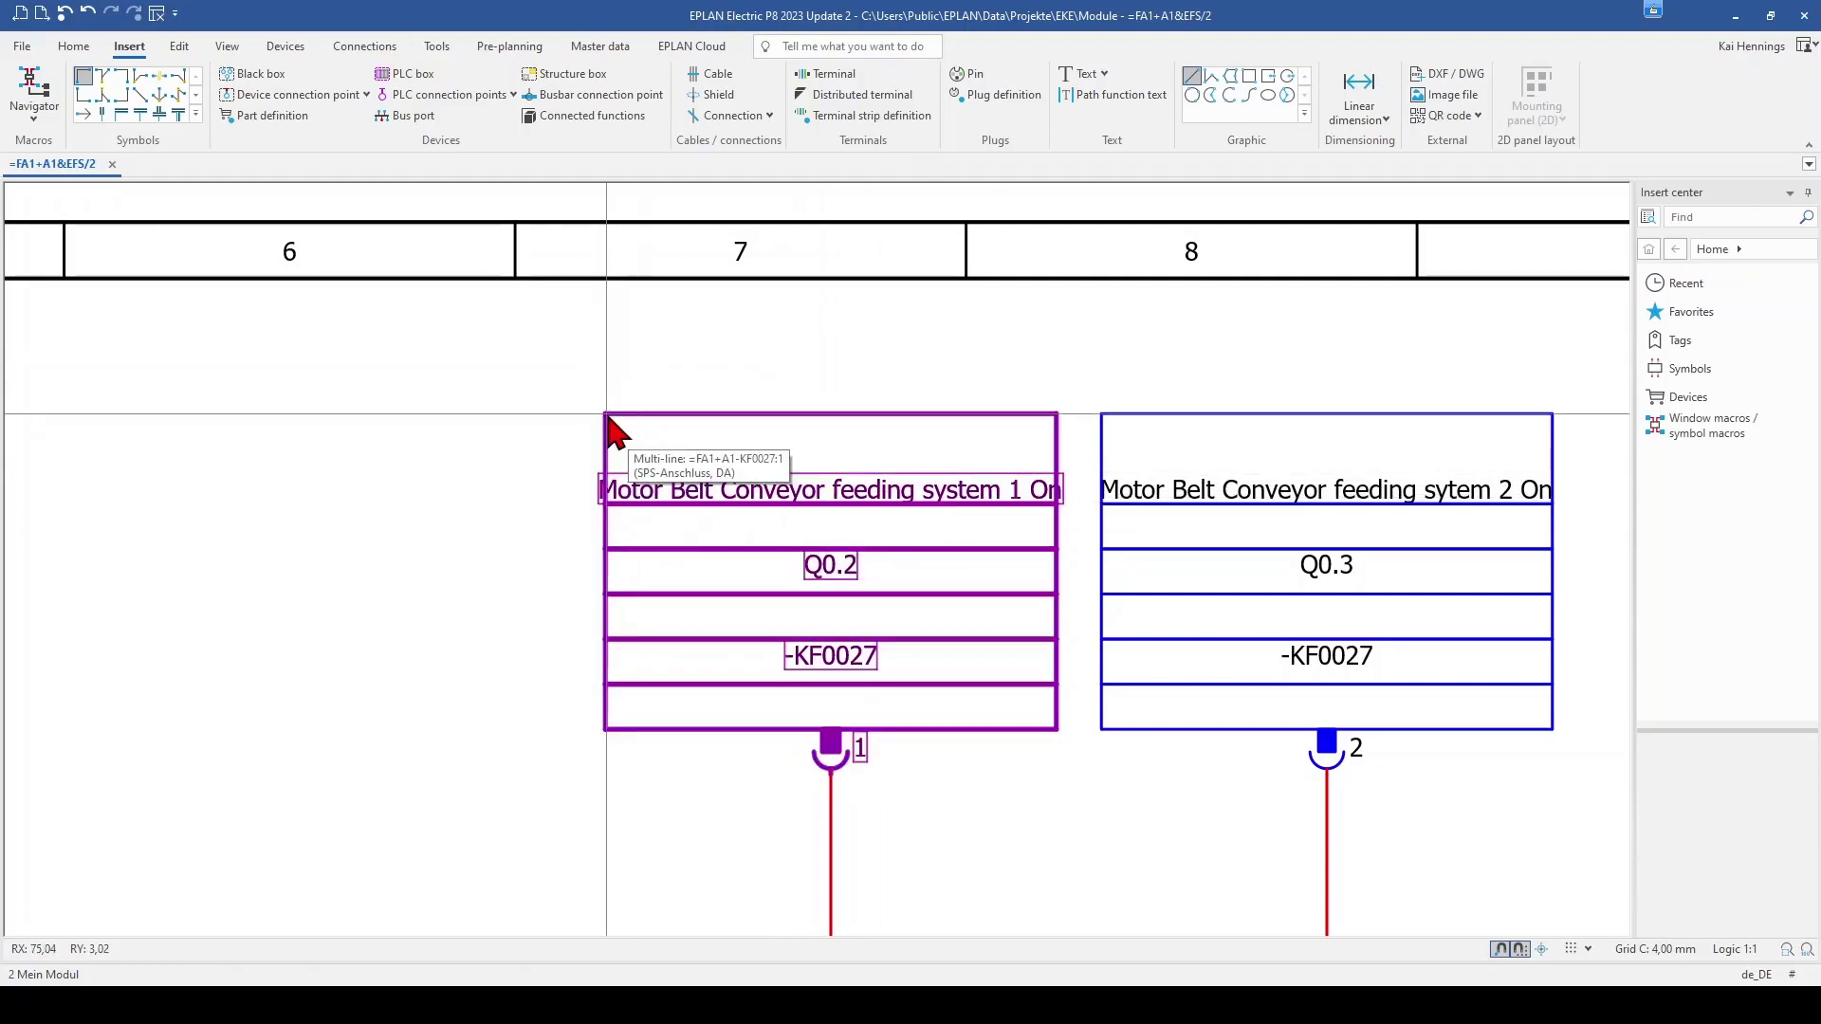
pyautogui.click(1356, 90)
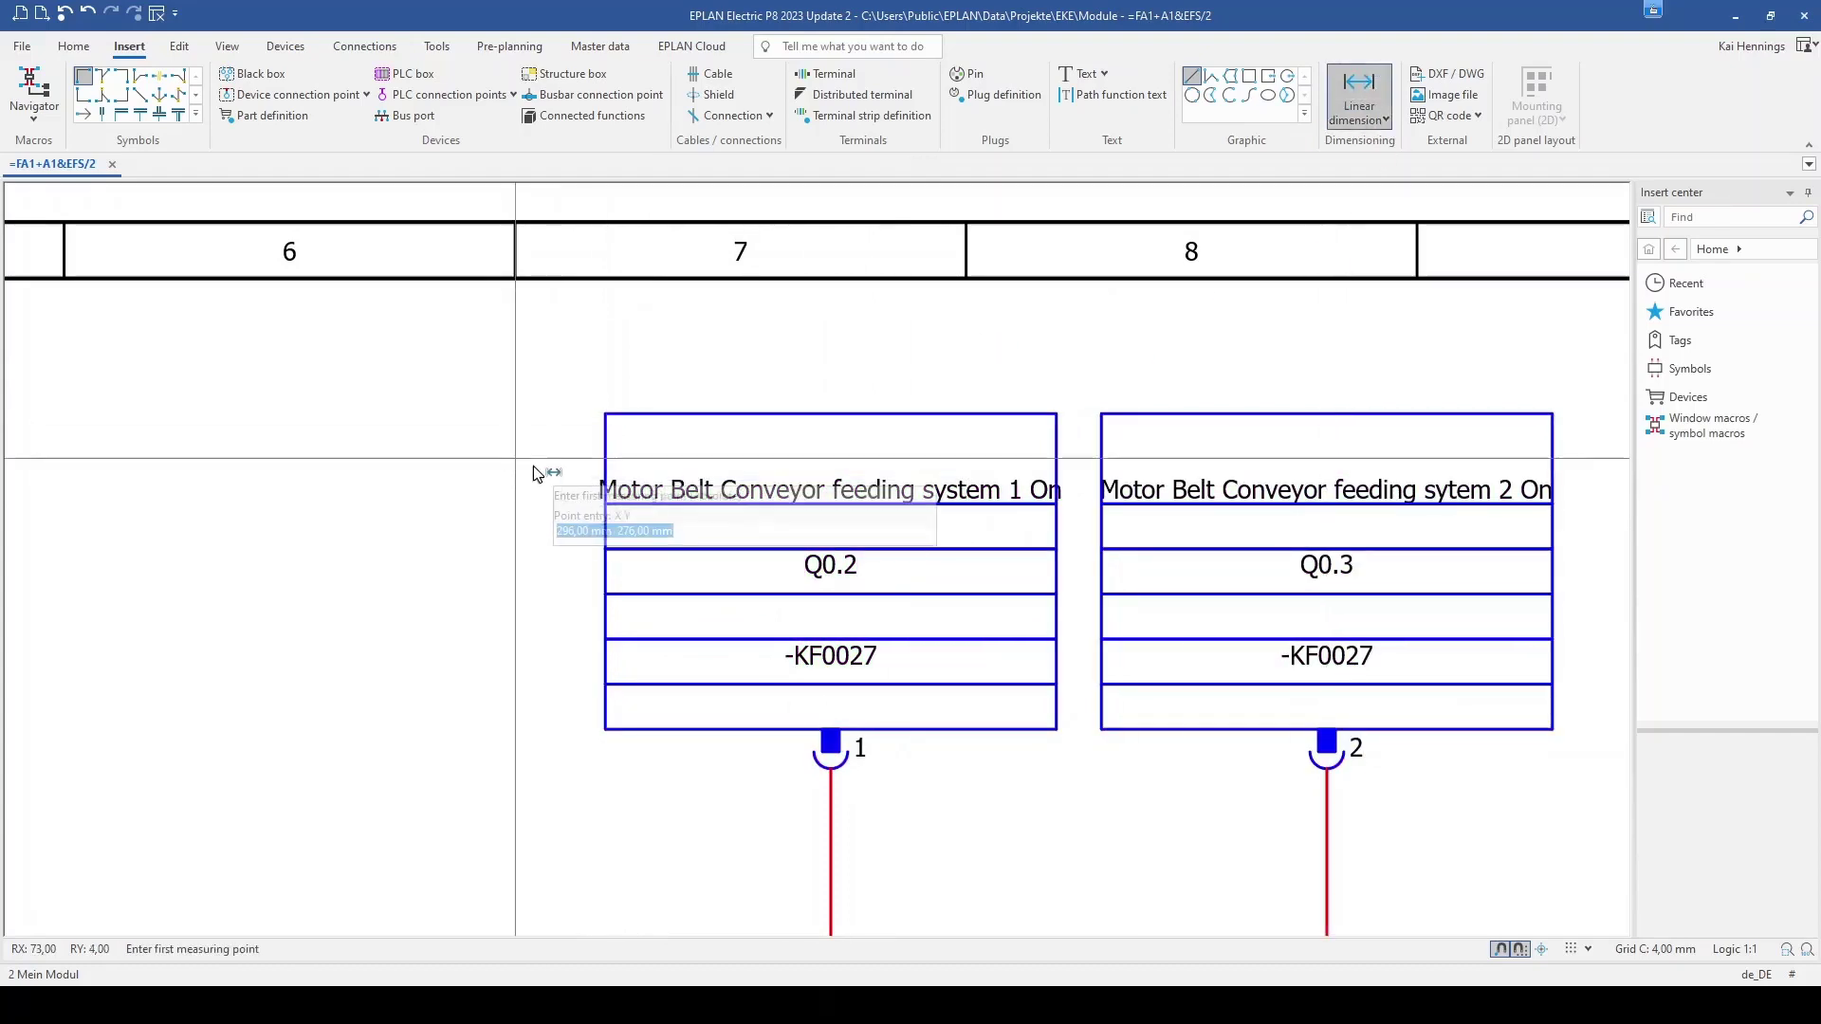
pyautogui.click(605, 414)
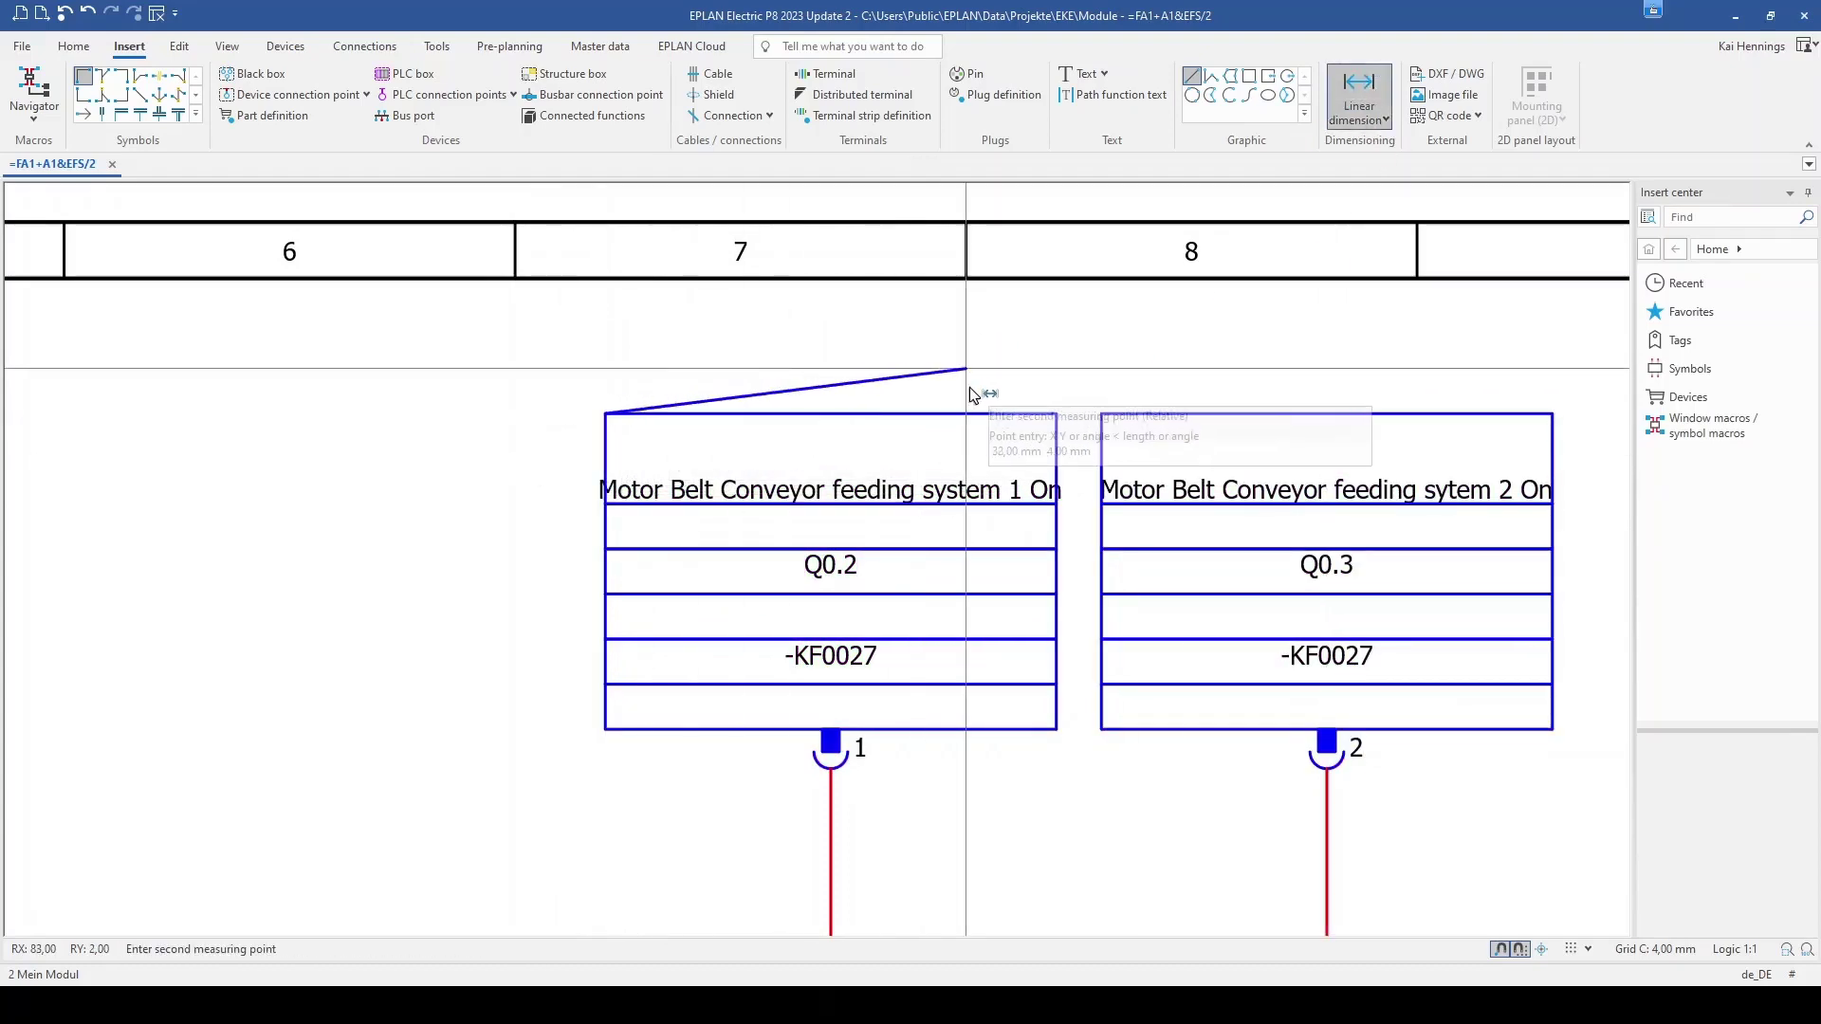
pyautogui.click(1055, 413)
pyautogui.click(1058, 380)
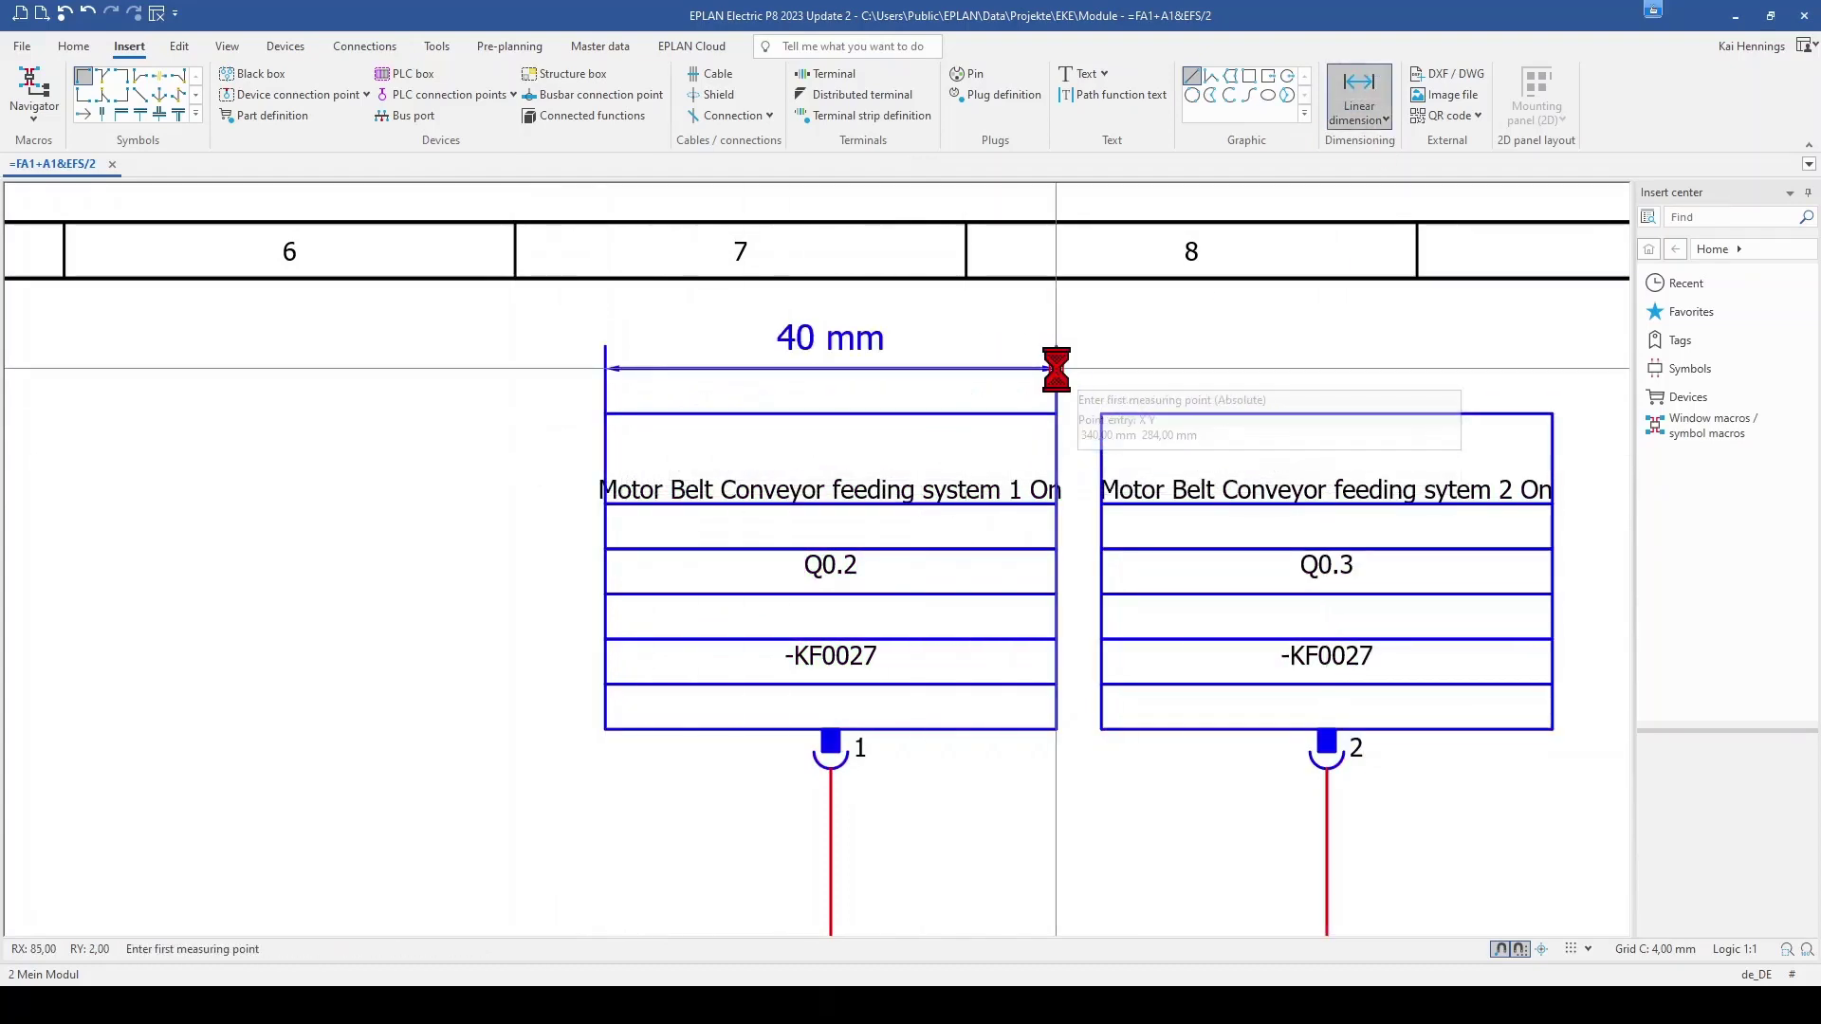
pyautogui.press('Escape')
# Delete the 40 mm measuring dimension and select the first PLC box
pyautogui.click(822, 370)
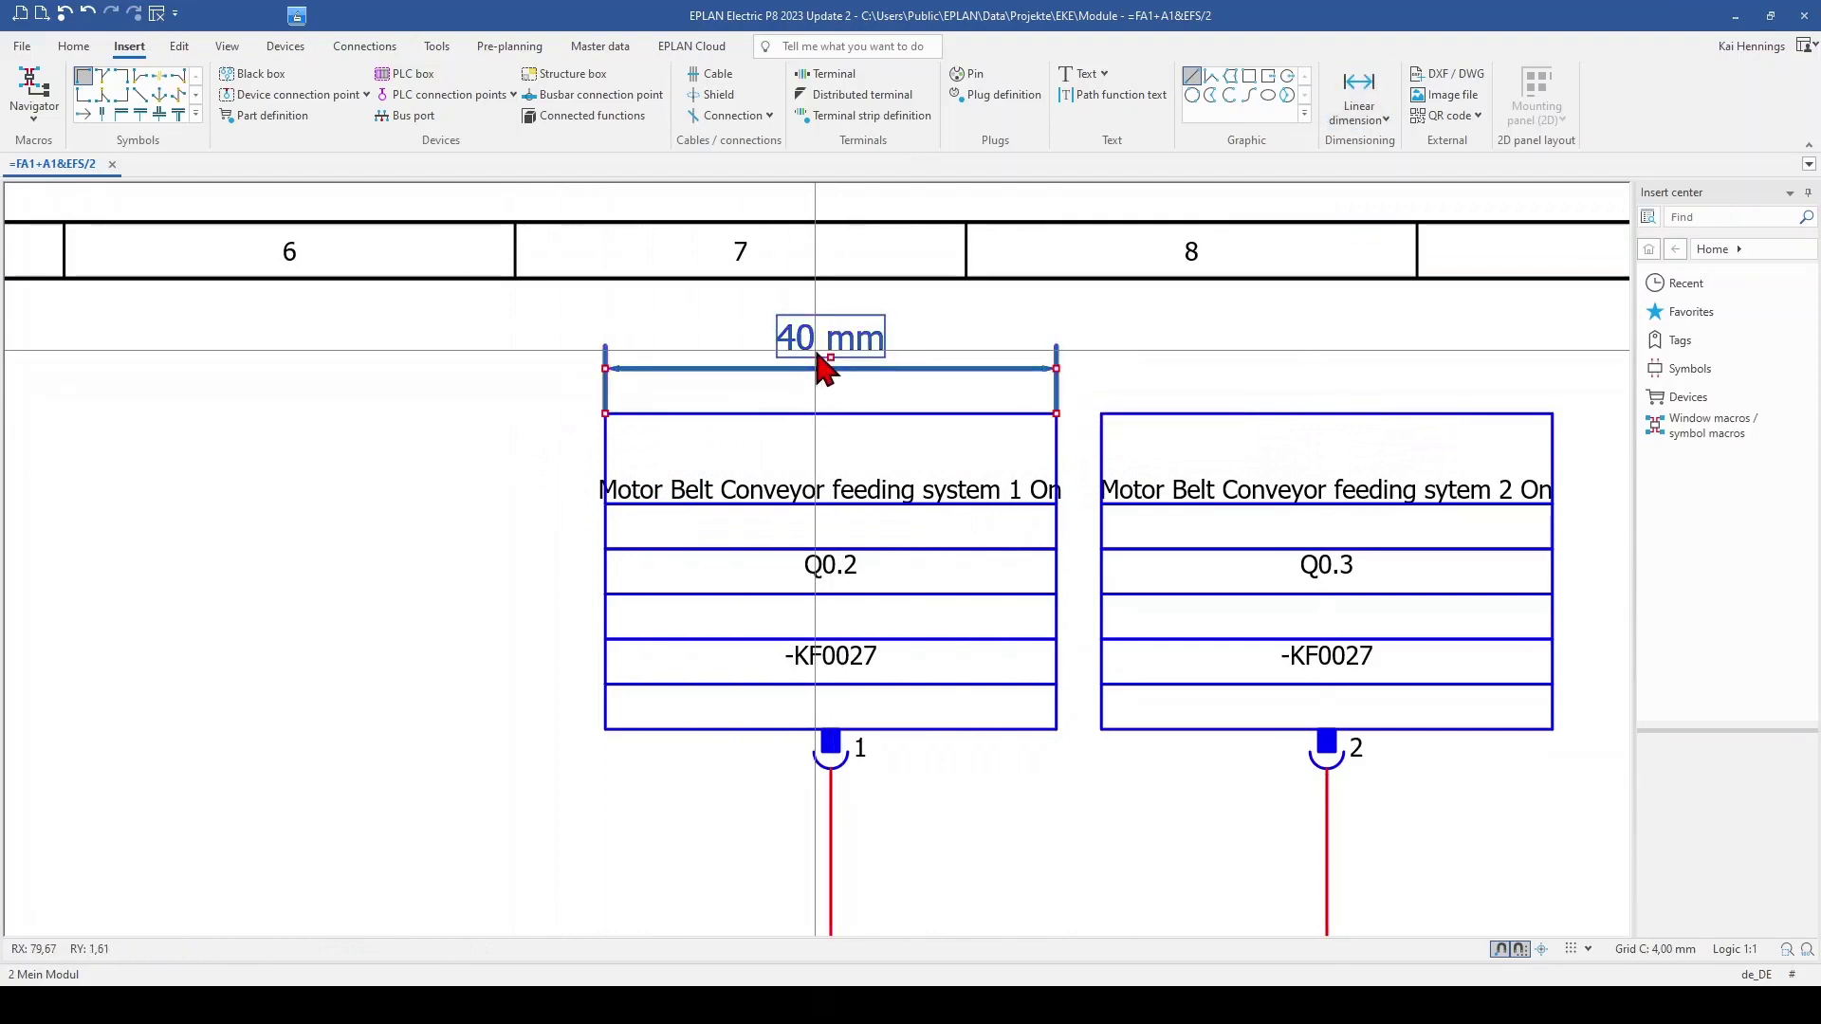
pyautogui.doubleClick(822, 370)
pyautogui.press('Escape')
pyautogui.press('Delete')
pyautogui.click(822, 370)
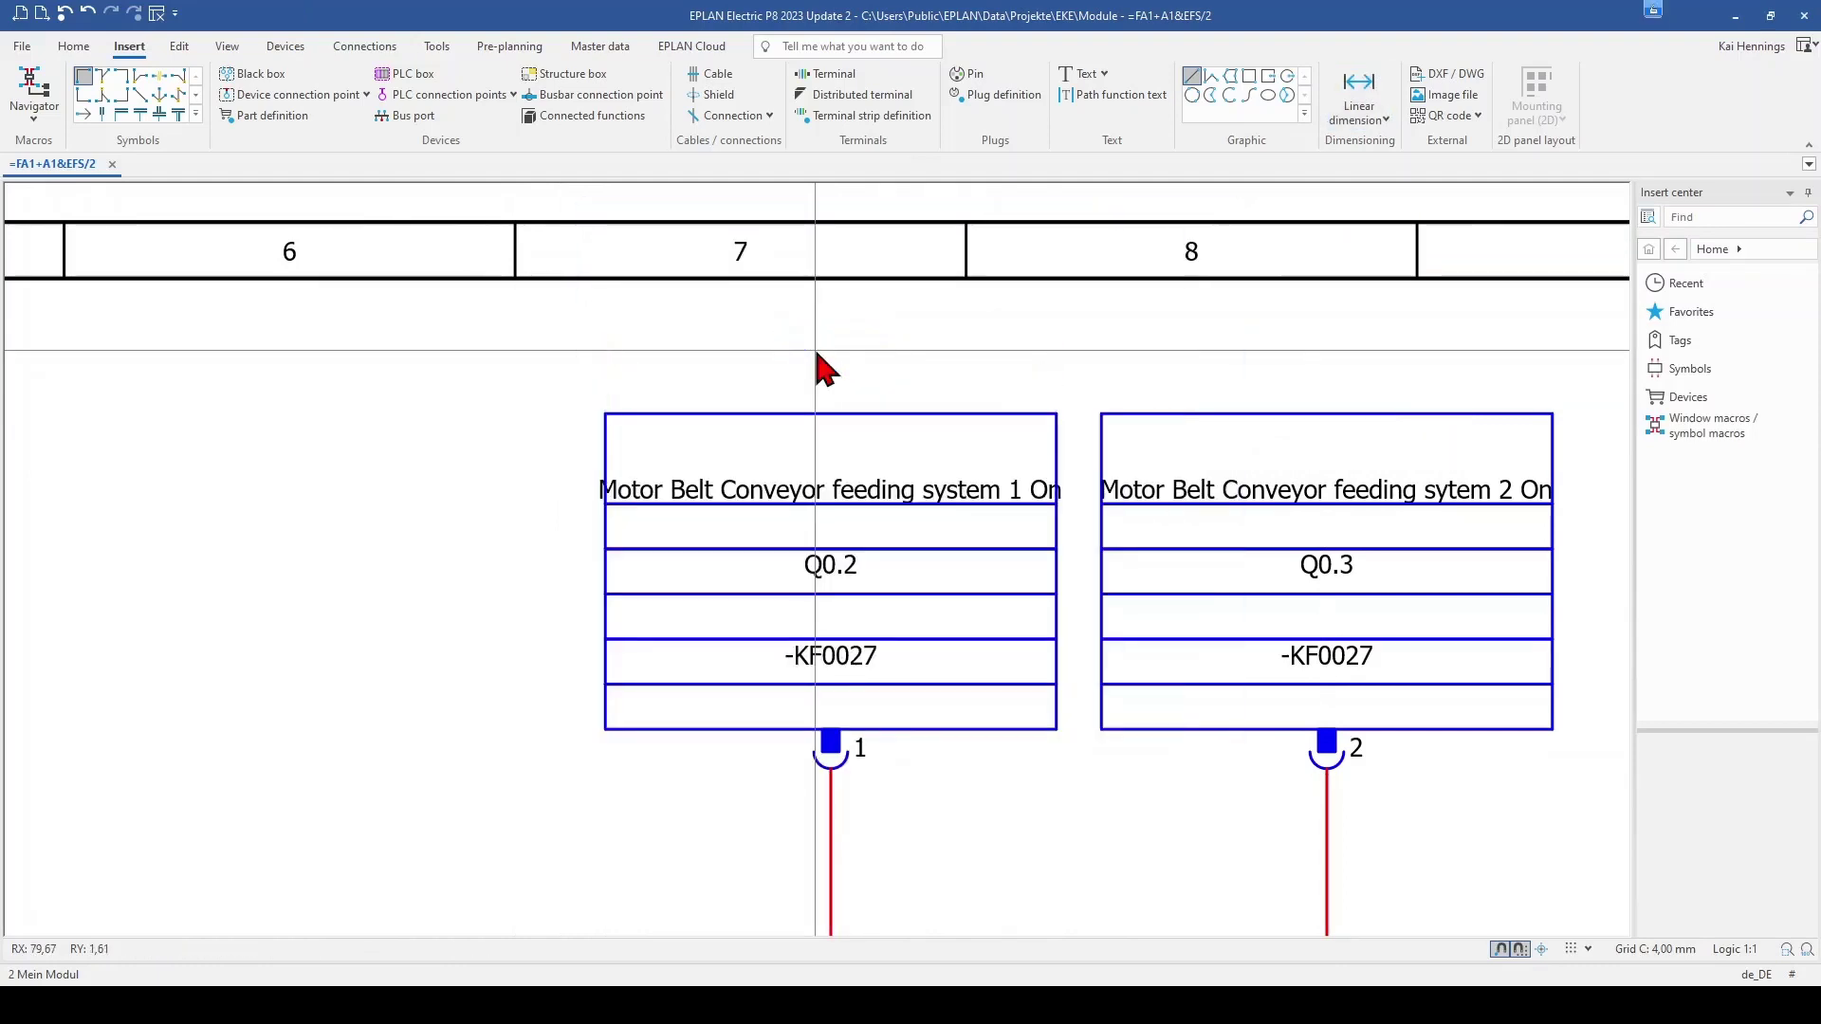
pyautogui.click(779, 432)
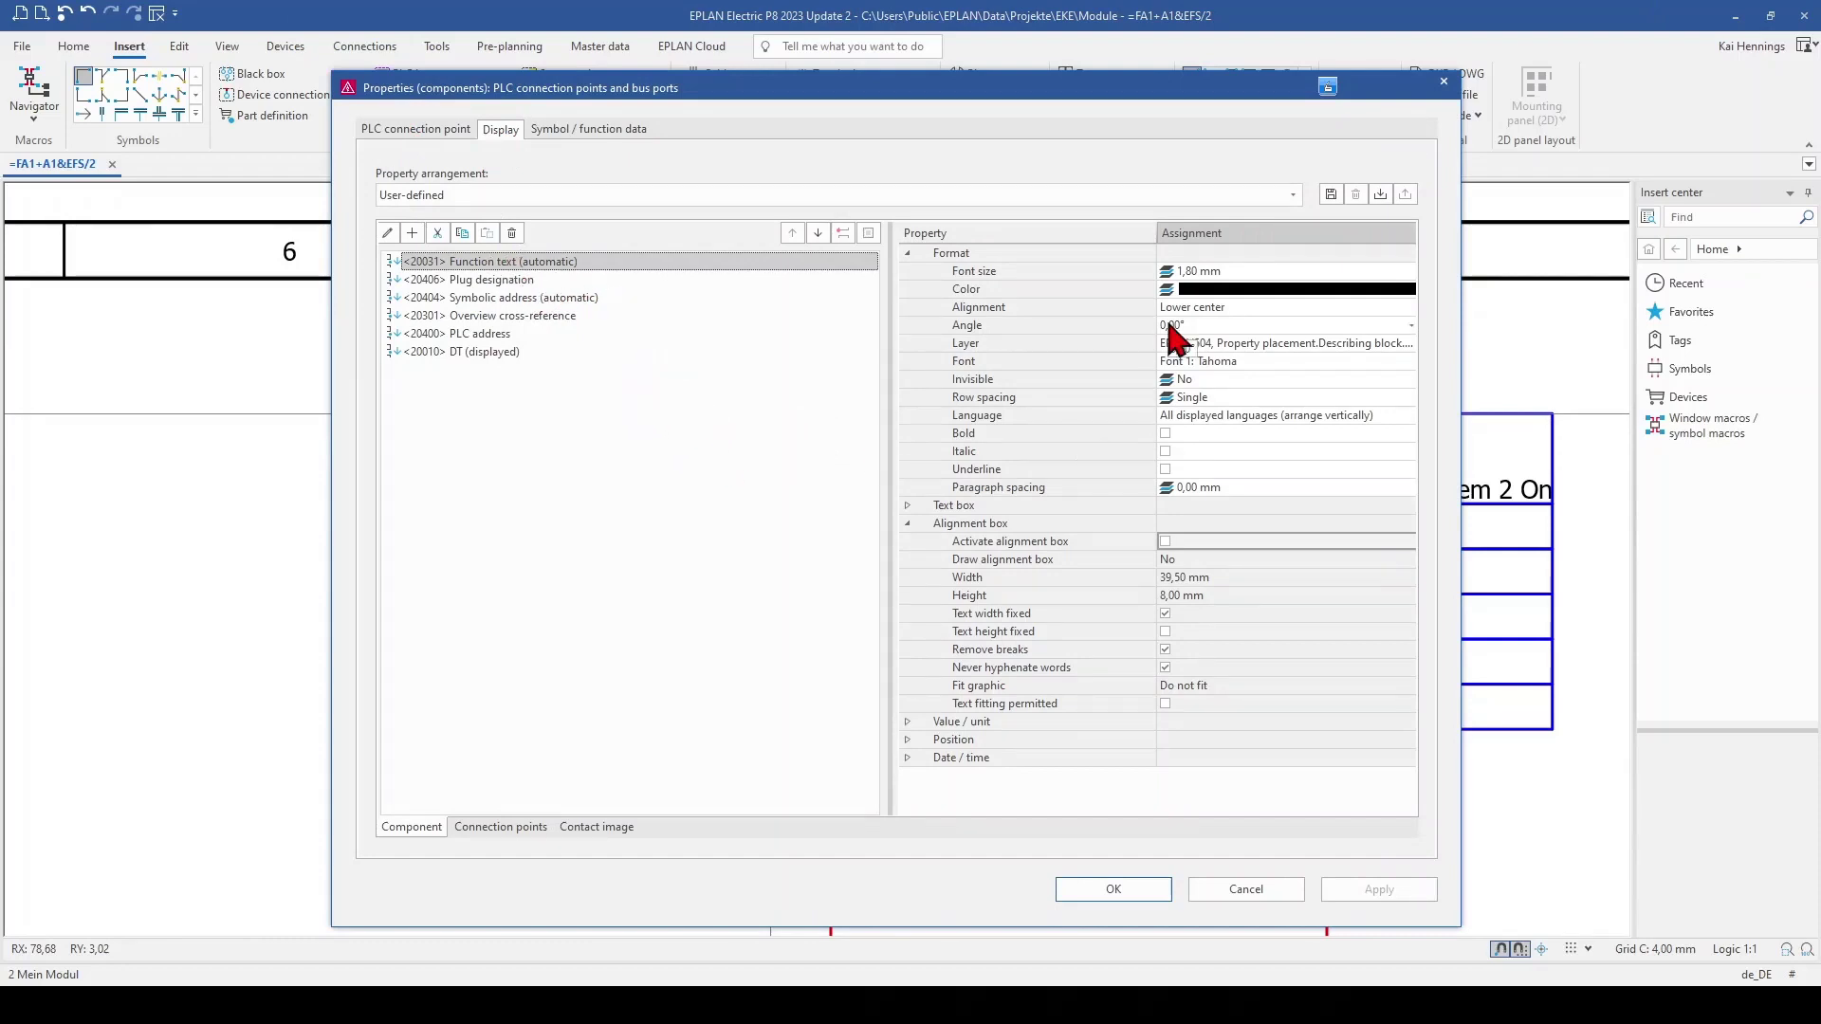
# Set the first PLC box's function text font size to 1,30 mm
pyautogui.click(1269, 270)
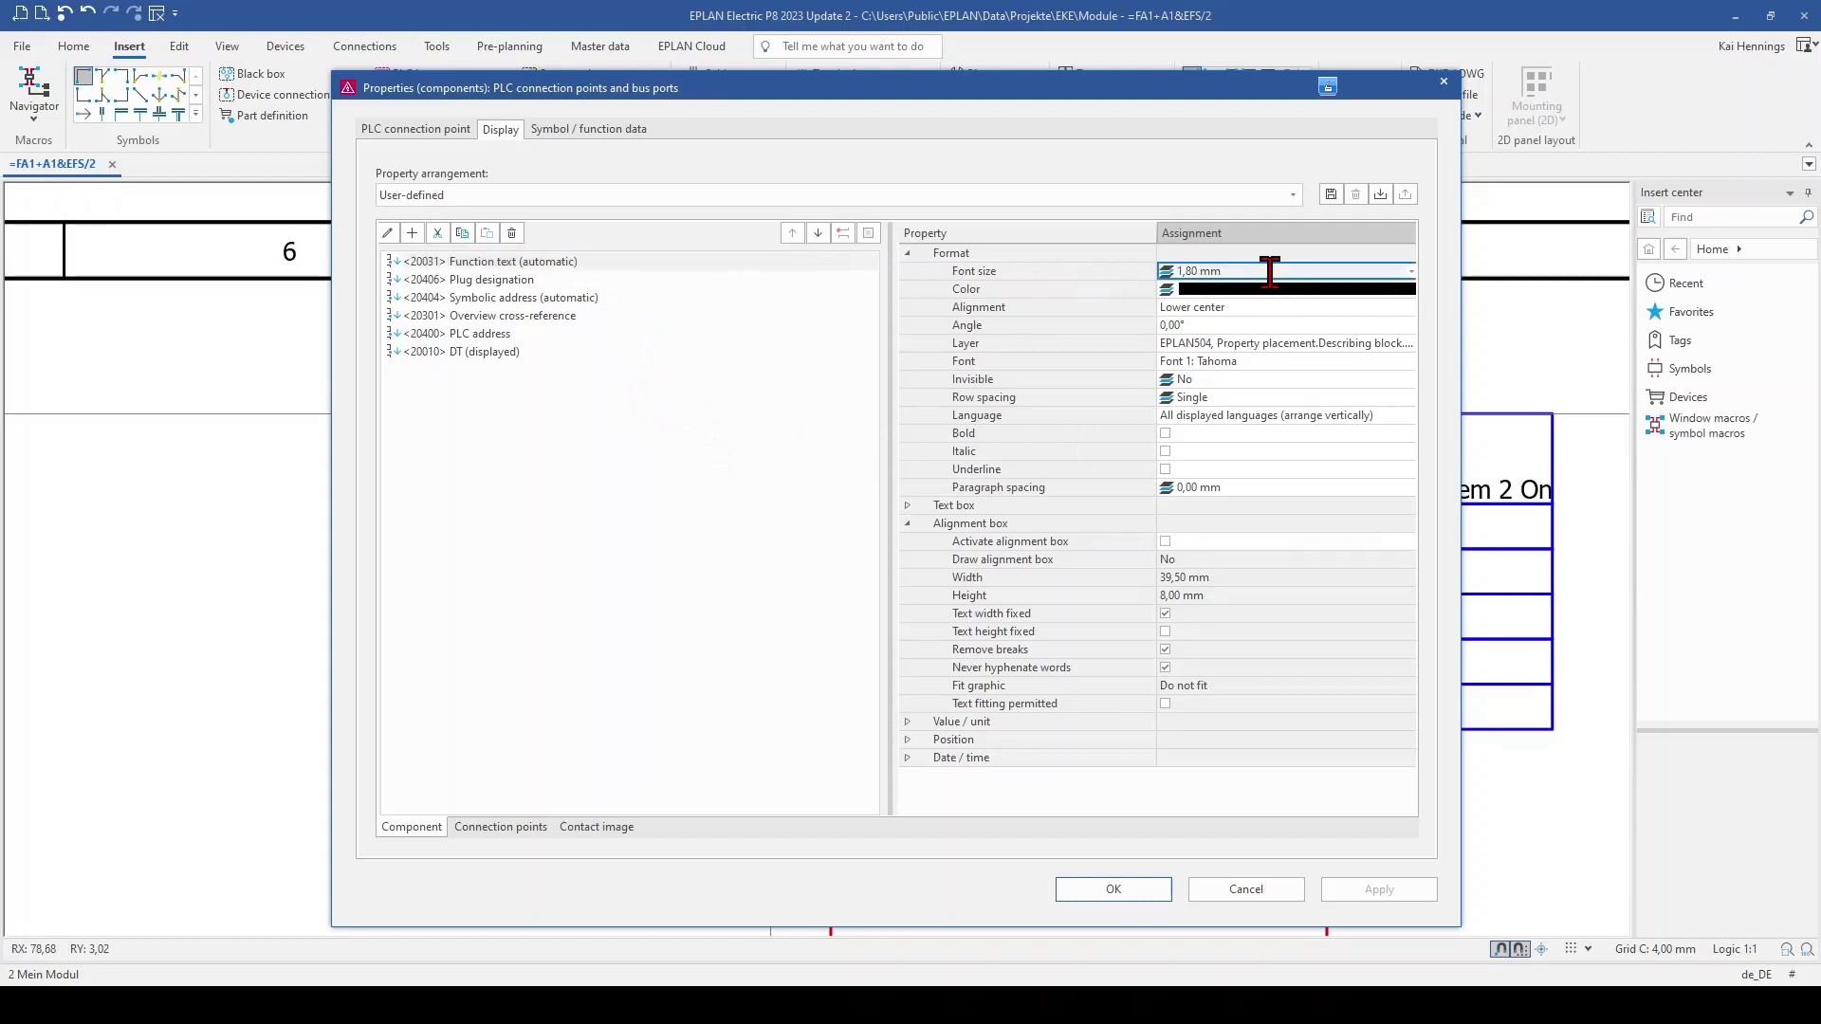
pyautogui.click(1410, 271)
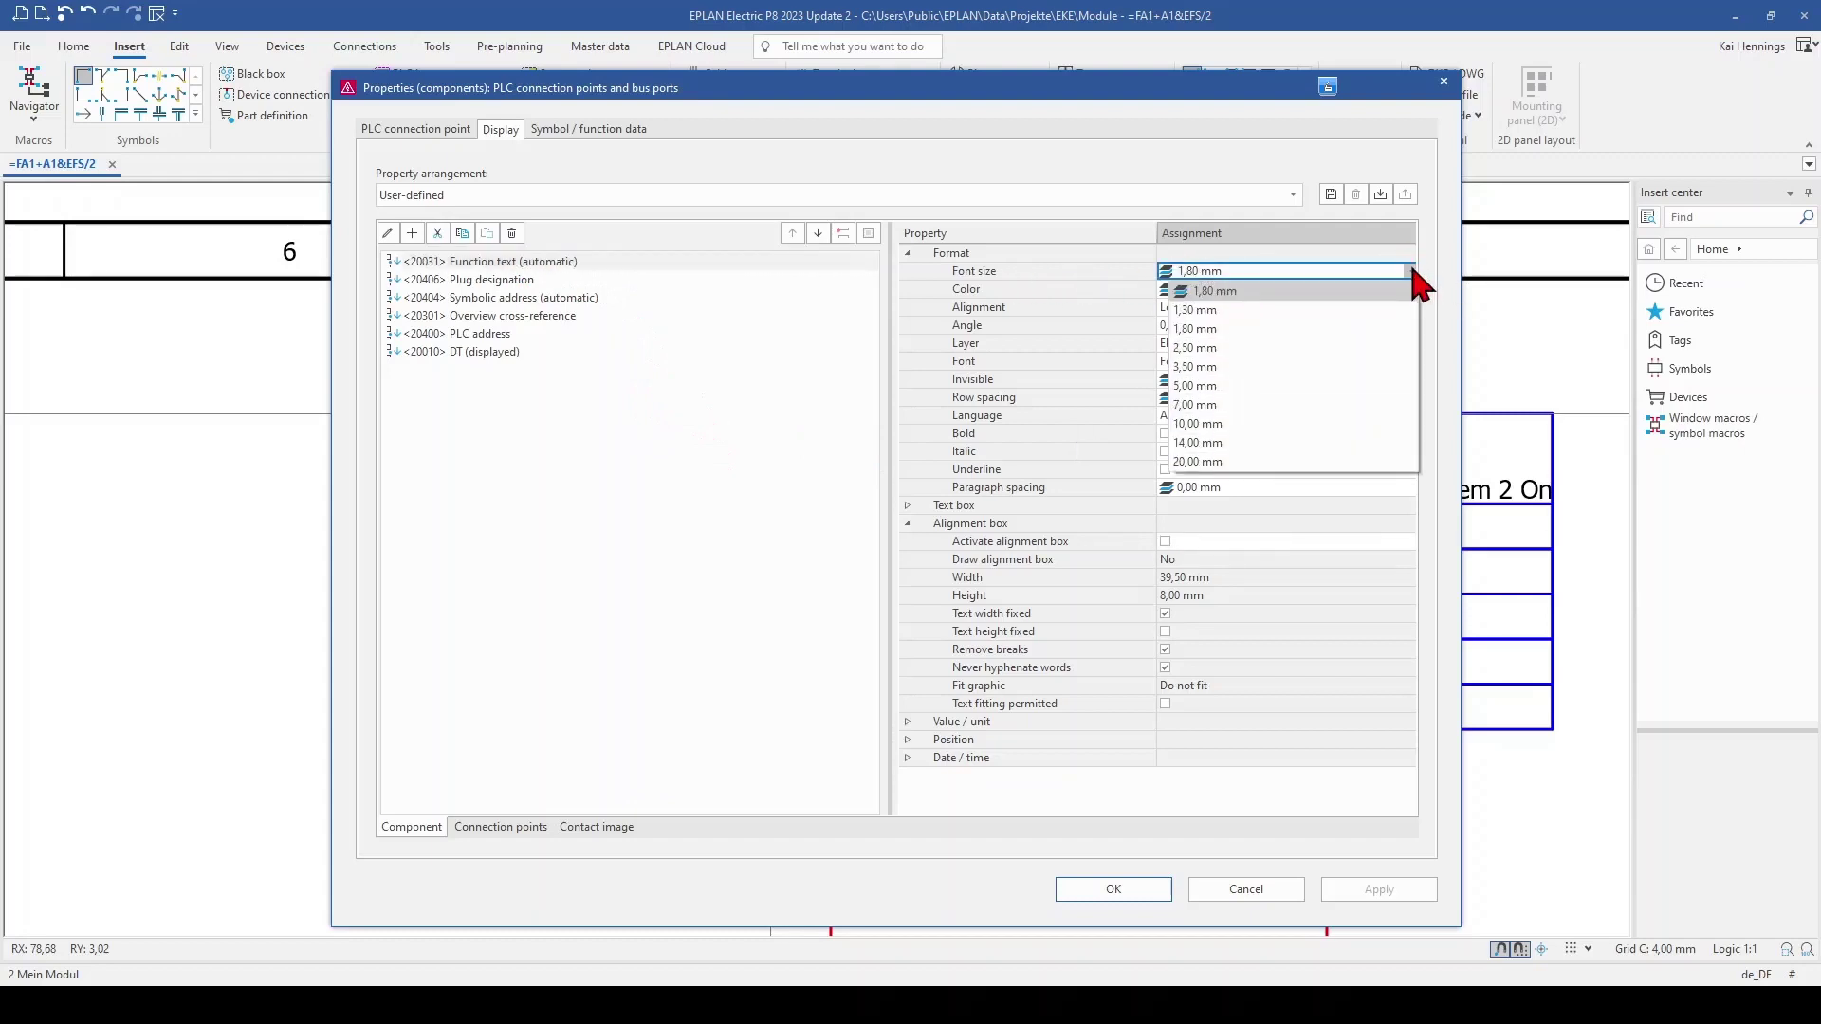
pyautogui.click(1261, 309)
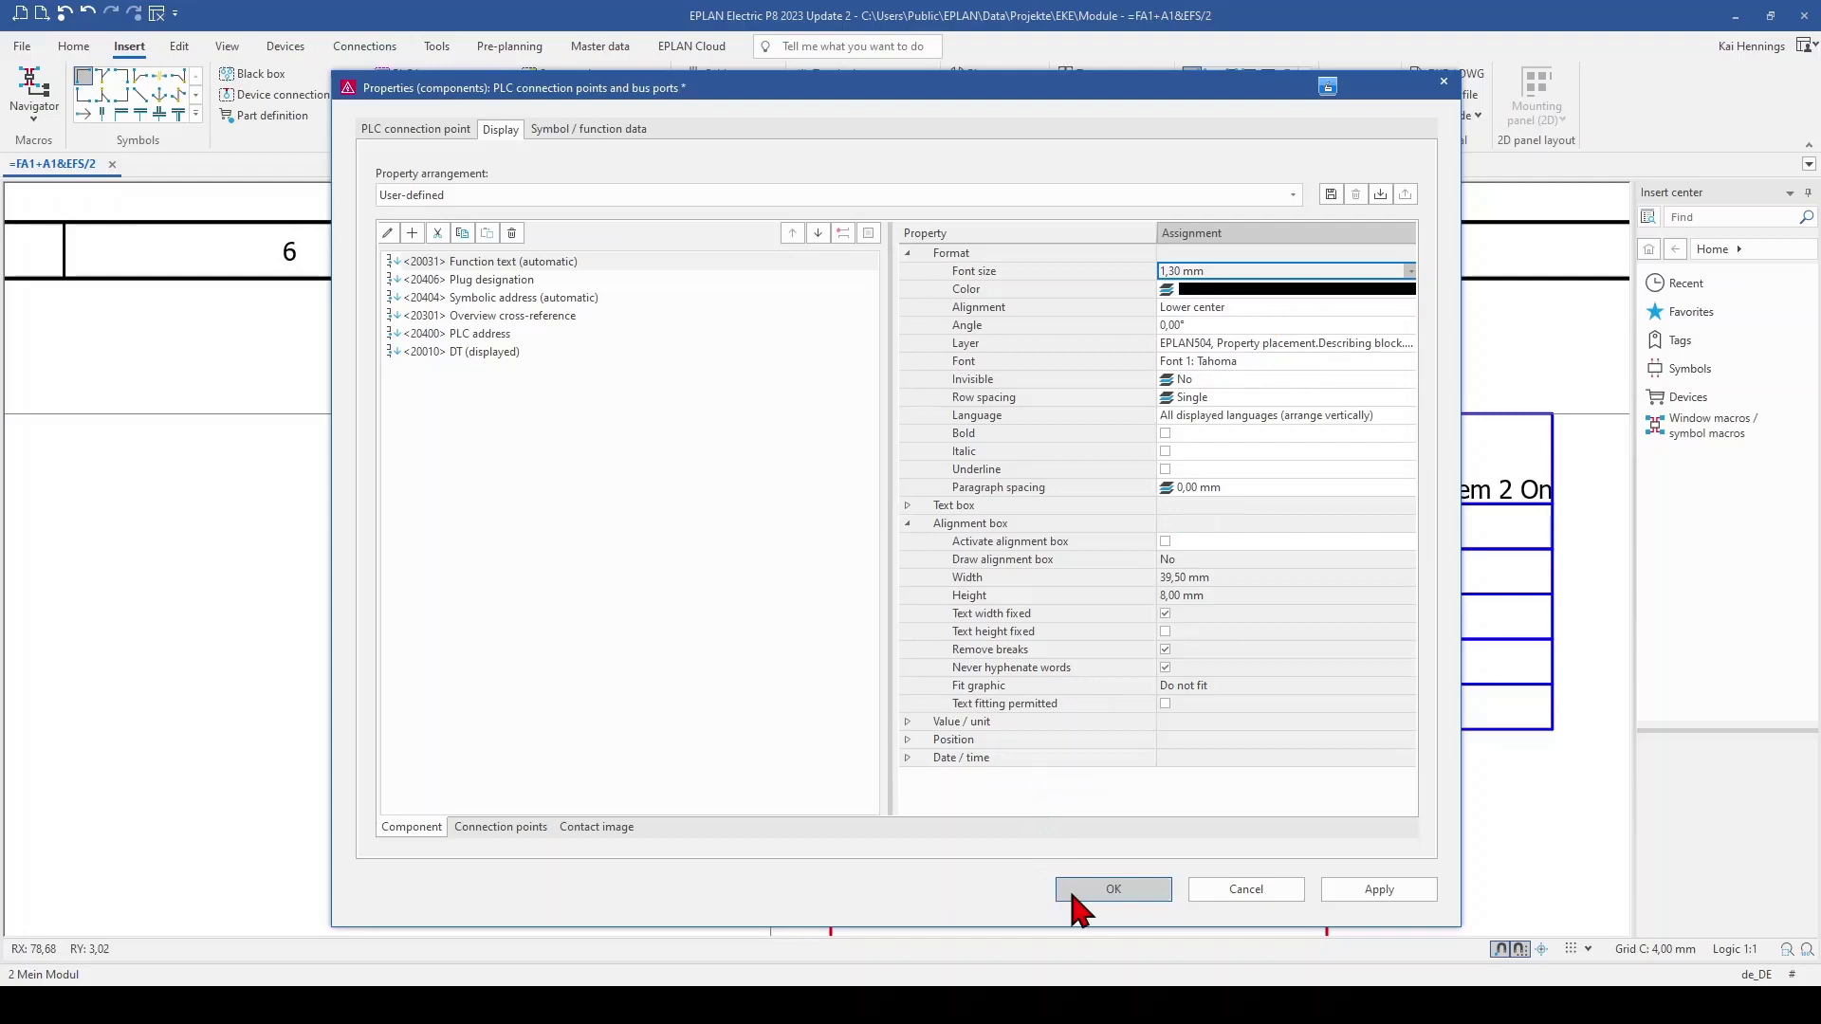
pyautogui.click(1136, 892)
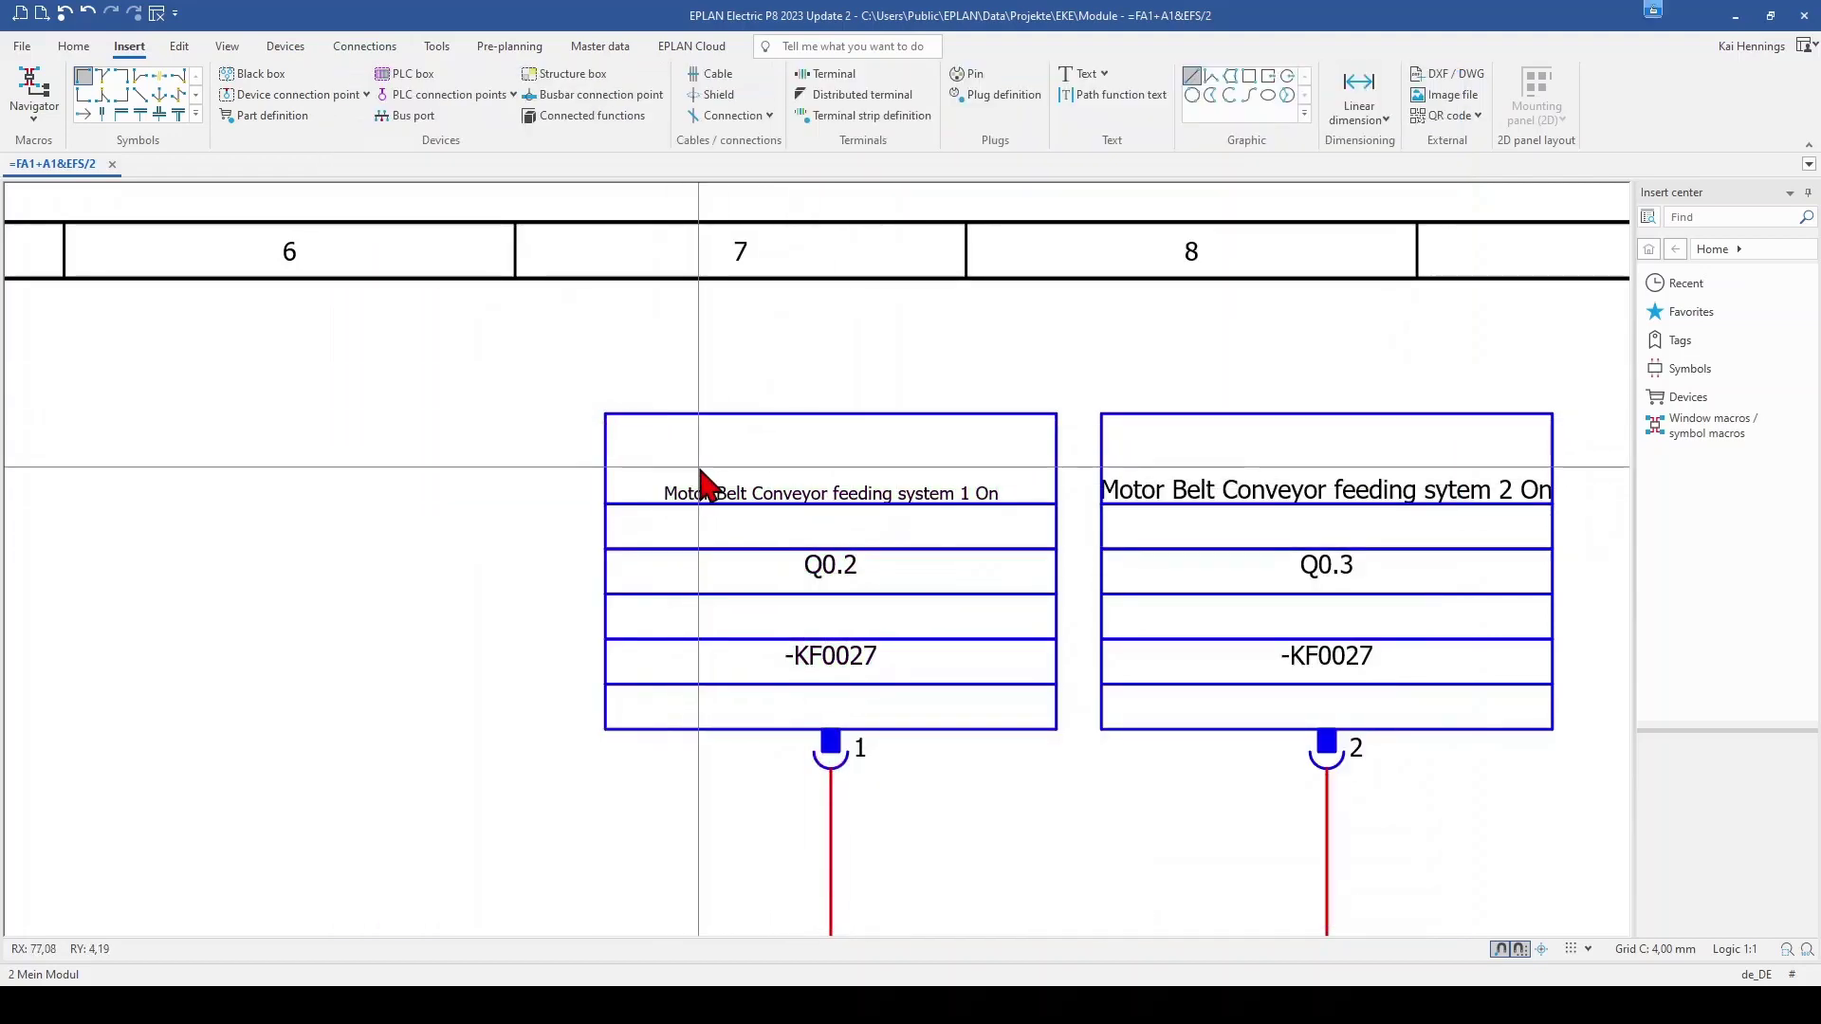
# Restore the first PLC box's function text font size to 1,80 mm
pyautogui.scroll(-5, 702, 484)
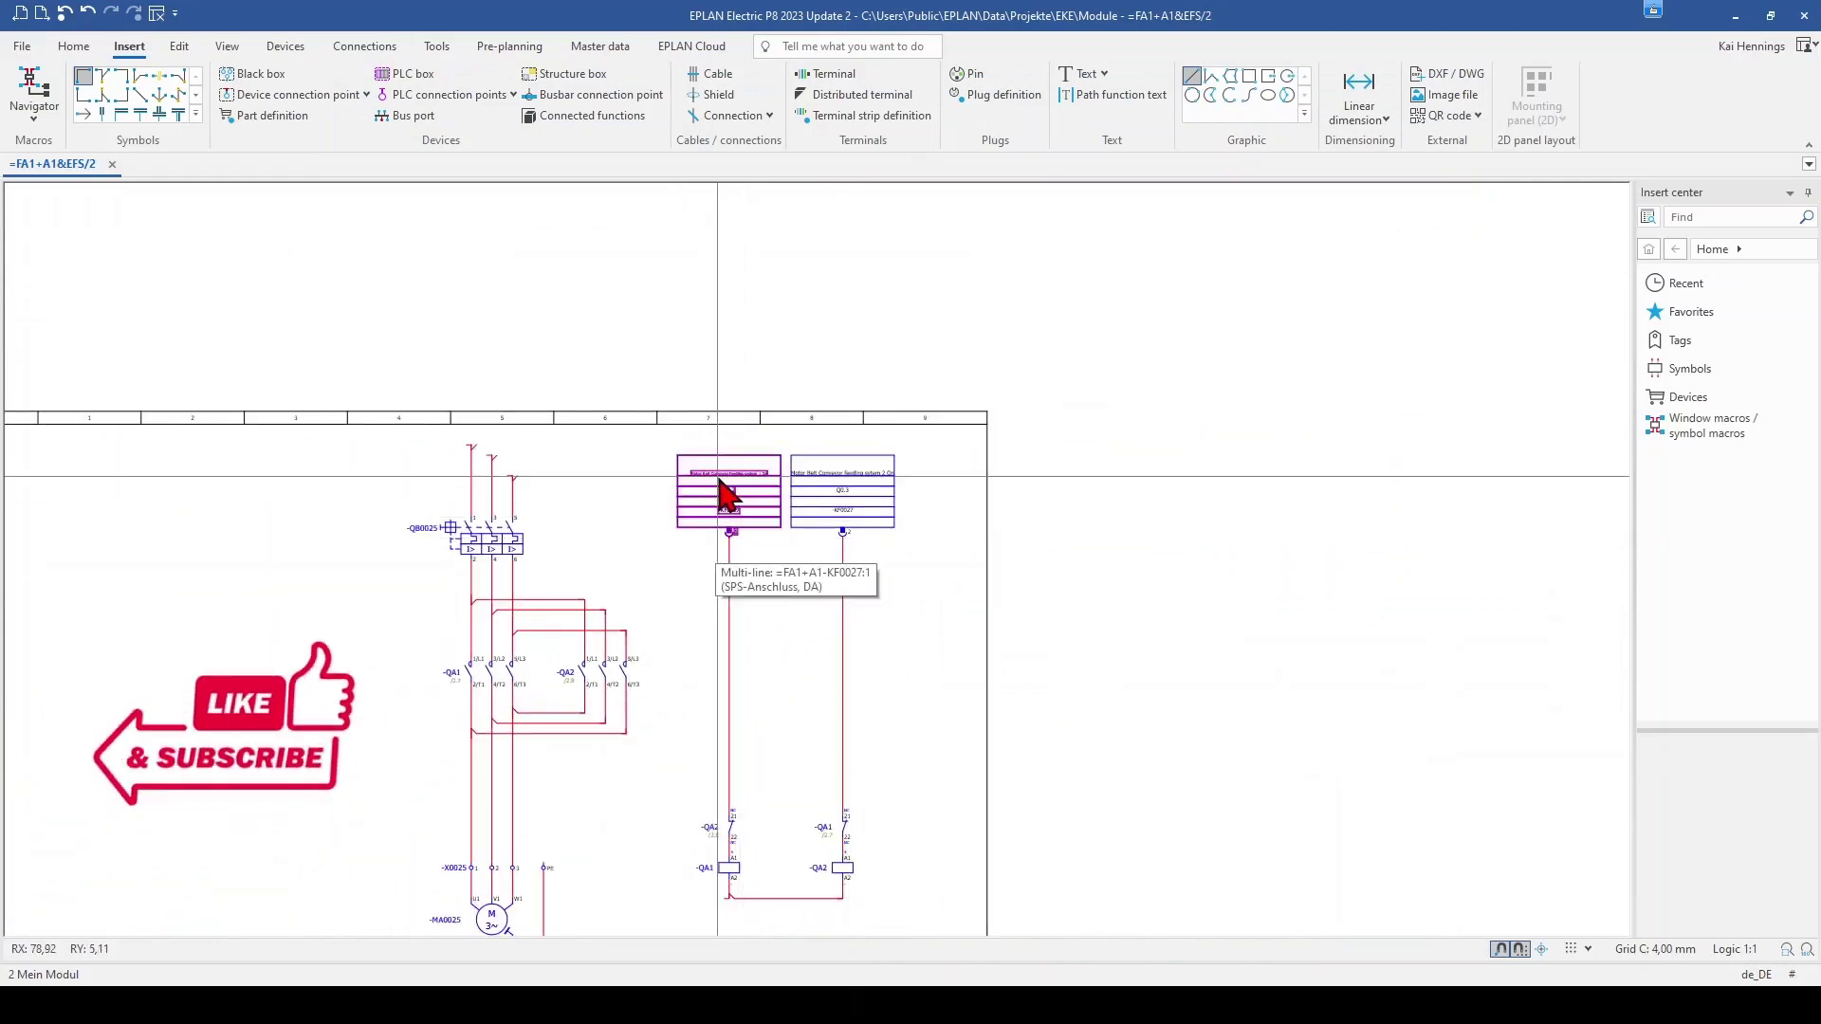
pyautogui.scroll(5, 720, 485)
pyautogui.doubleClick(744, 446)
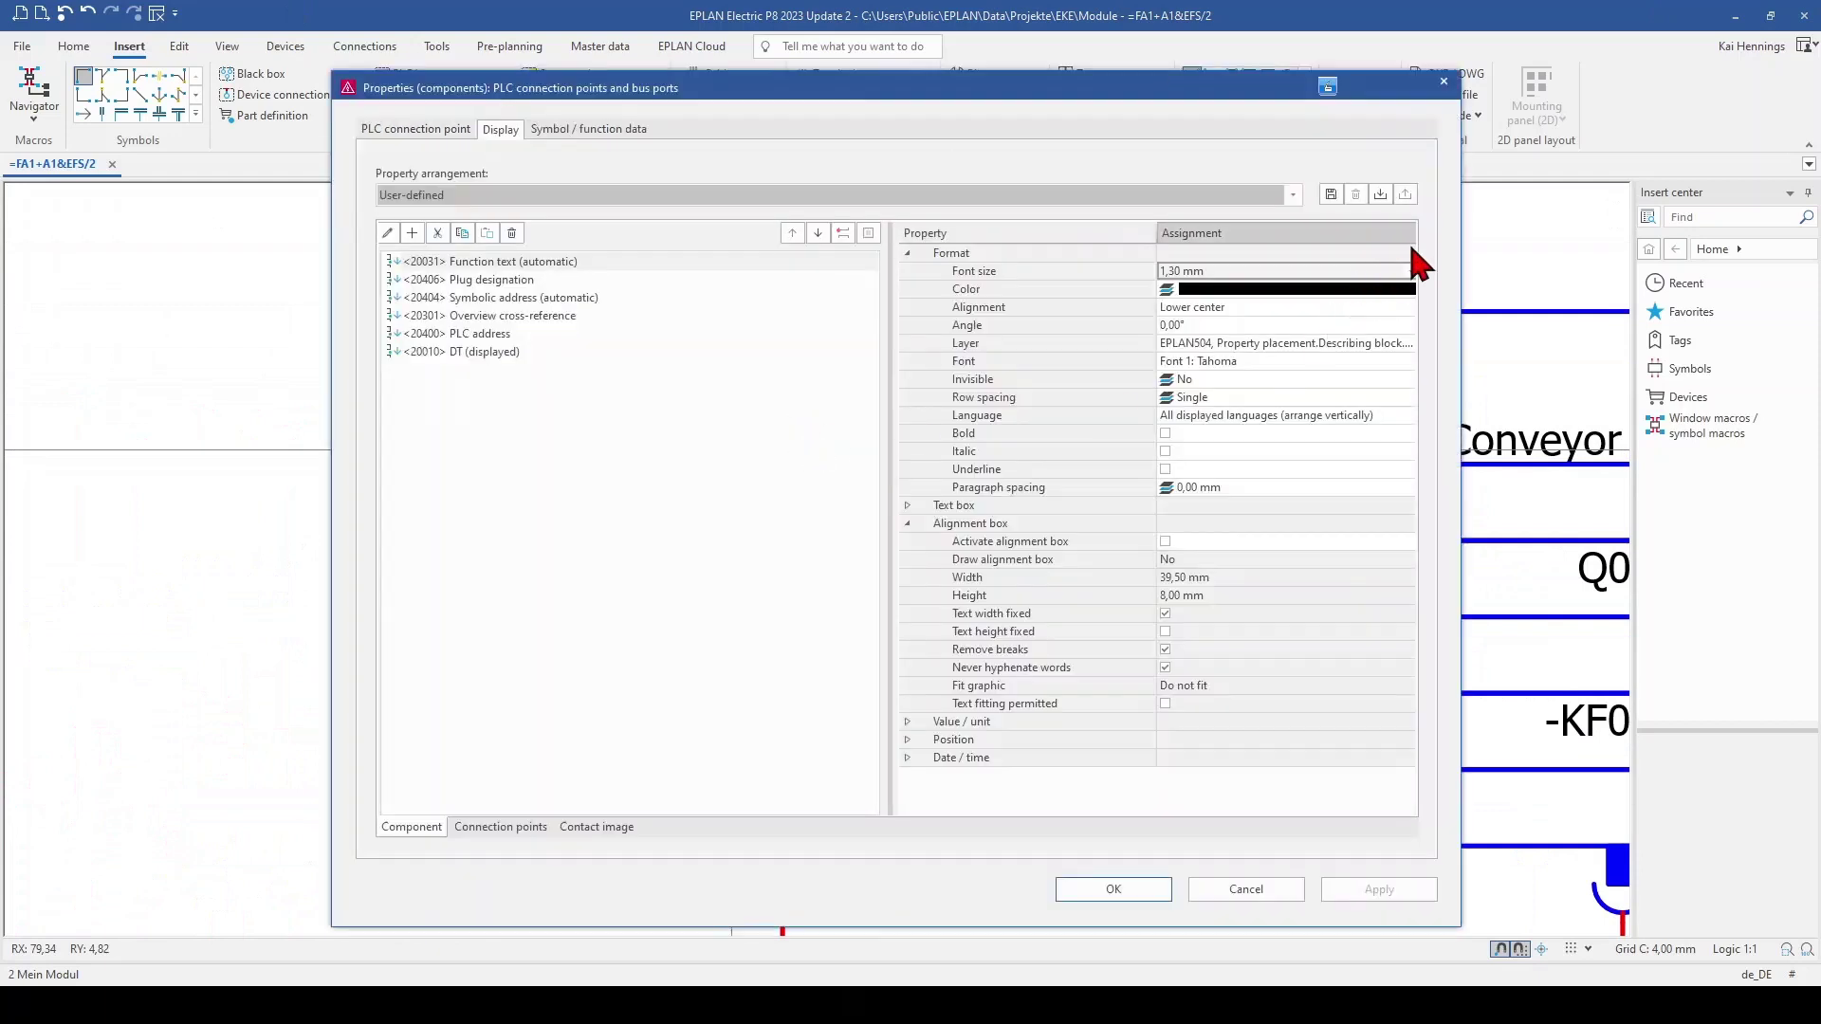
pyautogui.click(1411, 276)
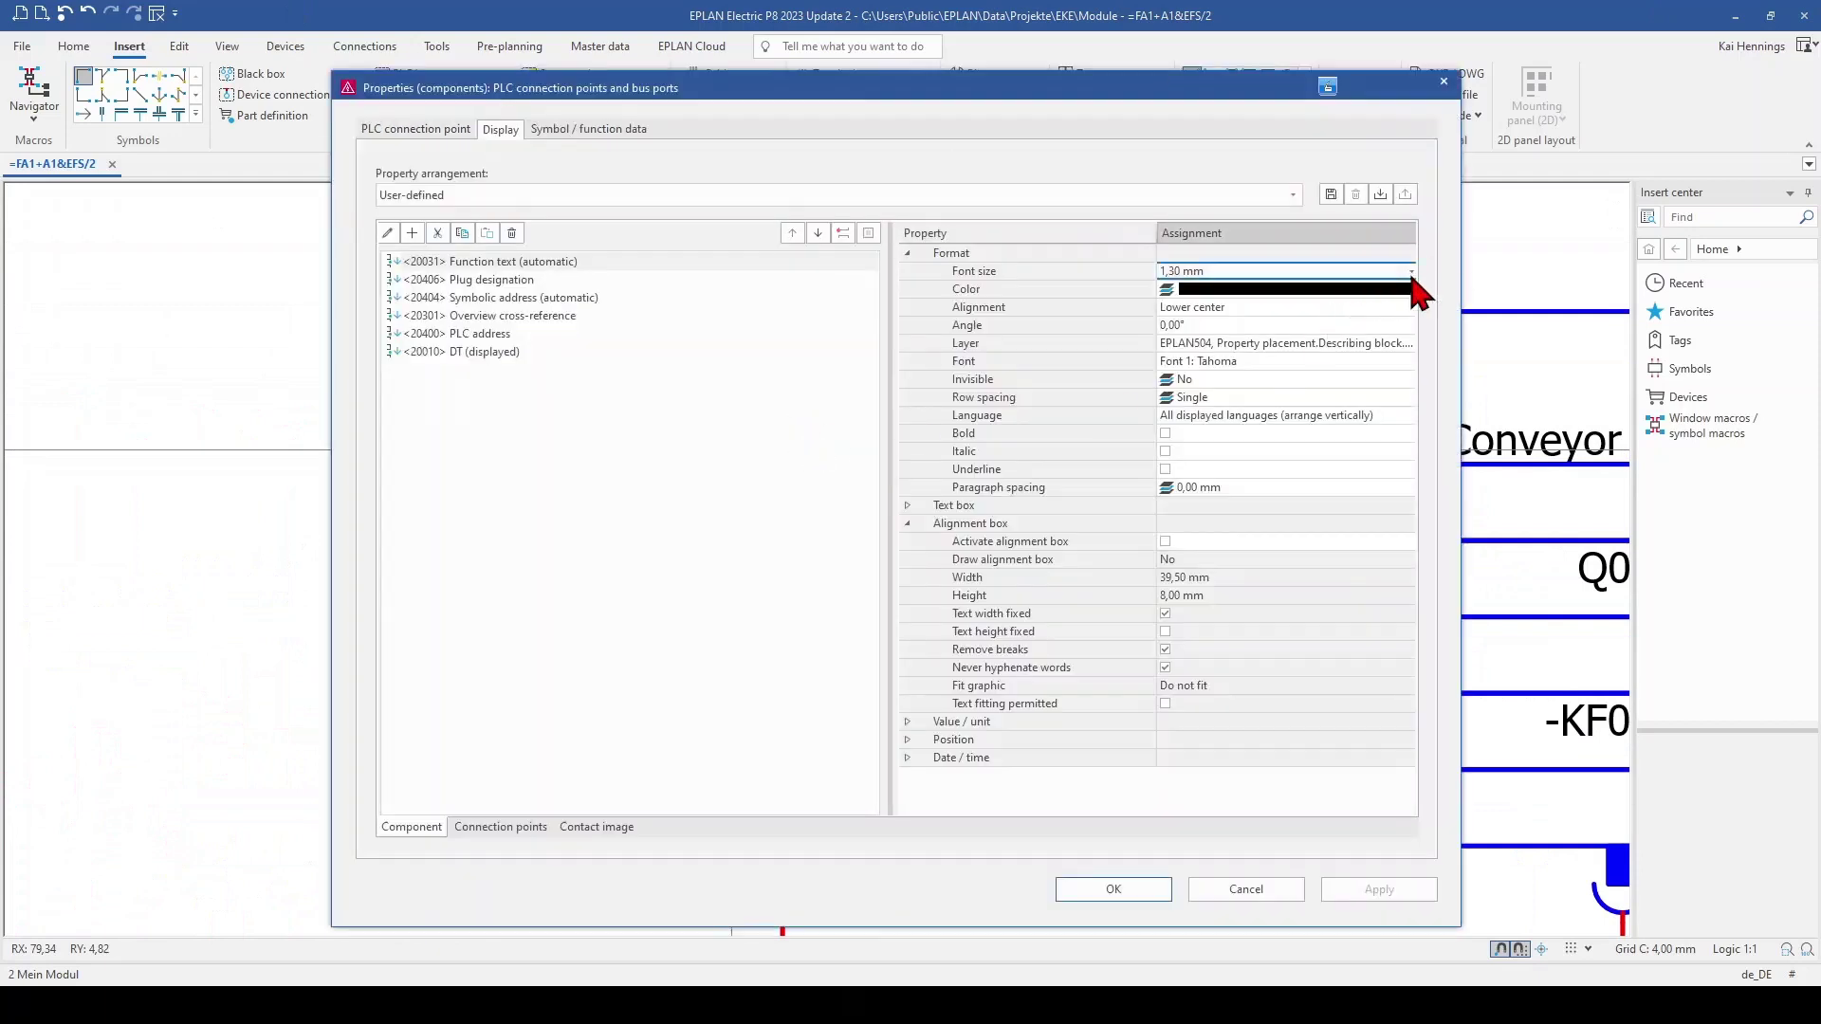
pyautogui.click(1411, 272)
pyautogui.click(1273, 322)
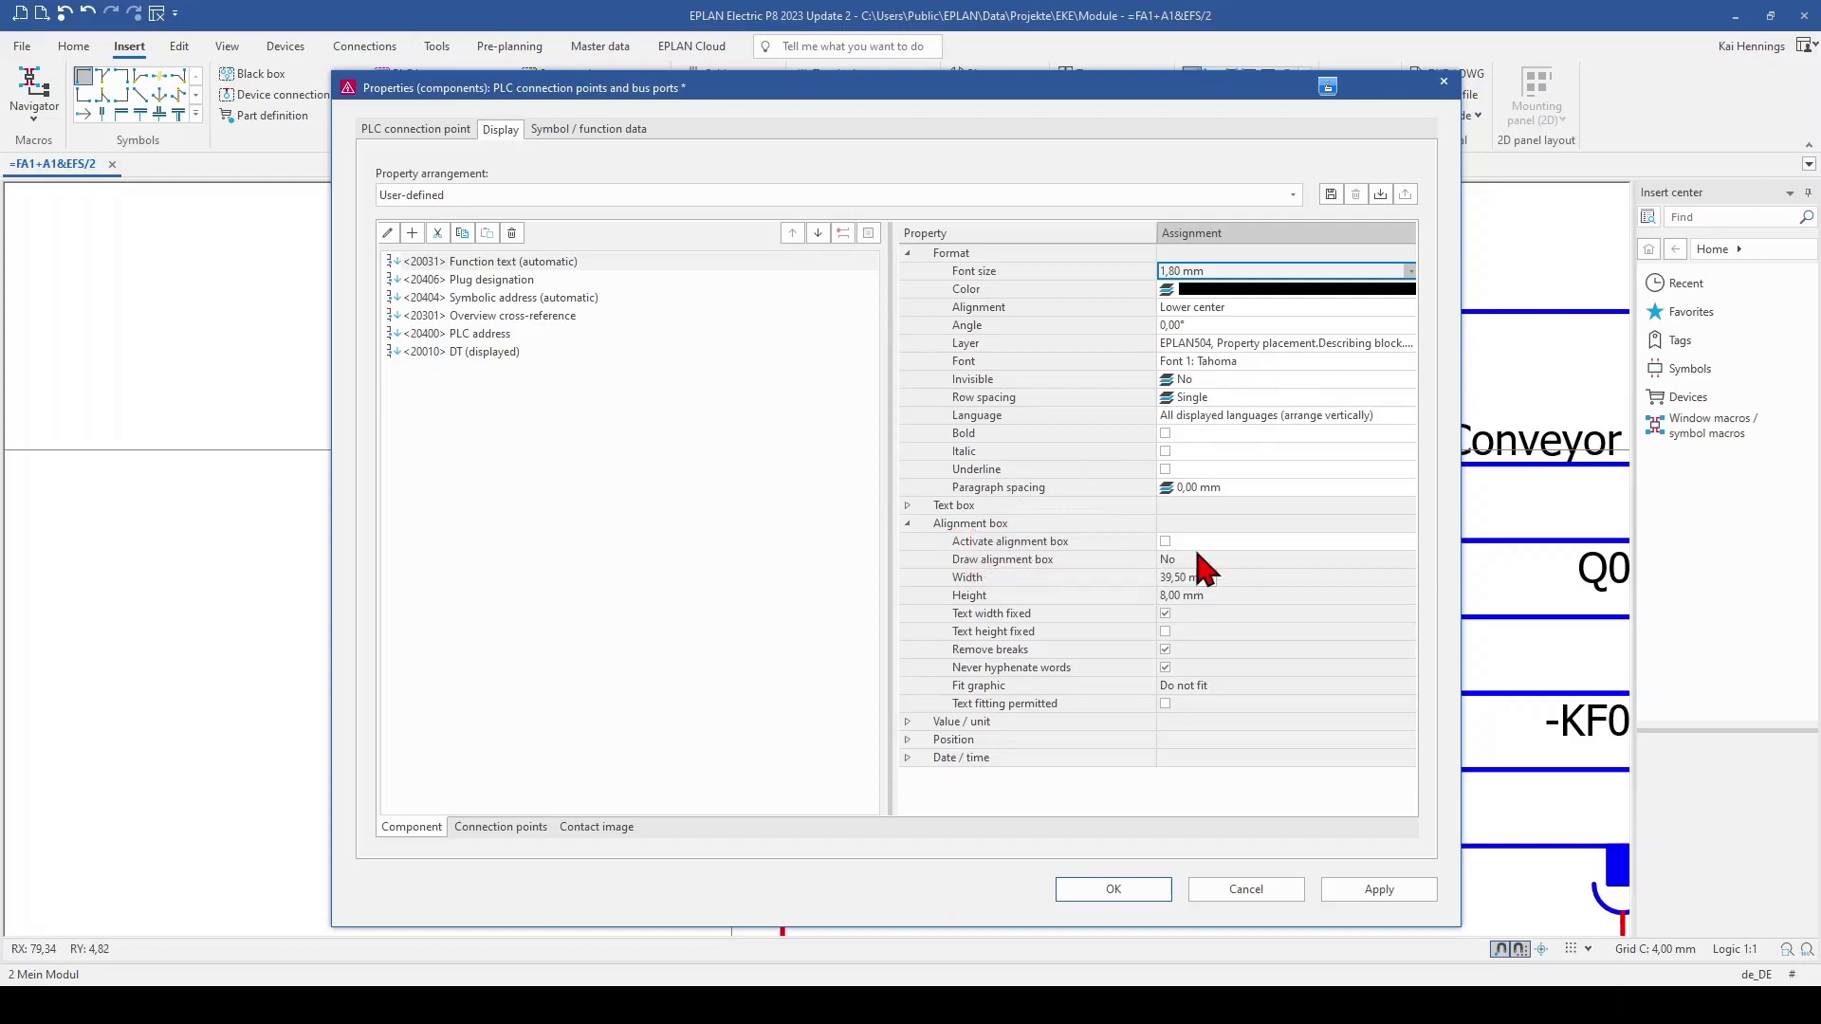
# Activate a 39,50 mm wide alignment box with fixed text width for that function text
pyautogui.click(1165, 541)
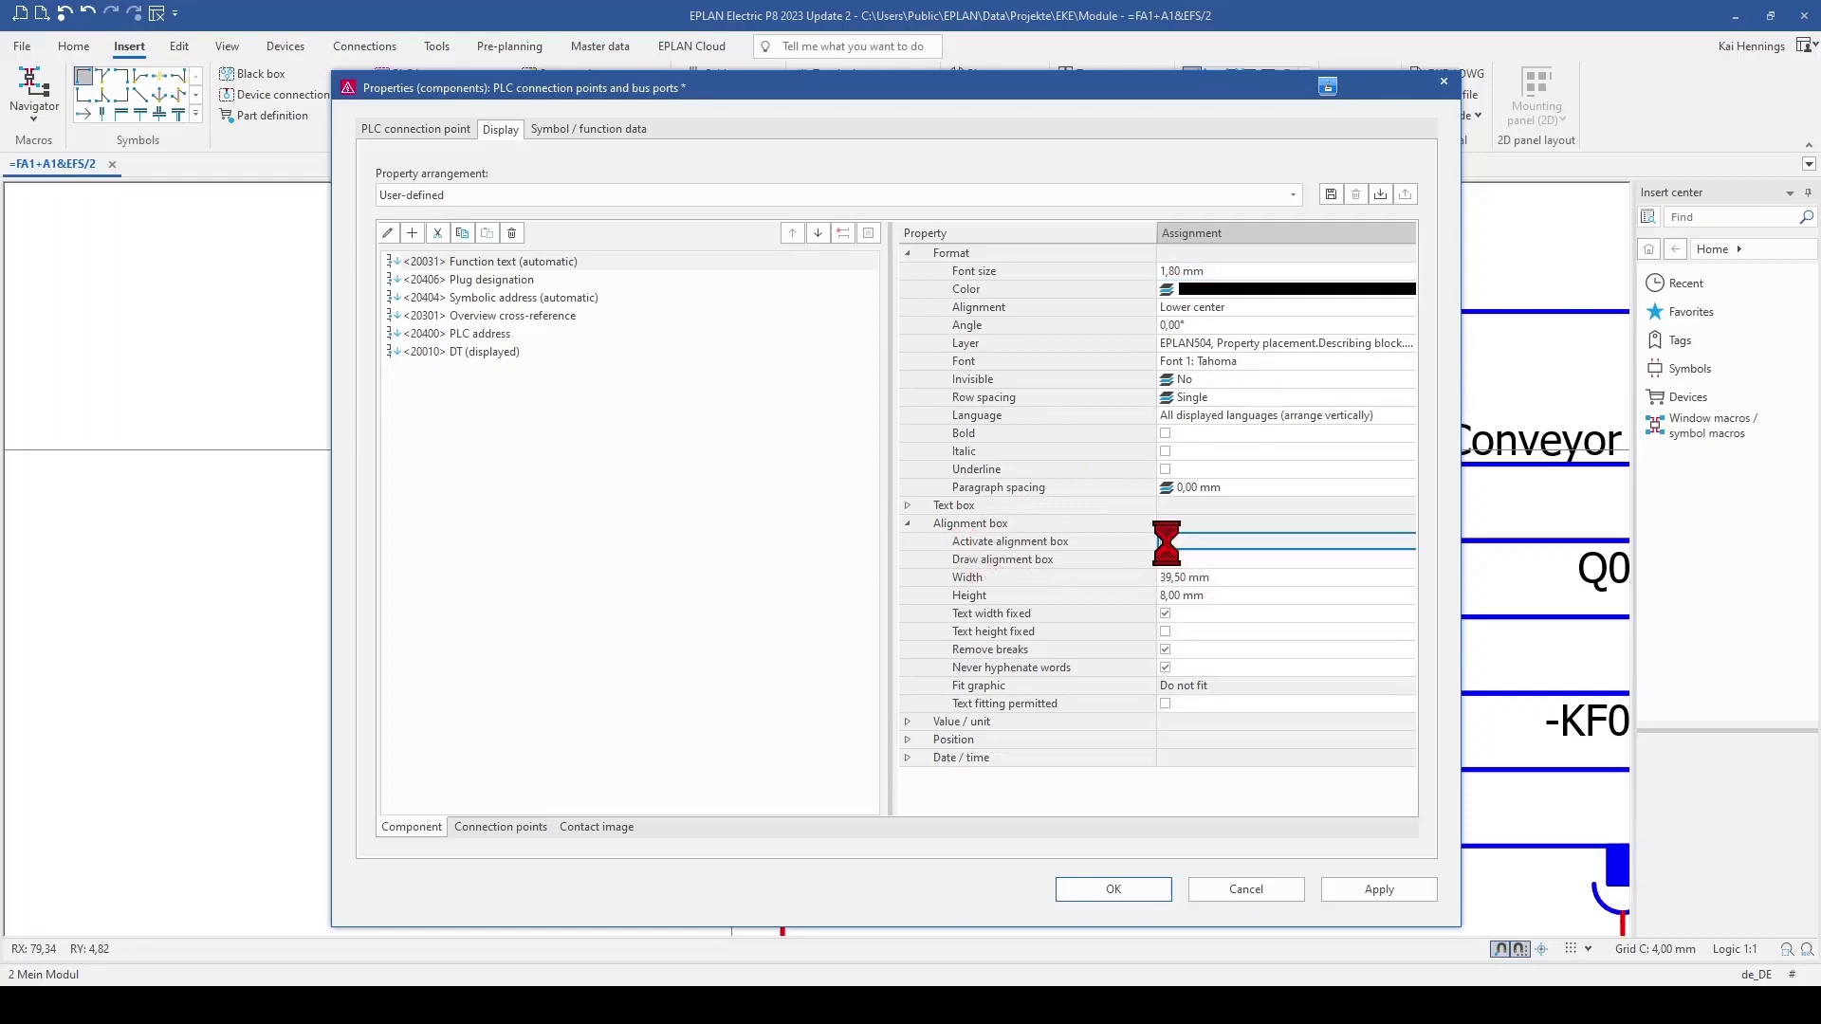
pyautogui.click(1059, 578)
pyautogui.click(1176, 575)
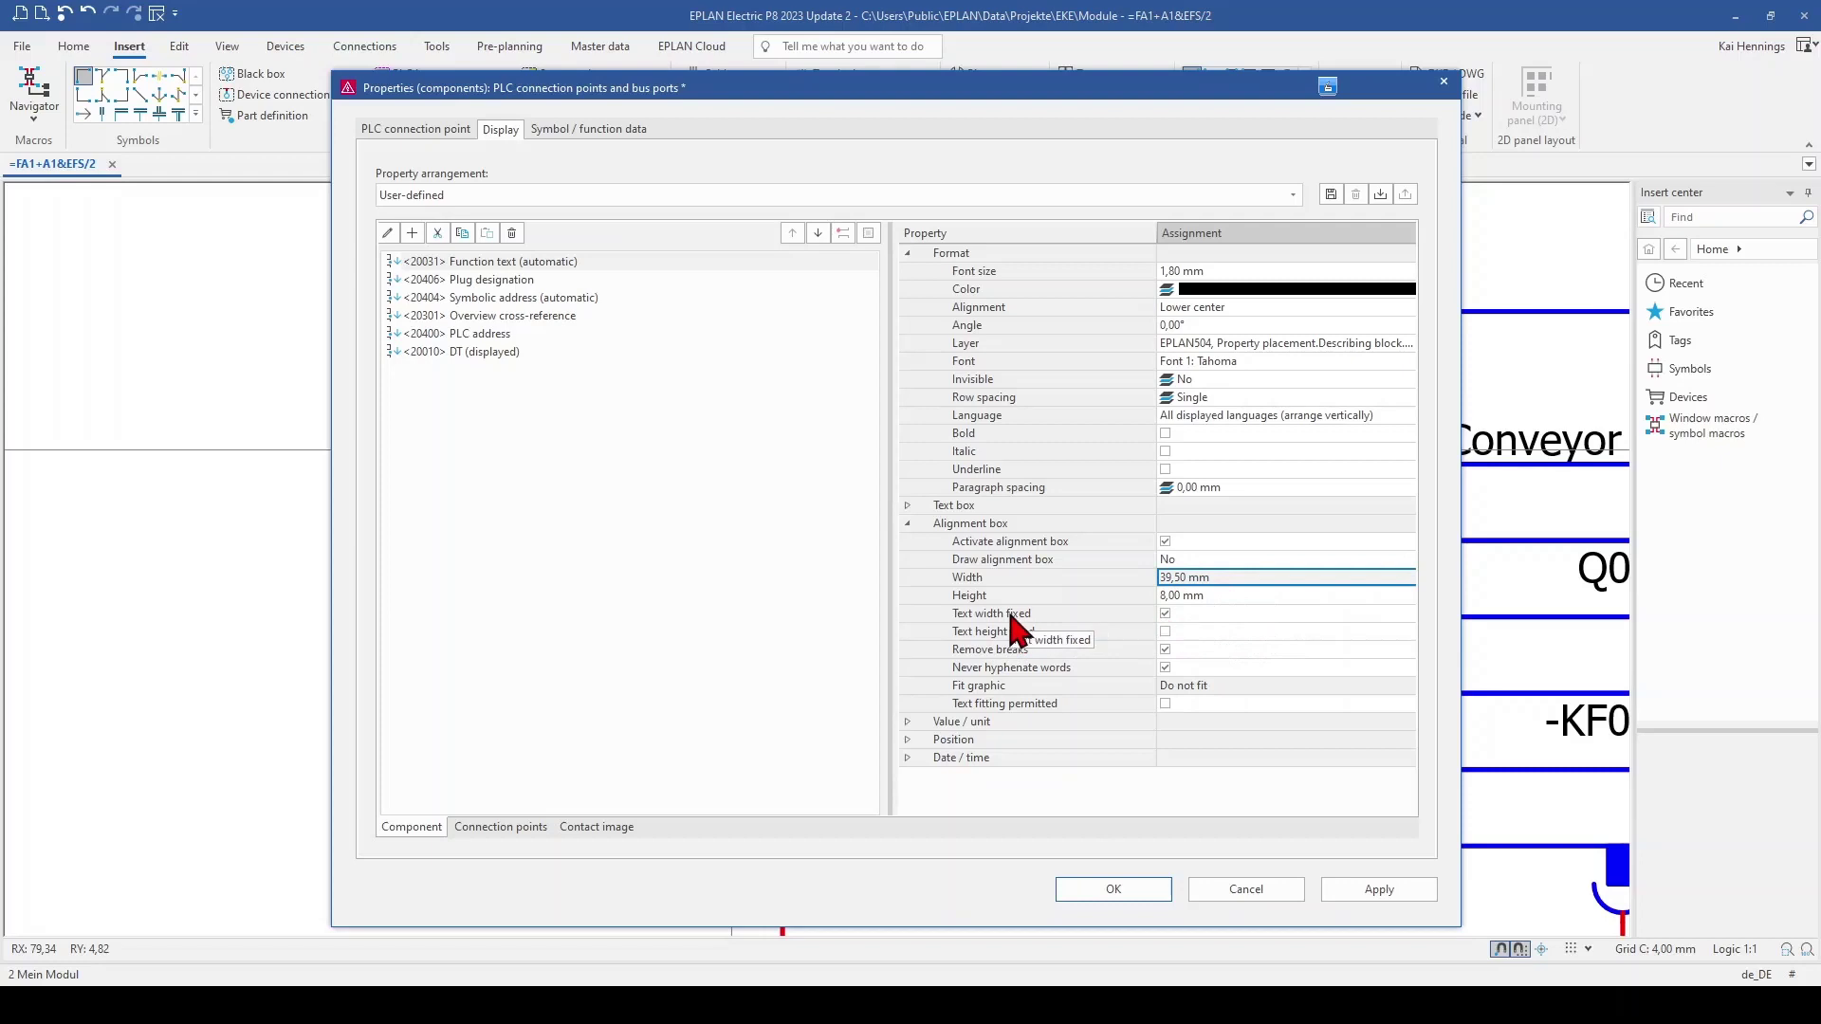
pyautogui.click(1165, 613)
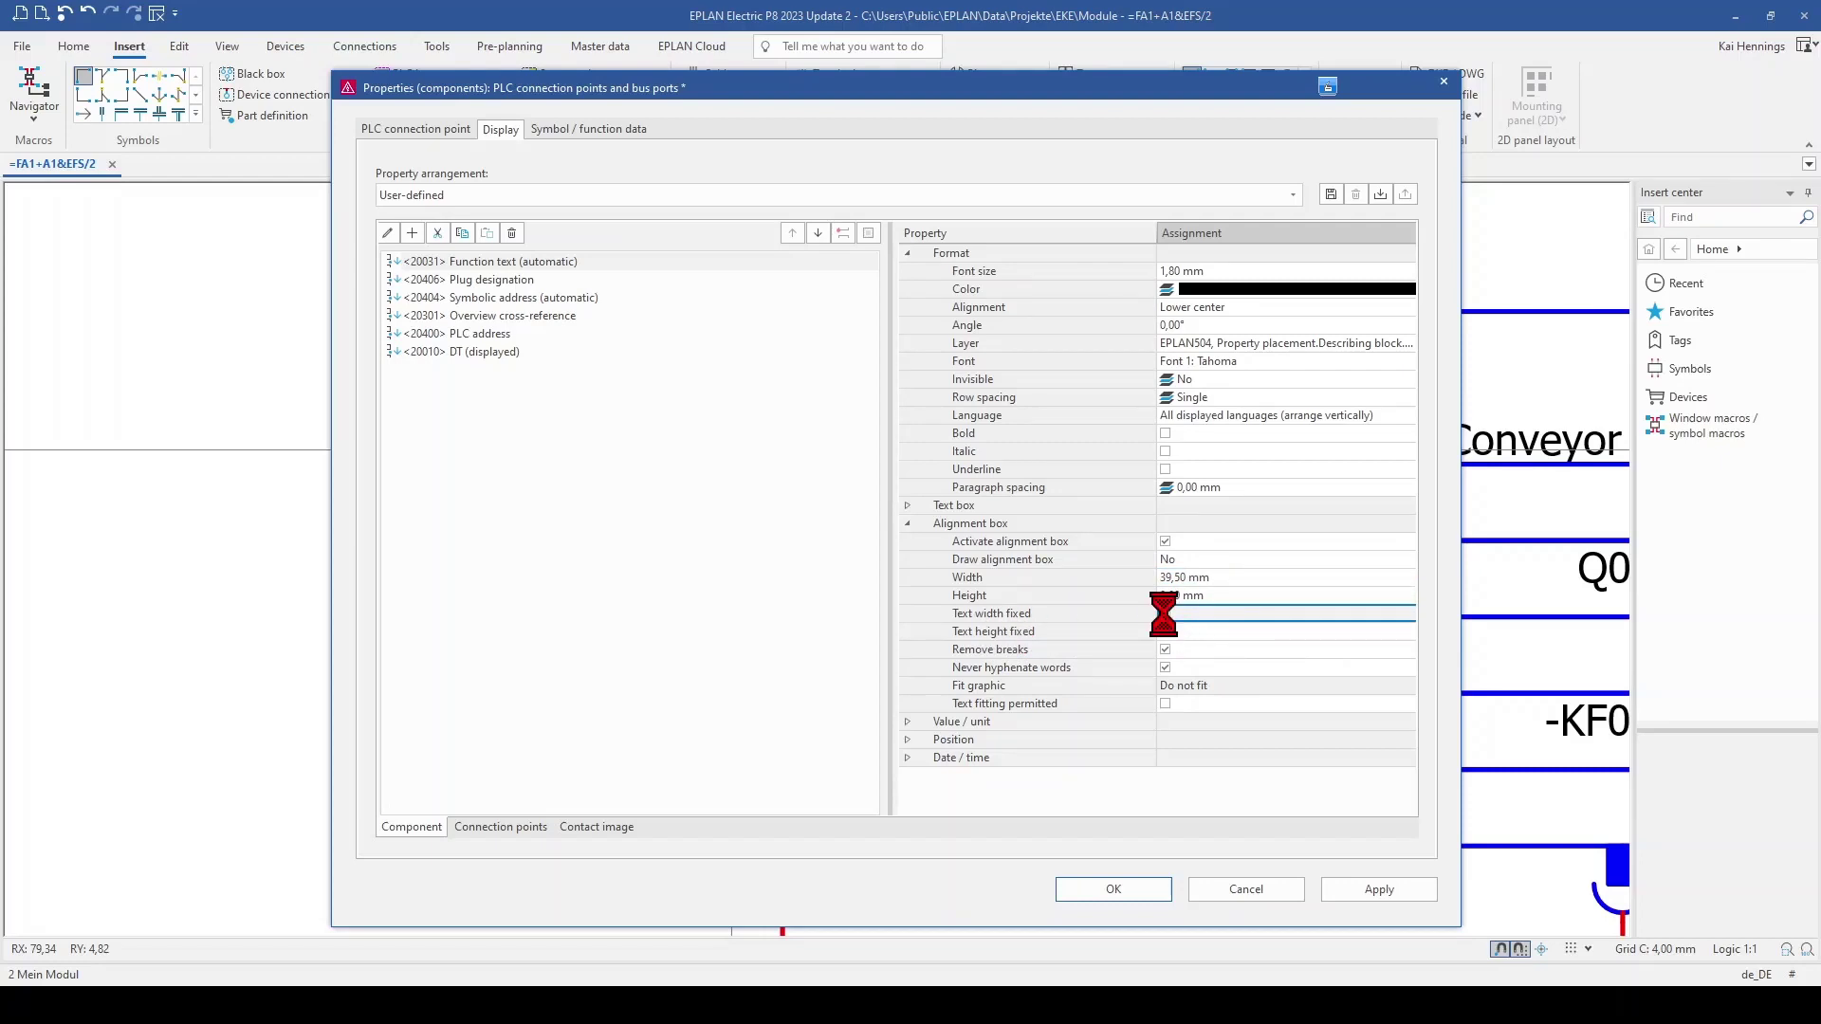
pyautogui.click(1110, 888)
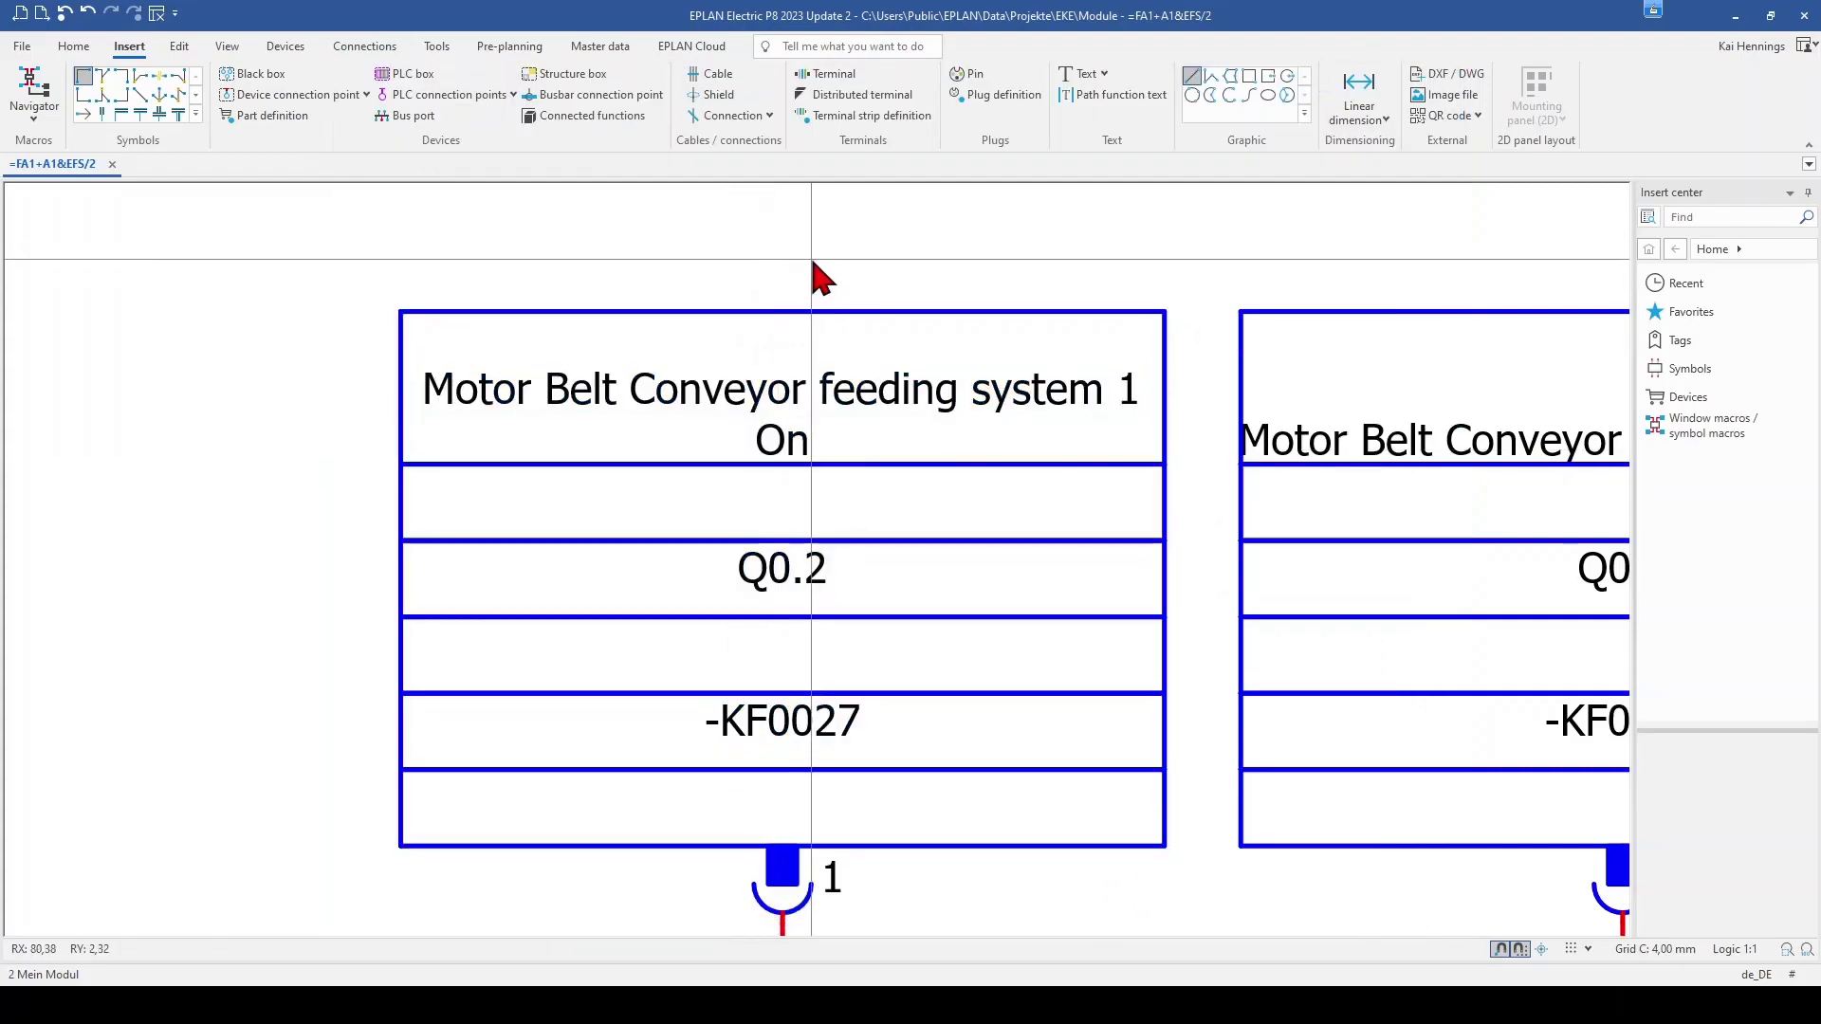
pyautogui.click(765, 389)
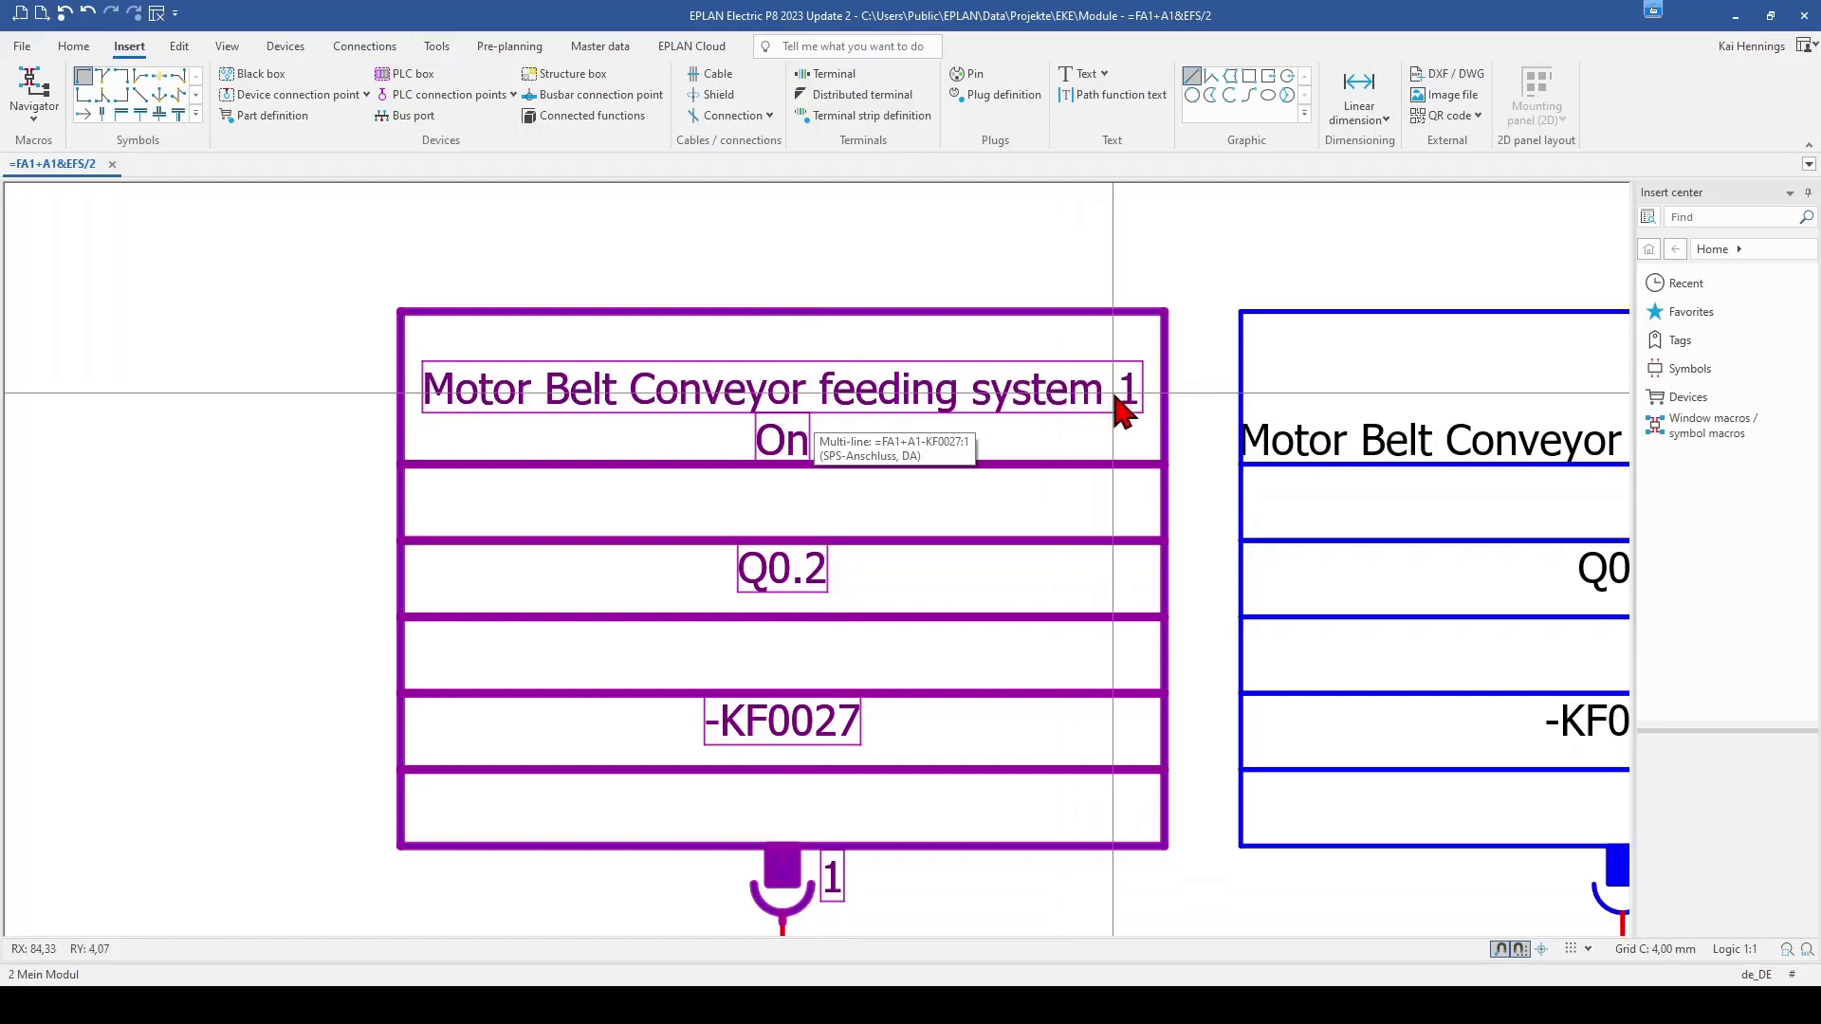
# Copy the first PLC box's text format and assign it to the second PLC box
pyautogui.scroll(-2, 1122, 407)
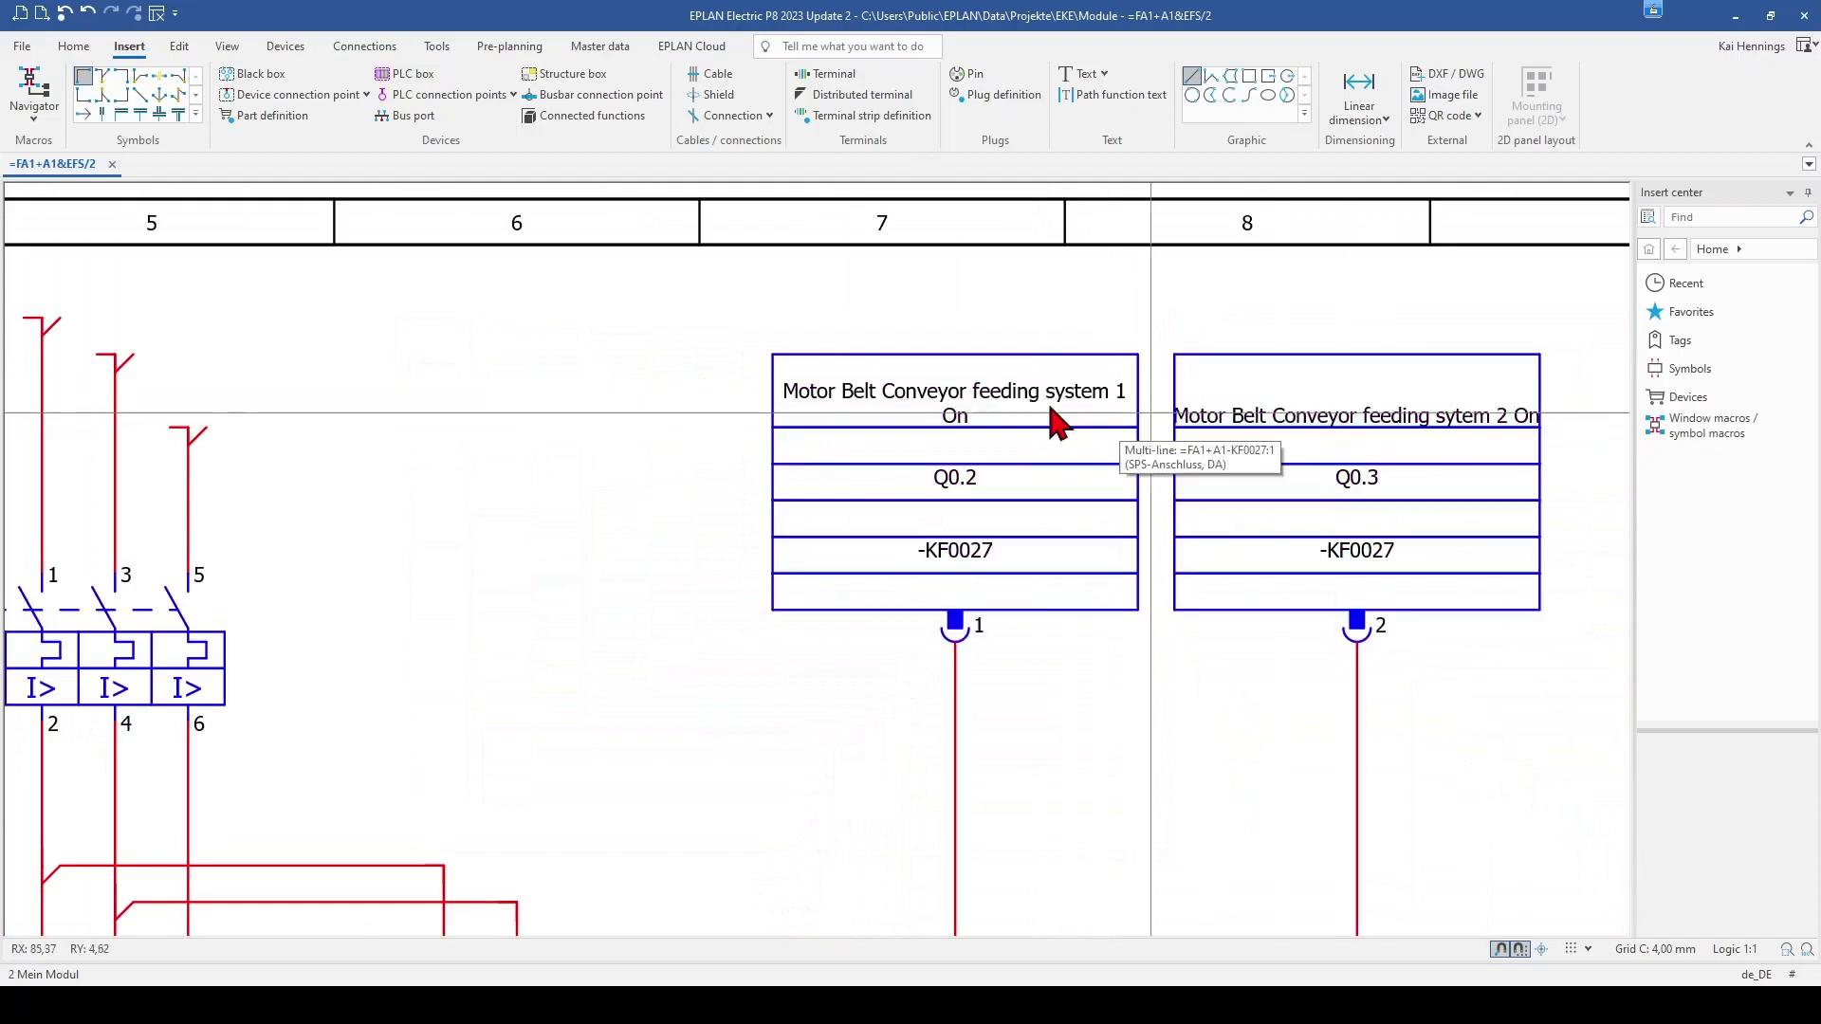
pyautogui.click(955, 410)
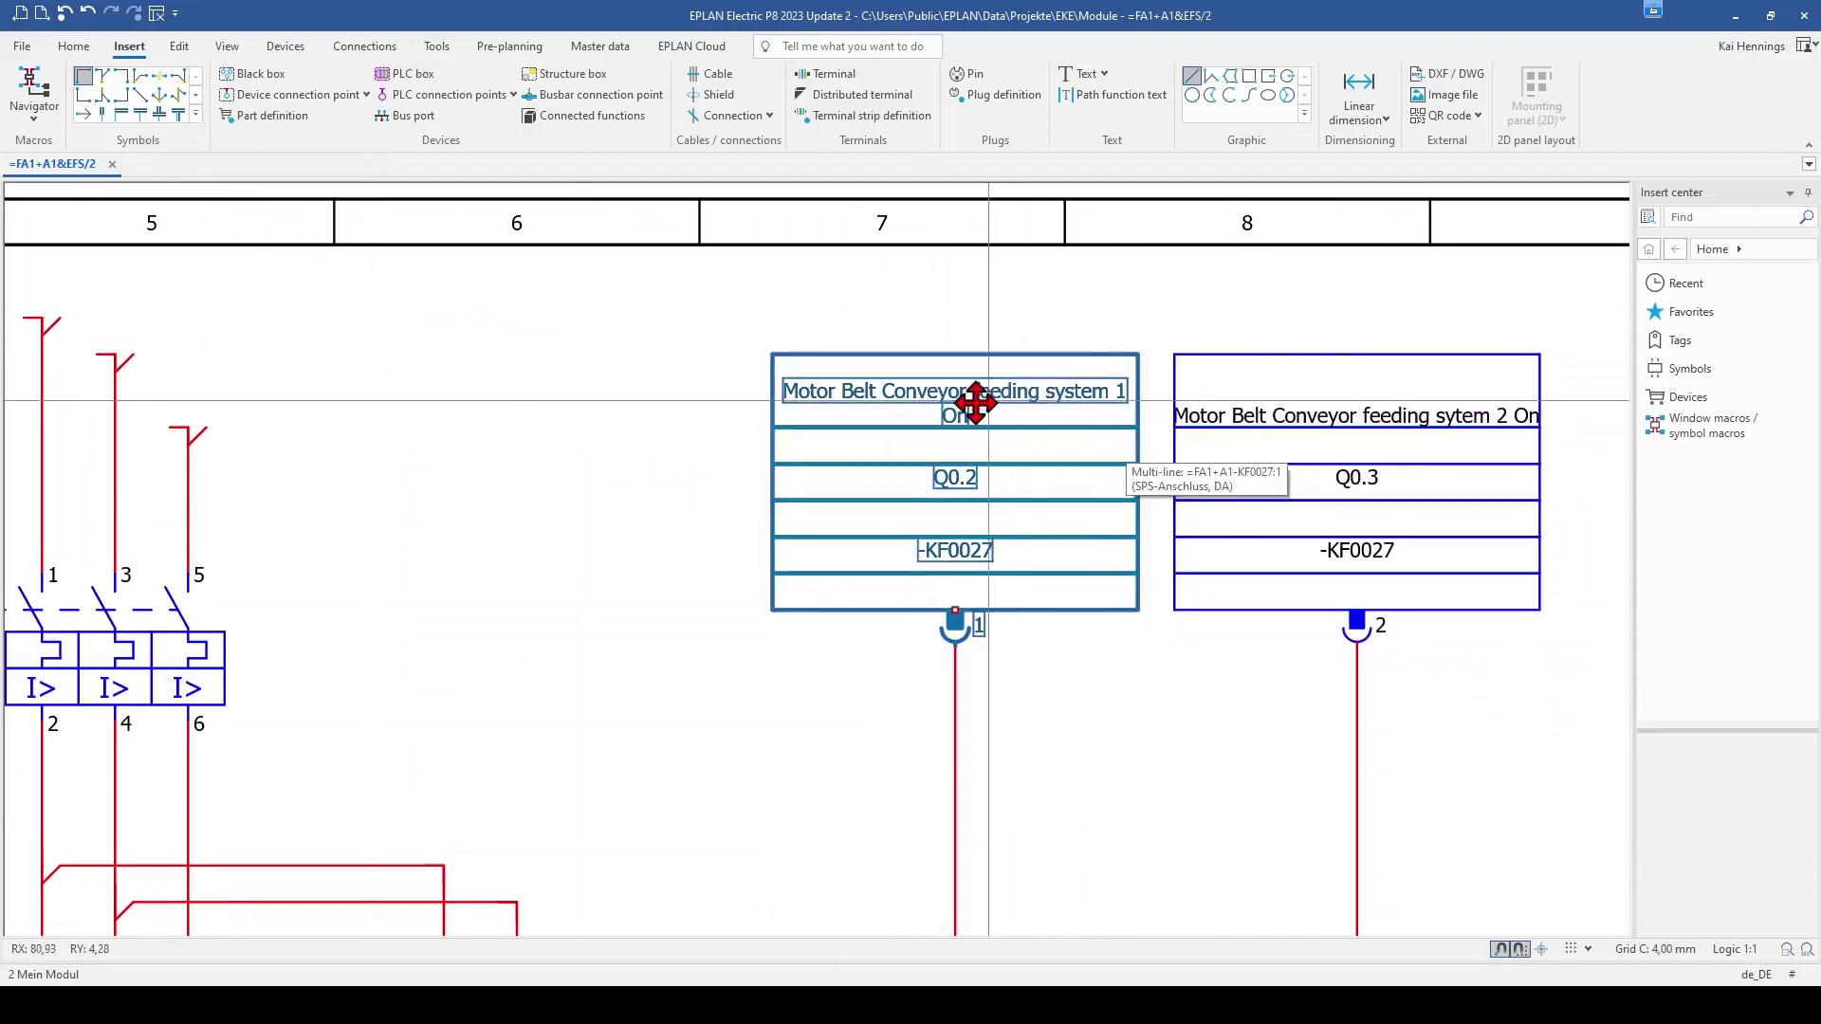
pyautogui.click(73, 45)
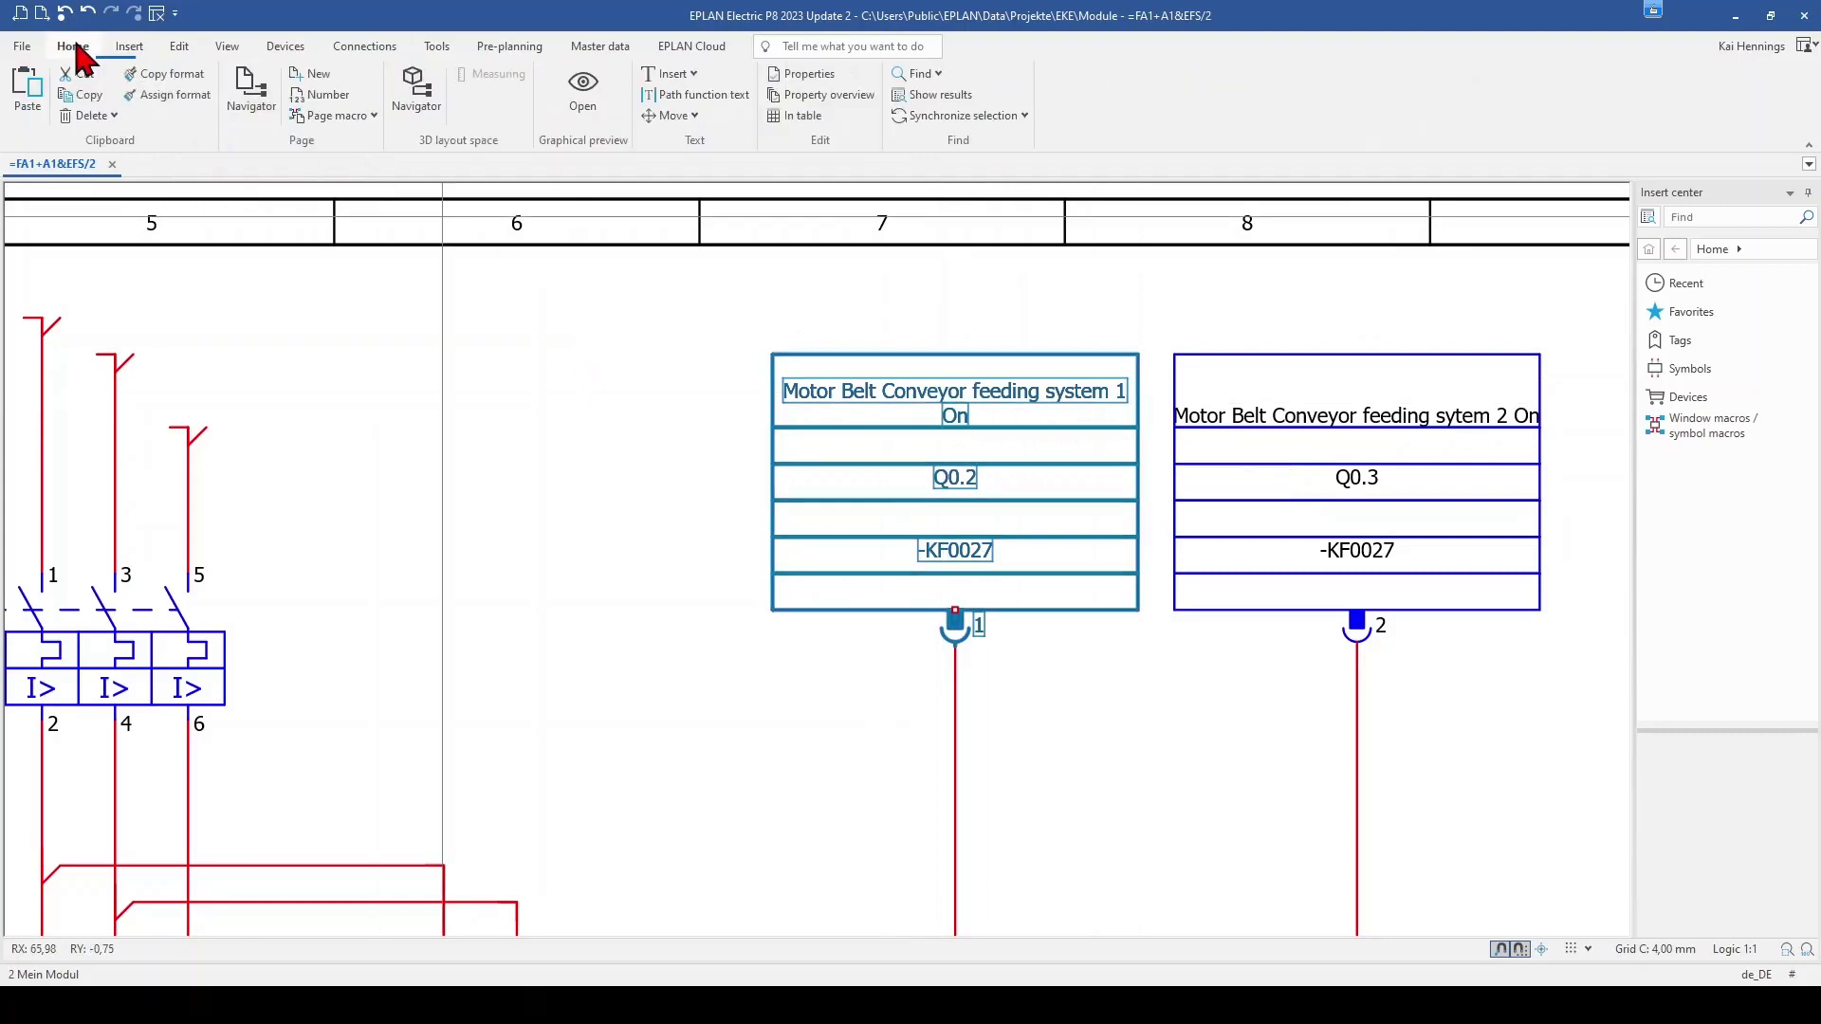
pyautogui.click(173, 86)
pyautogui.click(1414, 439)
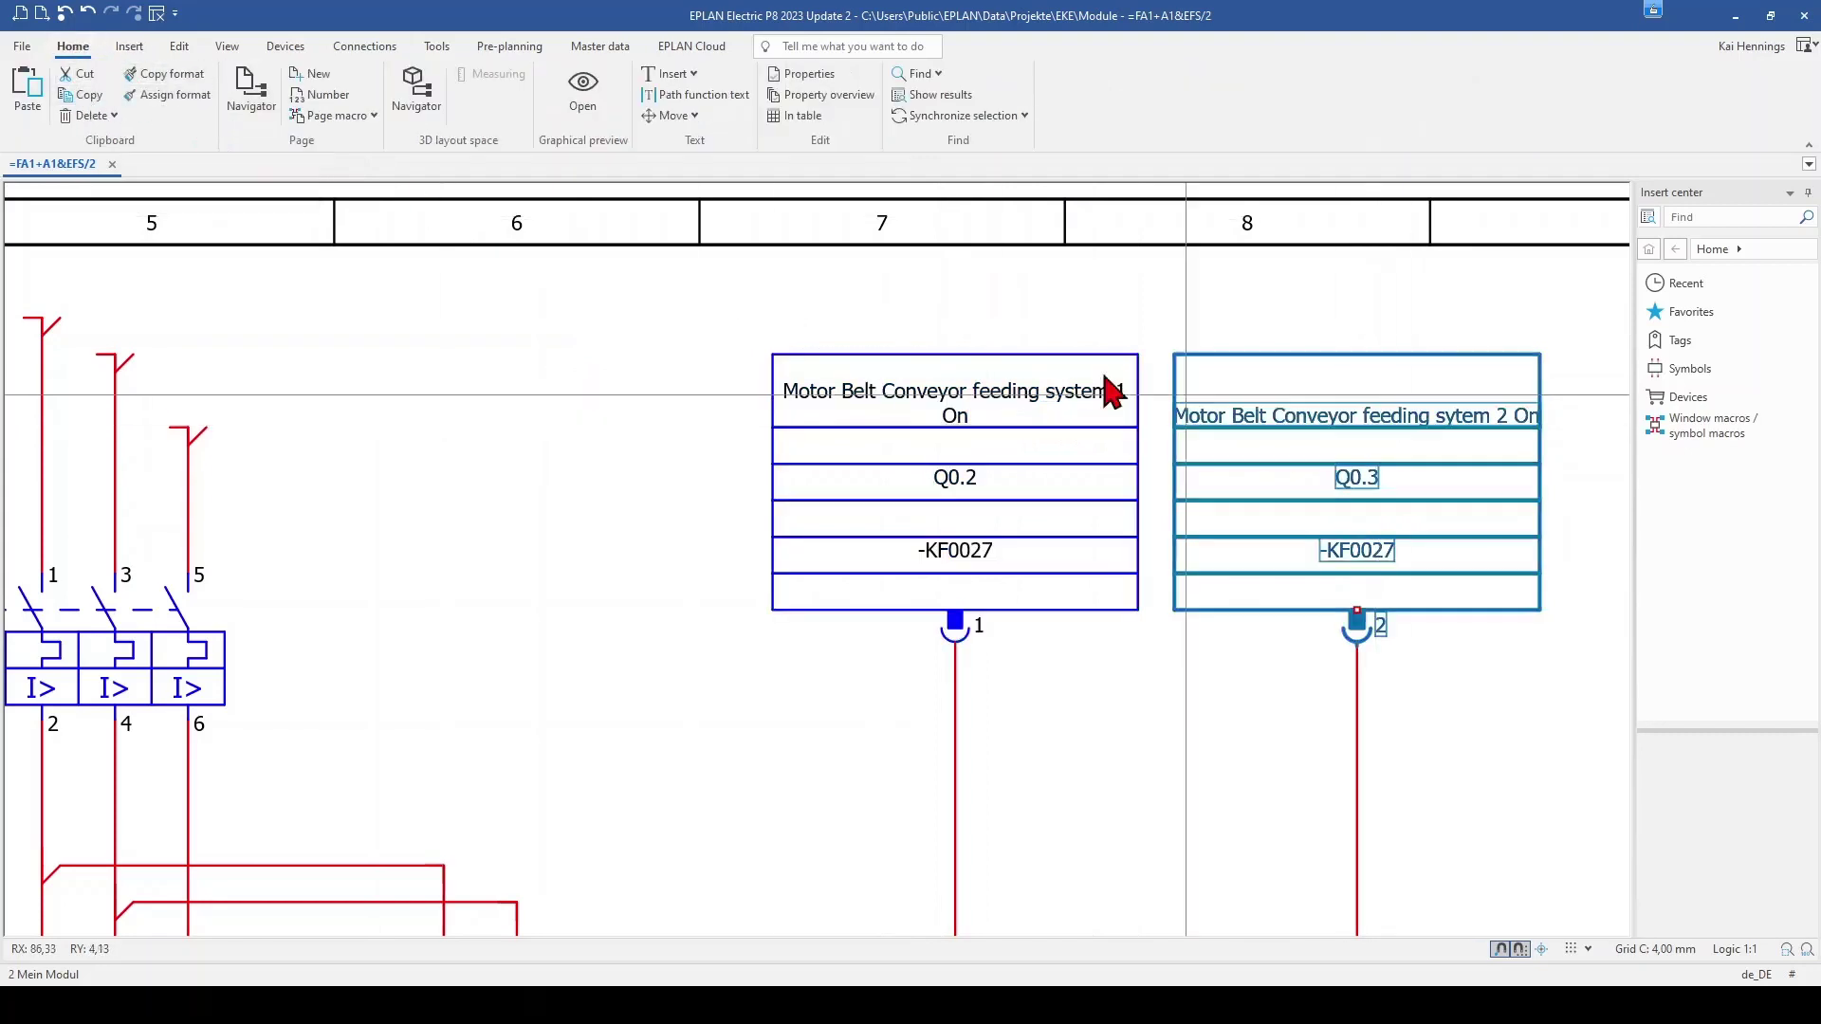
pyautogui.click(171, 94)
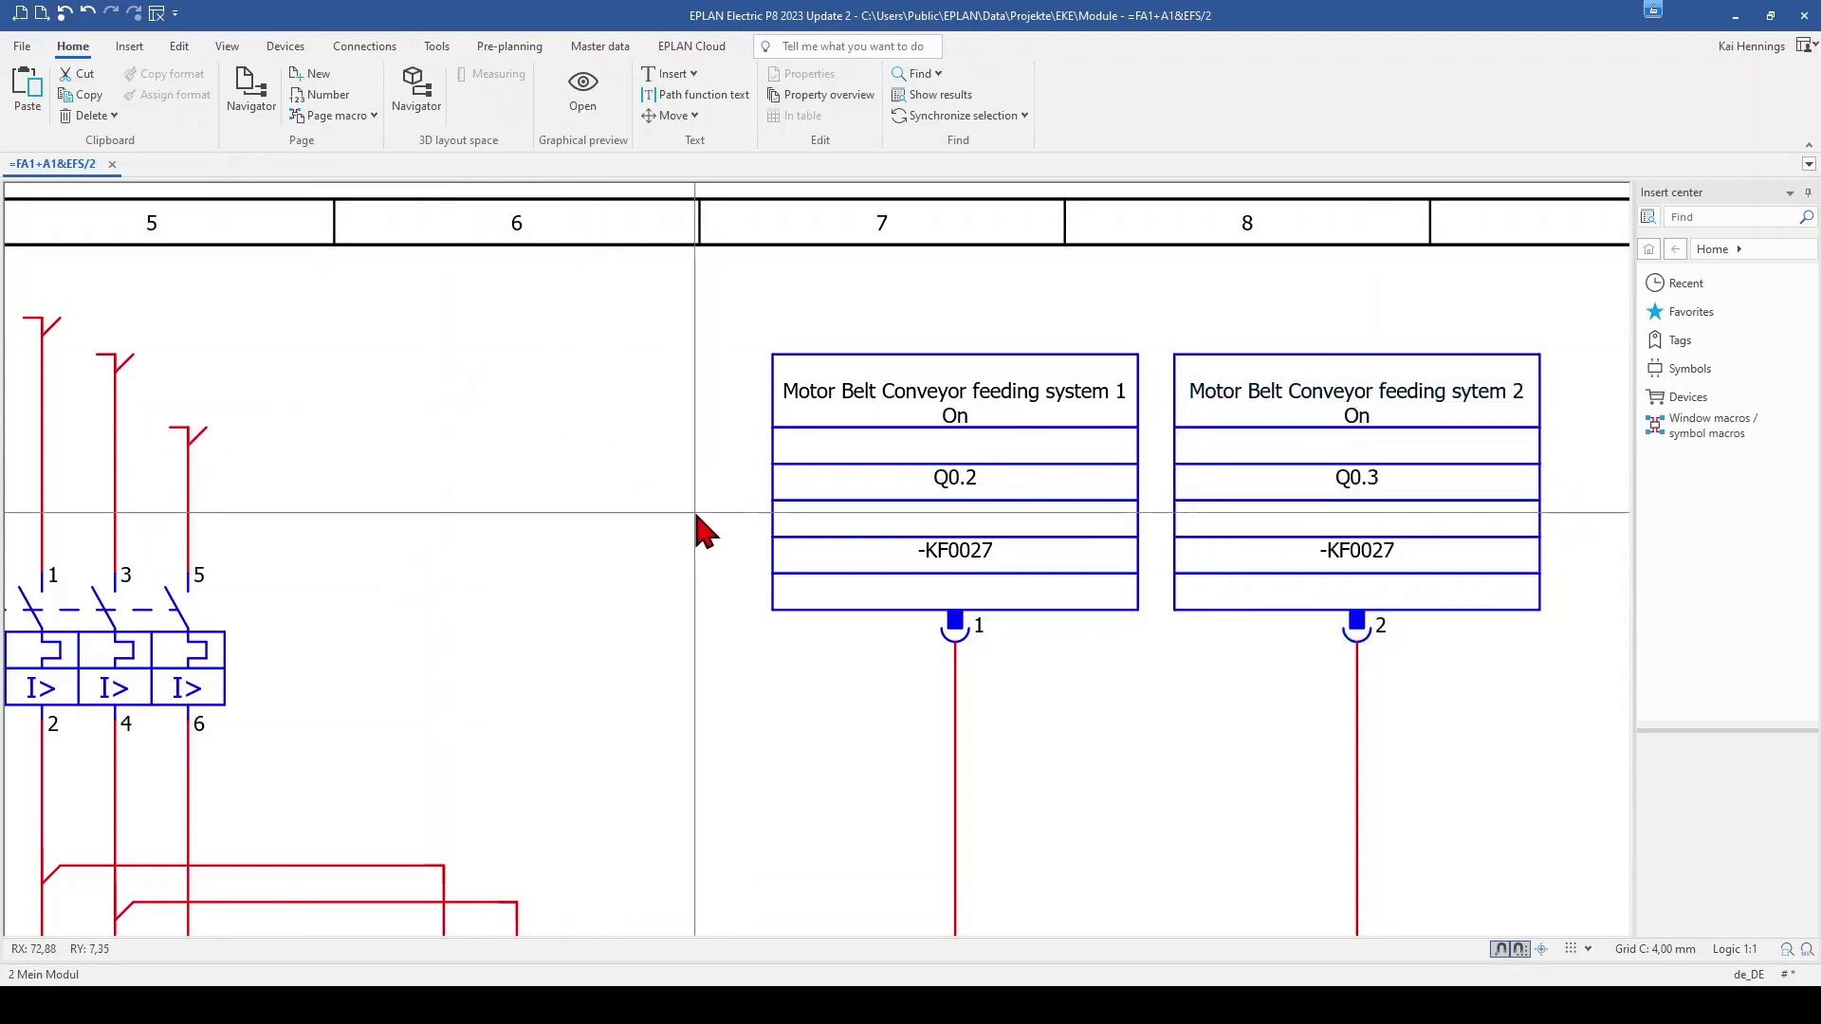
pyautogui.scroll(-2, 696, 515)
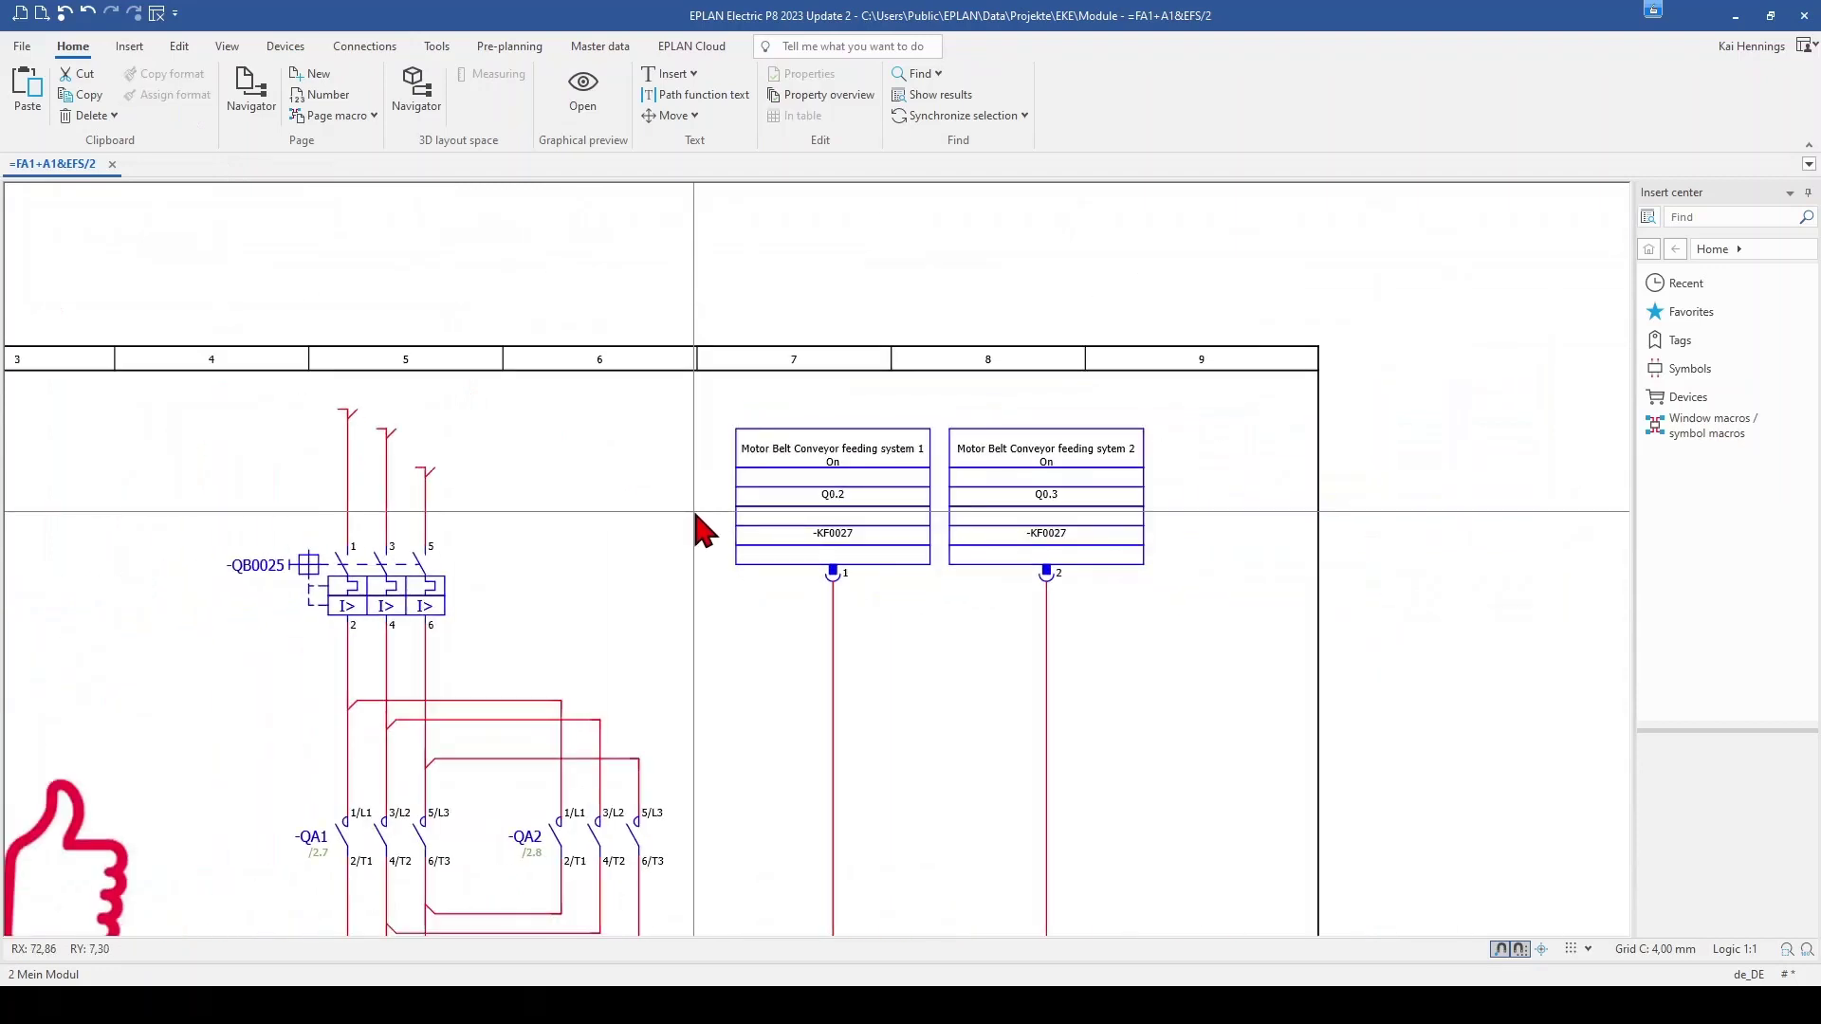
pyautogui.scroll(-2, 703, 527)
pyautogui.scroll(-3, 650, 386)
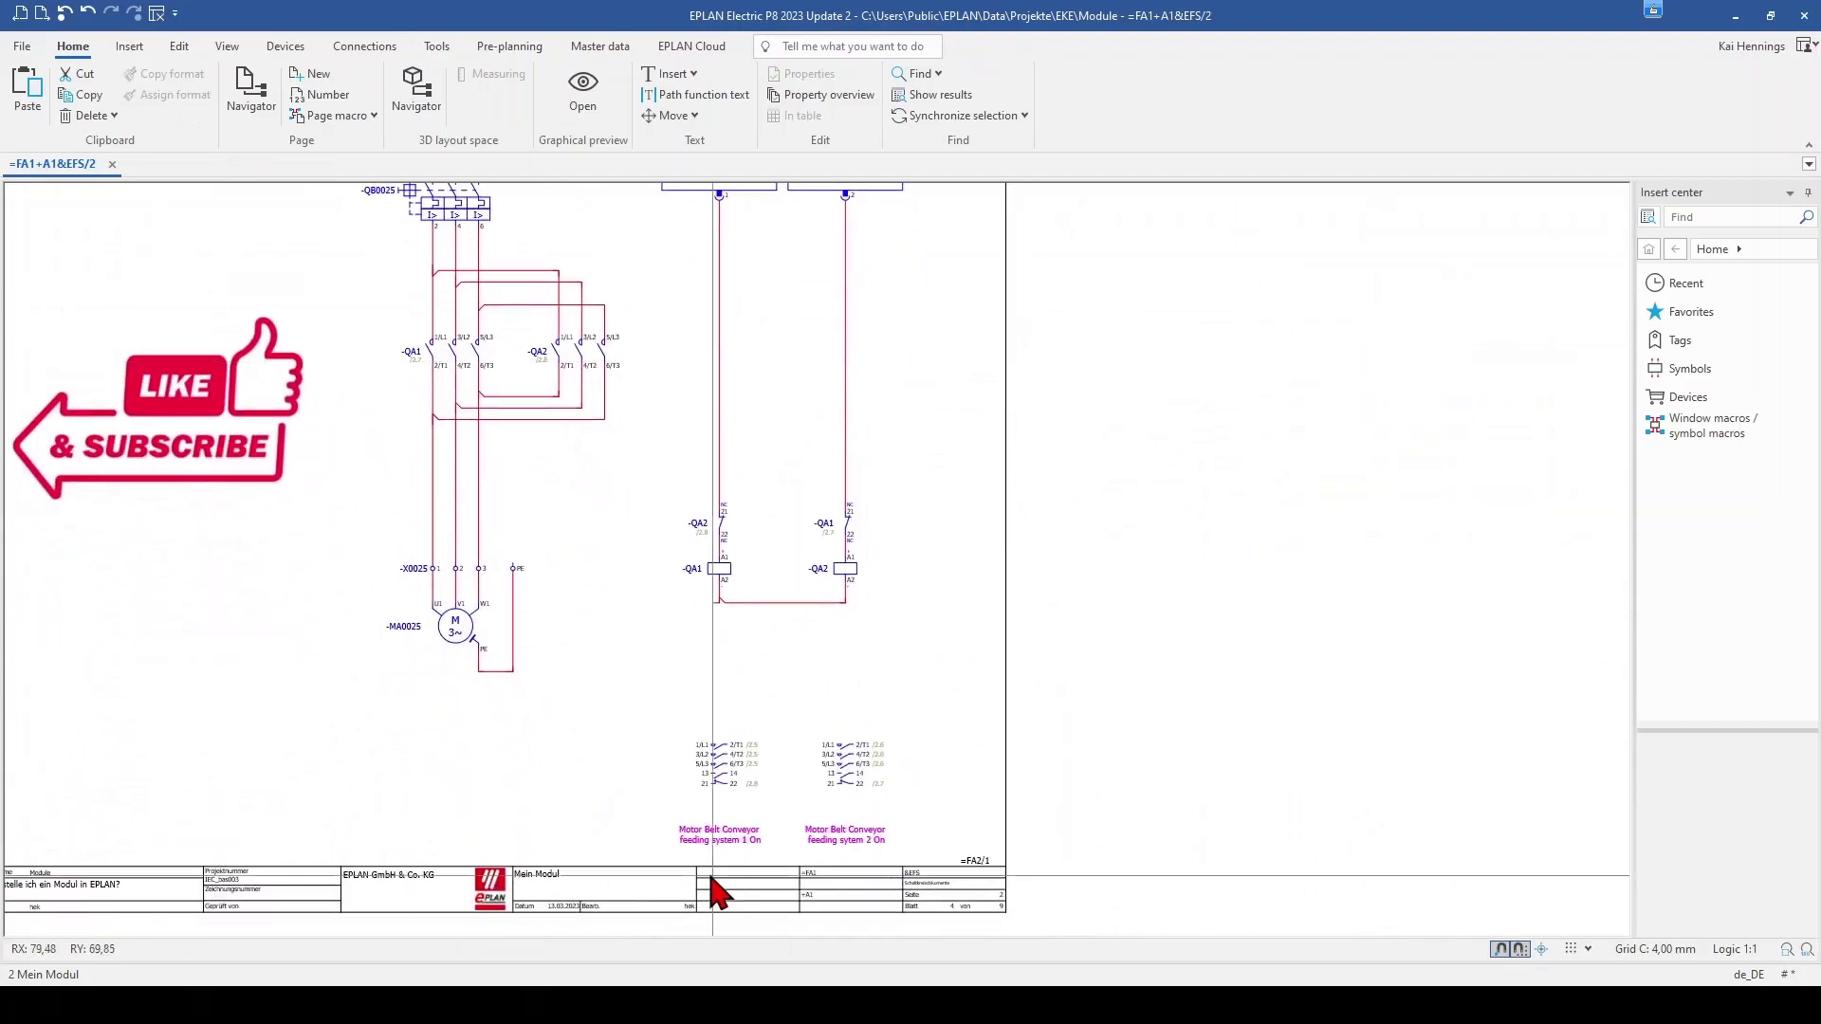
pyautogui.scroll(3, 821, 839)
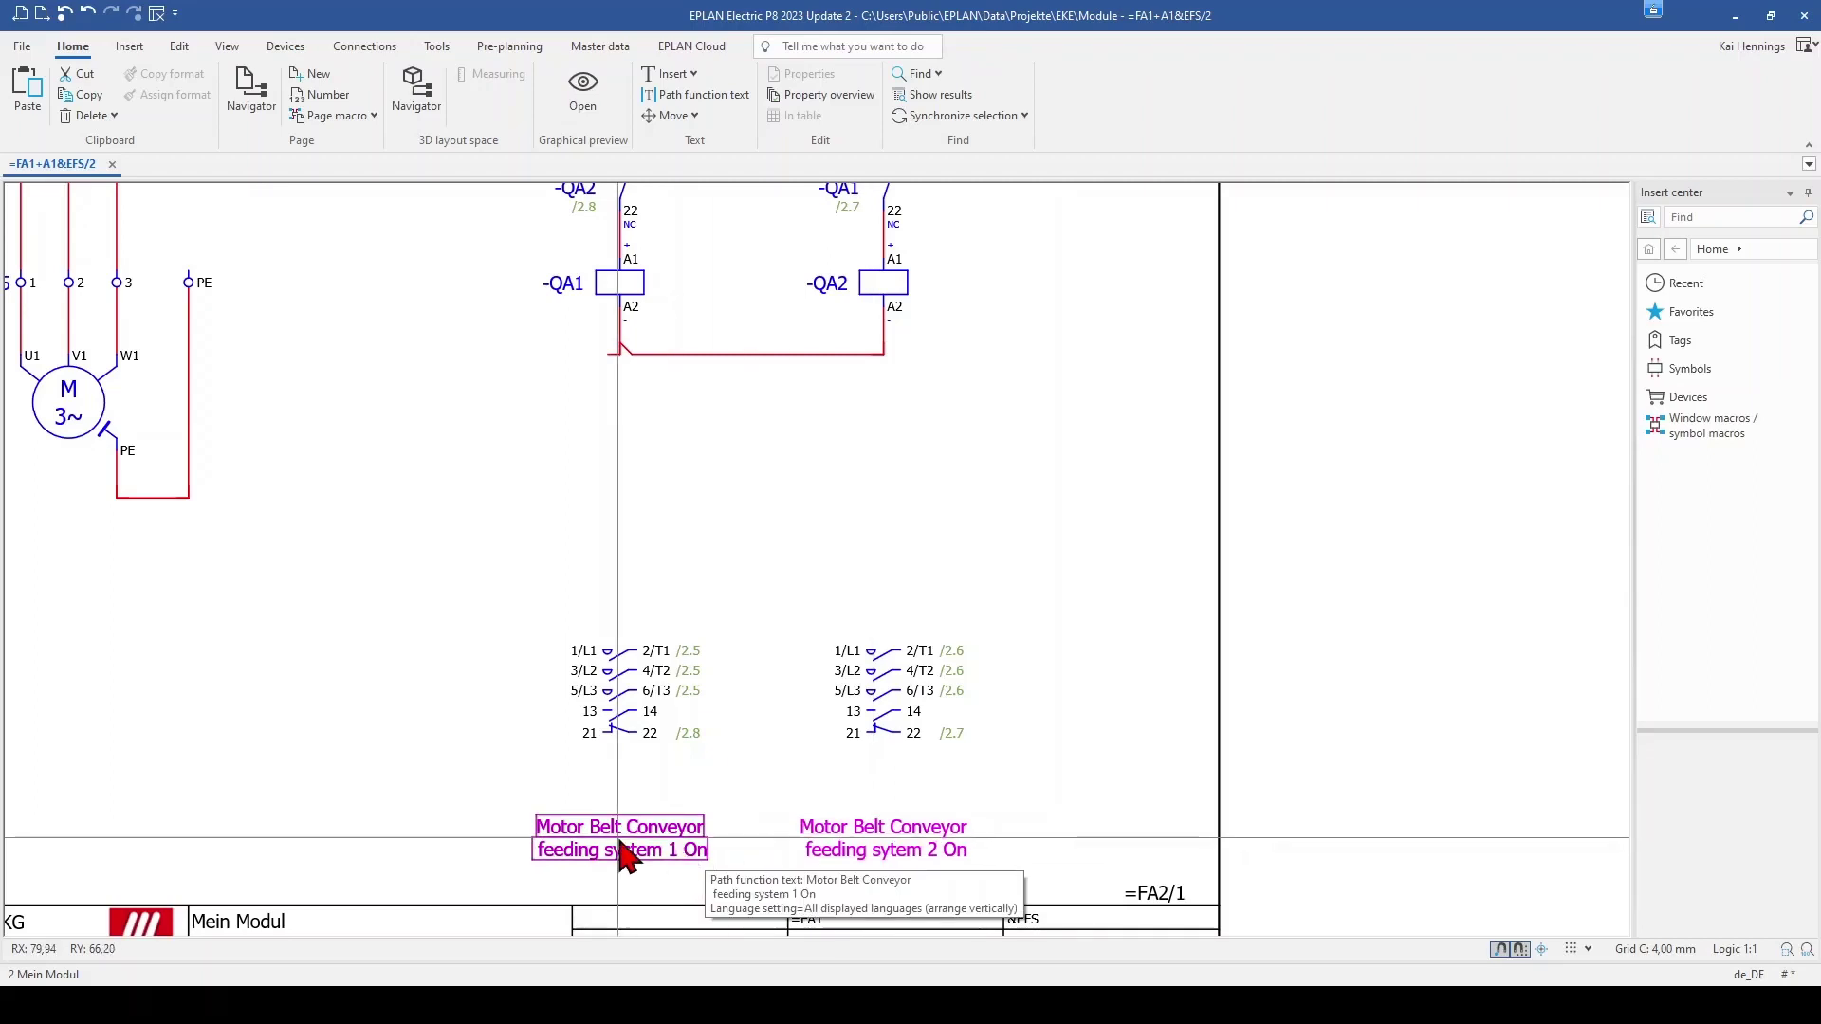
# Turn on a 40 mm alignment box with fixed text width for the first conveyor path text
pyautogui.doubleClick(626, 851)
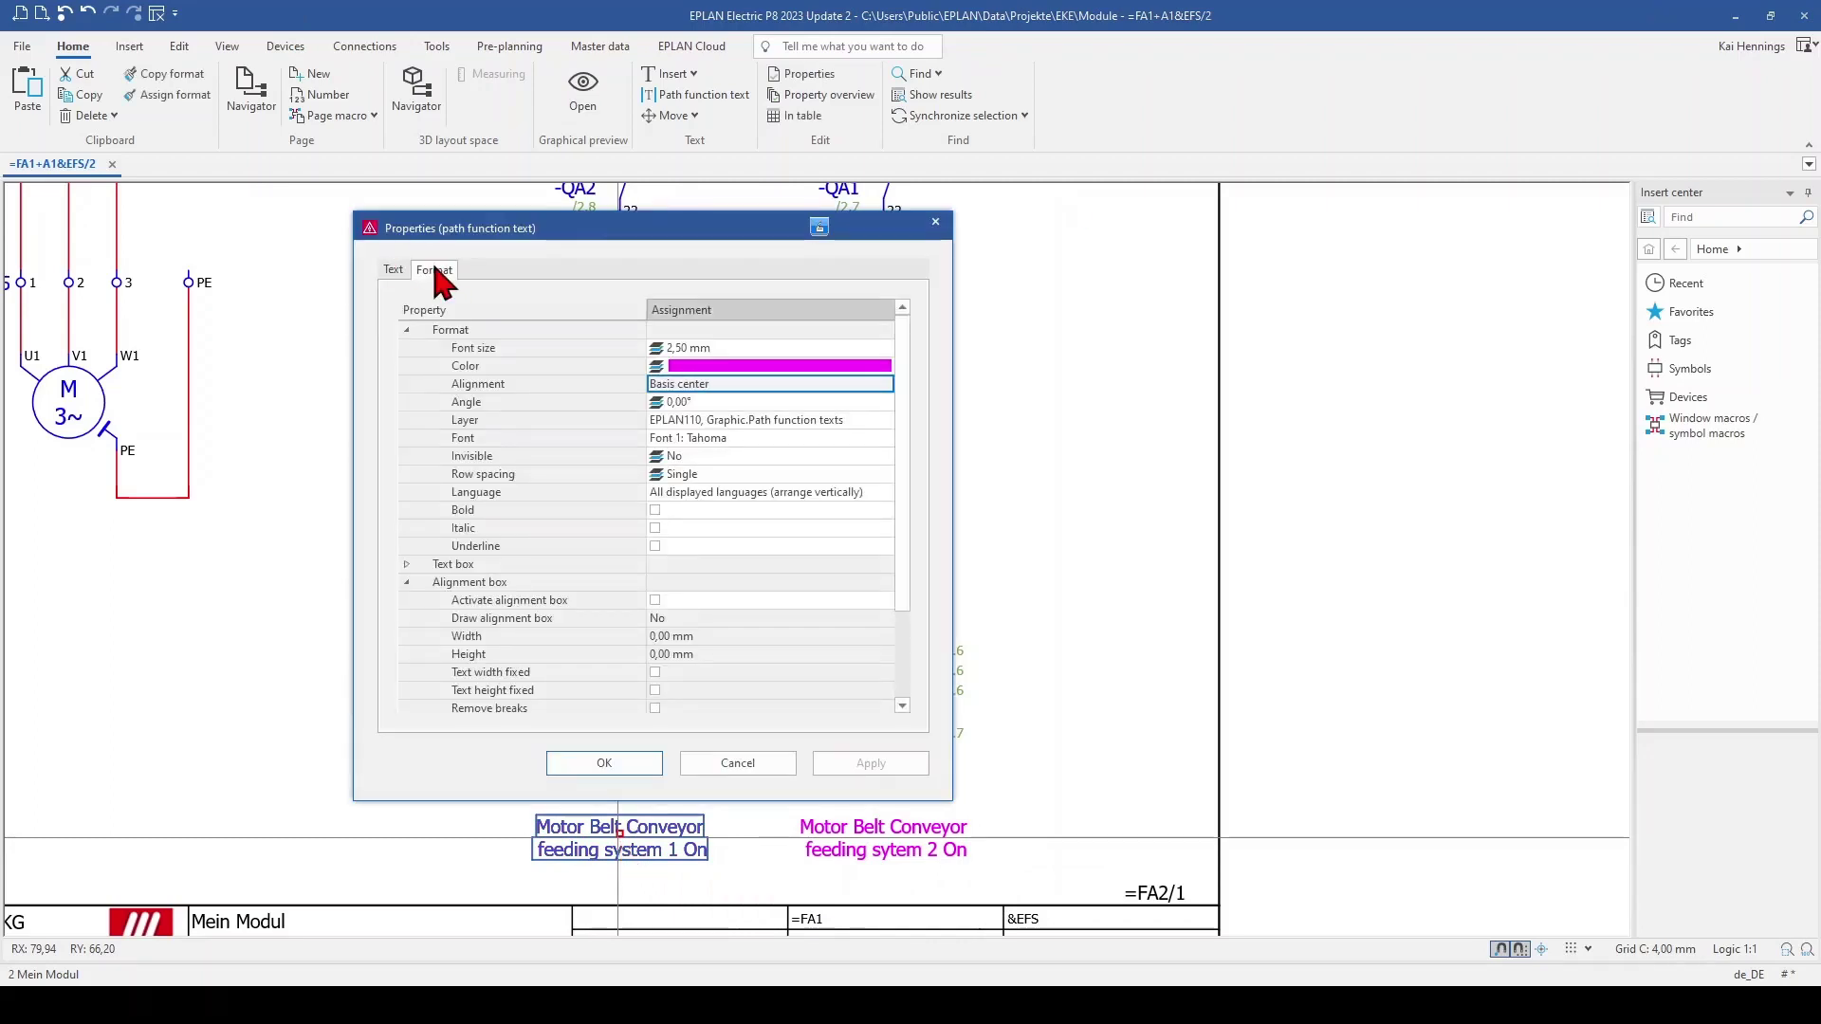
pyautogui.click(655, 599)
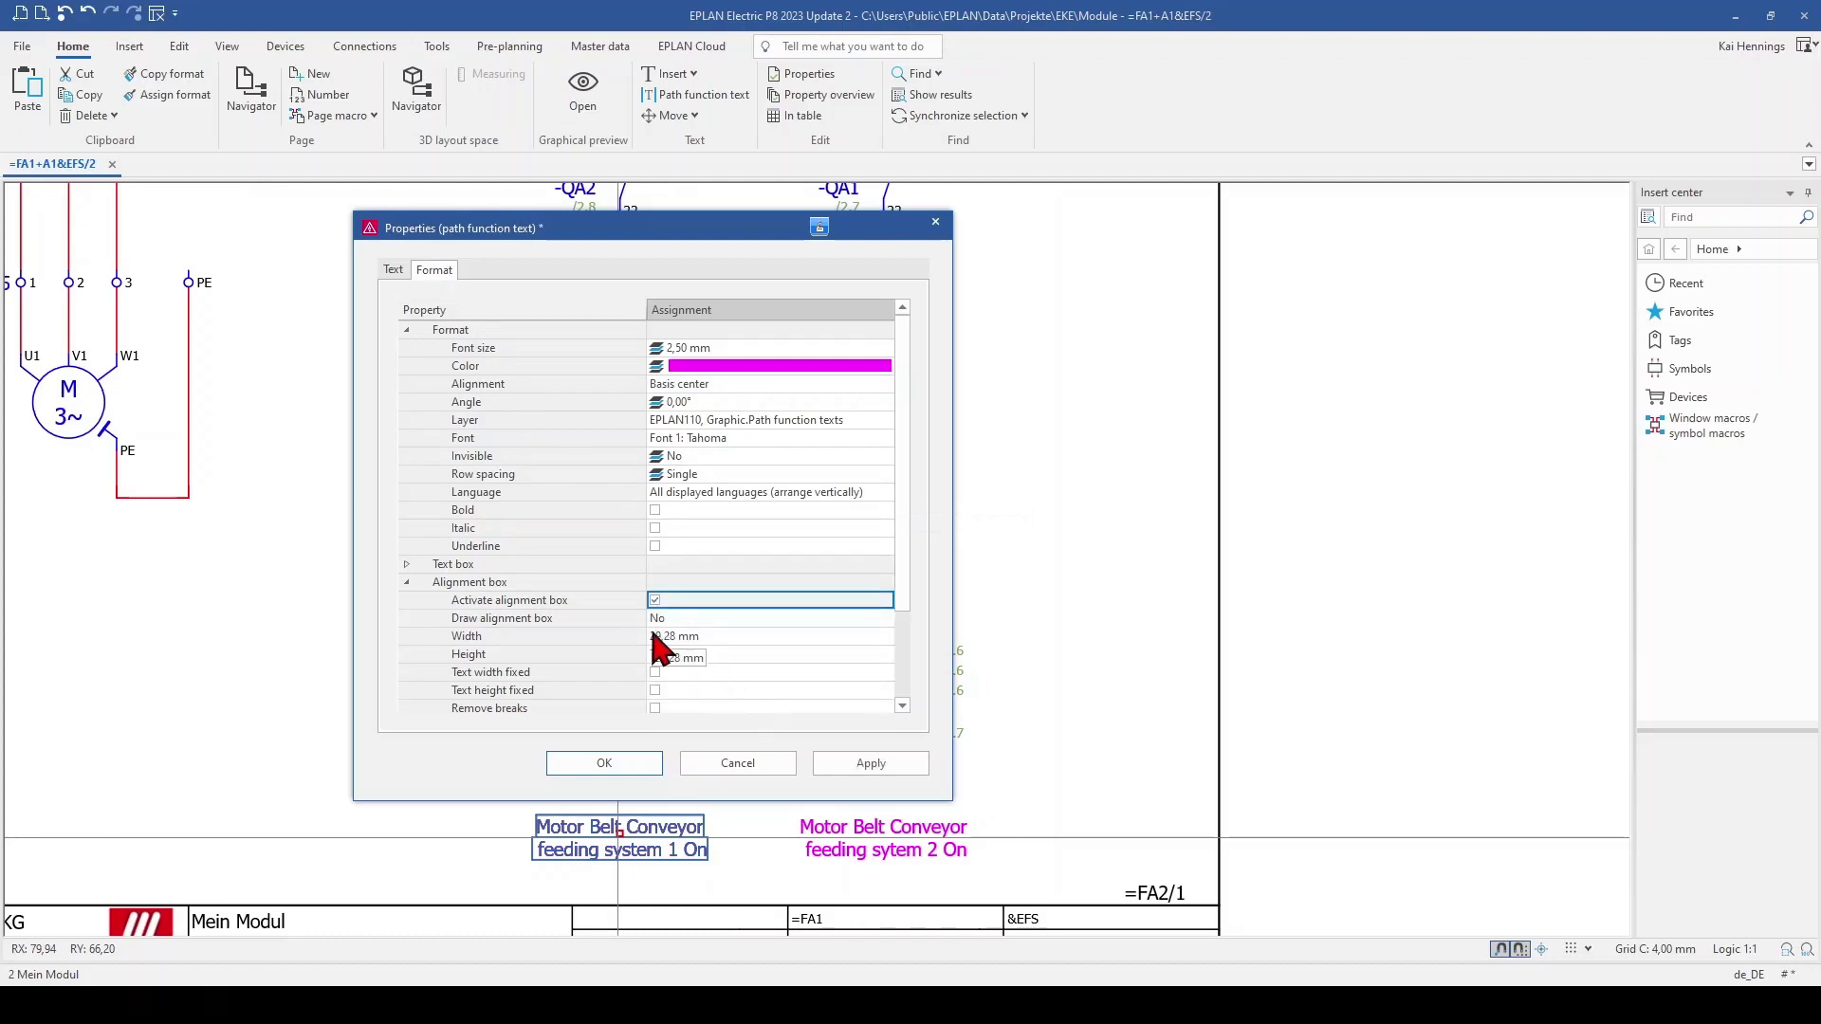
pyautogui.click(697, 637)
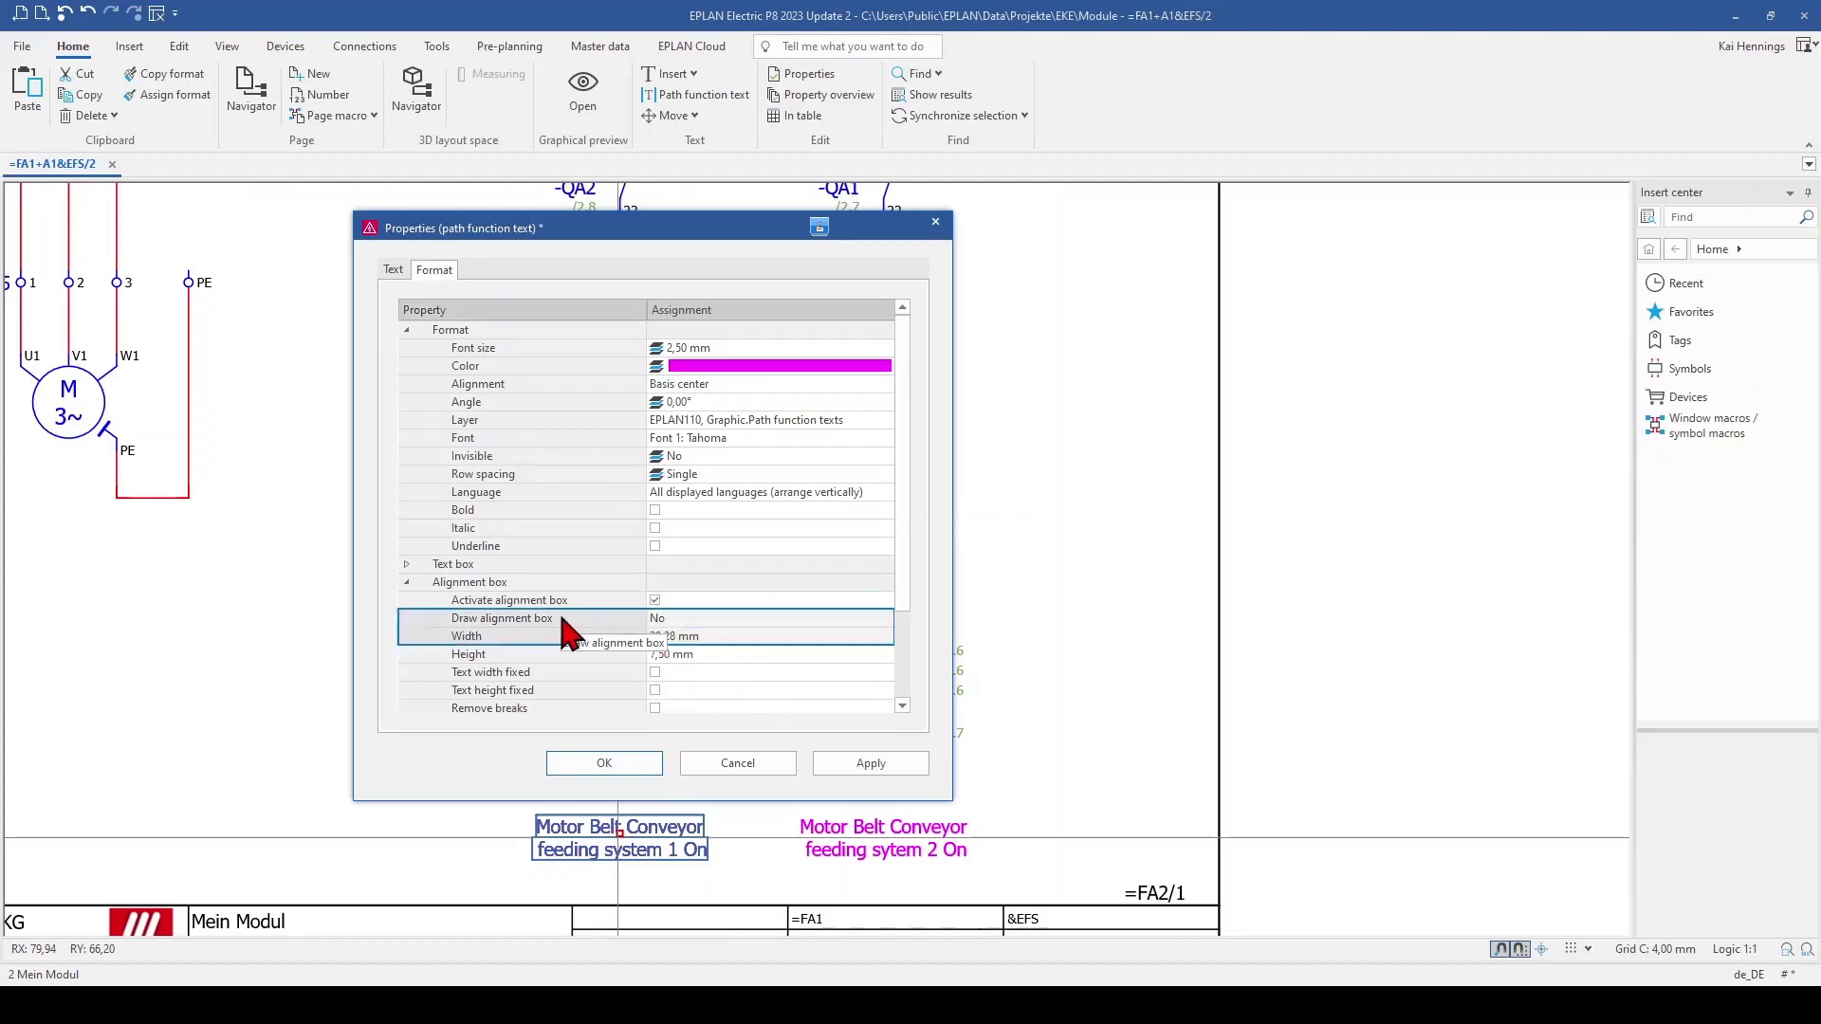
pyautogui.click(664, 637)
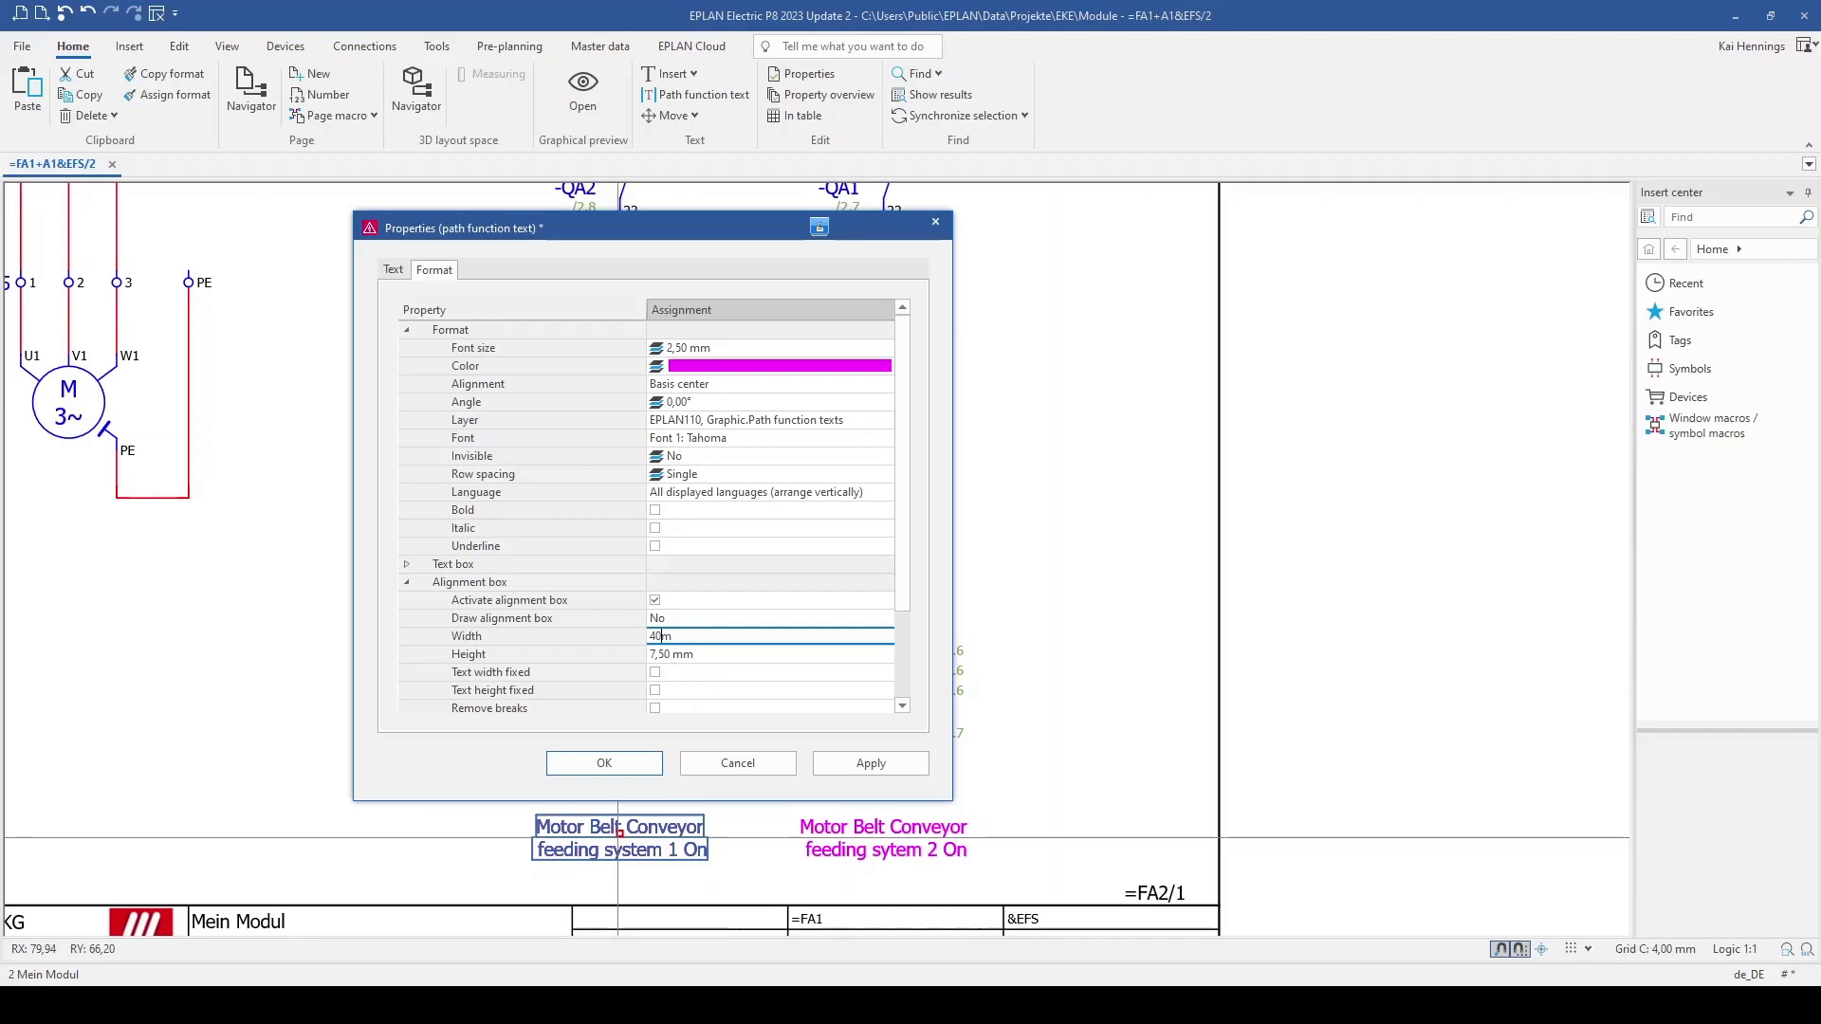
pyautogui.click(614, 672)
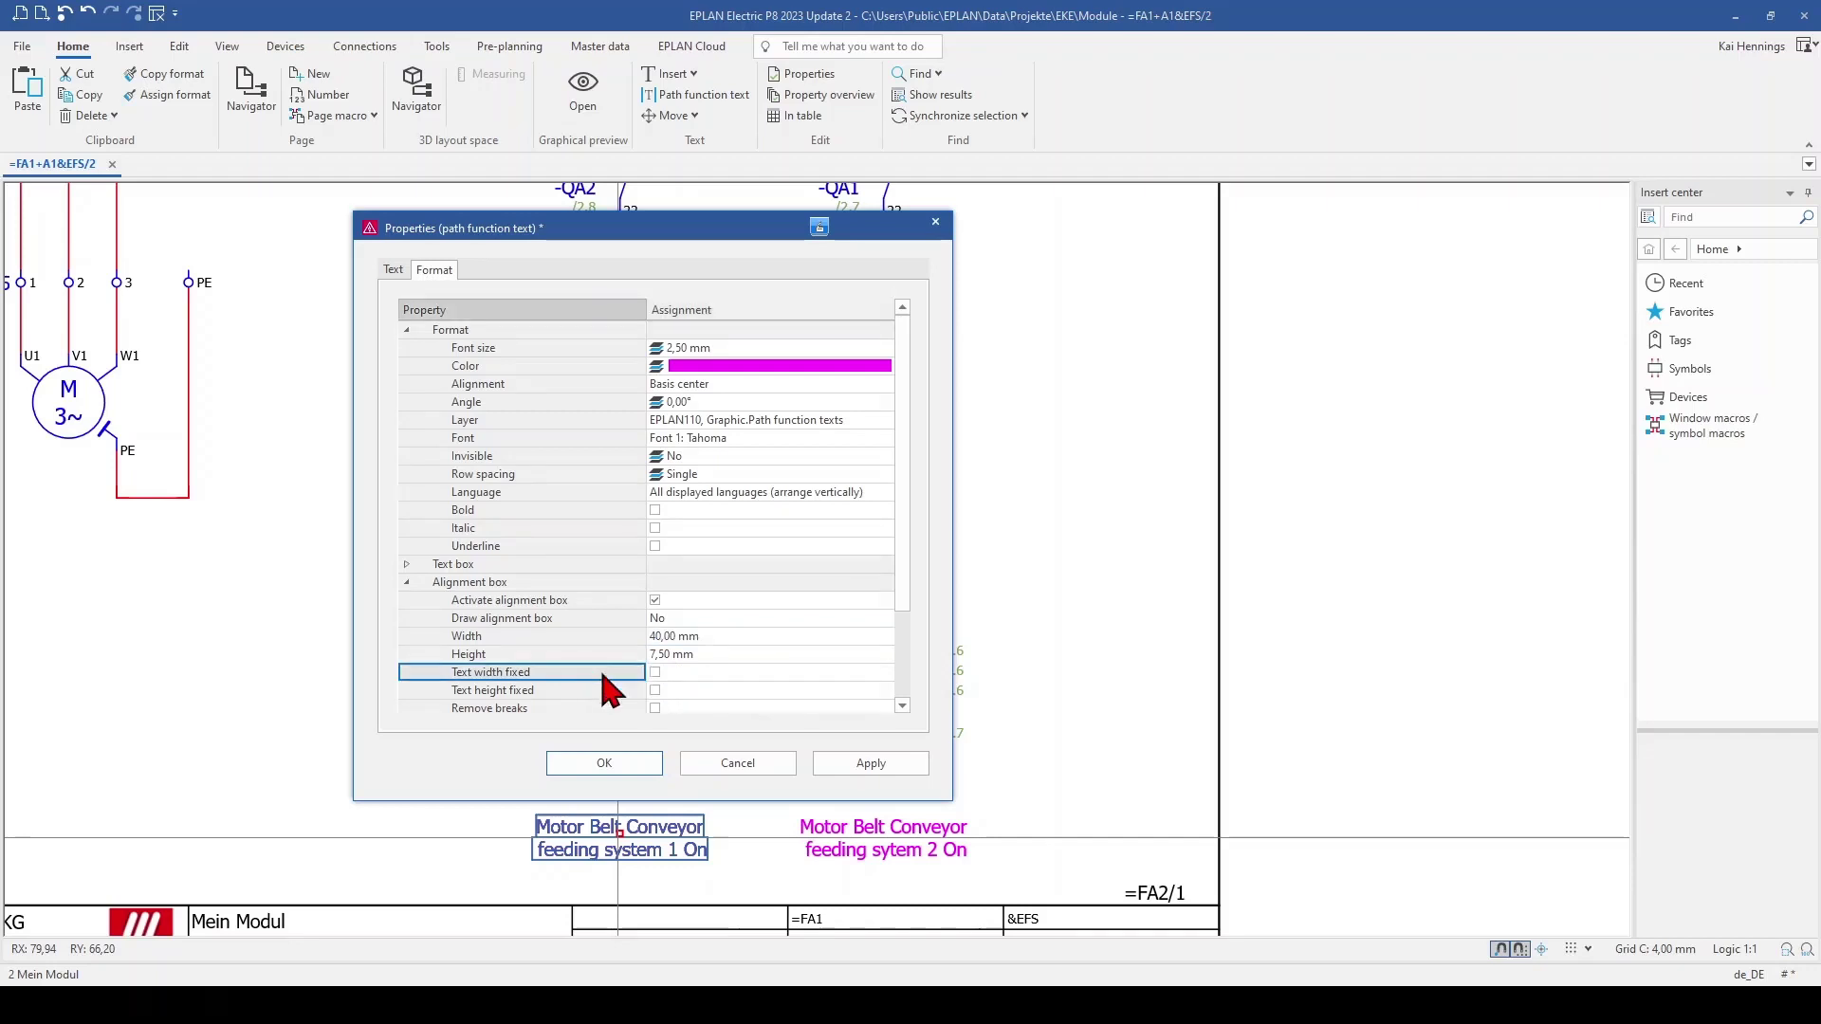
pyautogui.click(655, 672)
pyautogui.scroll(-2, 597, 654)
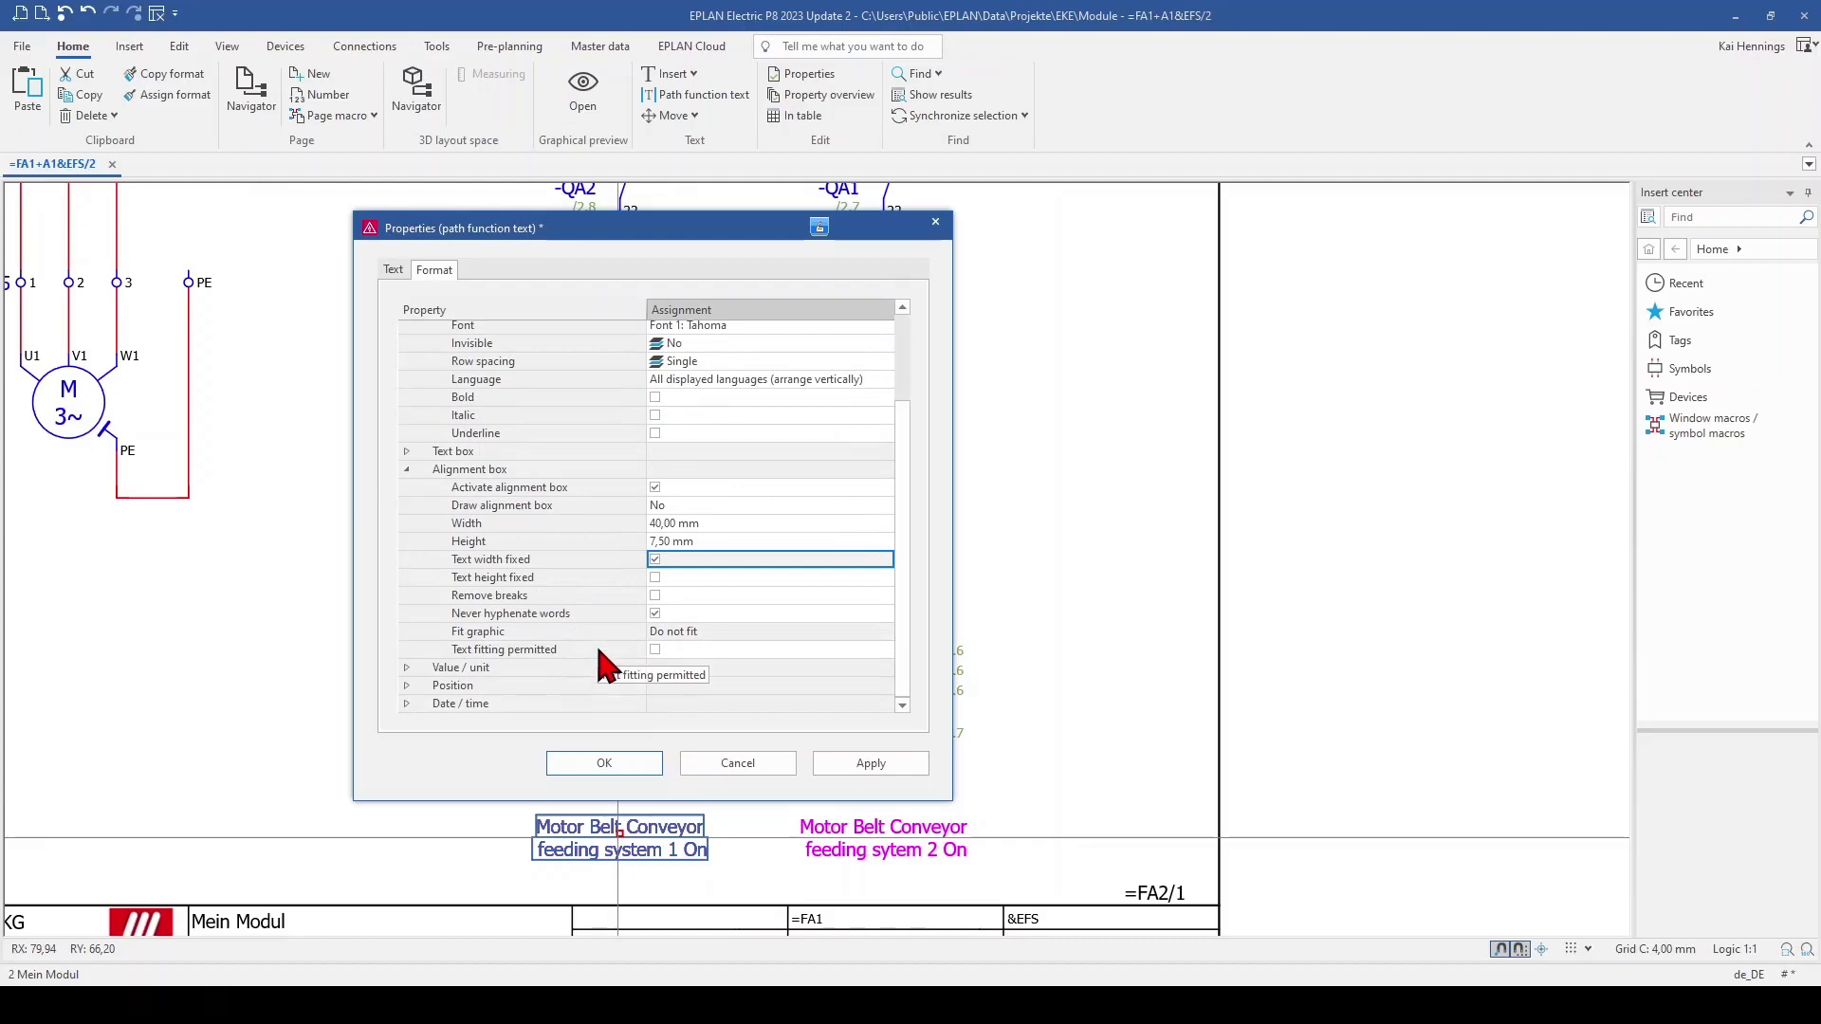
pyautogui.click(607, 765)
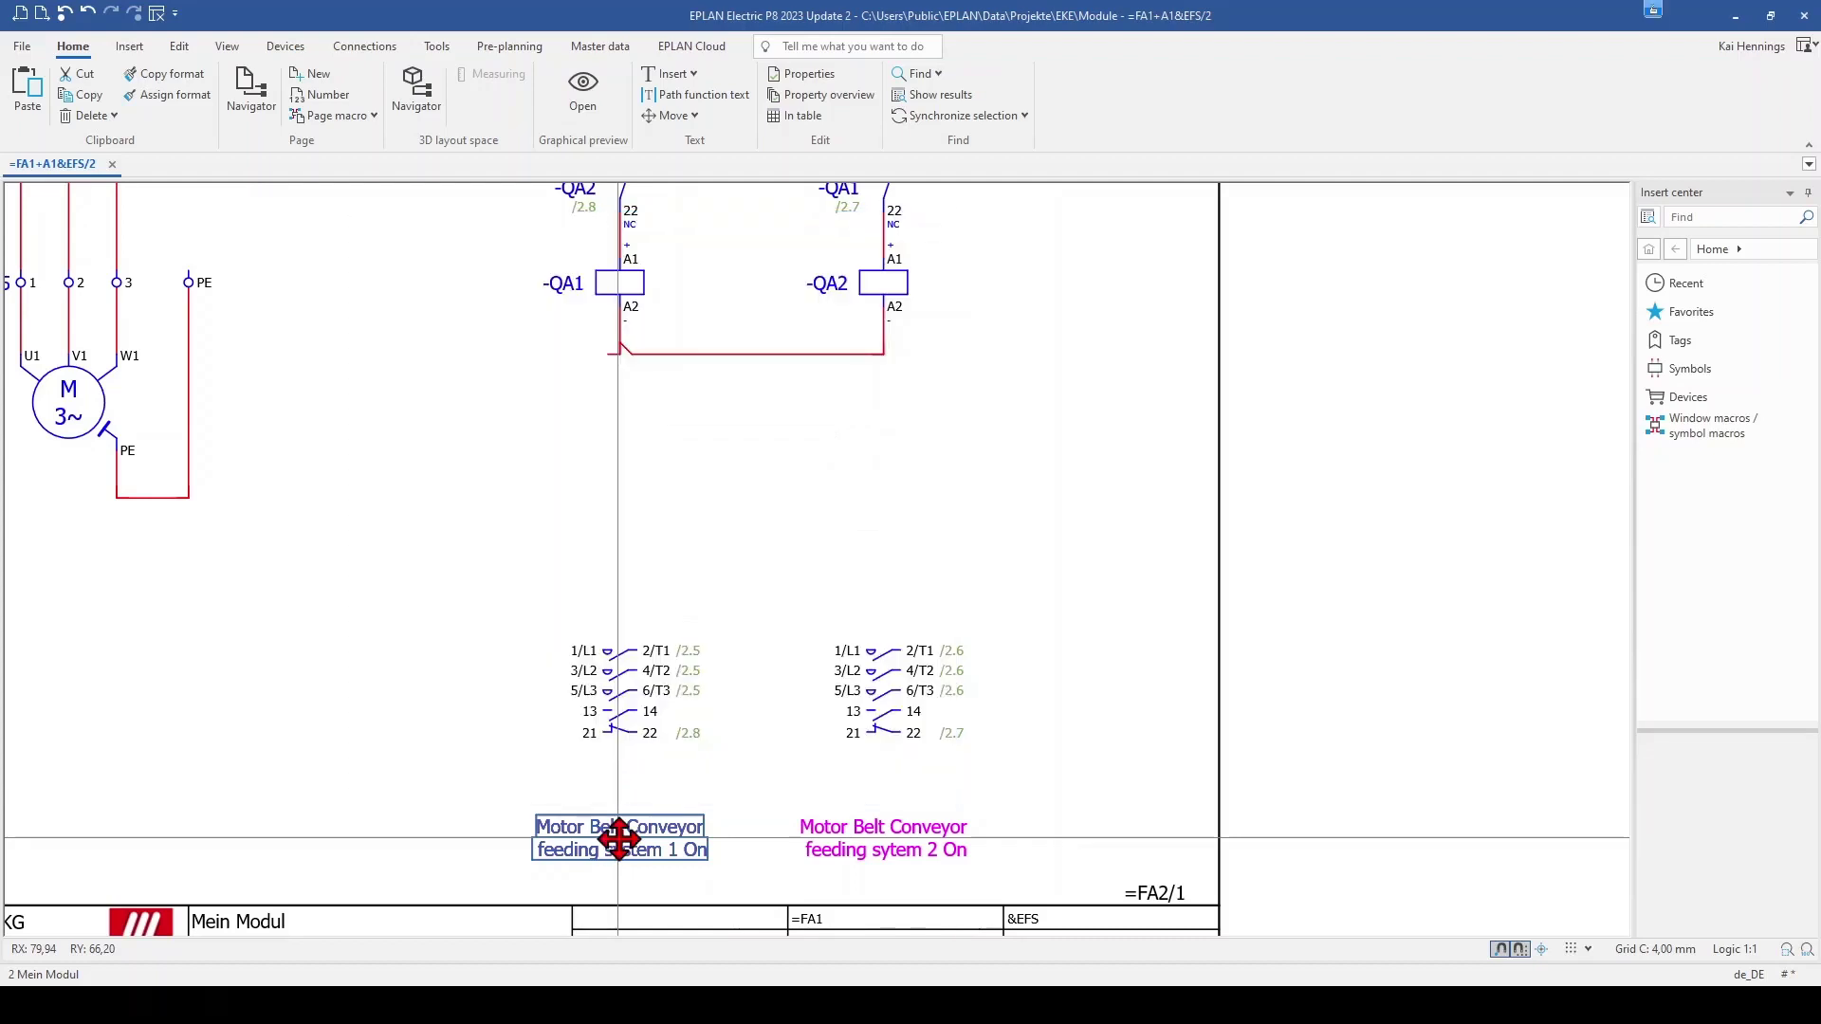
pyautogui.doubleClick(626, 839)
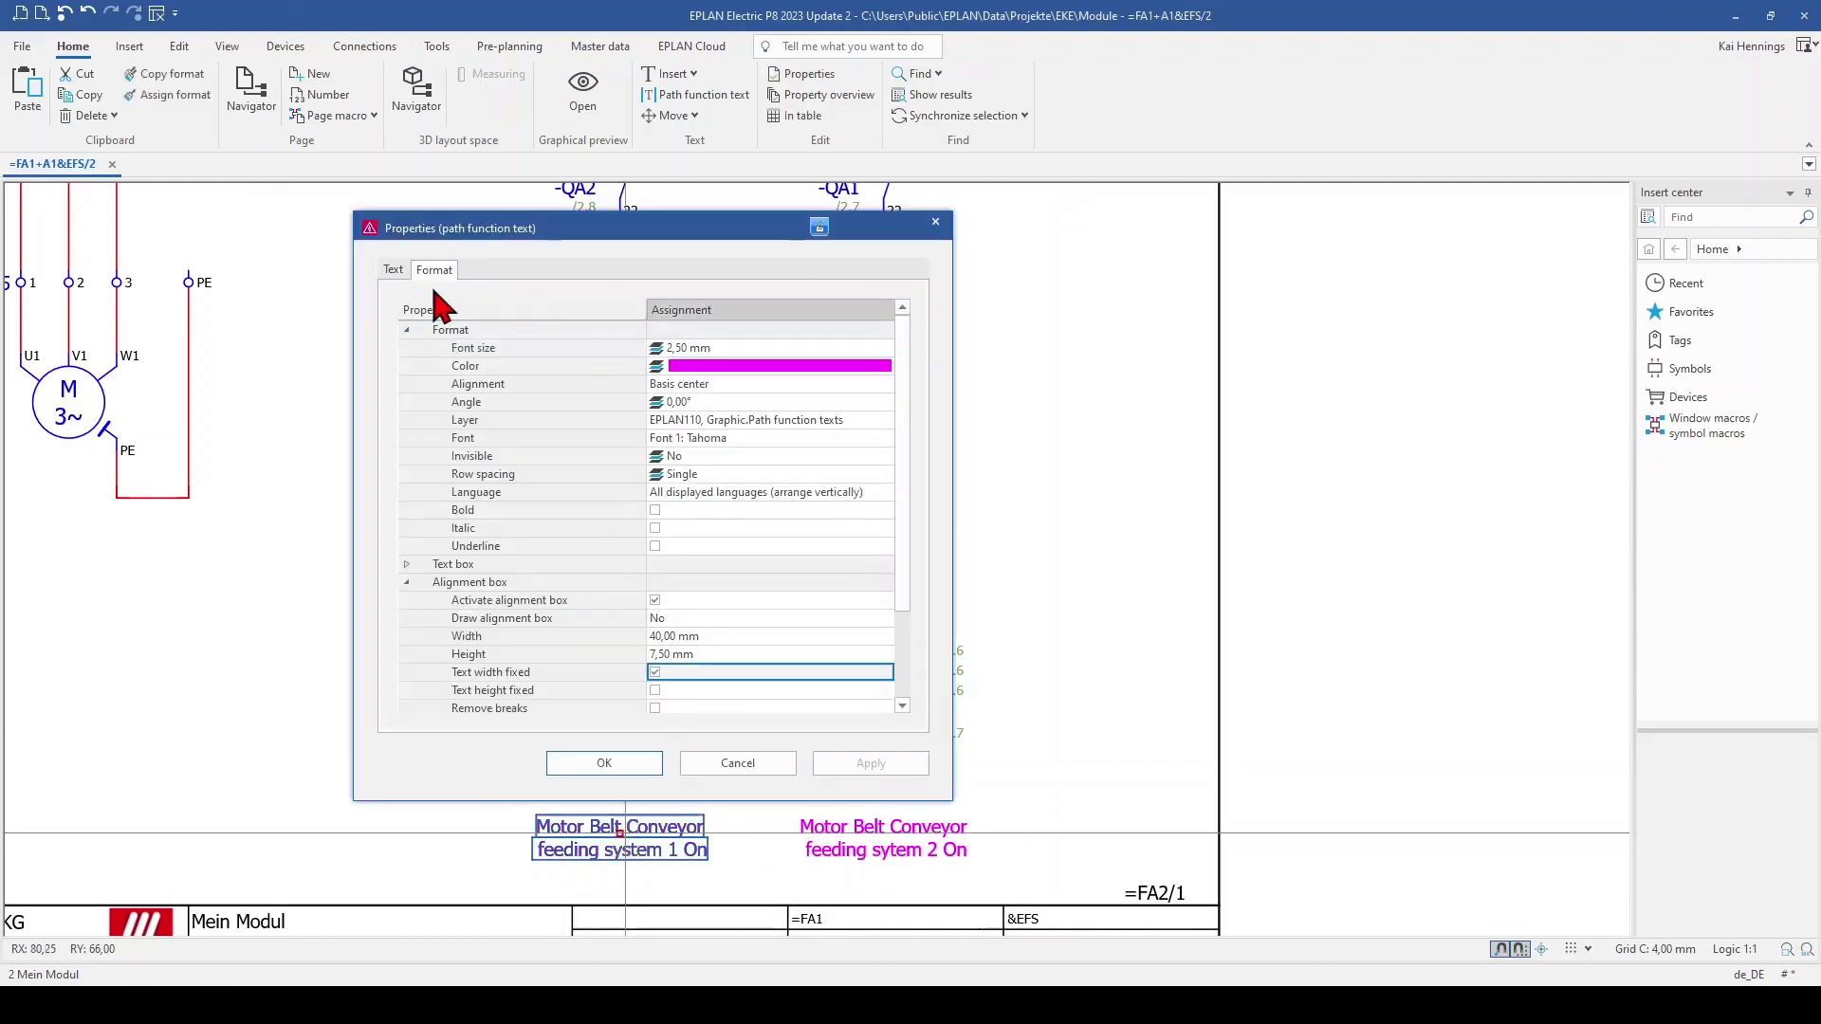
pyautogui.click(395, 269)
pyautogui.click(560, 346)
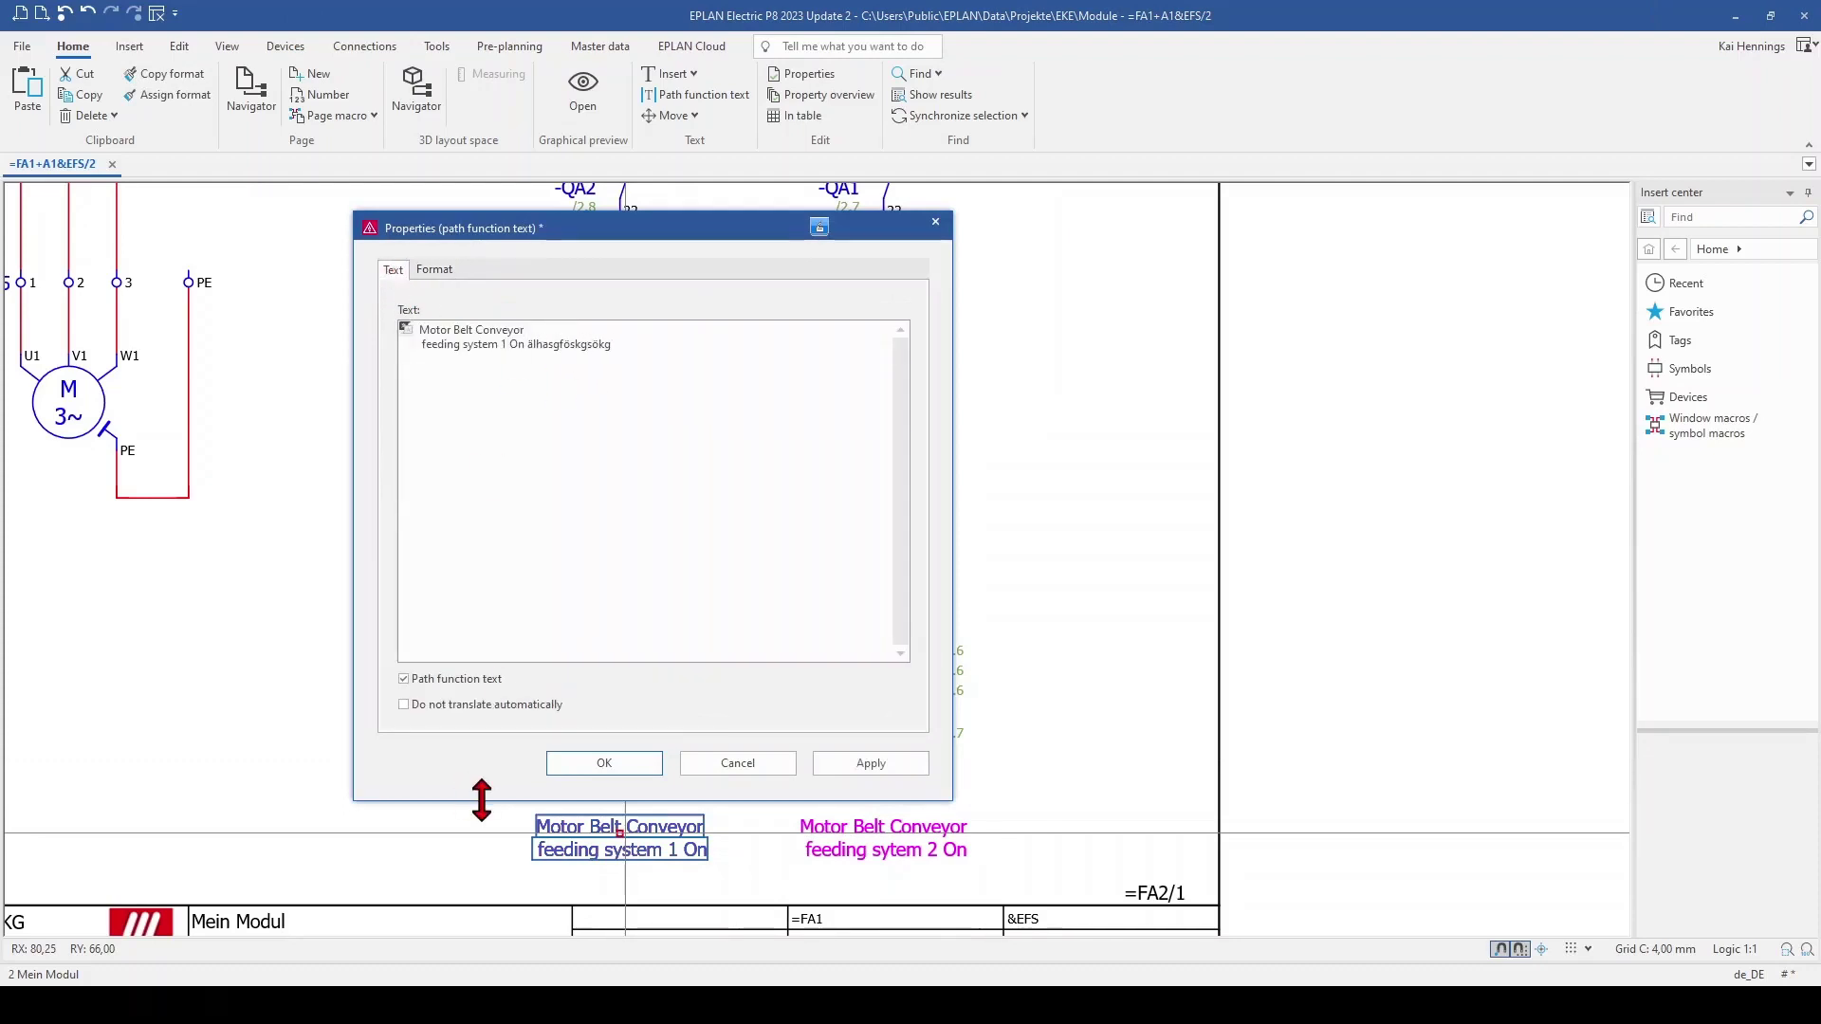
pyautogui.click(607, 762)
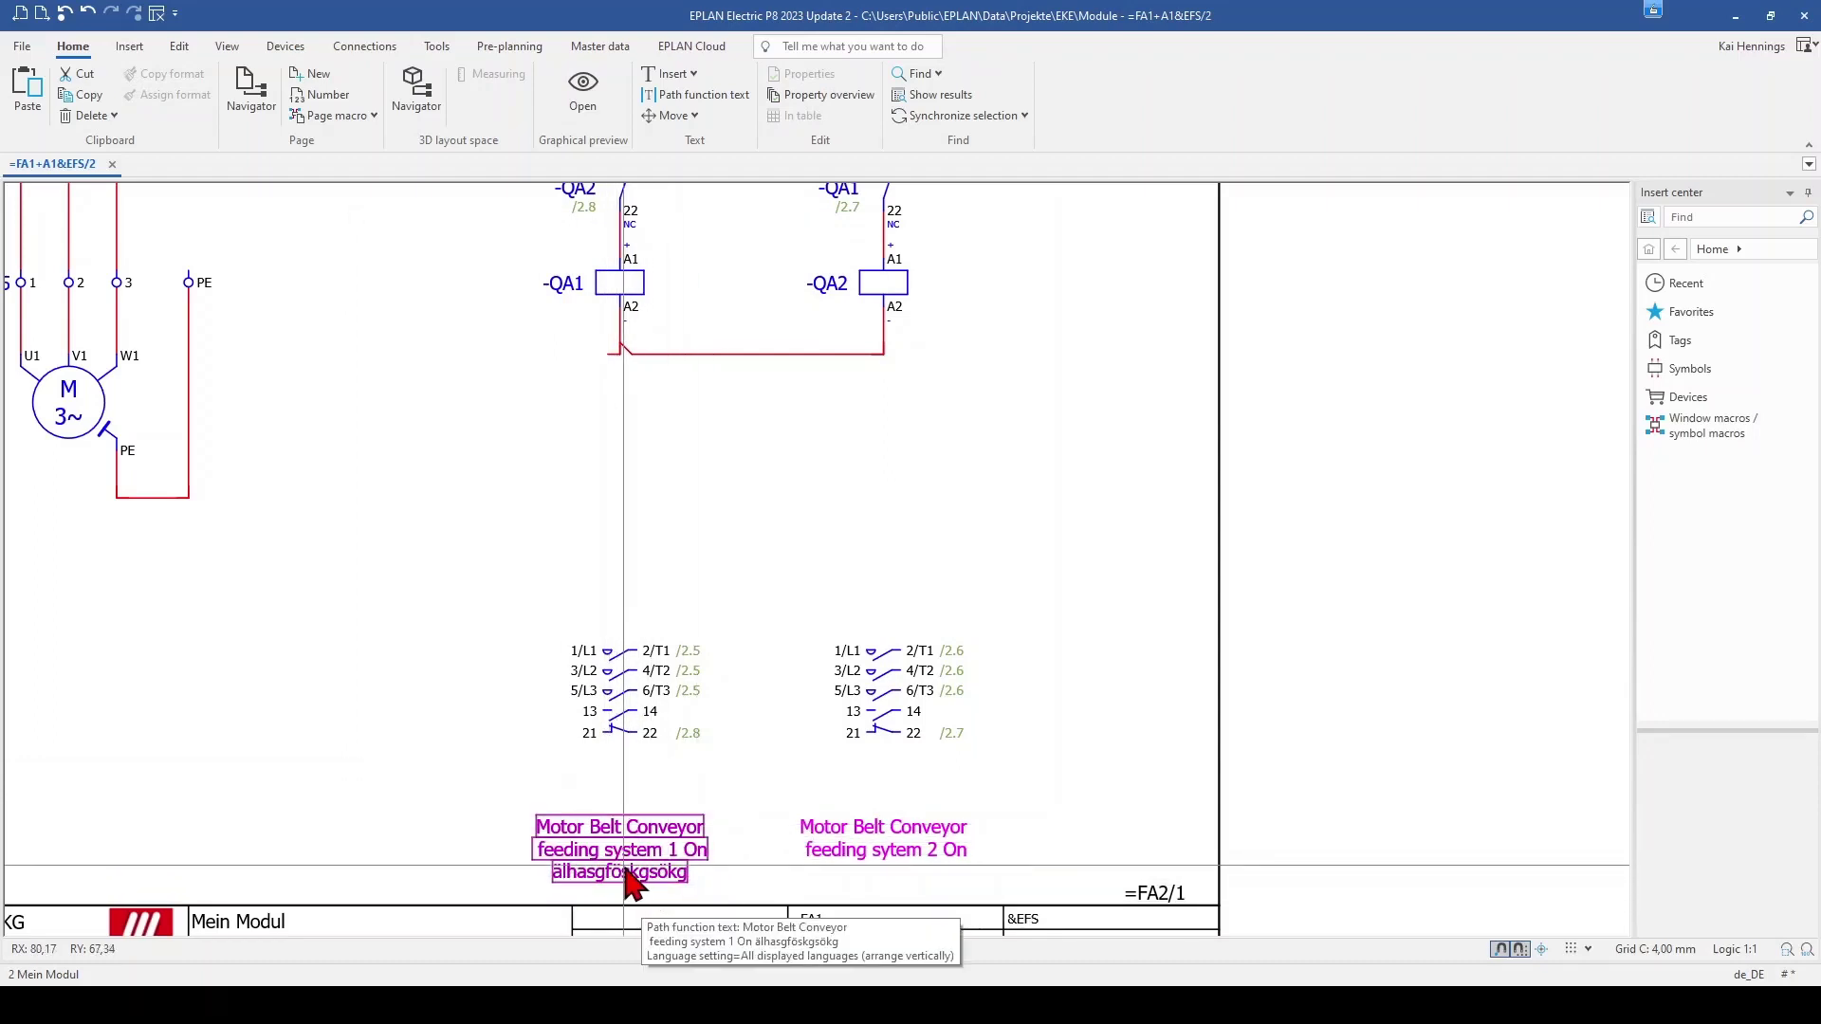
pyautogui.doubleClick(621, 833)
pyautogui.moveTo(649, 347); pyautogui.dragTo(540, 349)
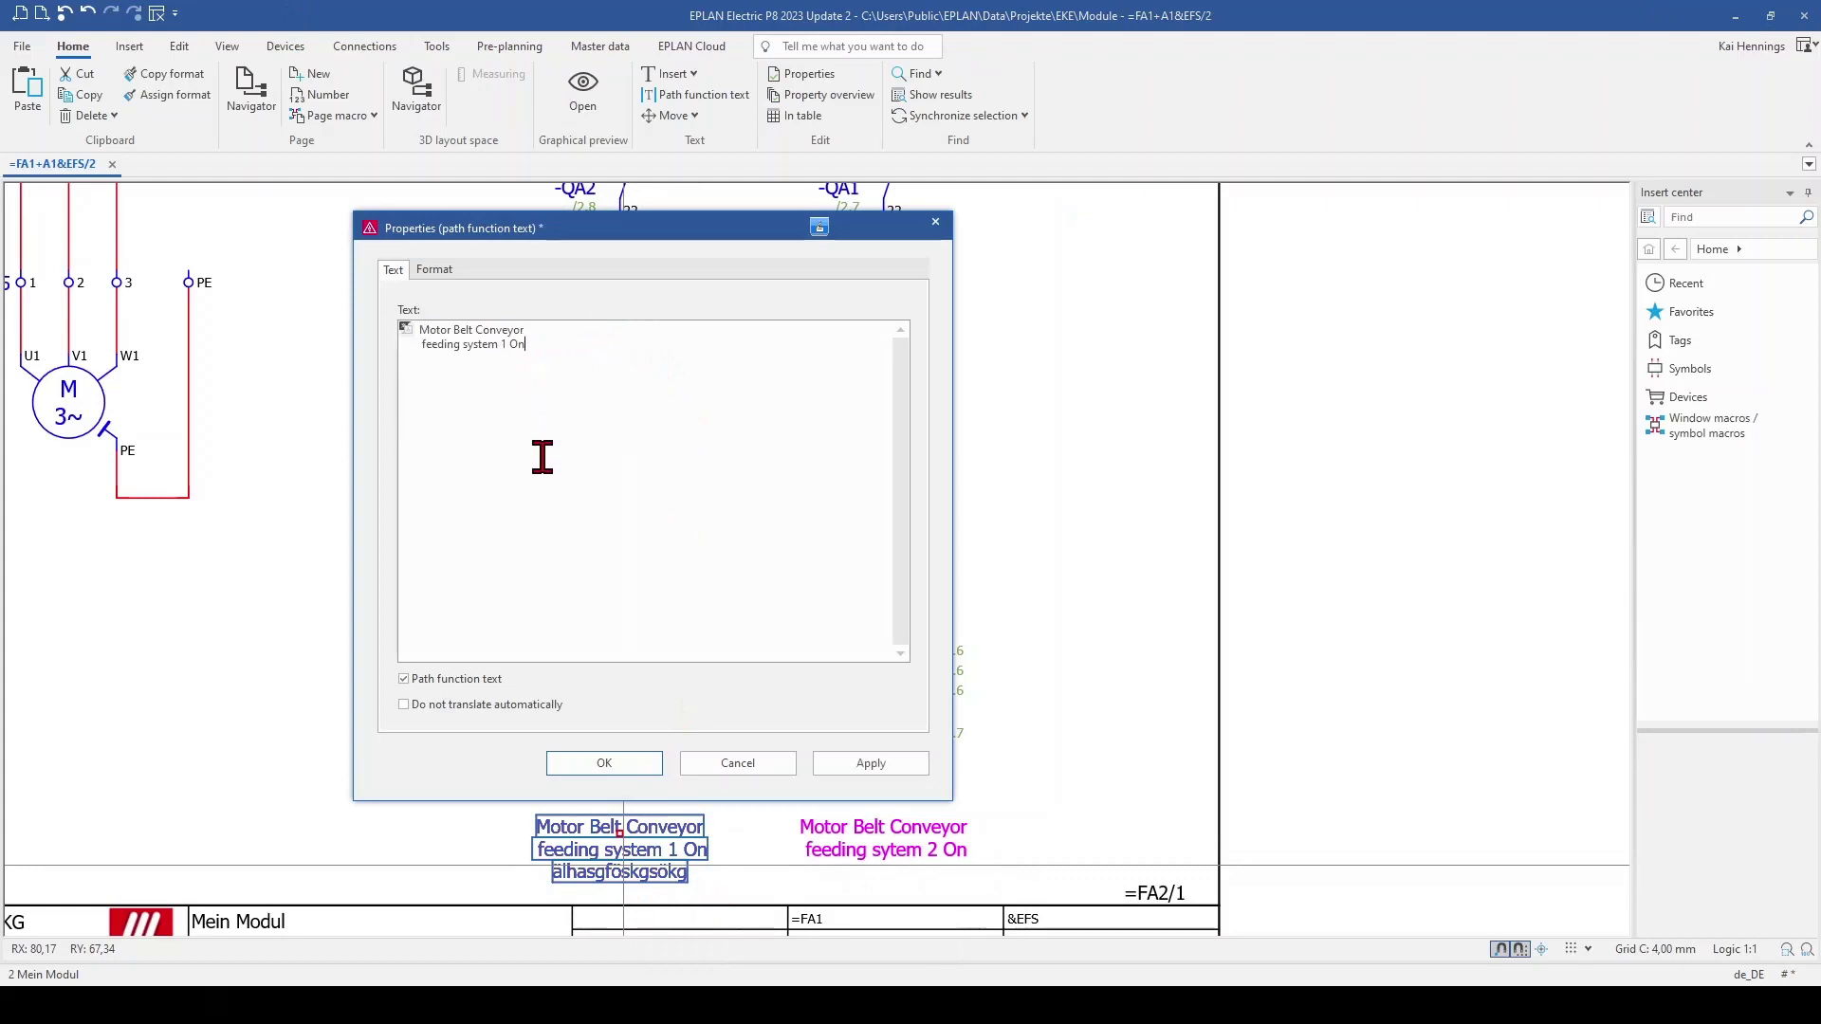
pyautogui.click(604, 763)
pyautogui.scroll(-3, 398, 702)
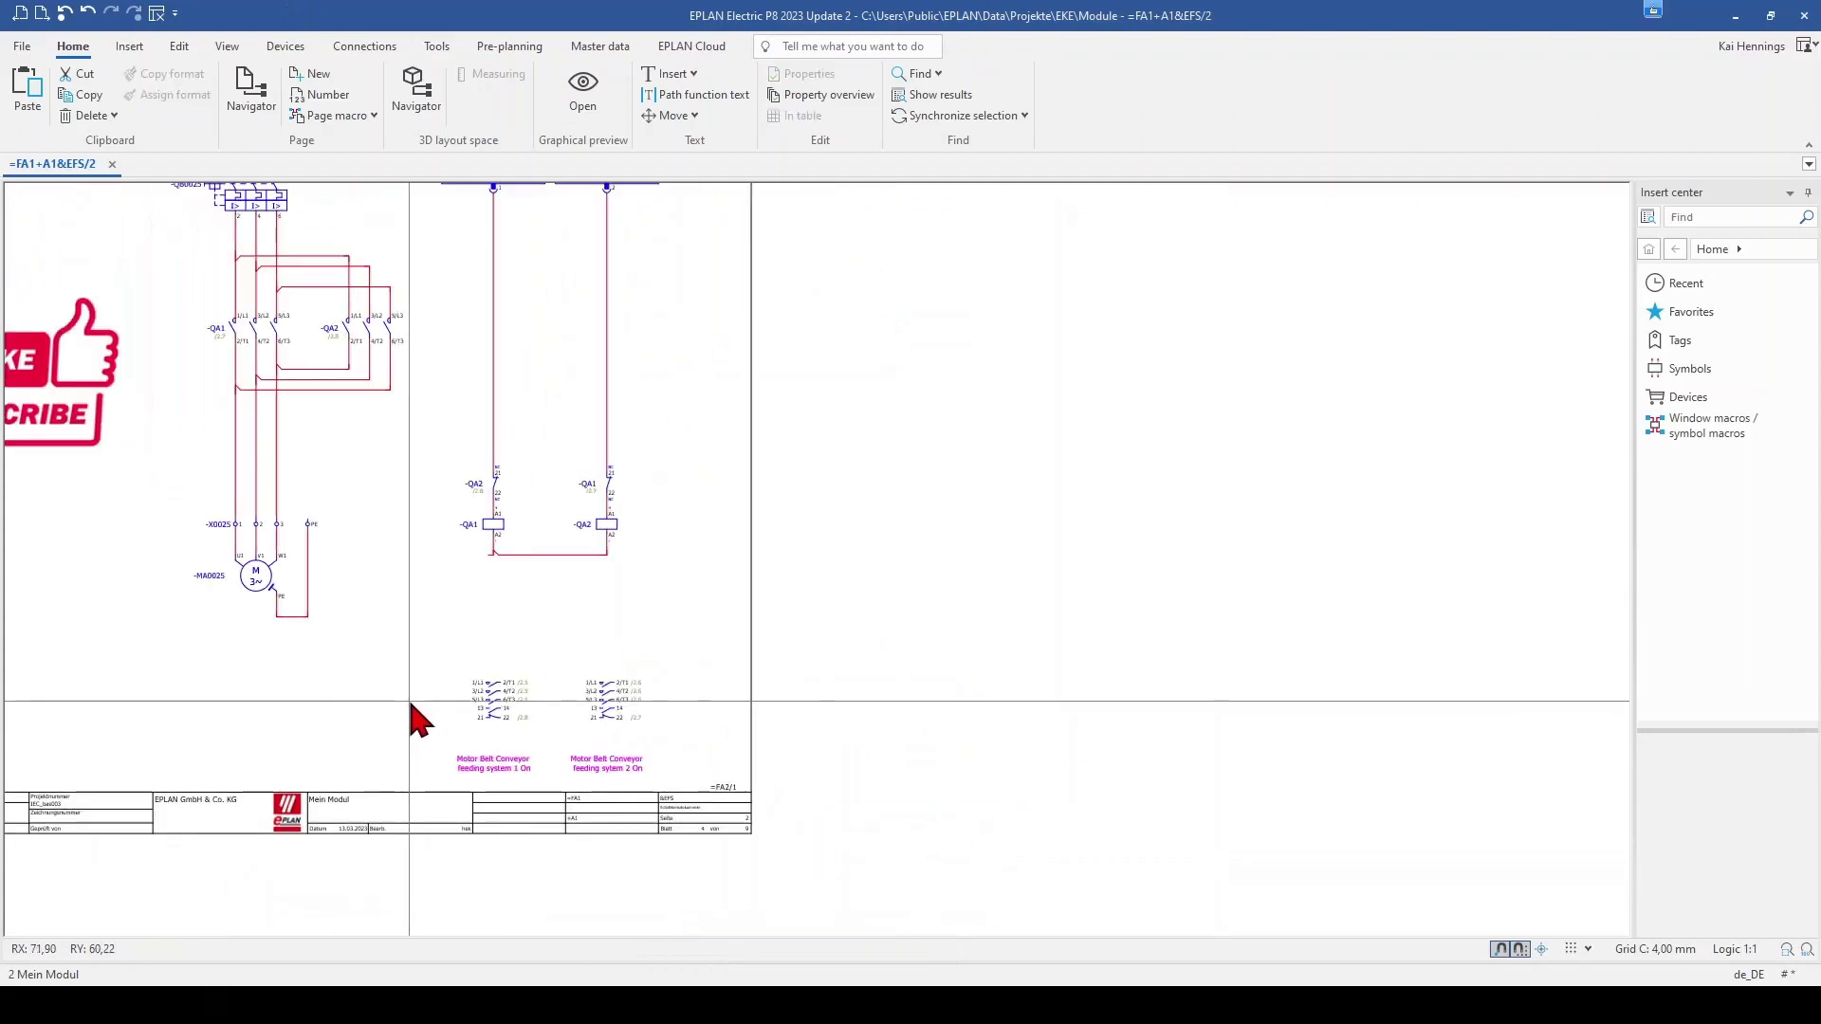
pyautogui.scroll(-2, 837, 687)
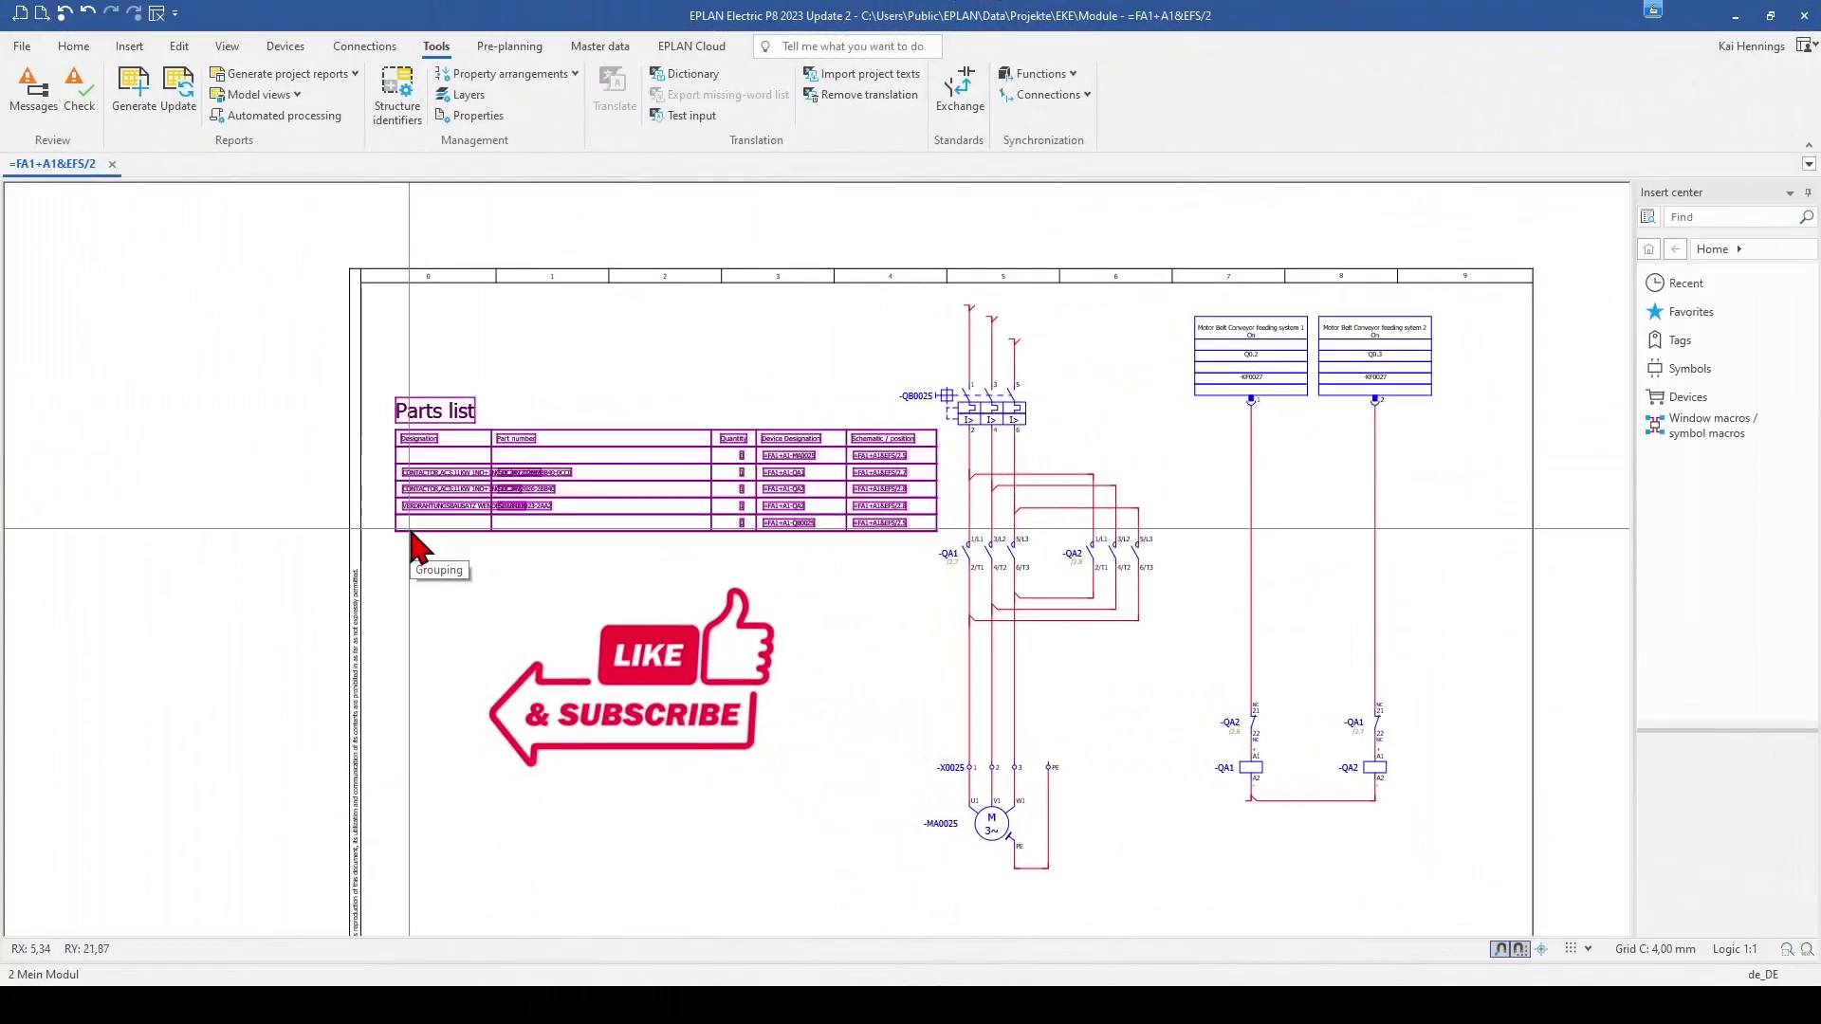
pyautogui.scroll(2, 410, 548)
pyautogui.scroll(1, 512, 569)
pyautogui.scroll(1, 512, 569)
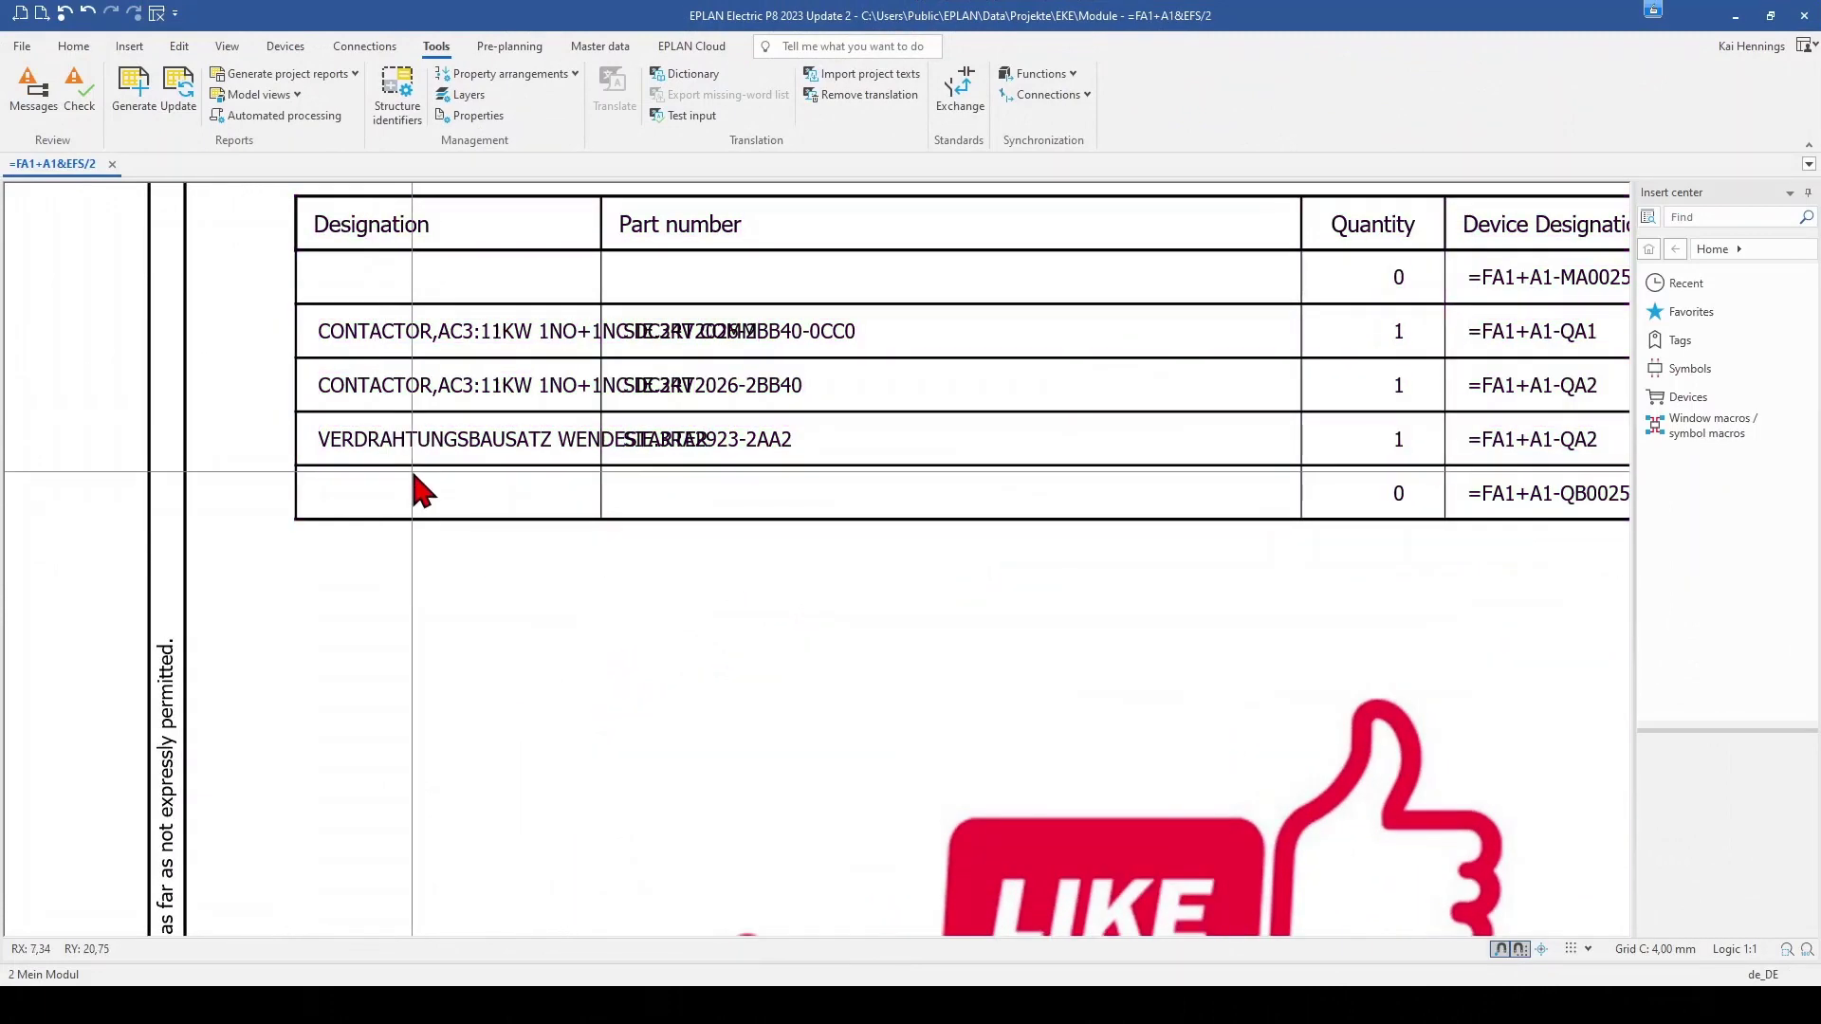
pyautogui.scroll(-1, 409, 492)
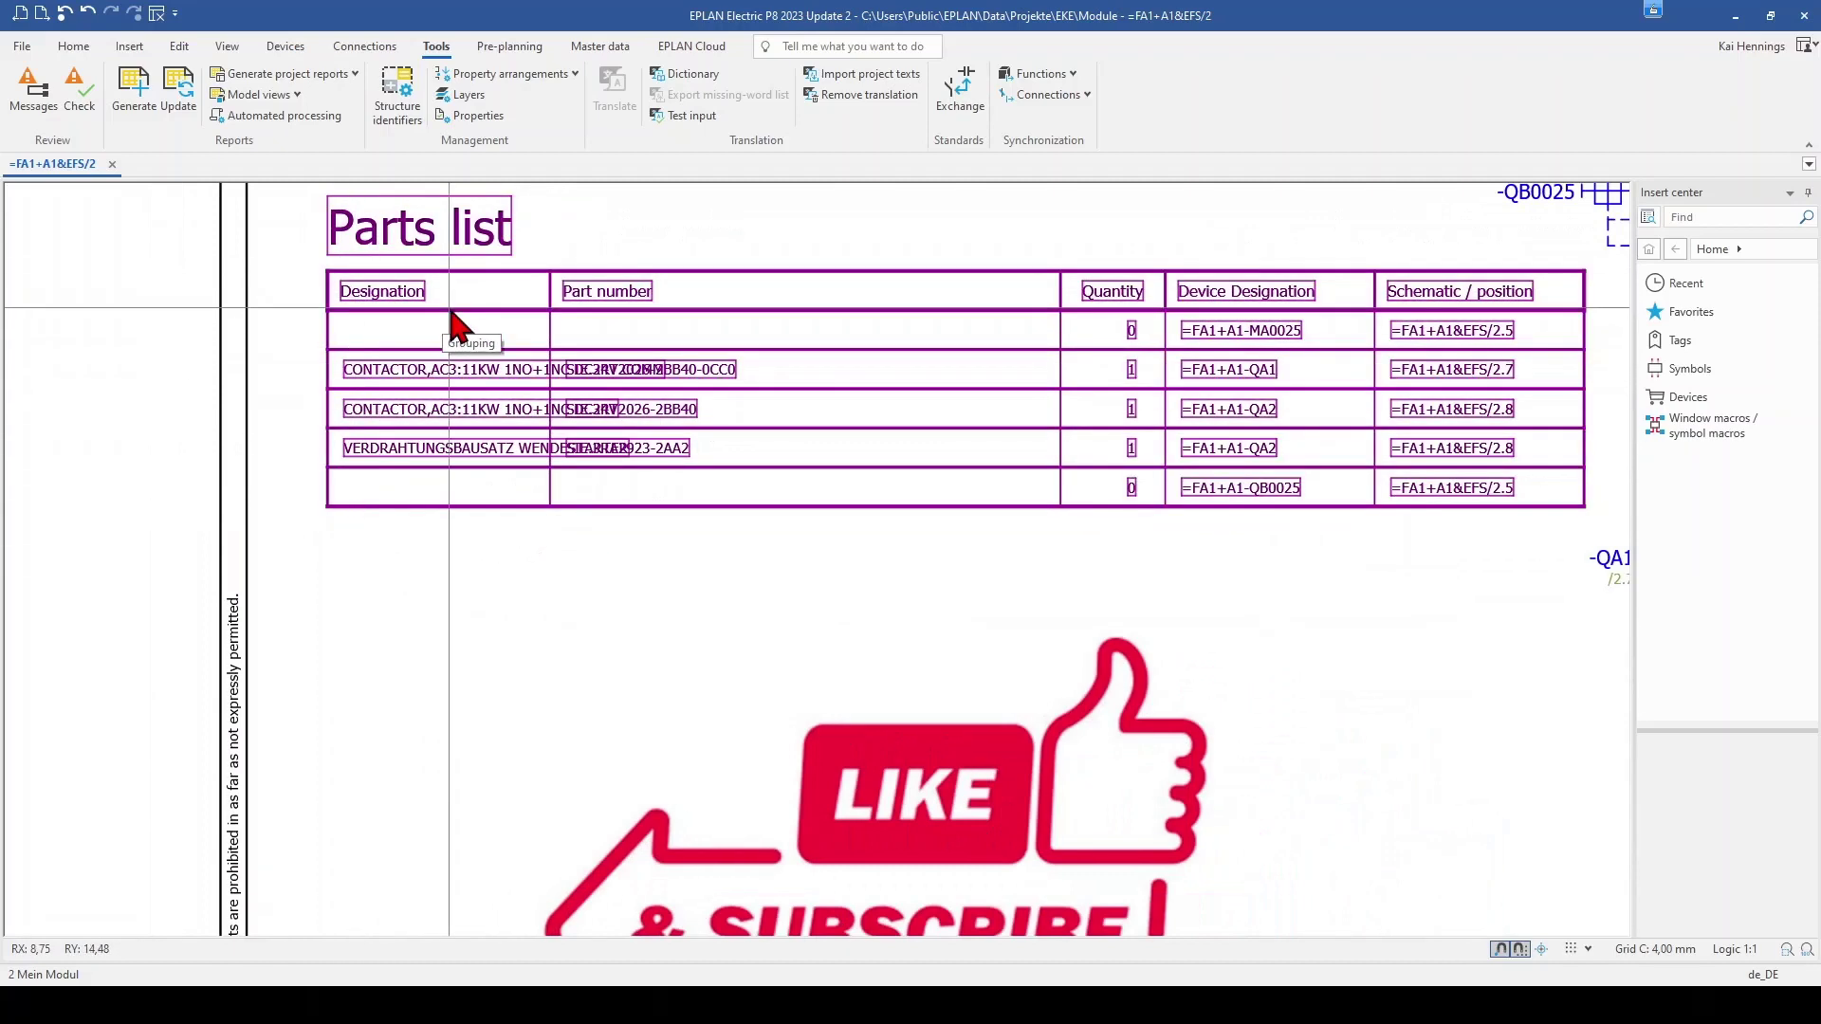
pyautogui.scroll(-1, 450, 327)
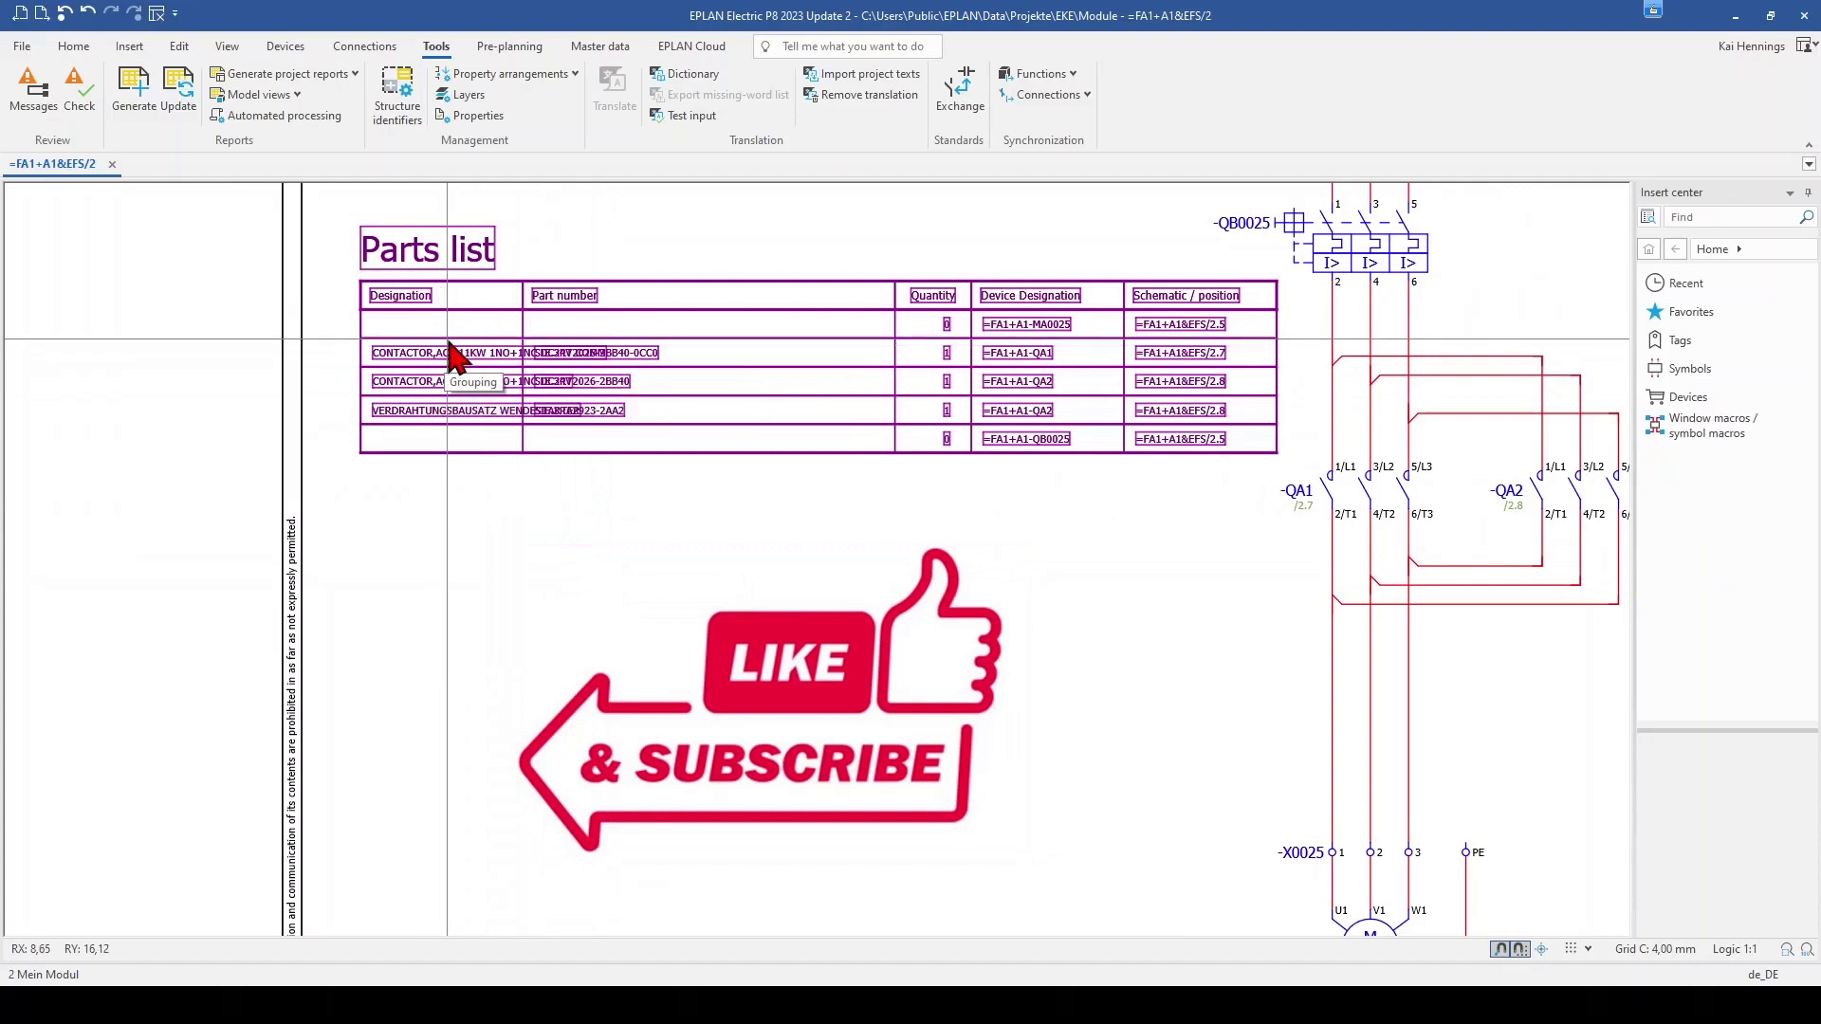
# Open the form F01_005-Kai.f01 through Master data > Form > Open
pyautogui.click(597, 47)
pyautogui.click(808, 94)
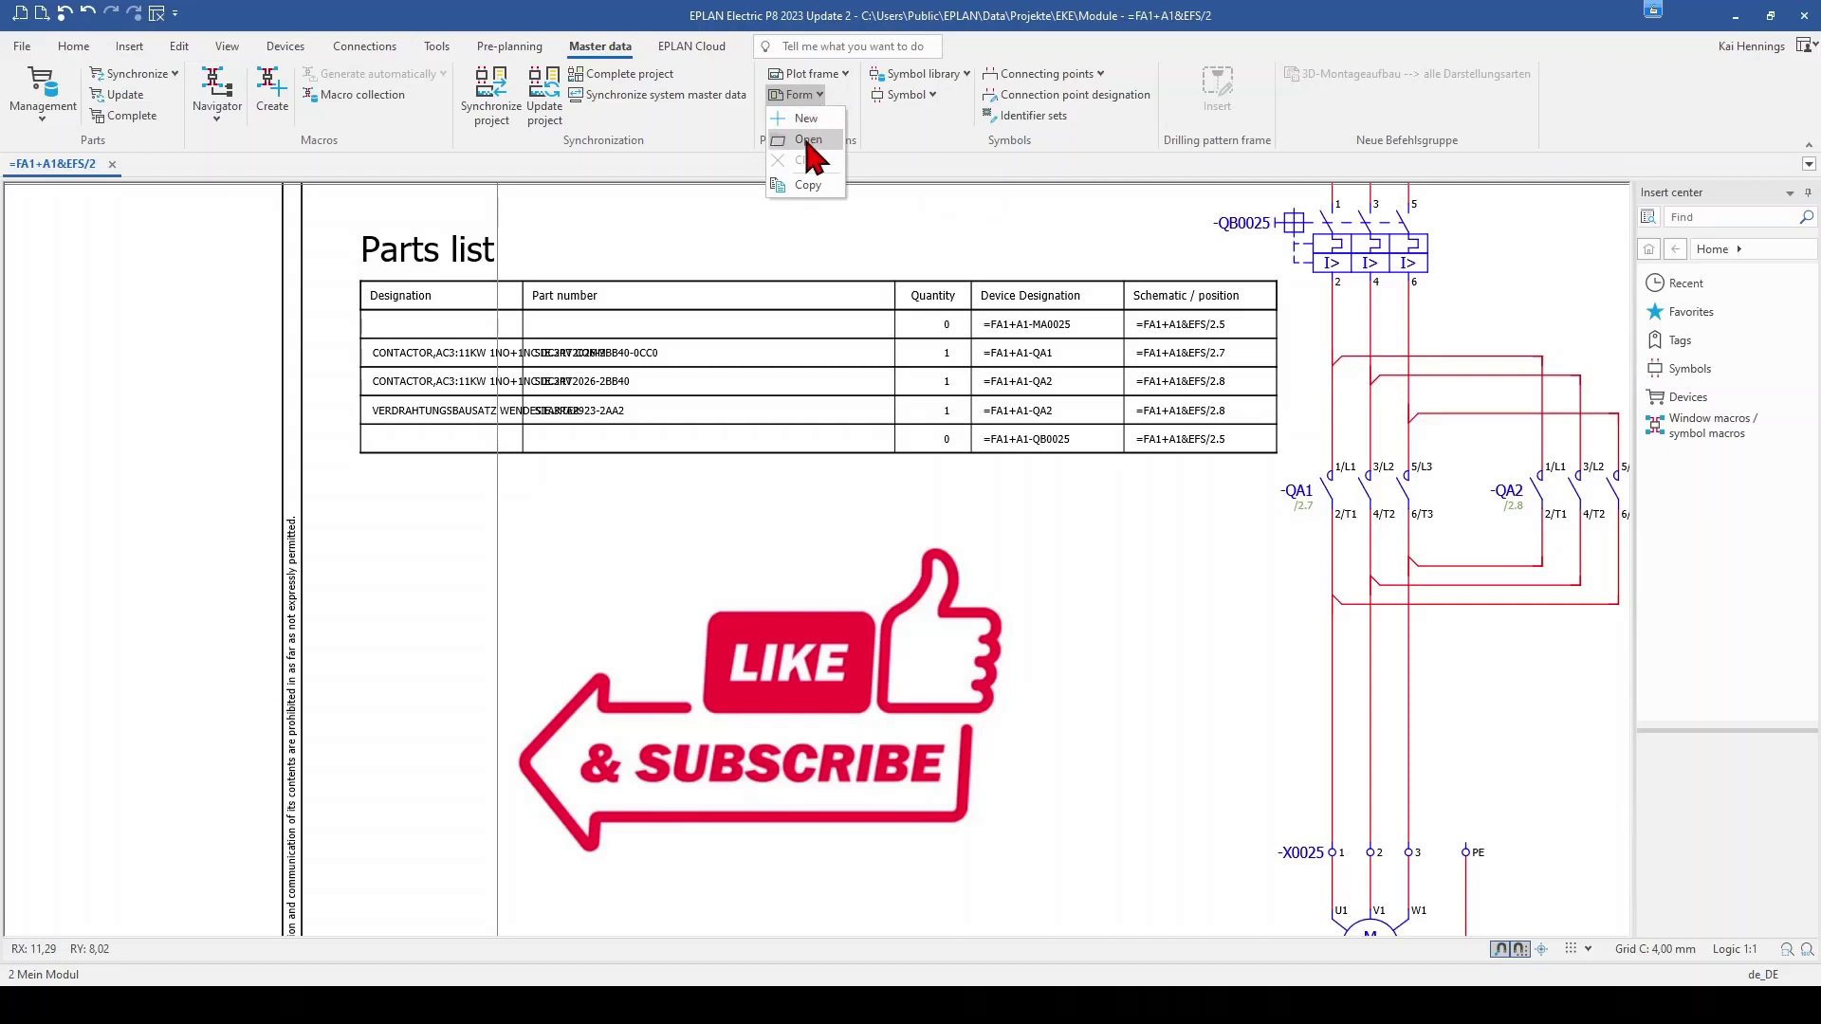
pyautogui.moveTo(808, 142)
pyautogui.click(873, 185)
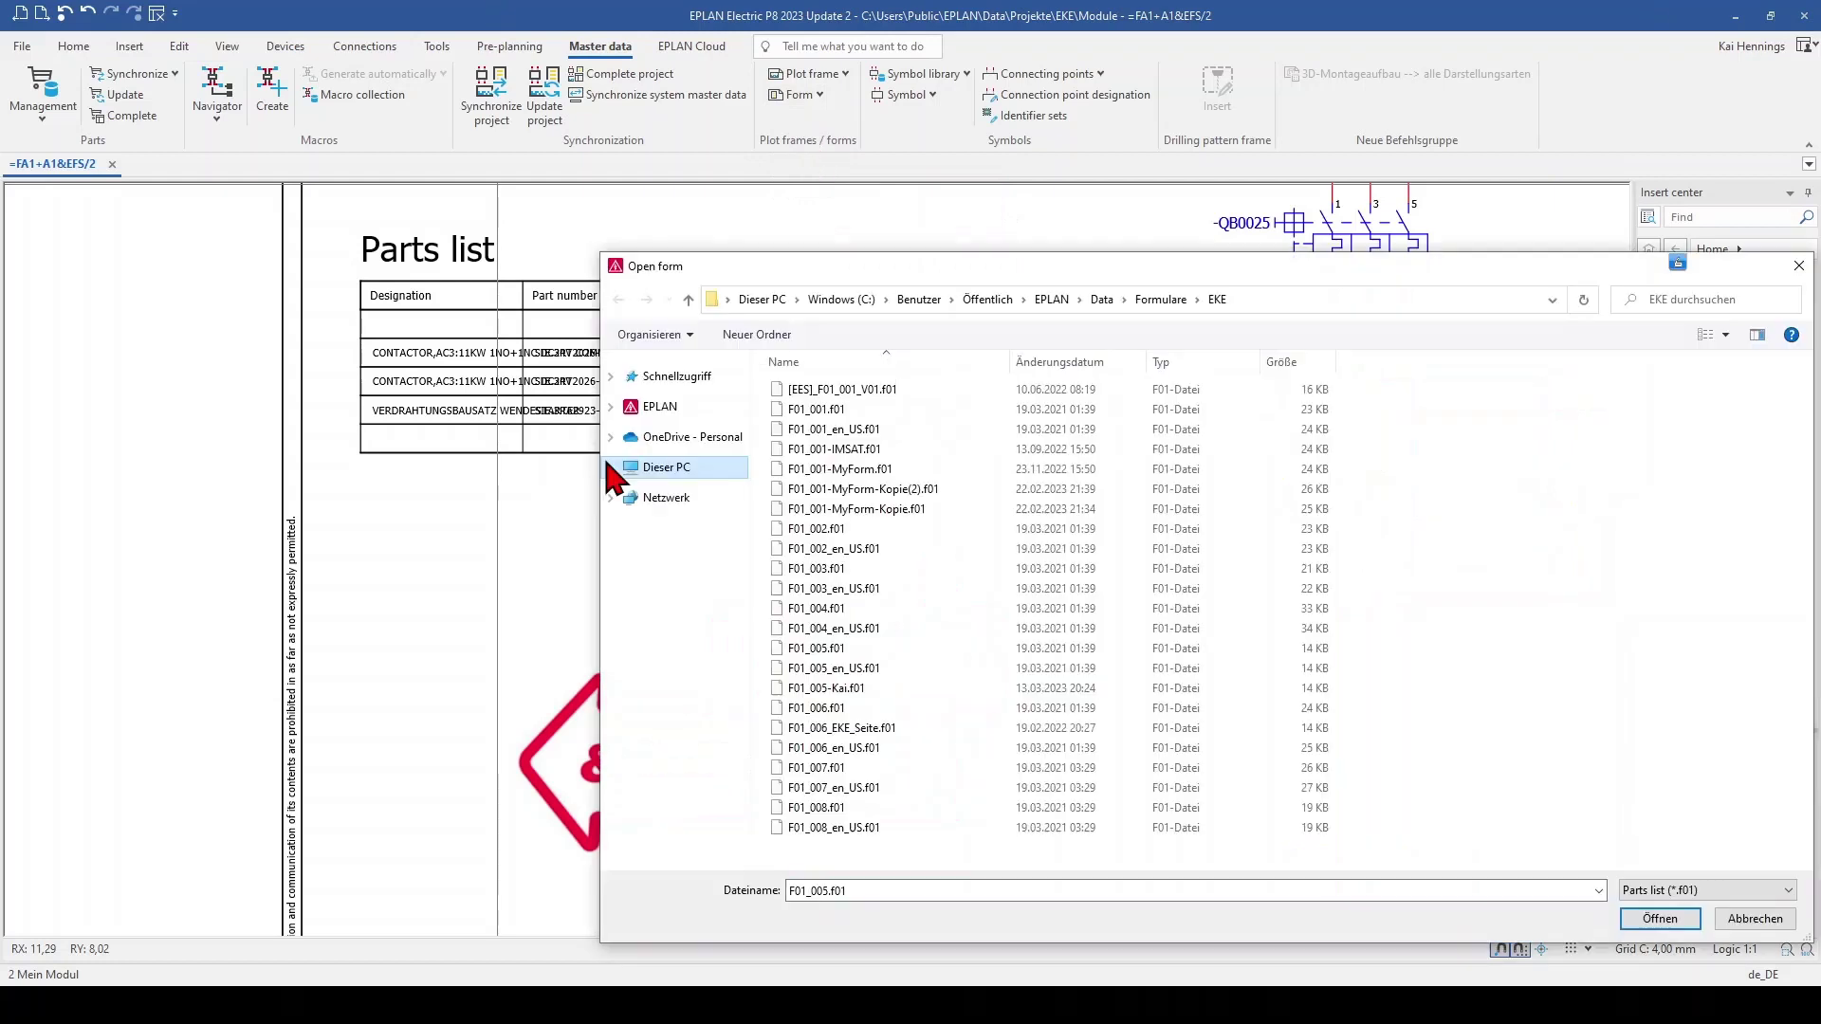
pyautogui.click(827, 687)
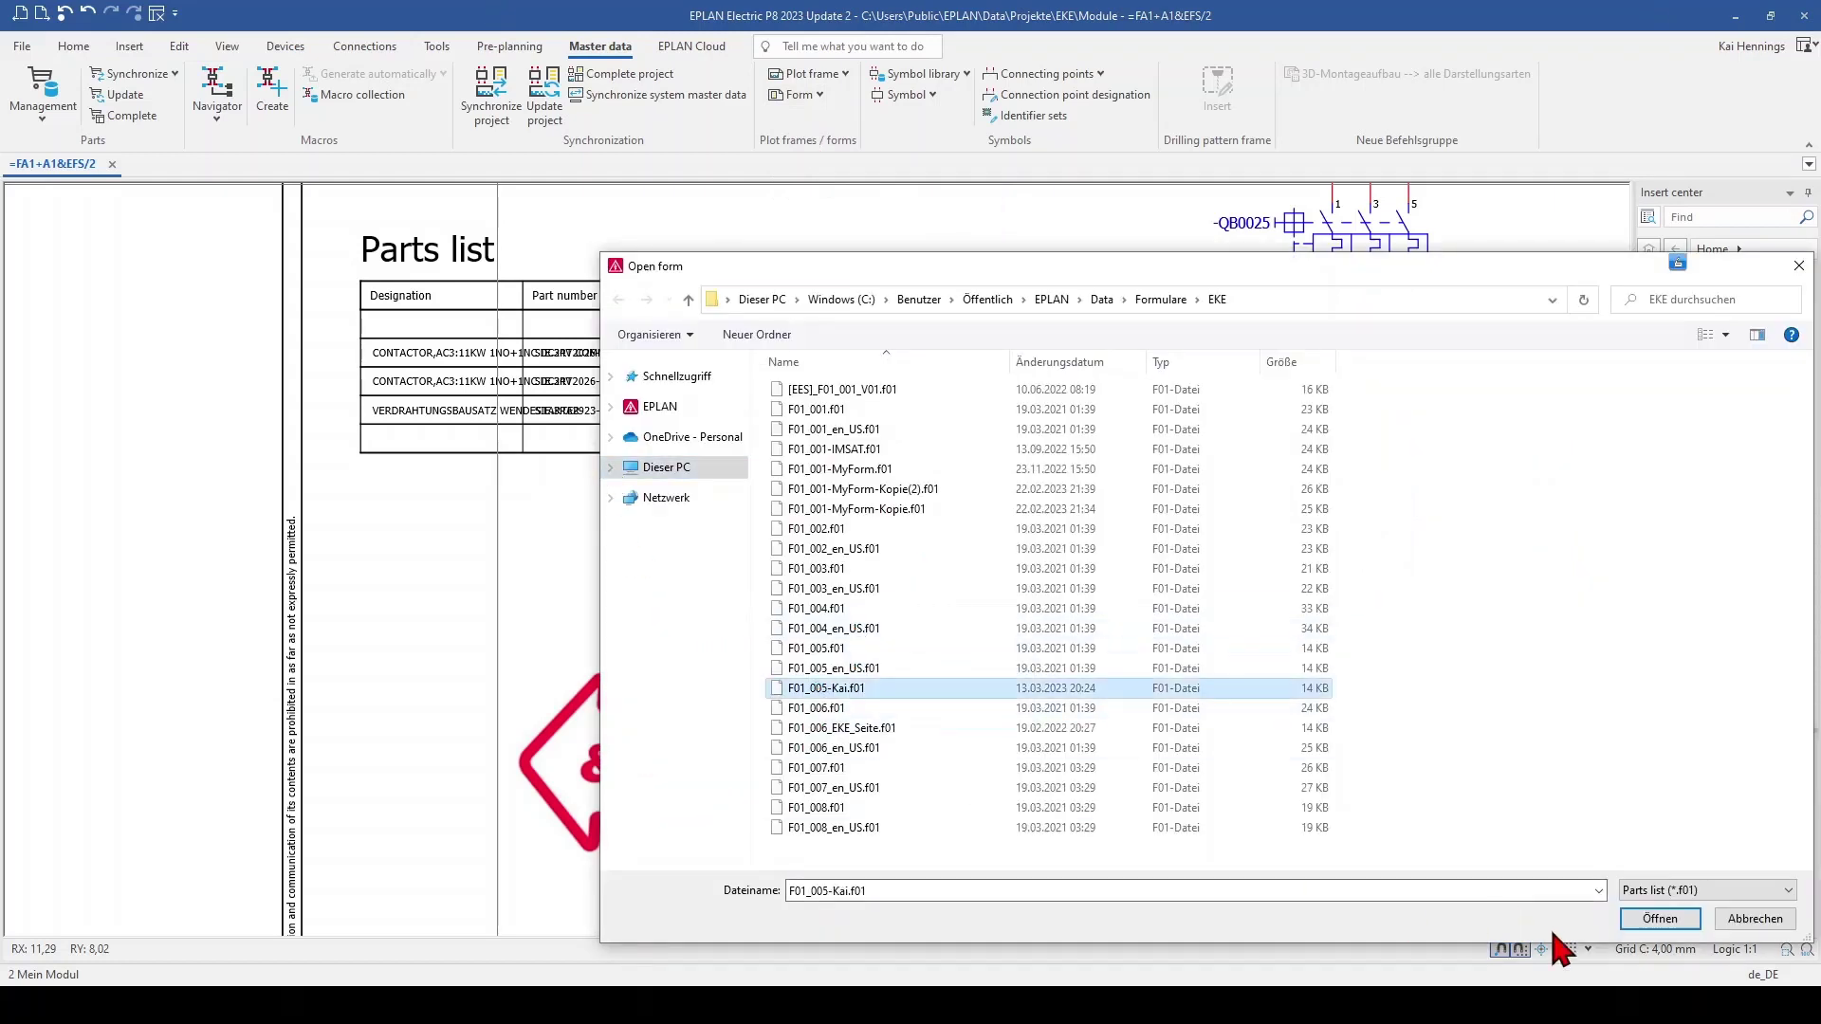
pyautogui.click(1660, 918)
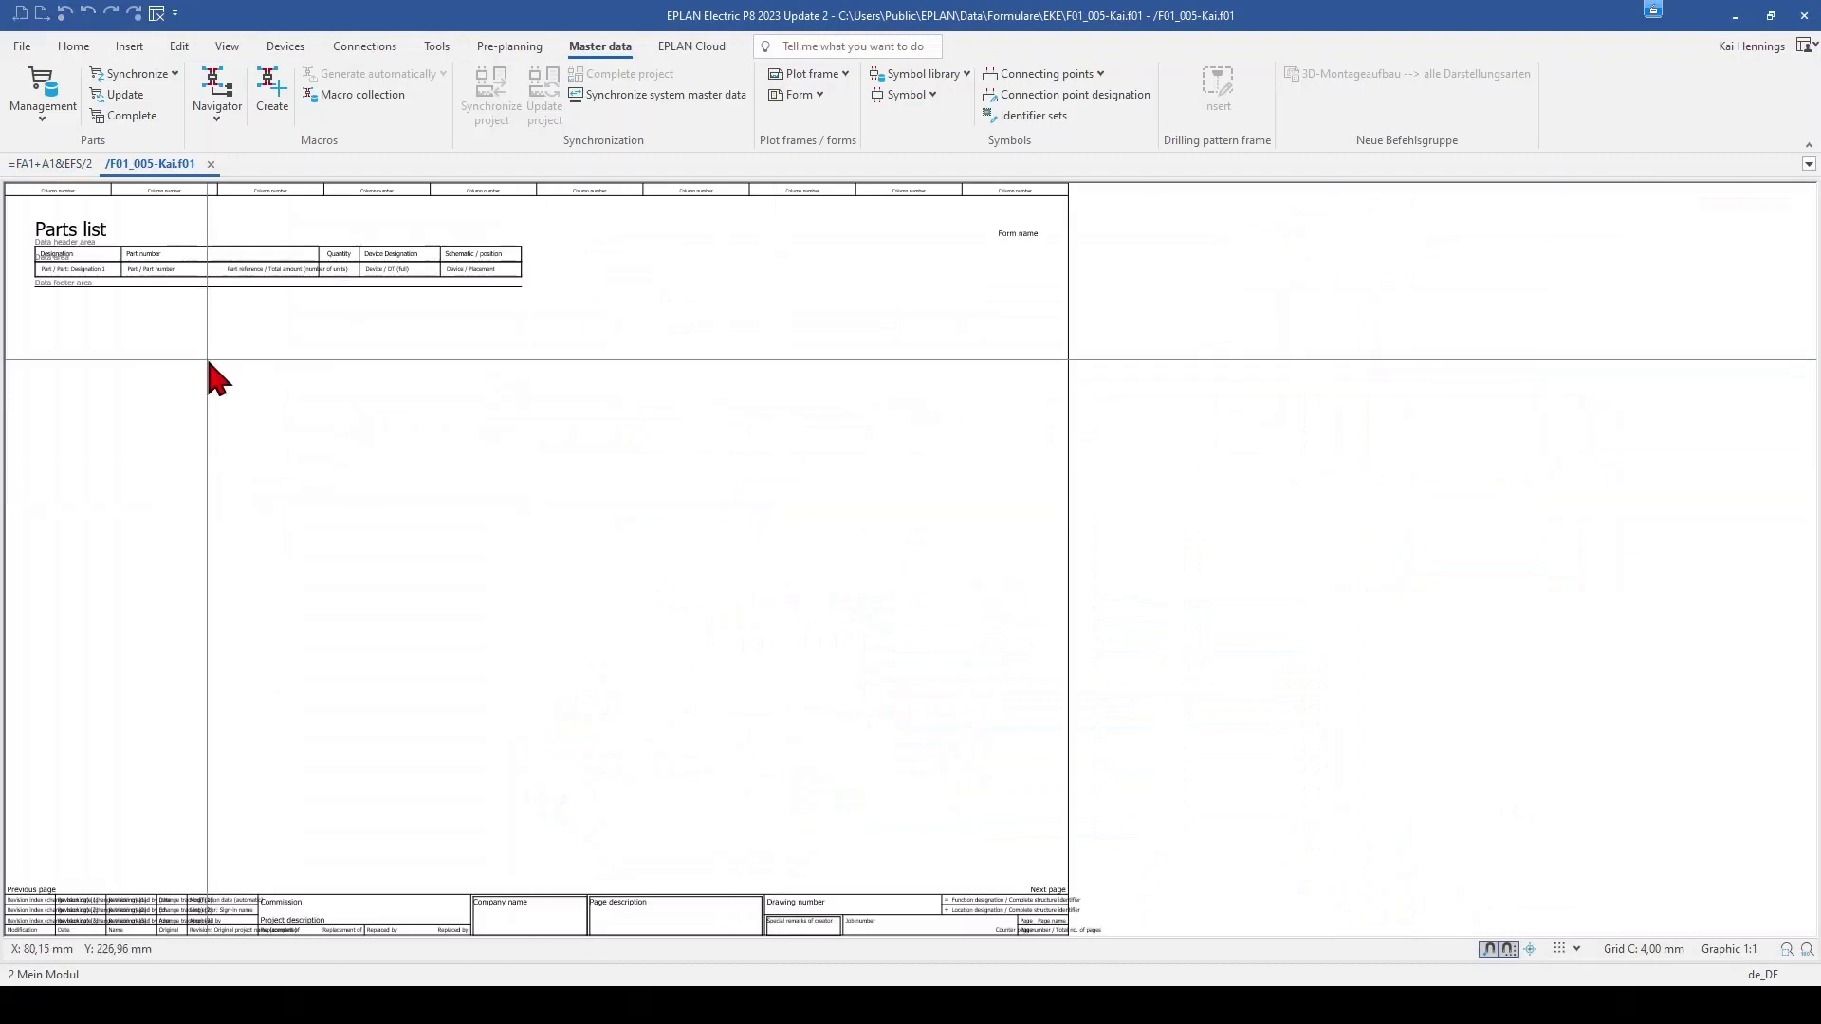
pyautogui.scroll(5, 252, 395)
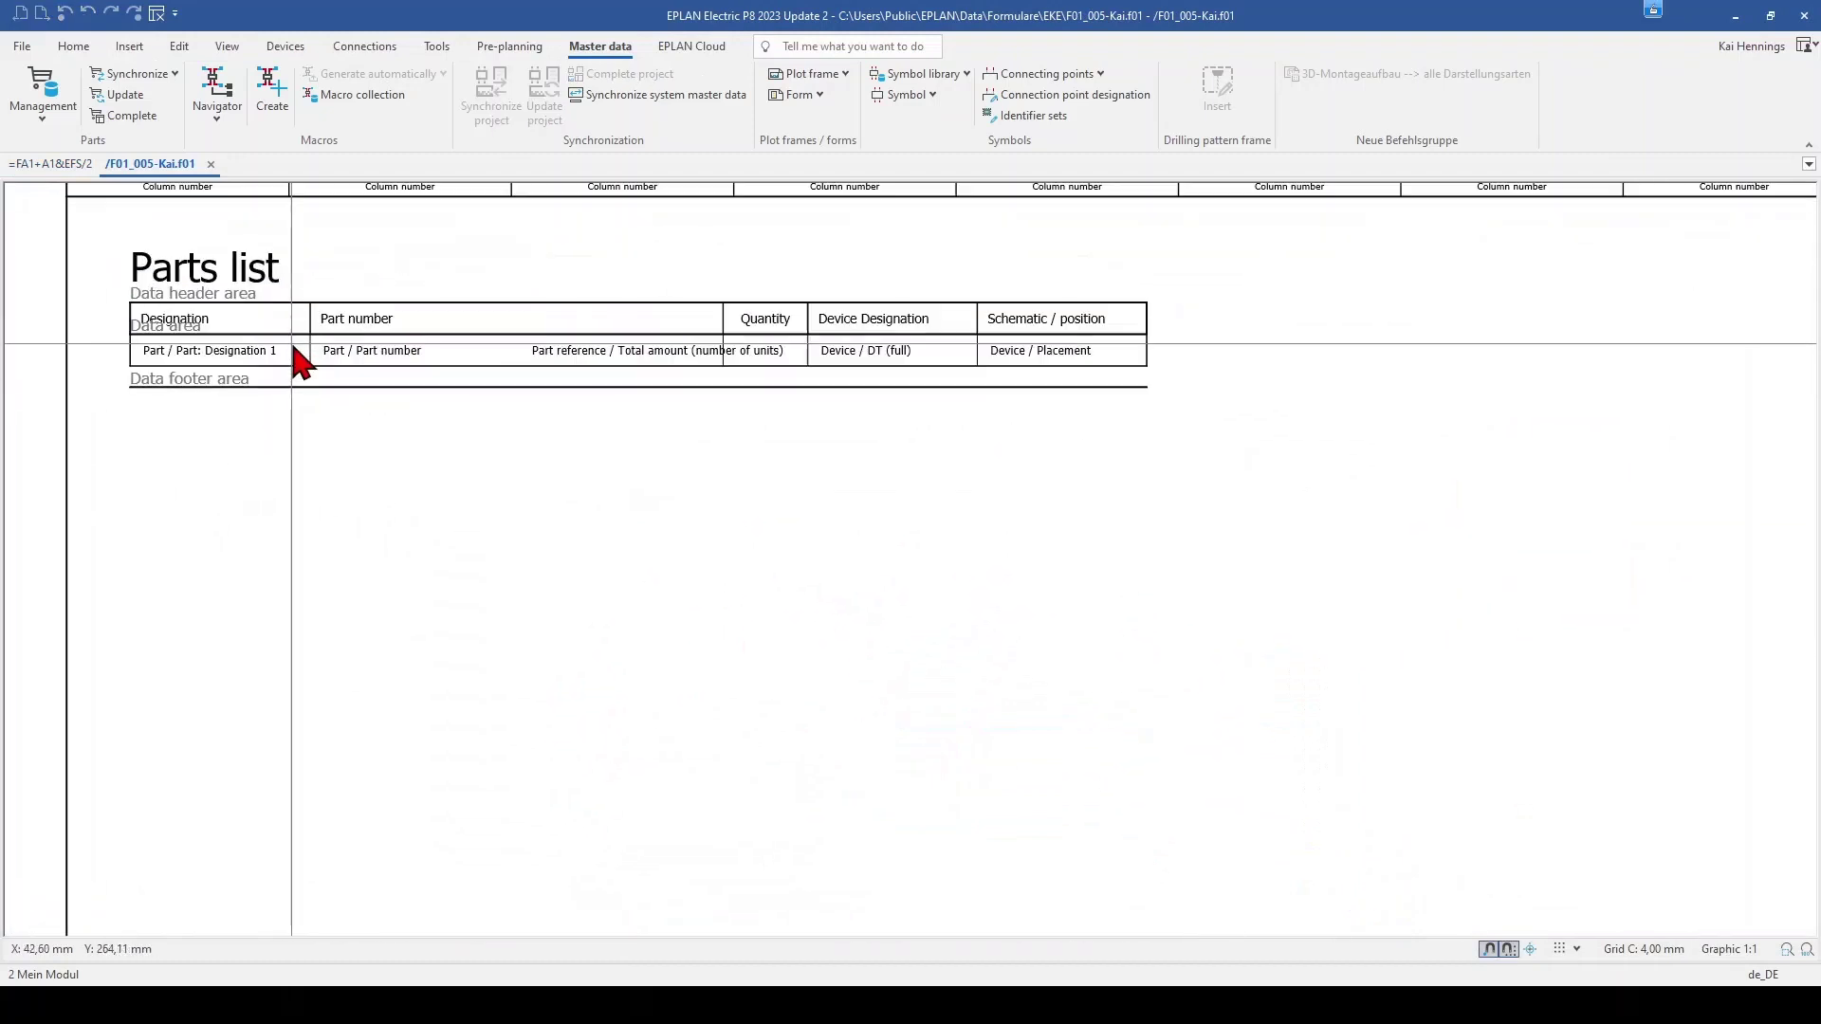
# Move the Part number texts and column divider further right in the form
pyautogui.moveTo(318, 223); pyautogui.dragTo(457, 402)
pyautogui.rightClick(383, 362)
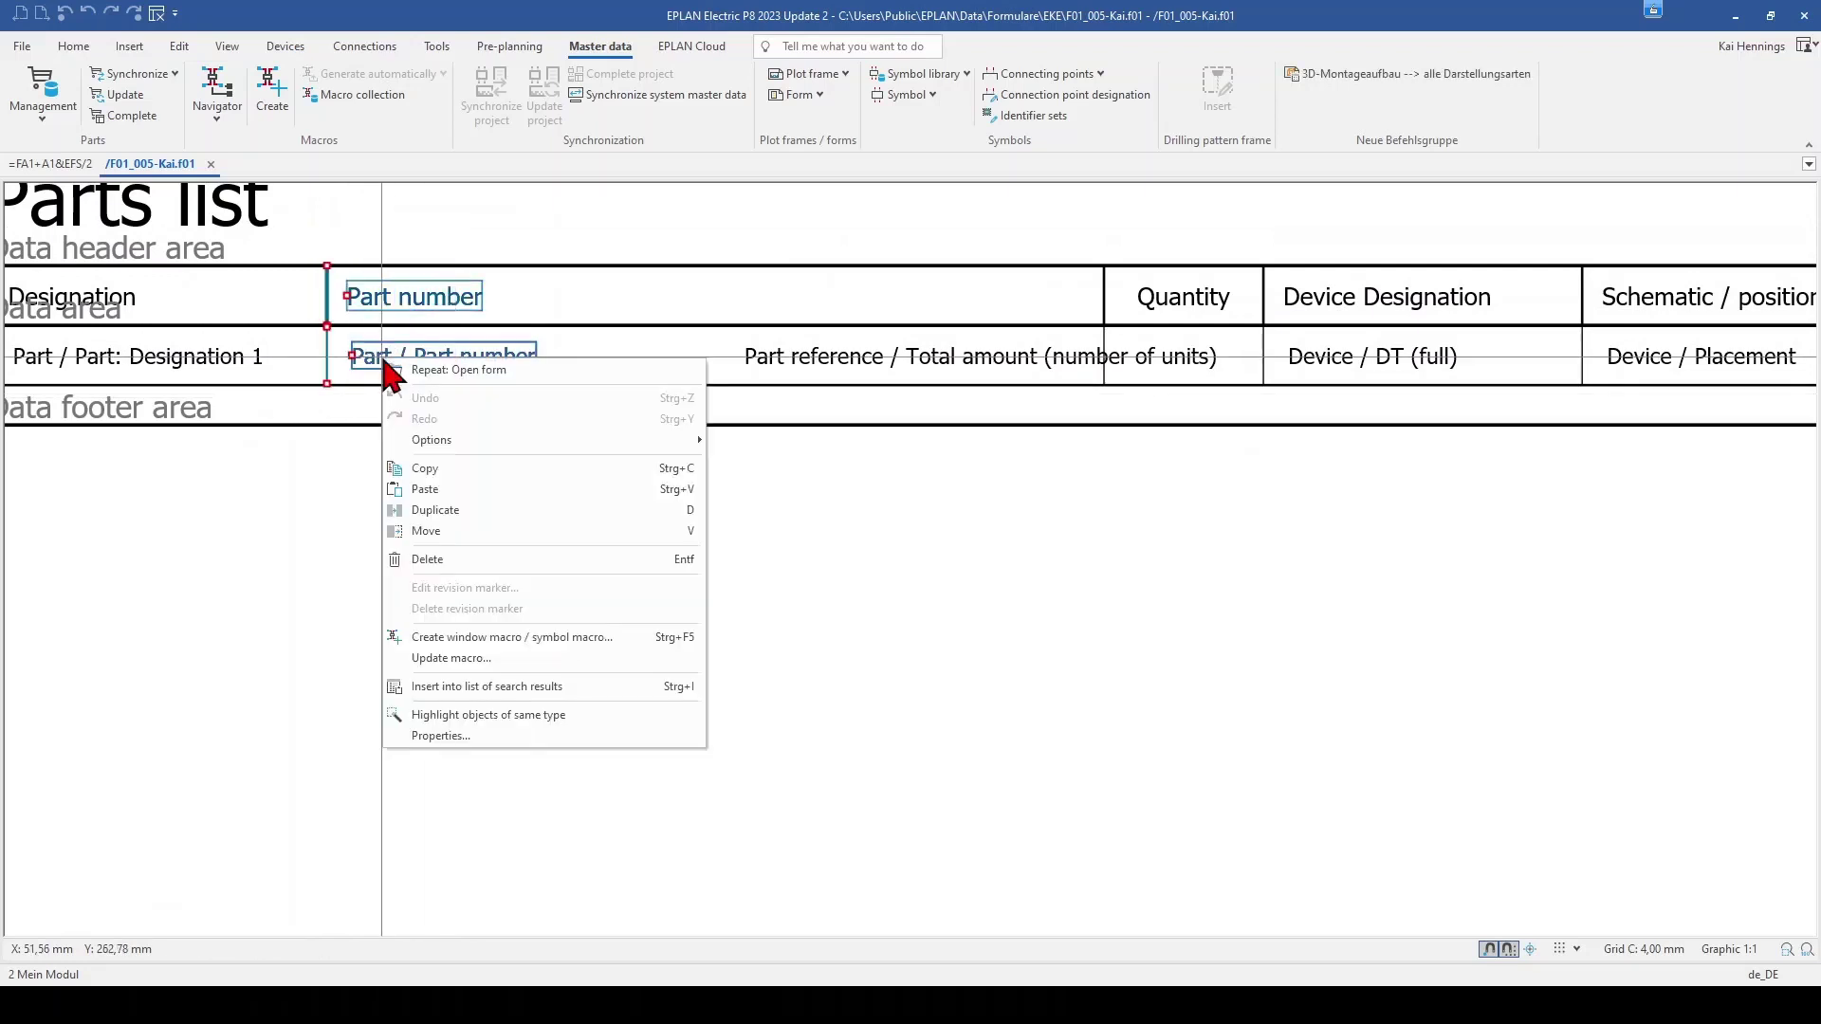
pyautogui.click(446, 531)
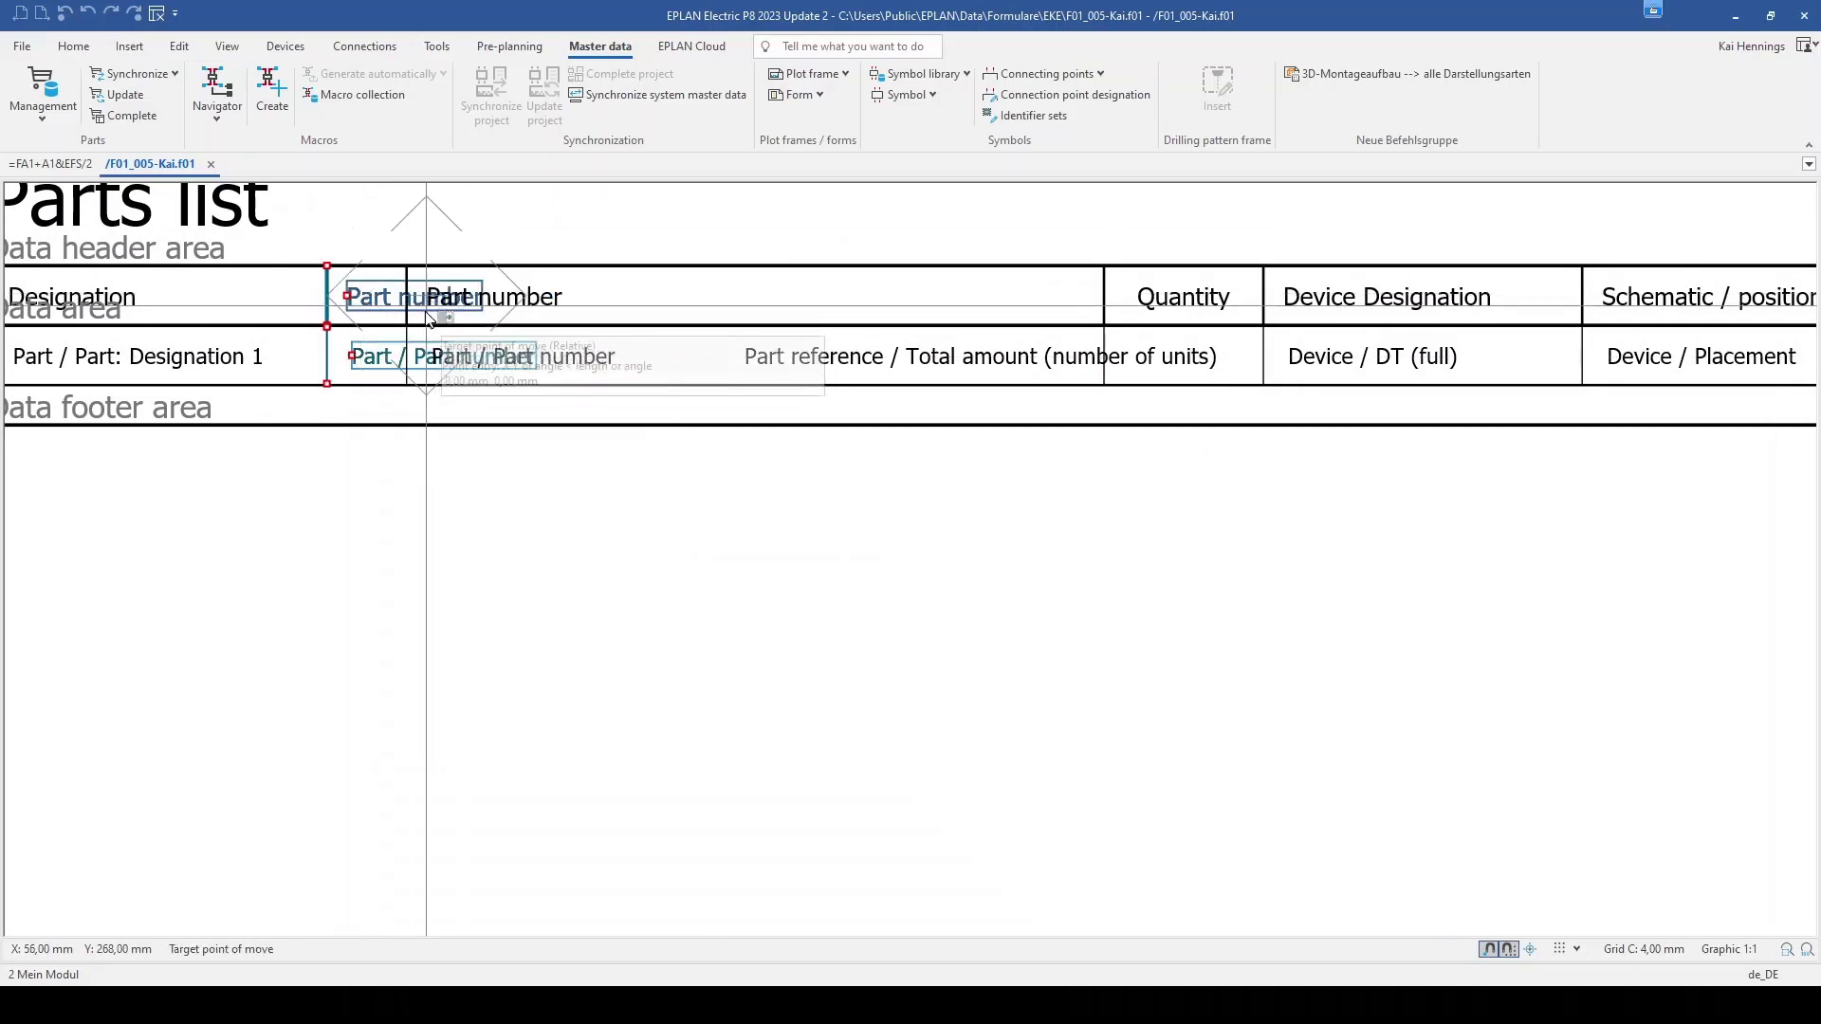
pyautogui.click(515, 304)
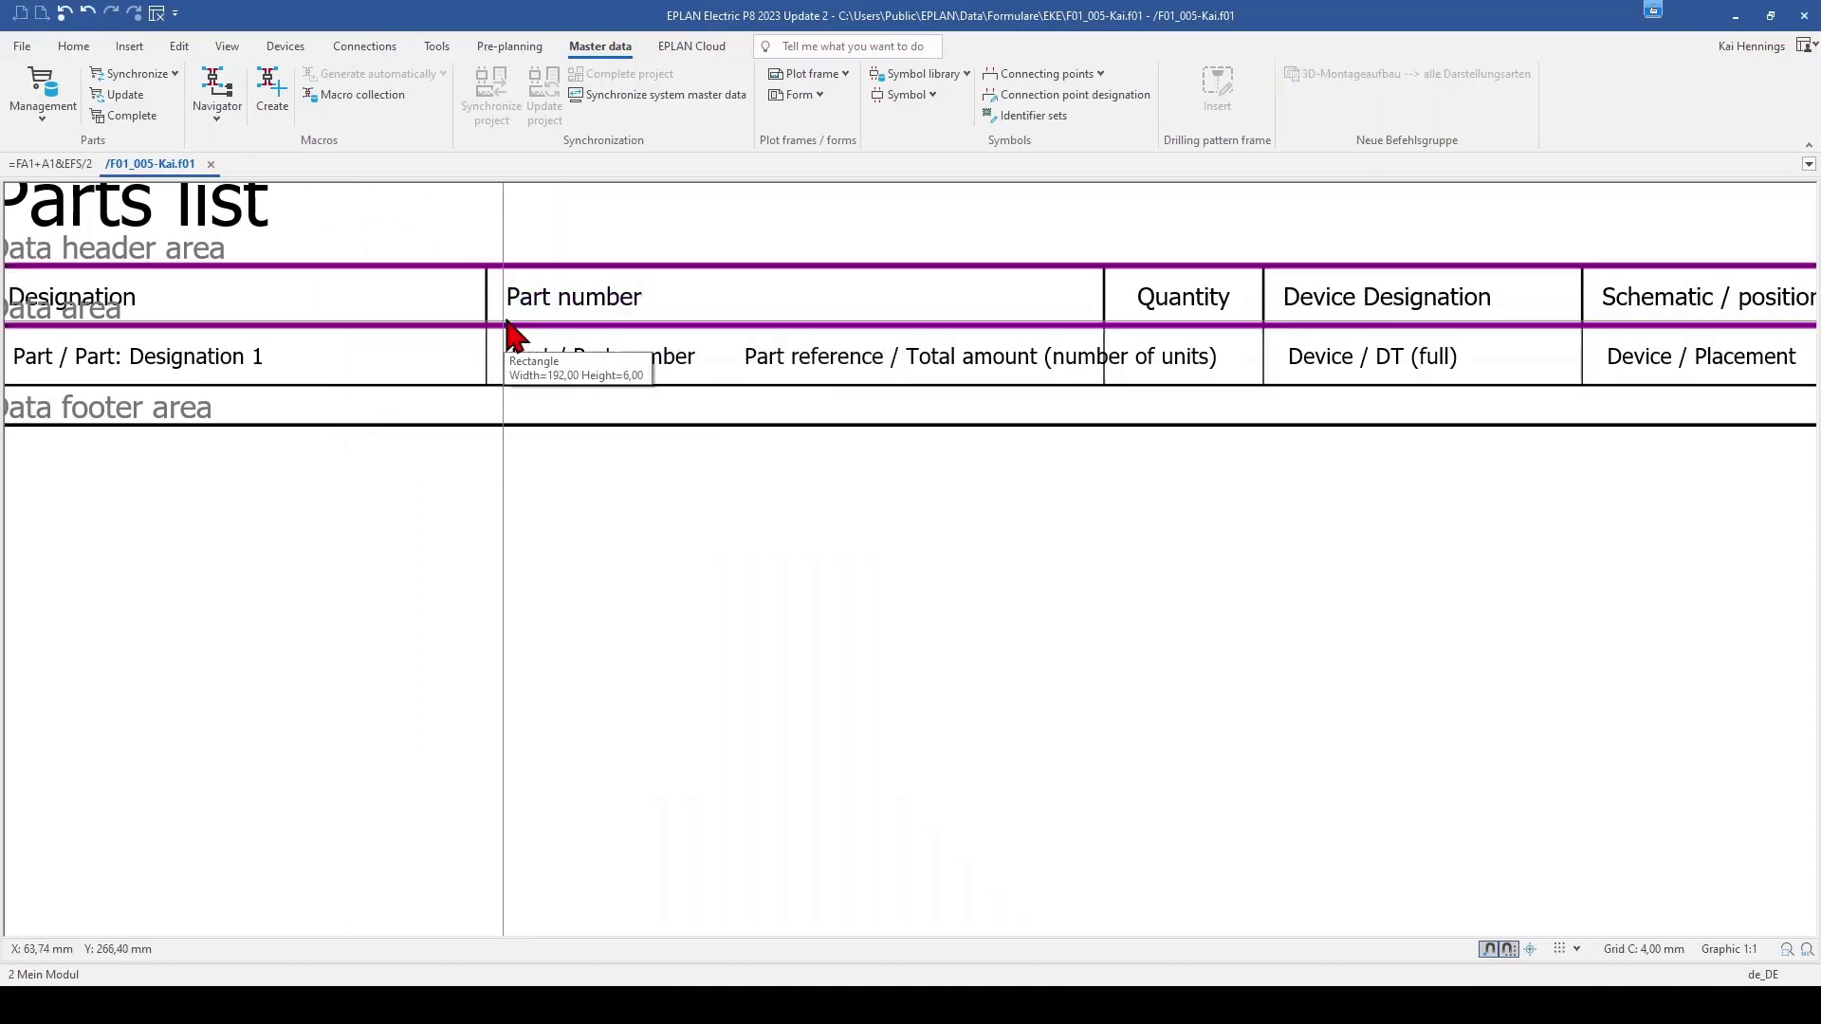
pyautogui.scroll(-2, 502, 358)
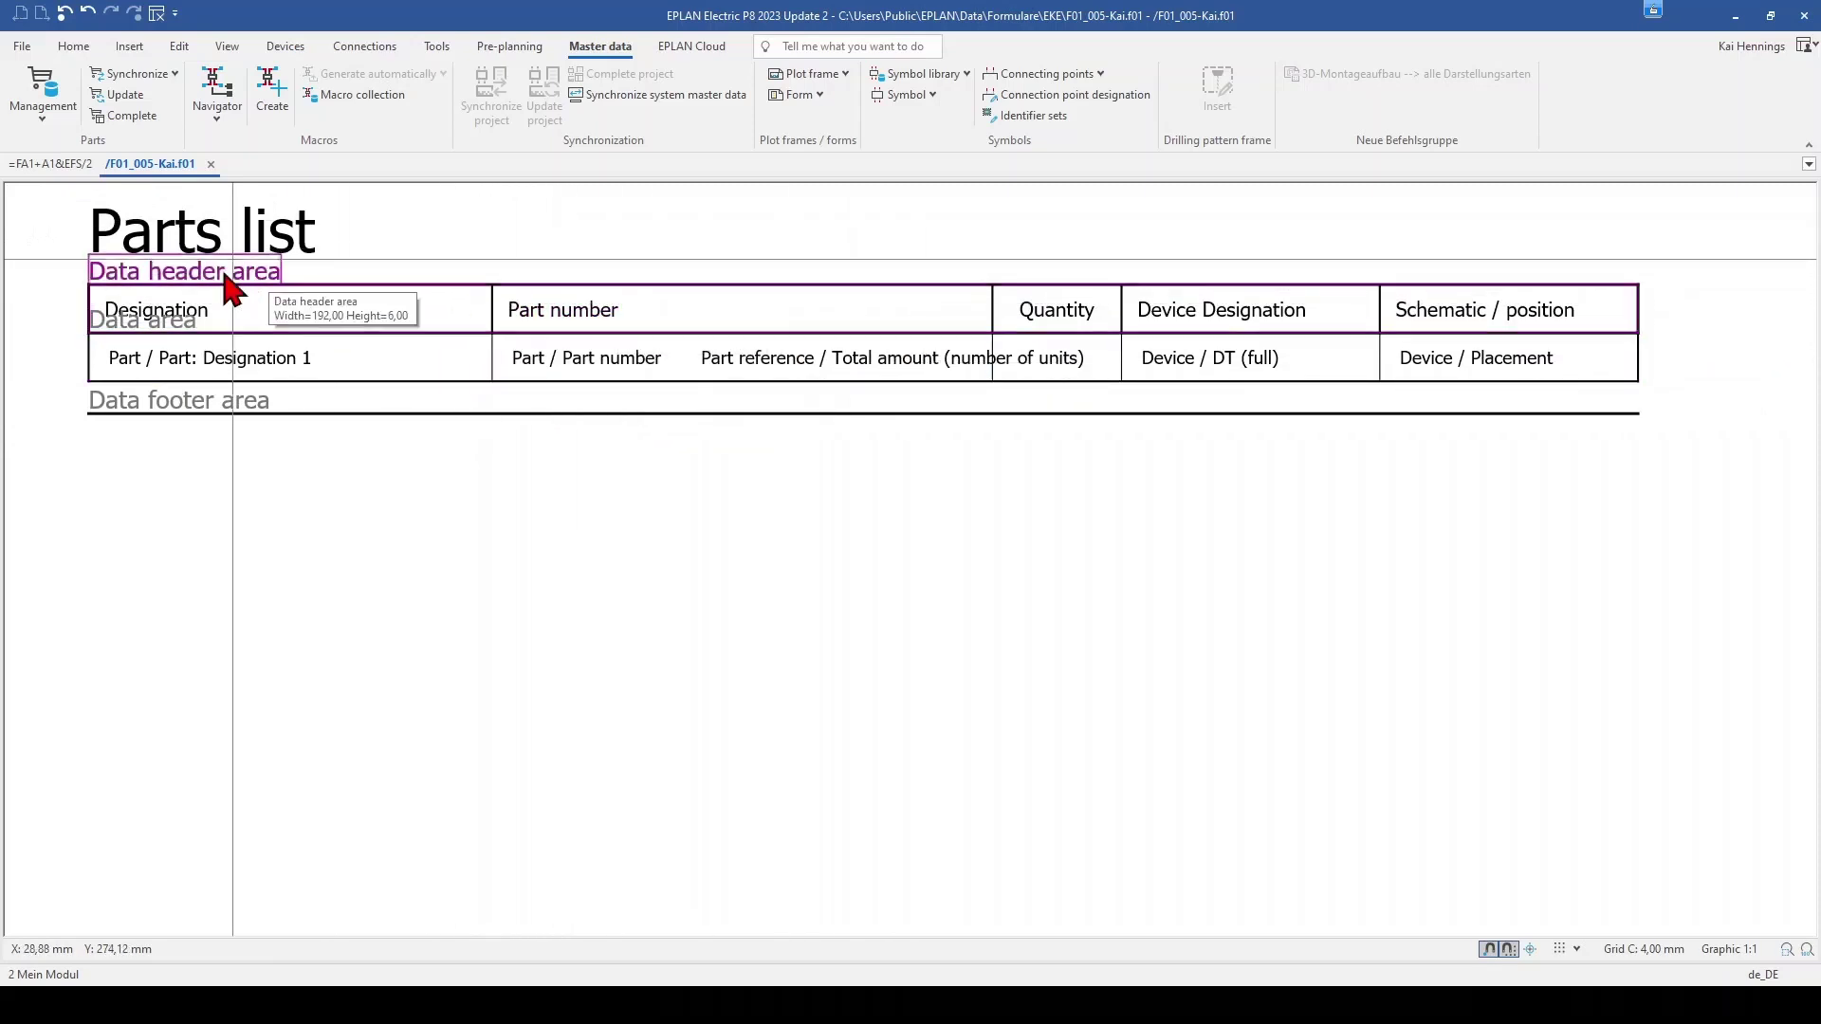
pyautogui.scroll(2, 5, 408)
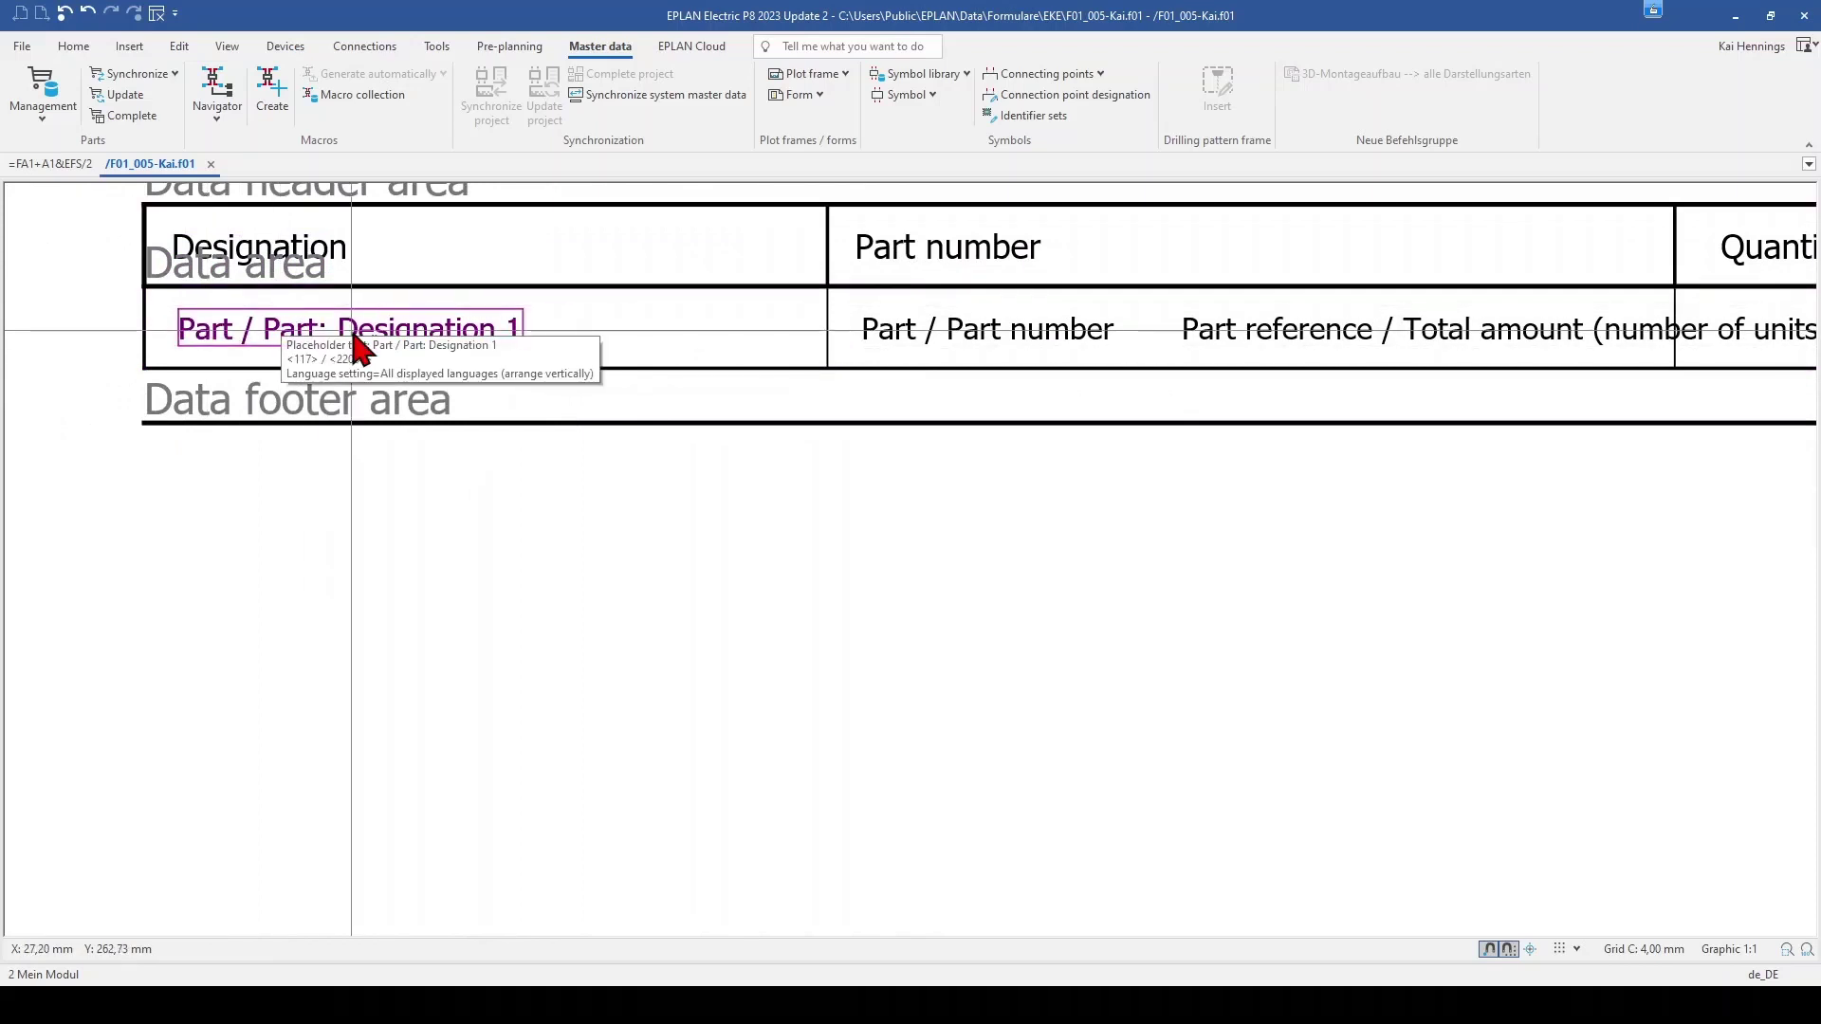
pyautogui.scroll(-2, 357, 350)
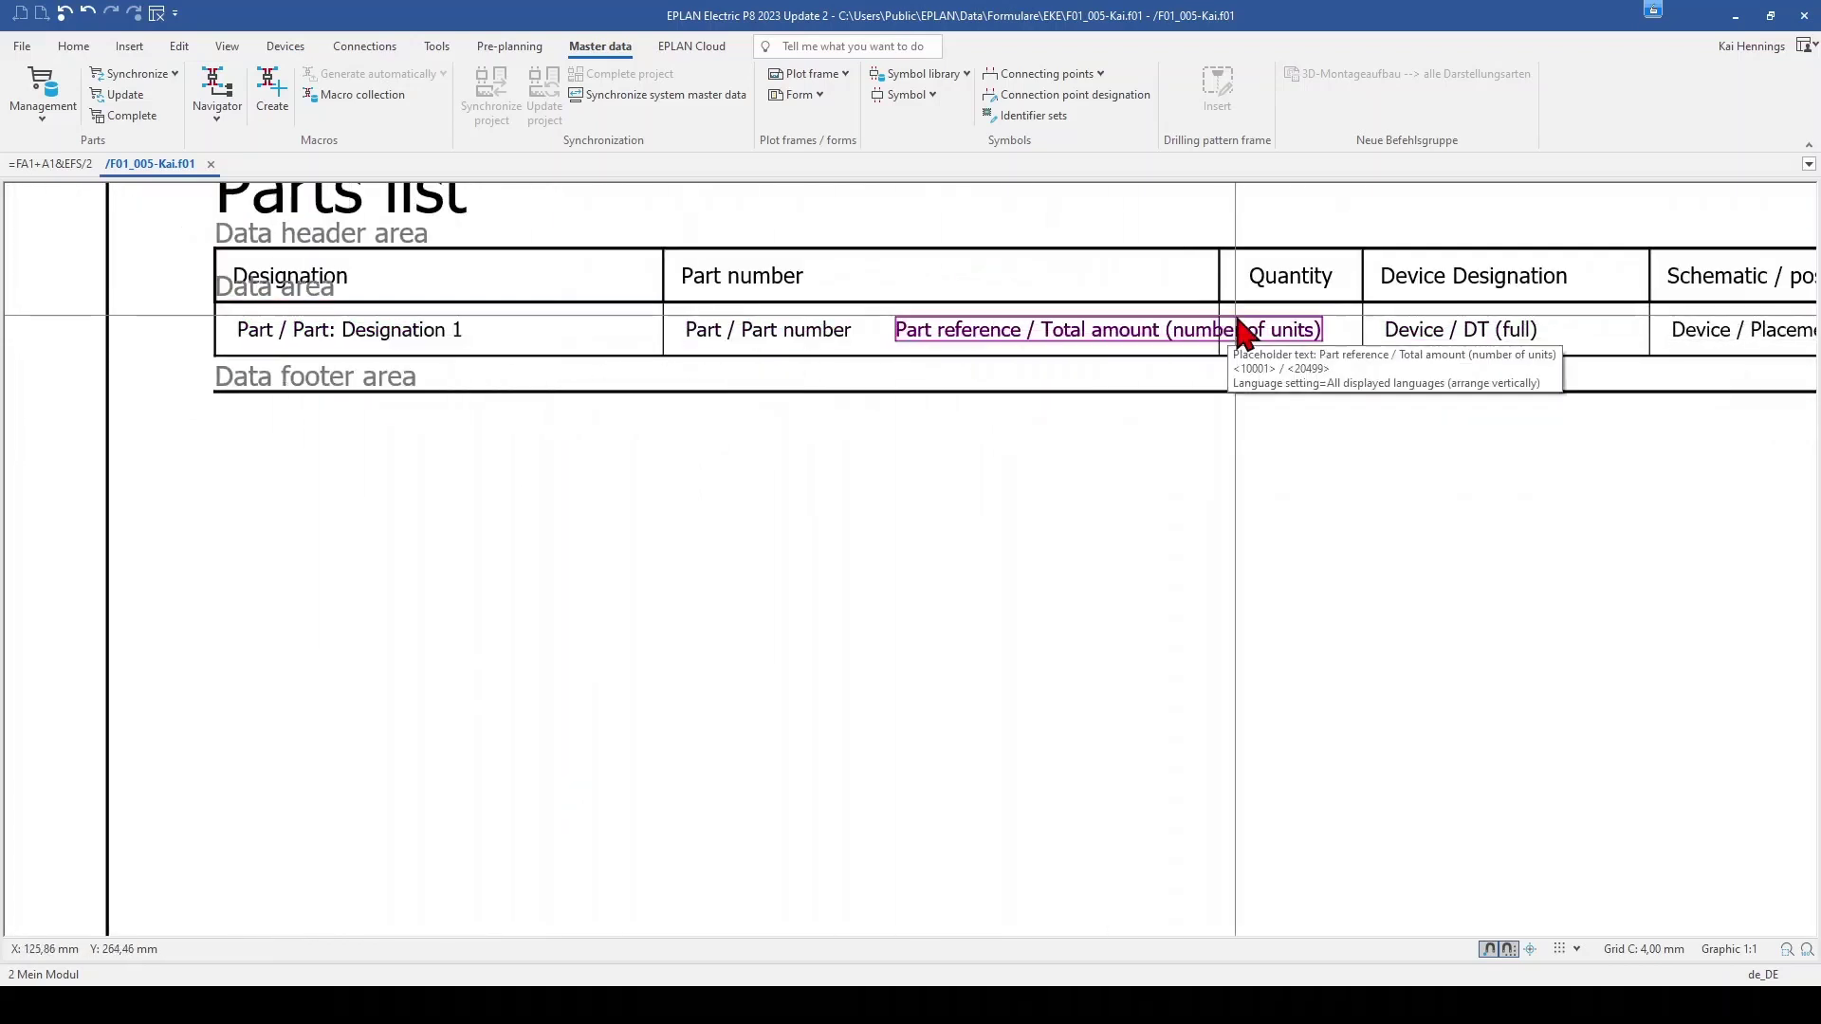
# Open the Designation placeholder's properties, then cancel without changes
pyautogui.doubleClick(346, 345)
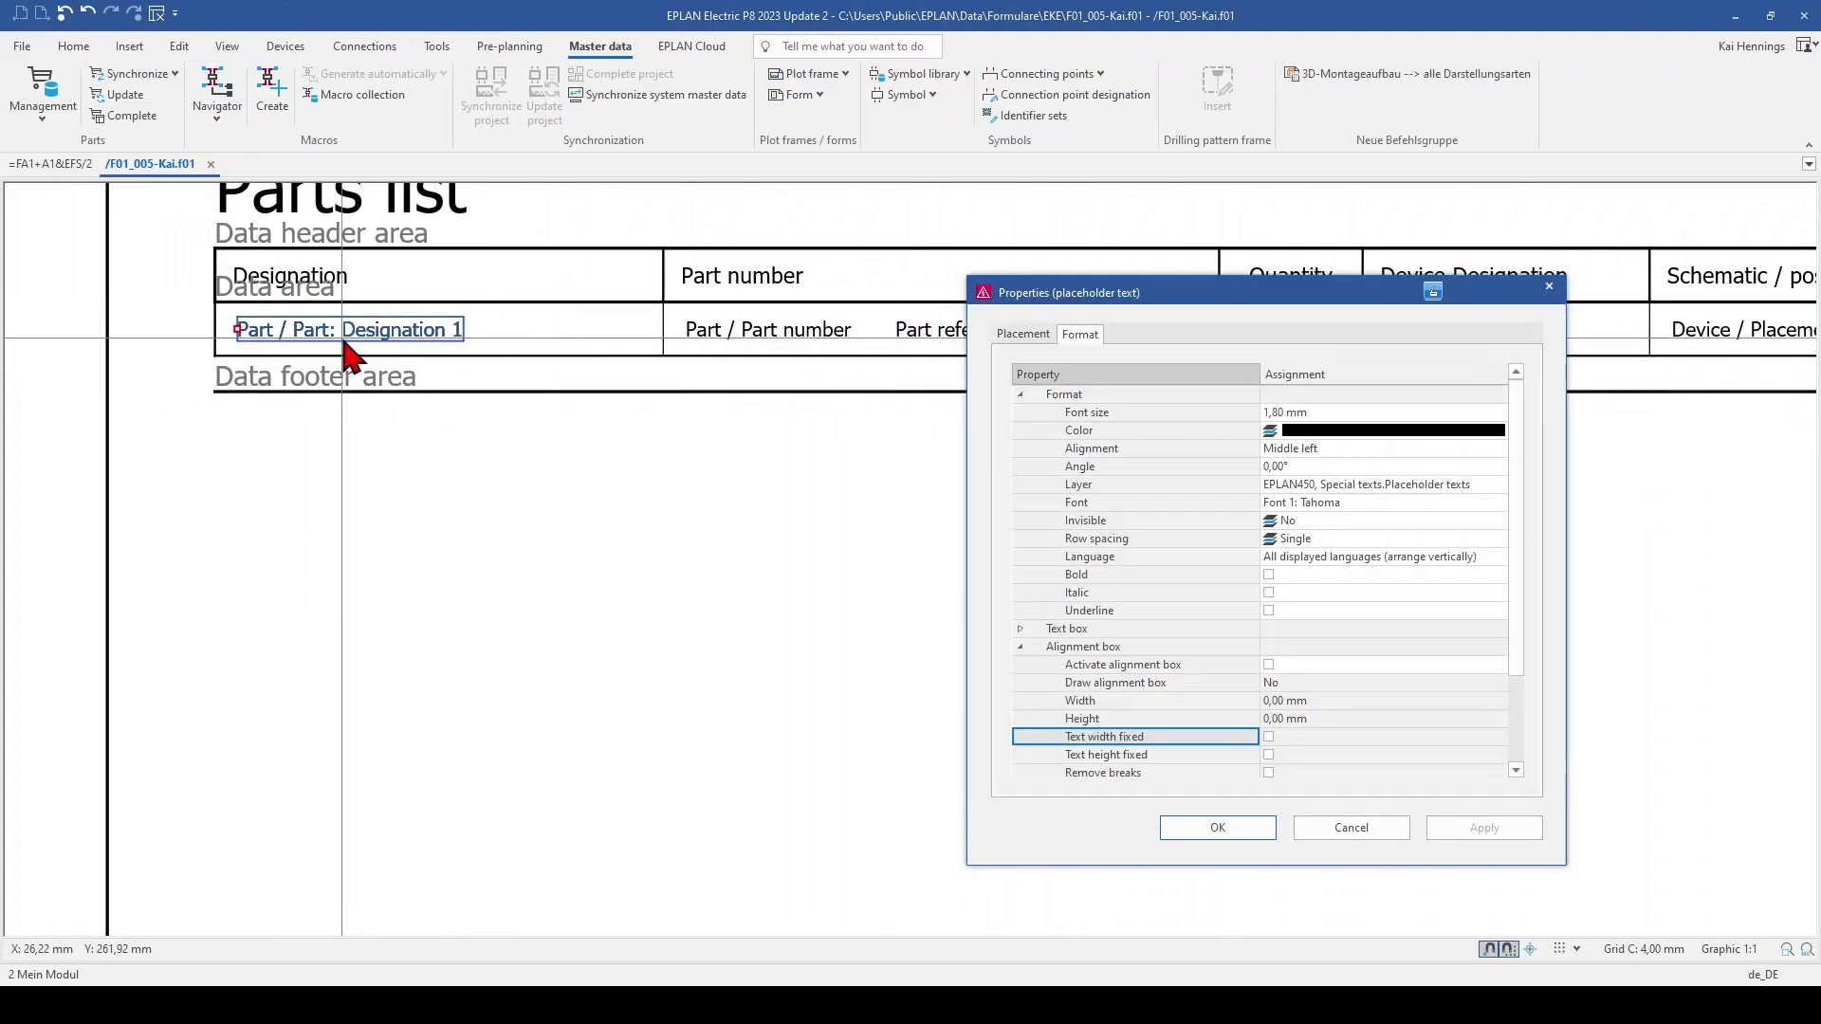
pyautogui.click(1268, 665)
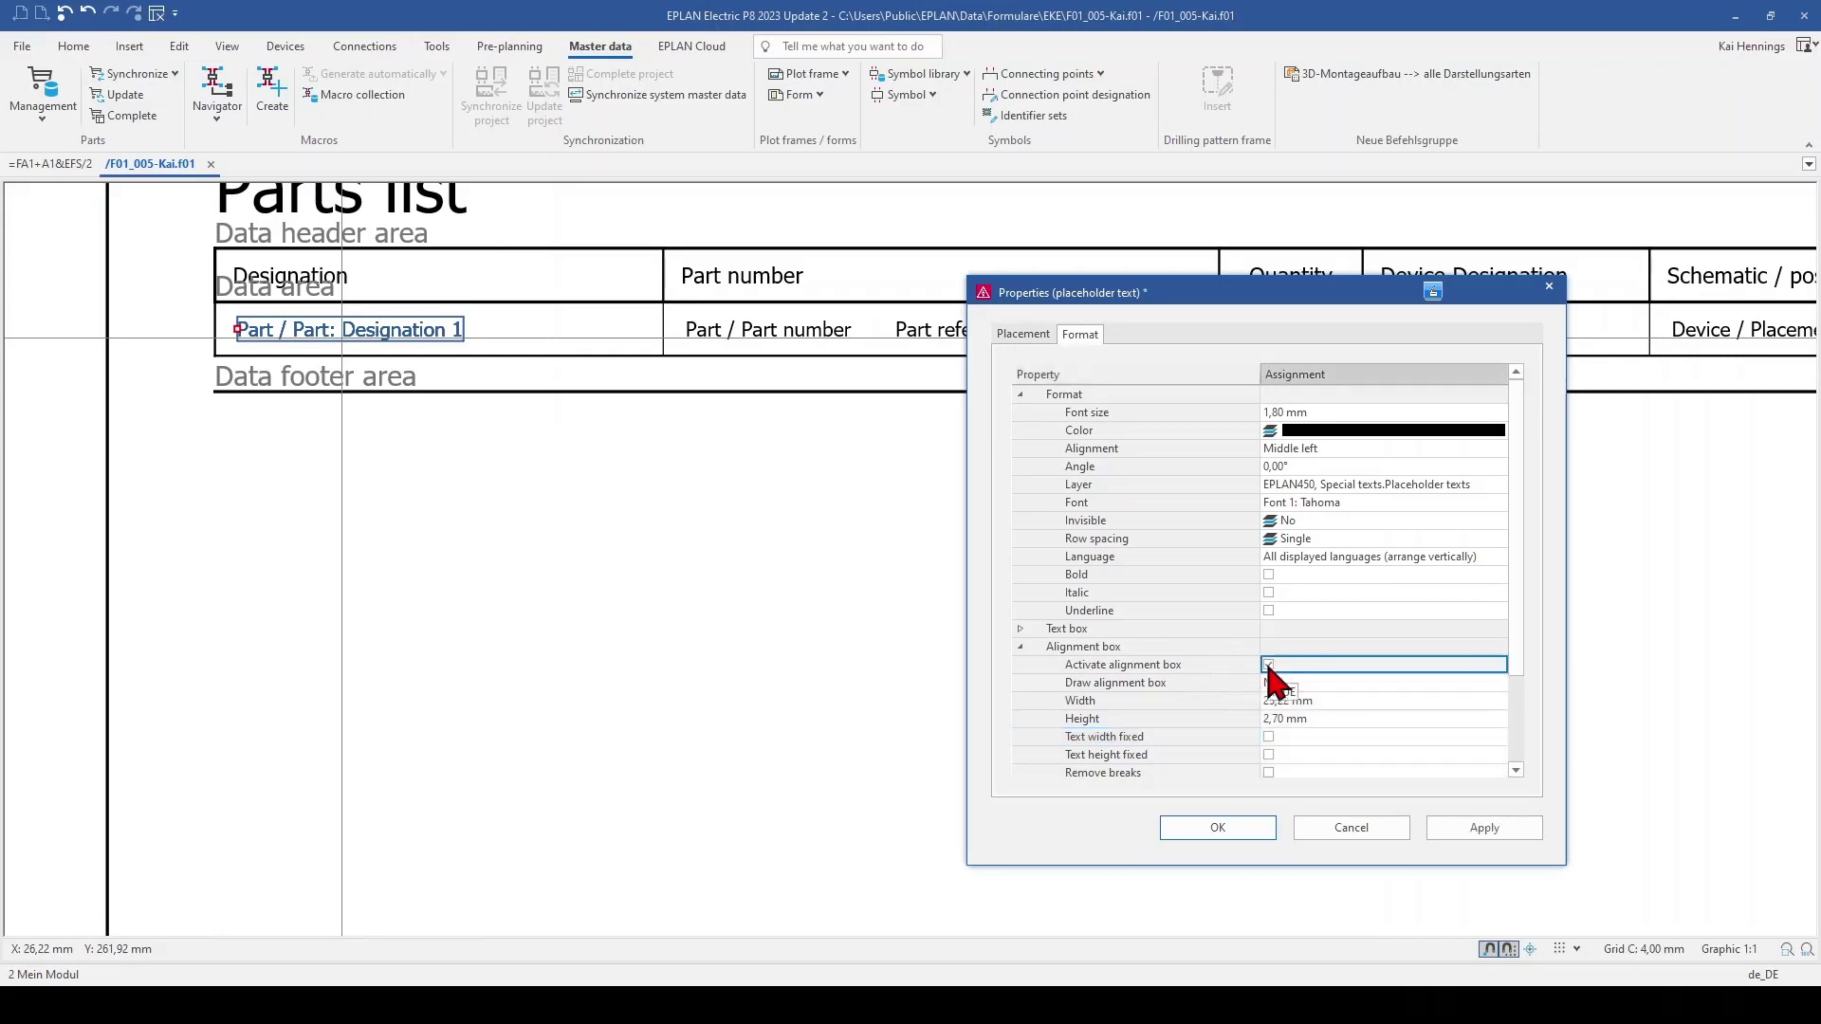
pyautogui.click(1484, 828)
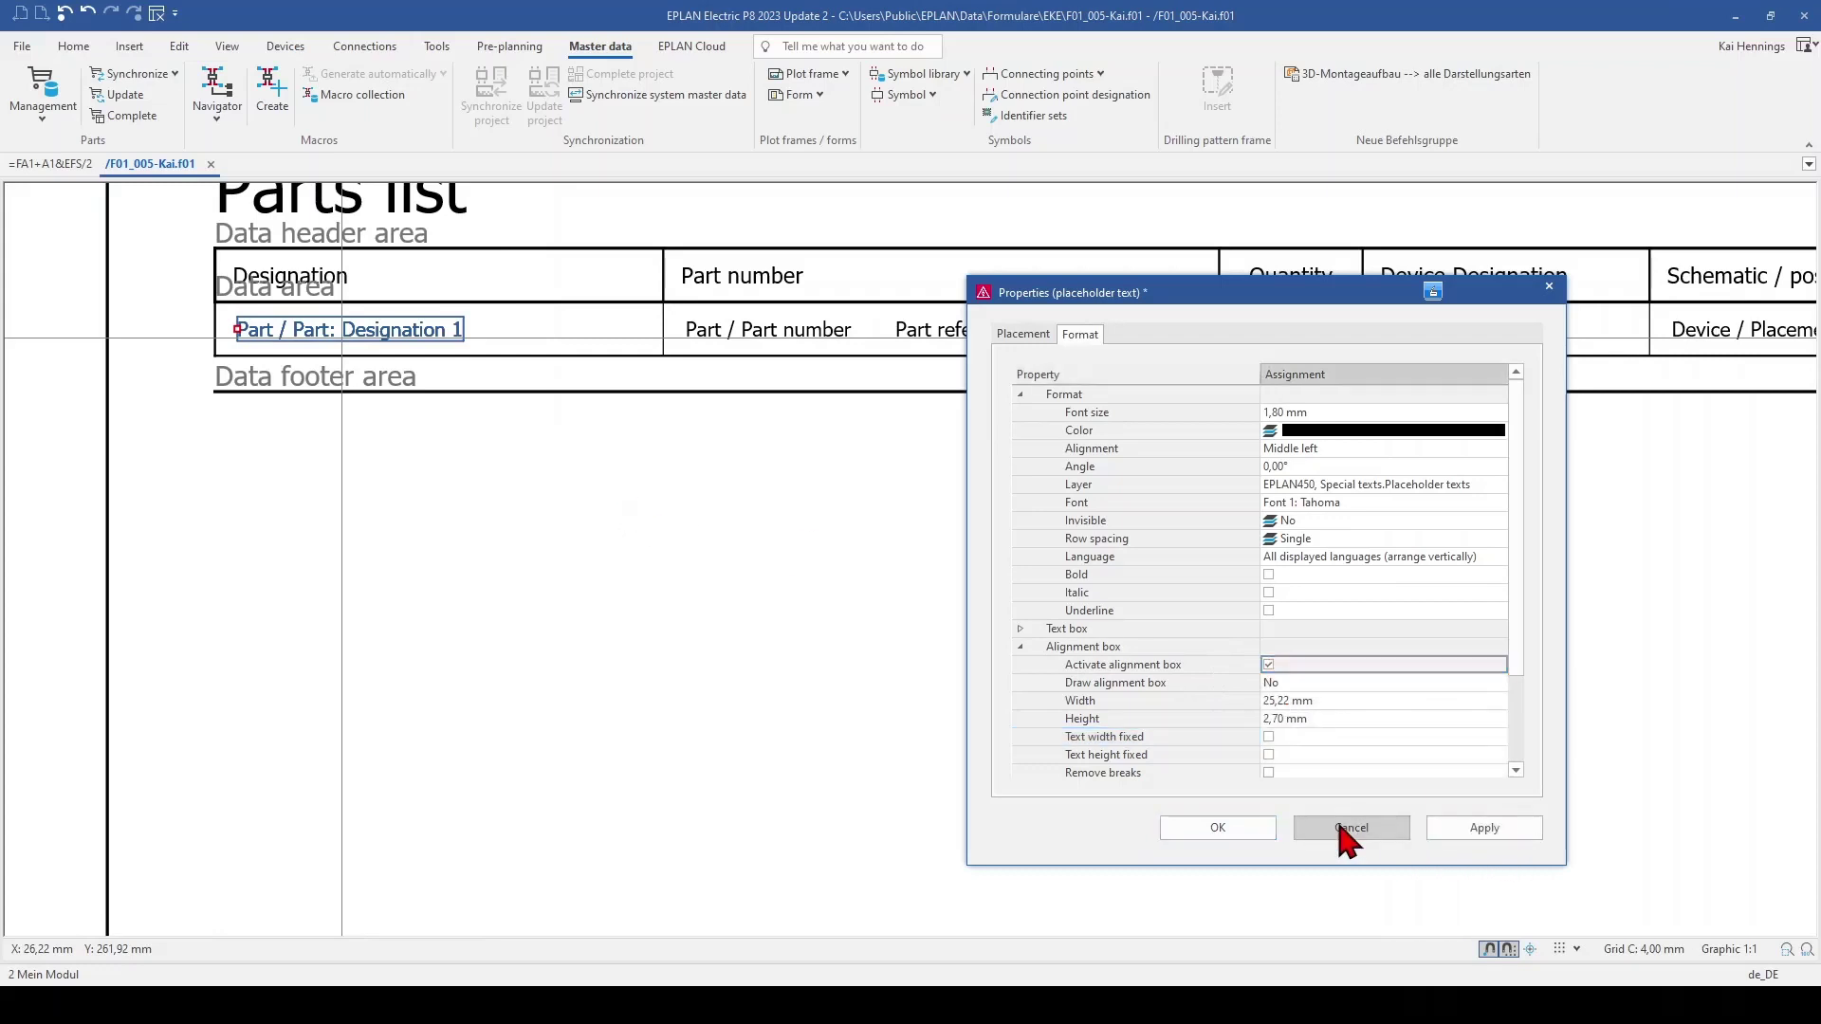
pyautogui.click(1347, 830)
# Measure the Designation column as 50 mm with a linear dimension, then delete it
pyautogui.click(174, 46)
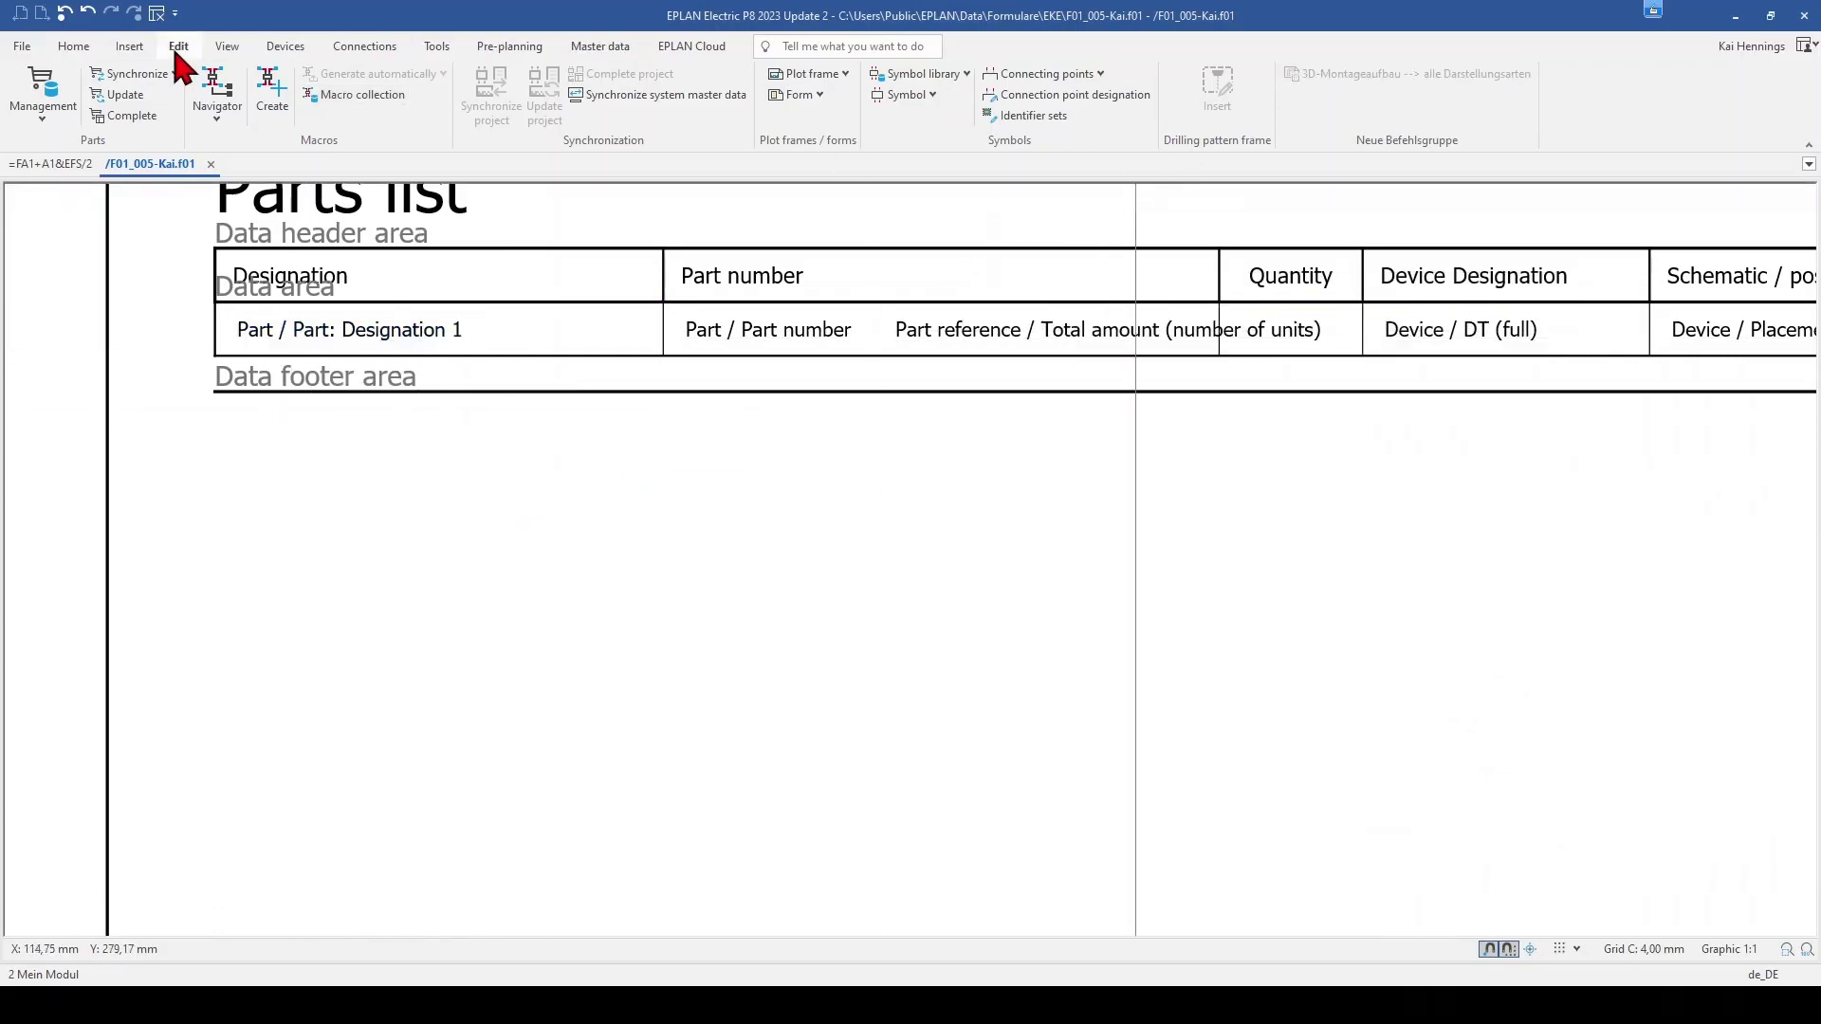
pyautogui.click(133, 47)
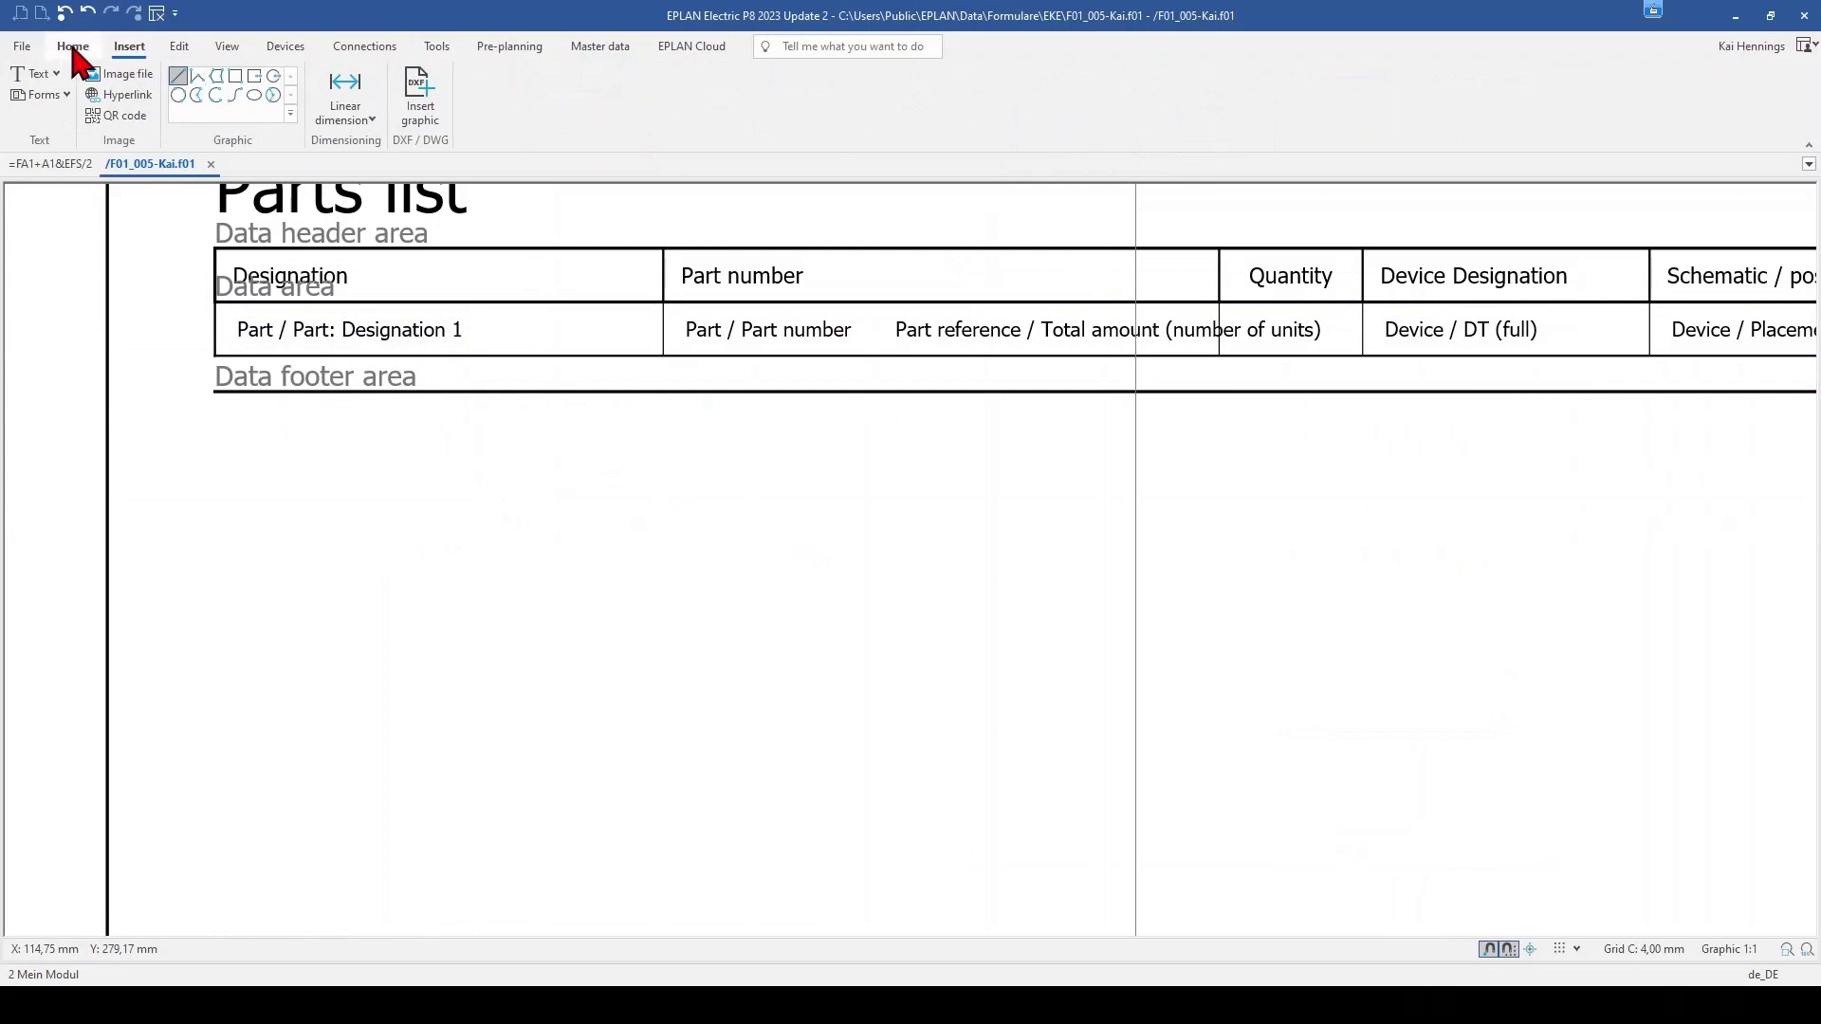
pyautogui.click(345, 93)
pyautogui.click(215, 356)
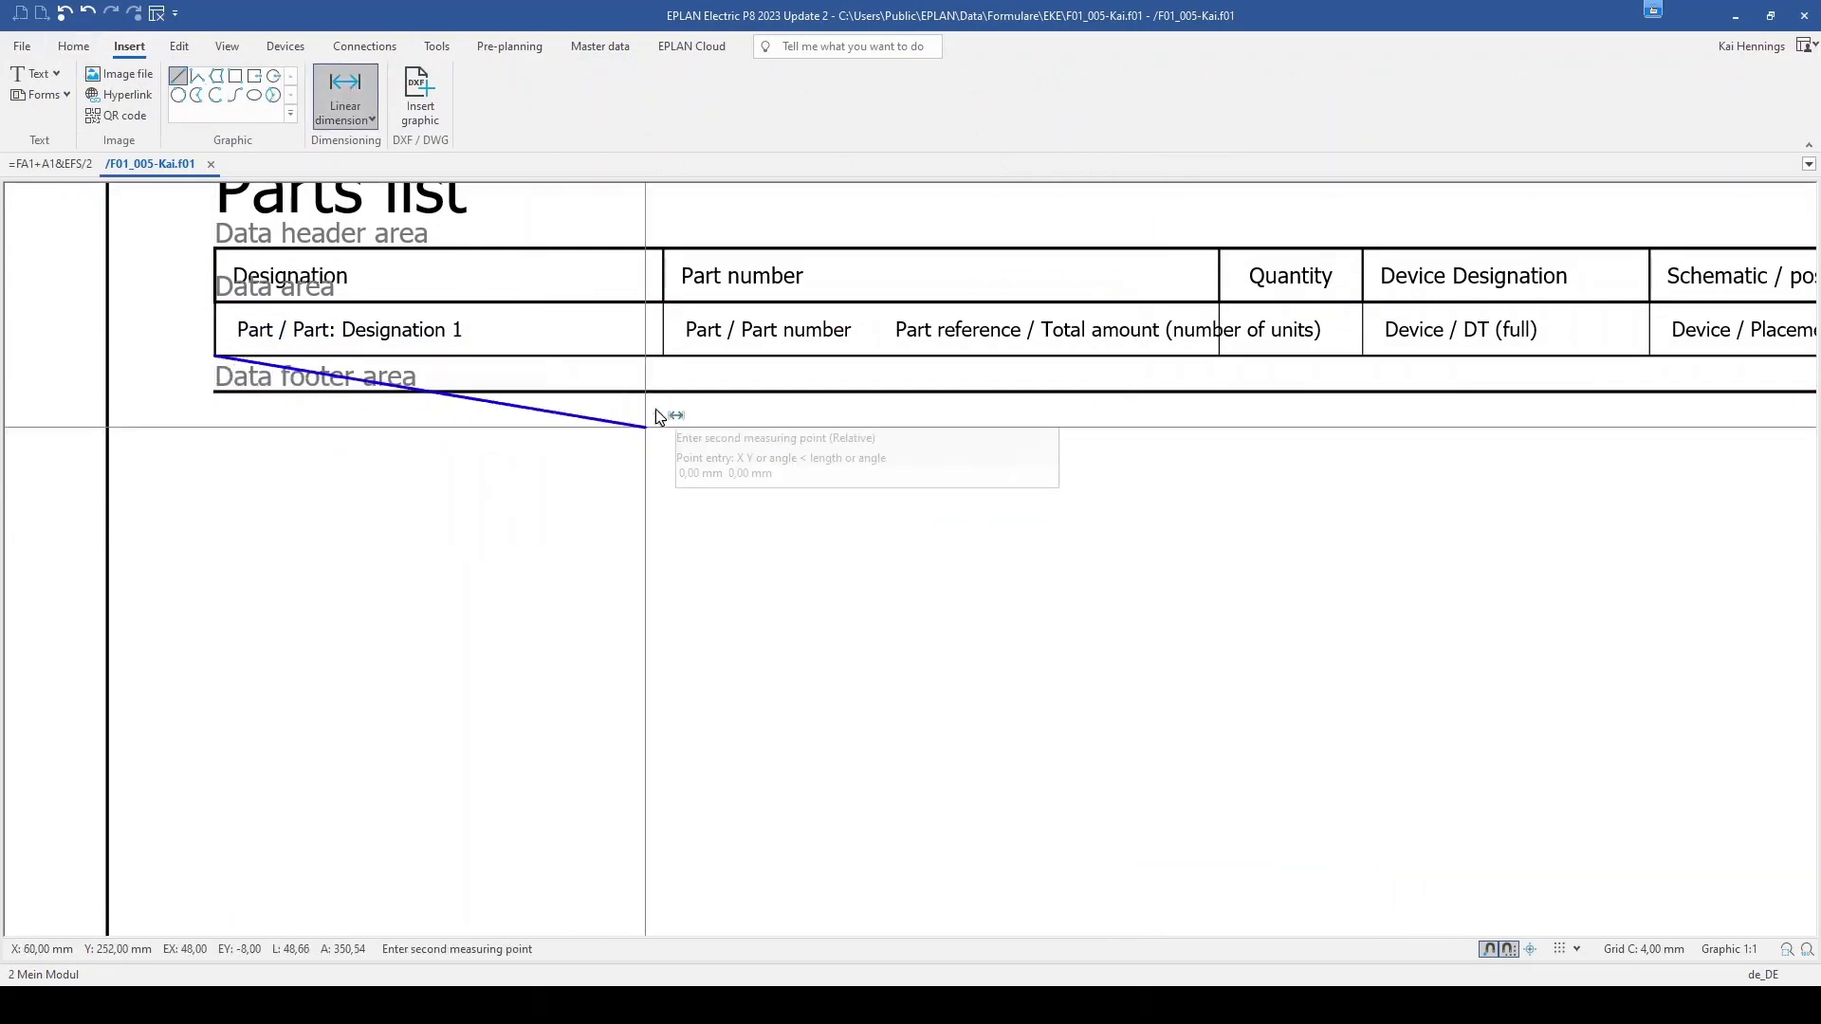
pyautogui.click(663, 355)
pyautogui.click(645, 498)
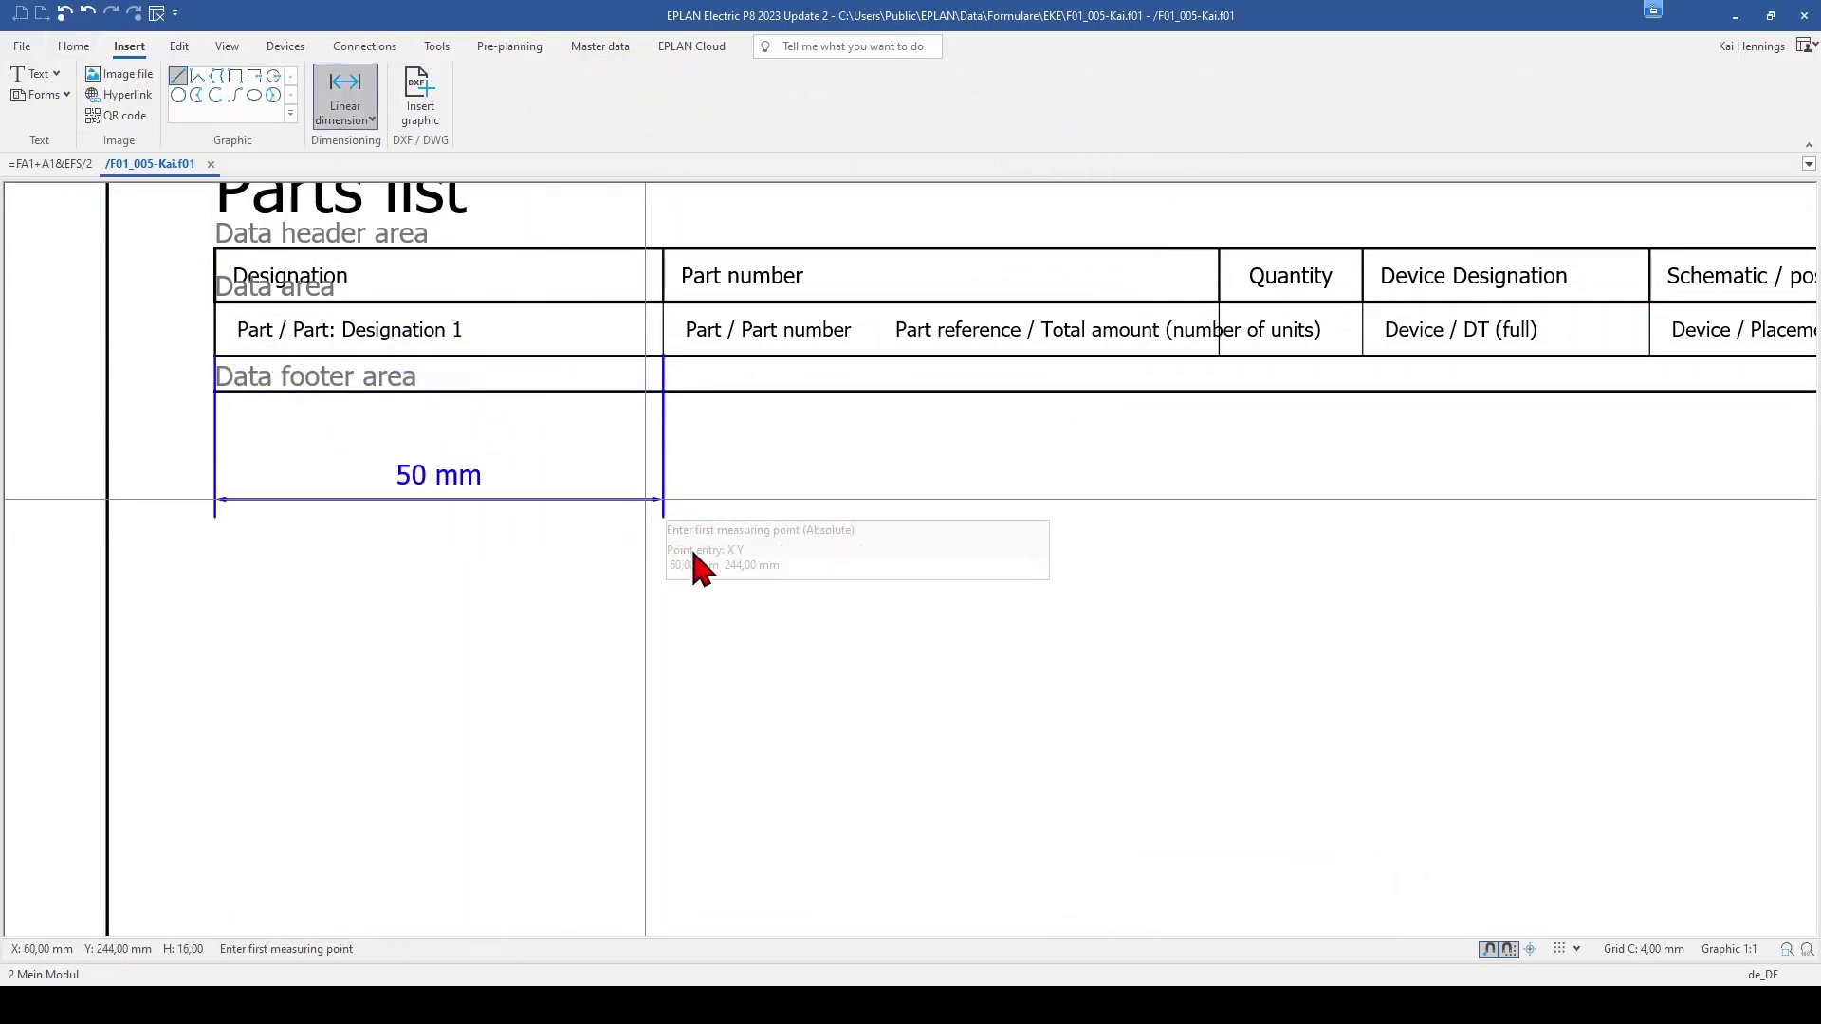
pyautogui.press('Escape')
pyautogui.click(448, 497)
pyautogui.press('Delete')
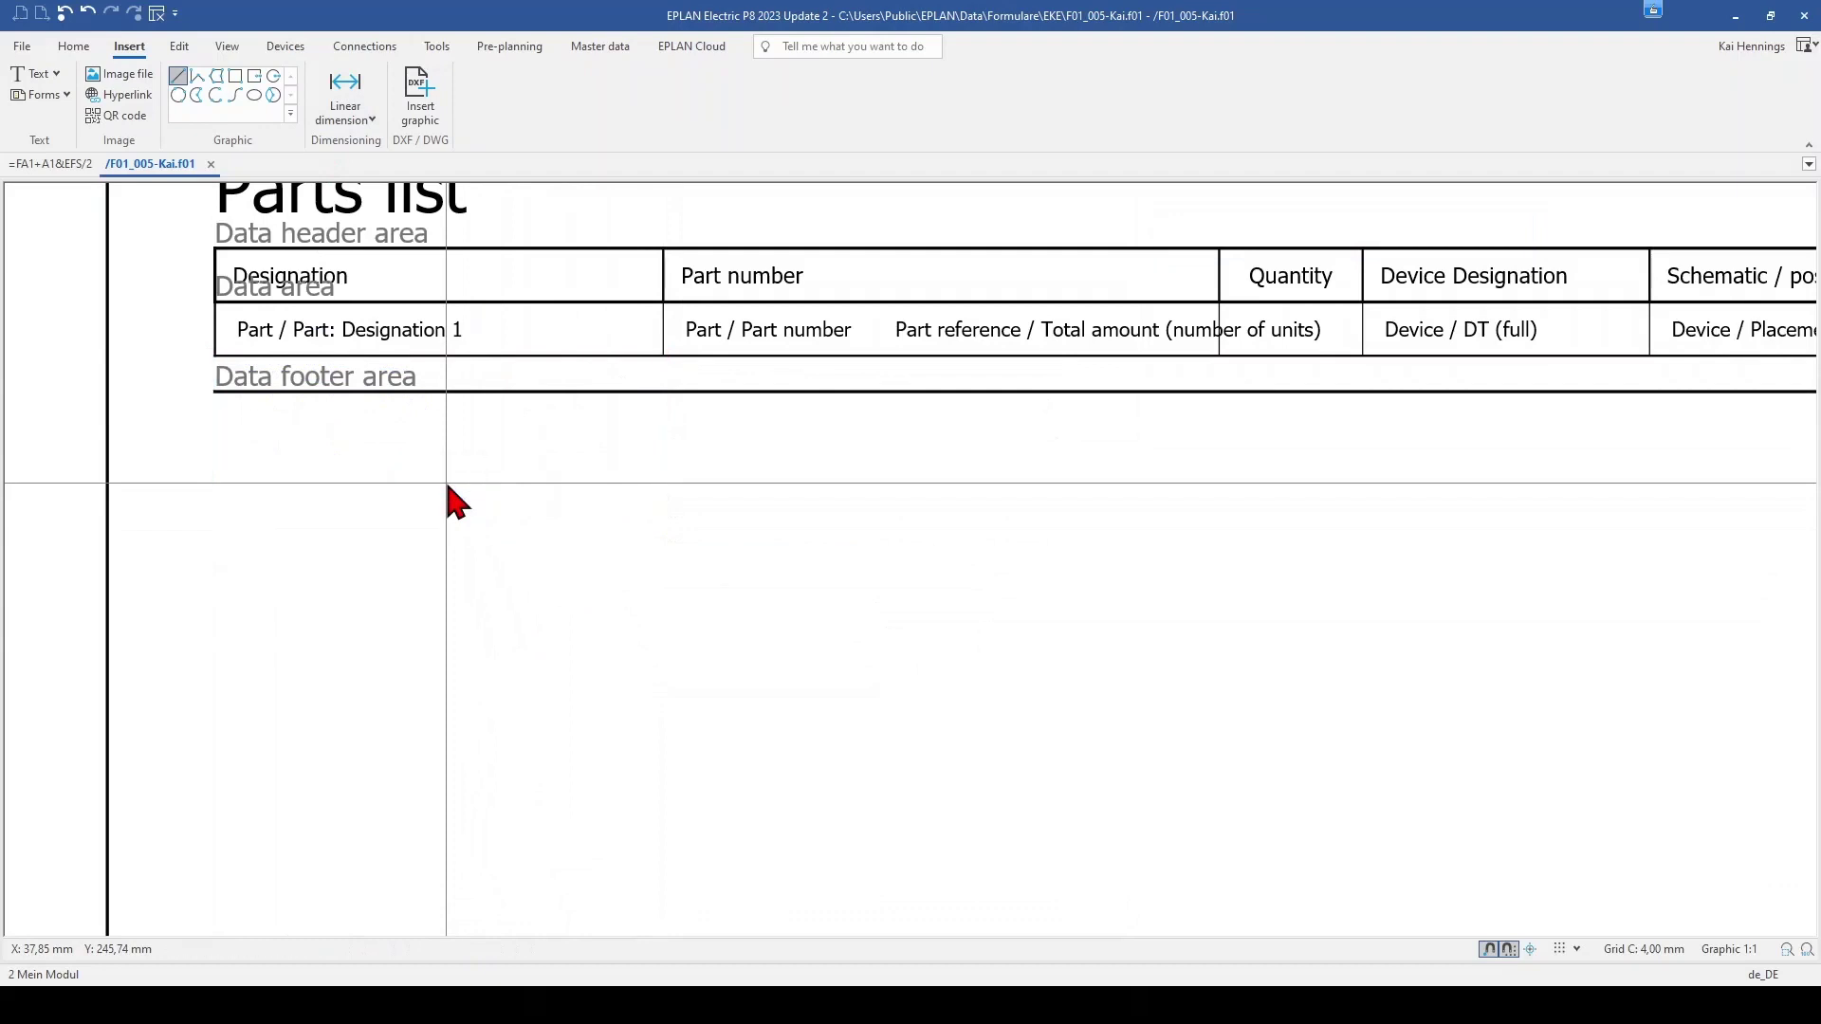
# Give the Designation placeholder a 49 mm alignment box with fixed text width
pyautogui.doubleClick(353, 332)
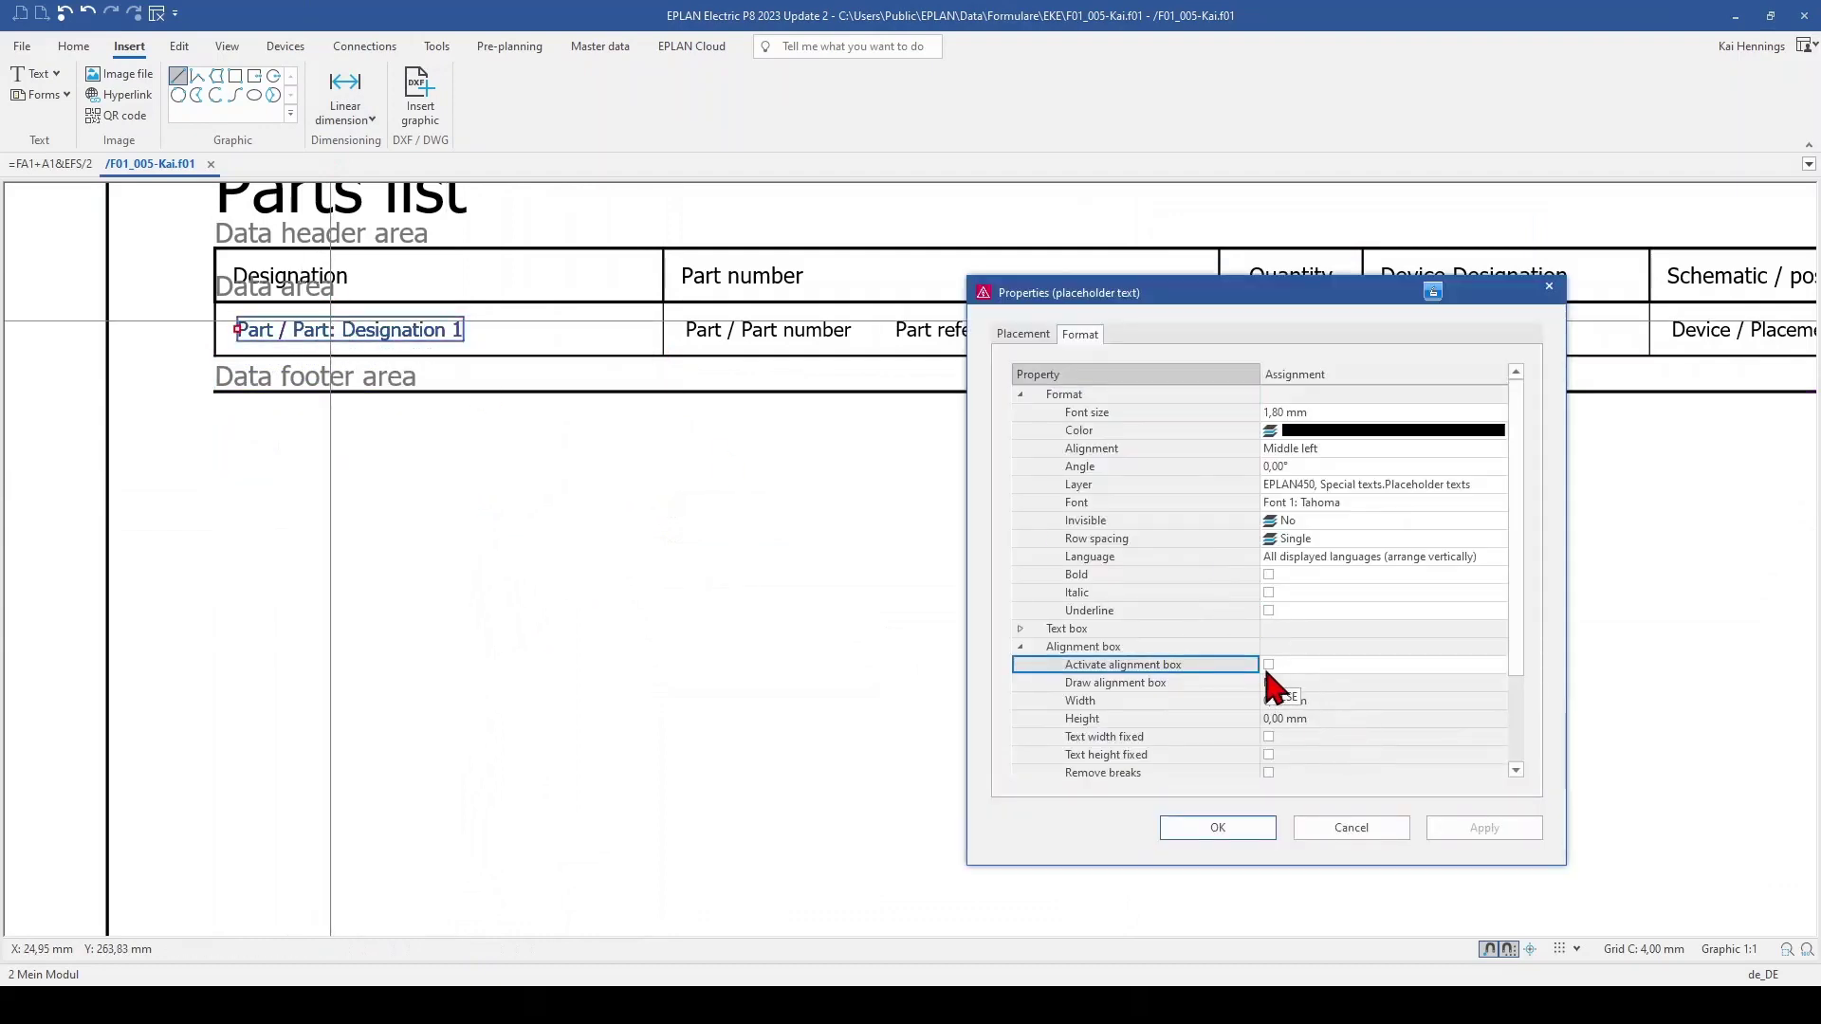
pyautogui.click(1268, 665)
pyautogui.click(1279, 708)
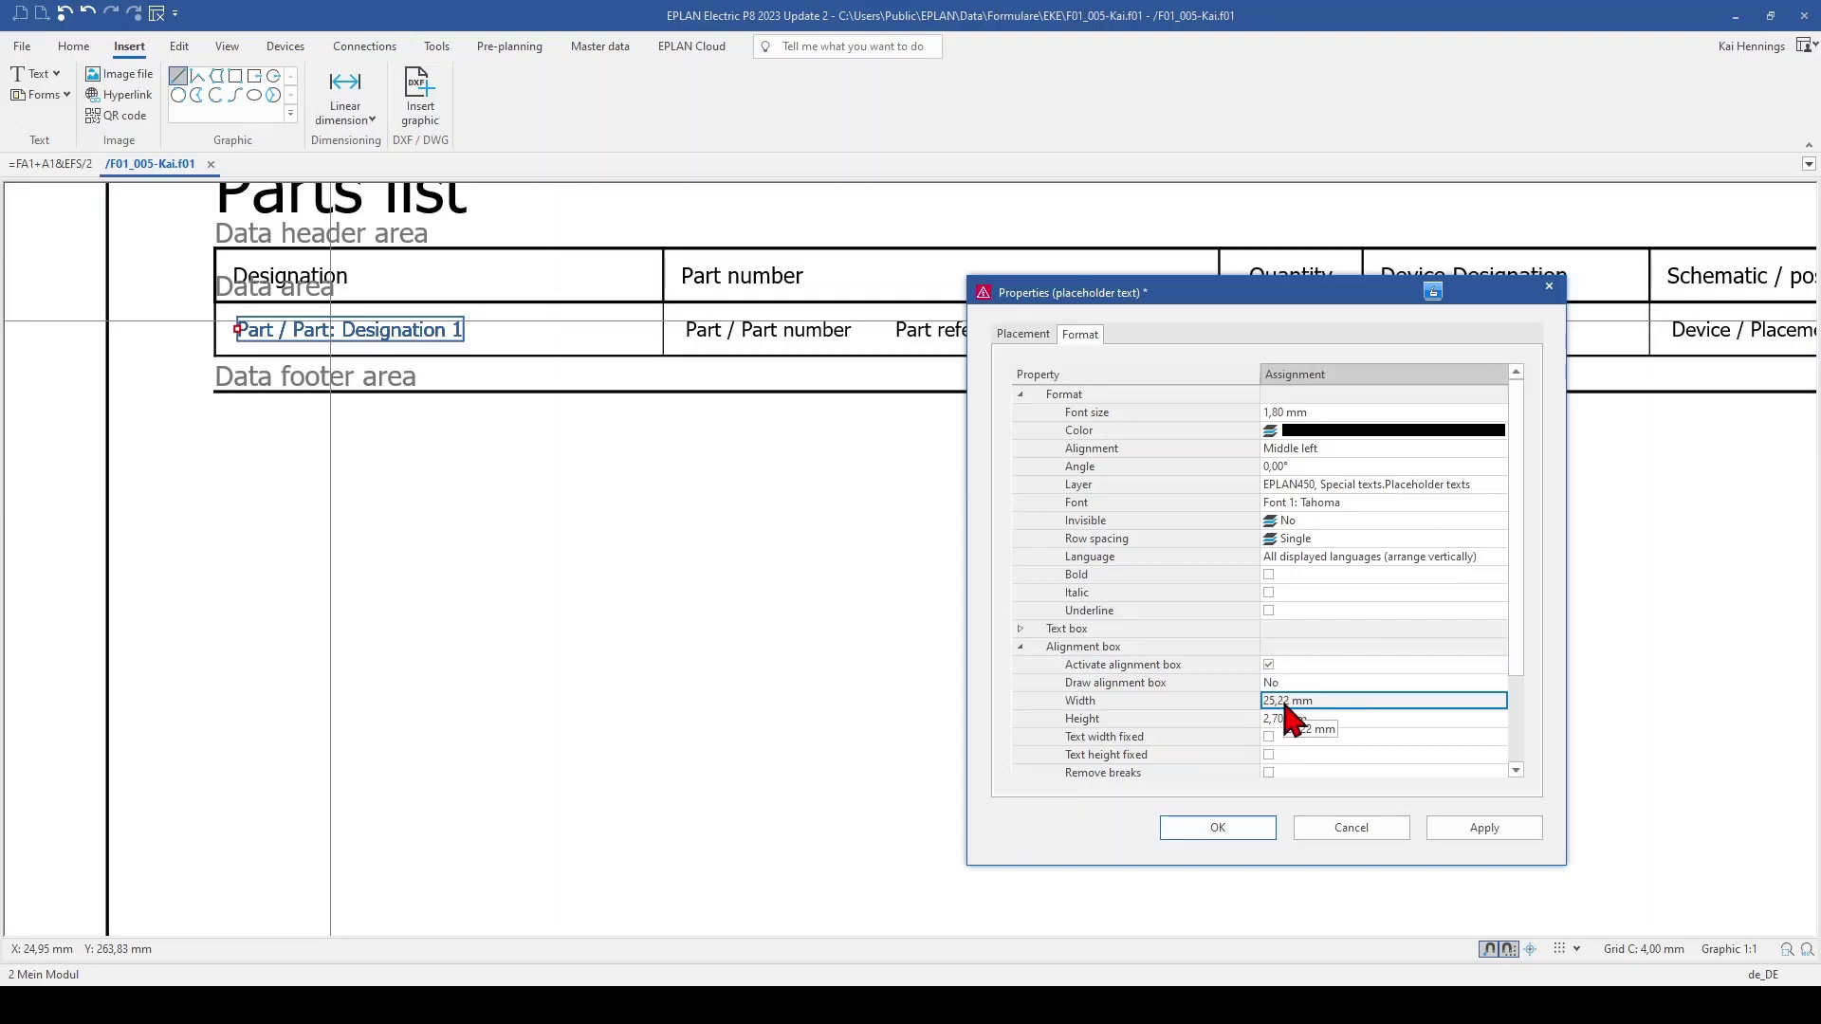
pyautogui.click(1291, 700)
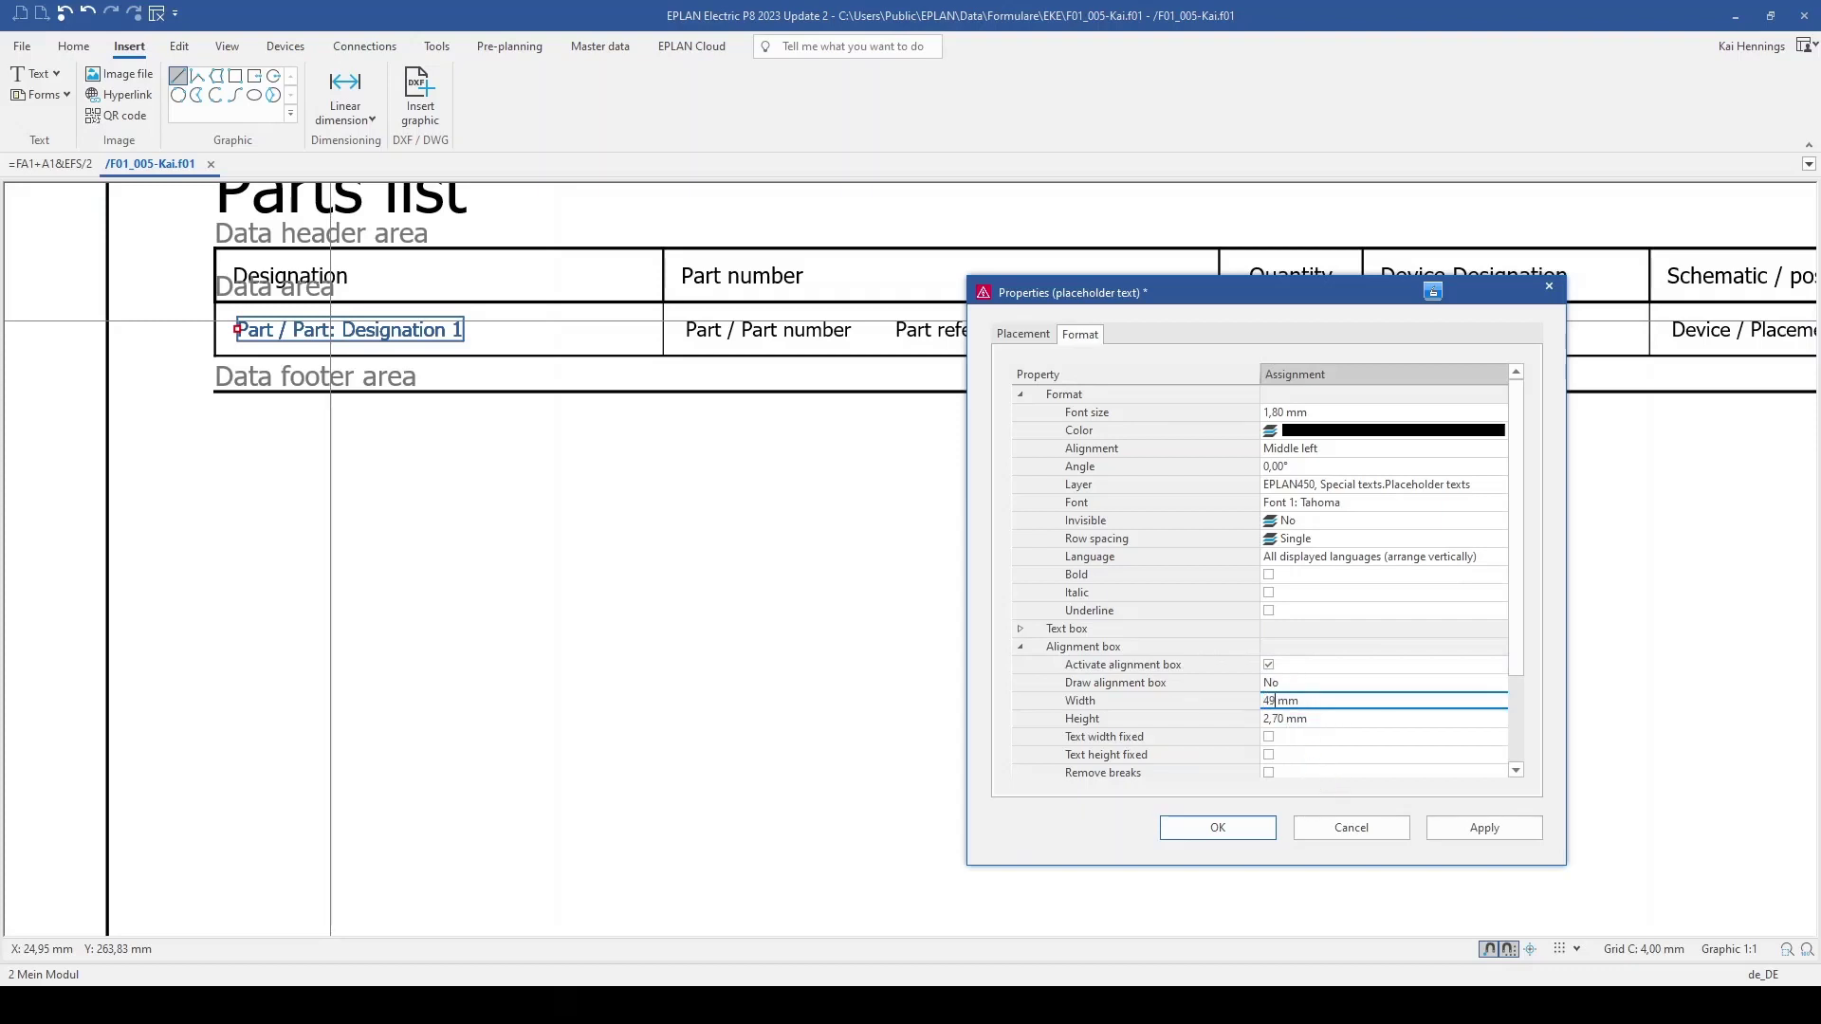
pyautogui.write('49 mm')
pyautogui.click(1269, 737)
pyautogui.scroll(-2, 1146, 726)
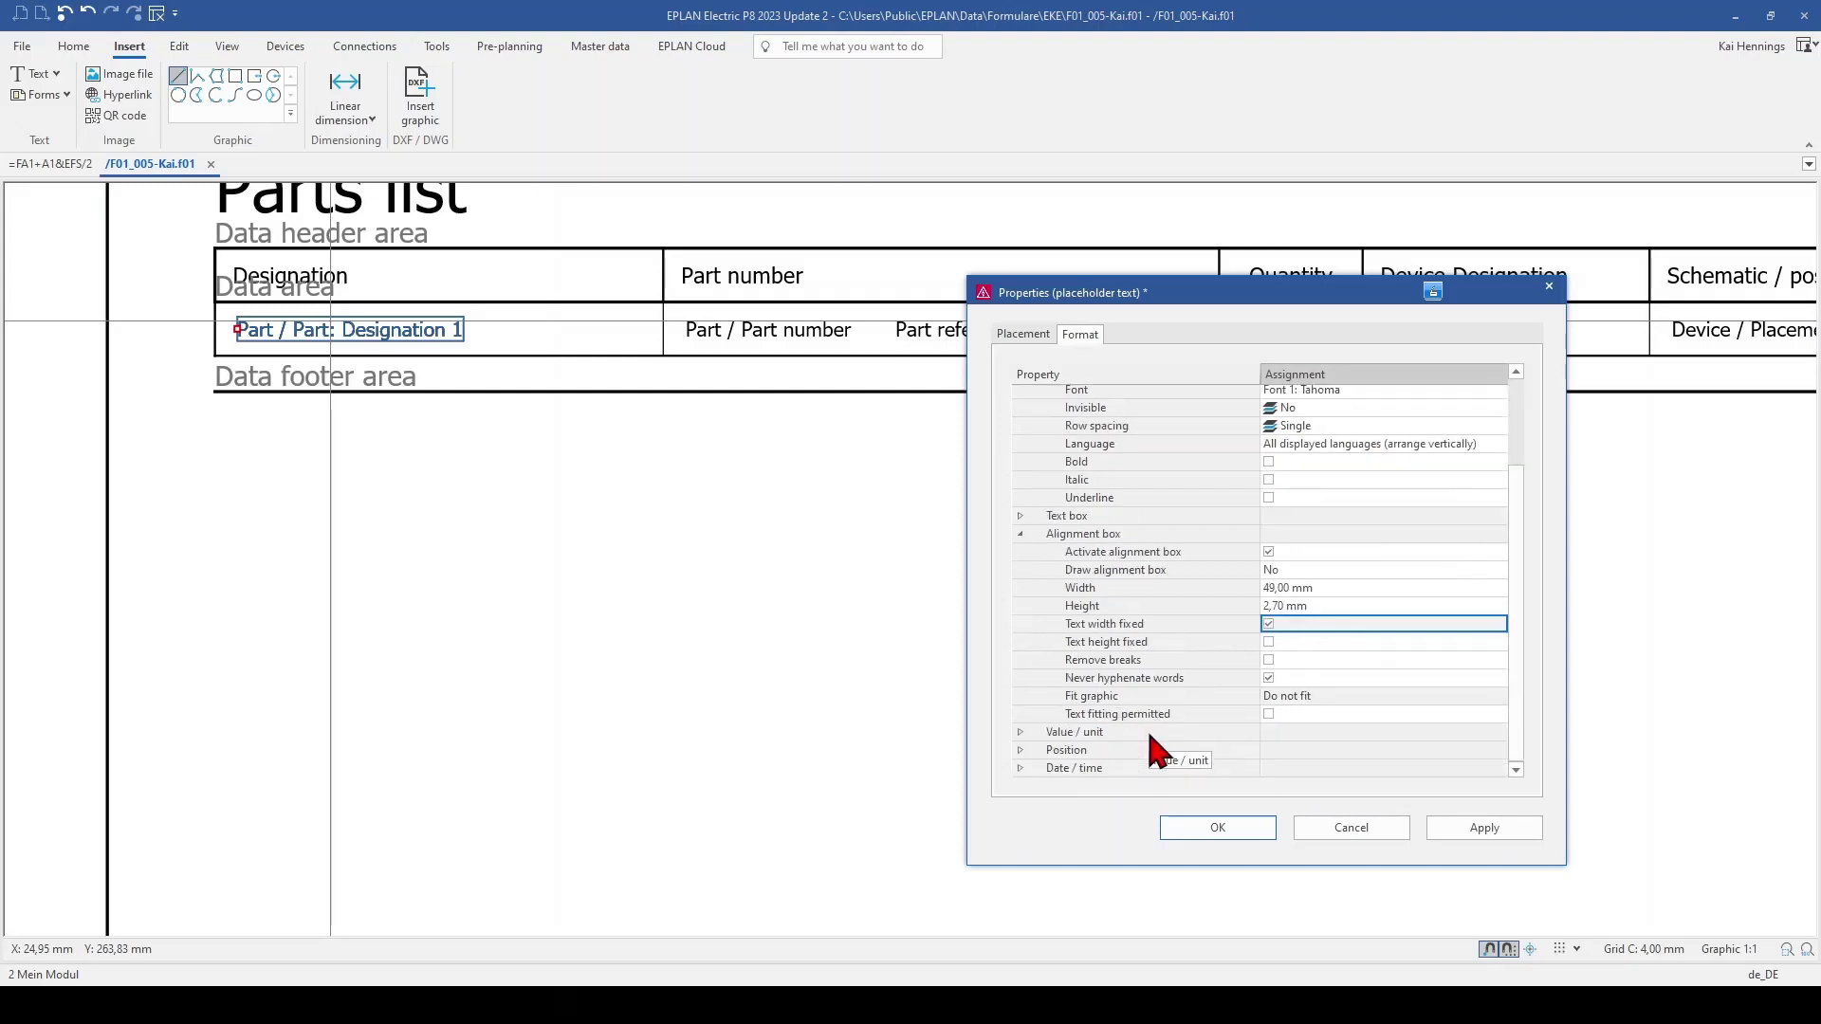
pyautogui.click(1215, 827)
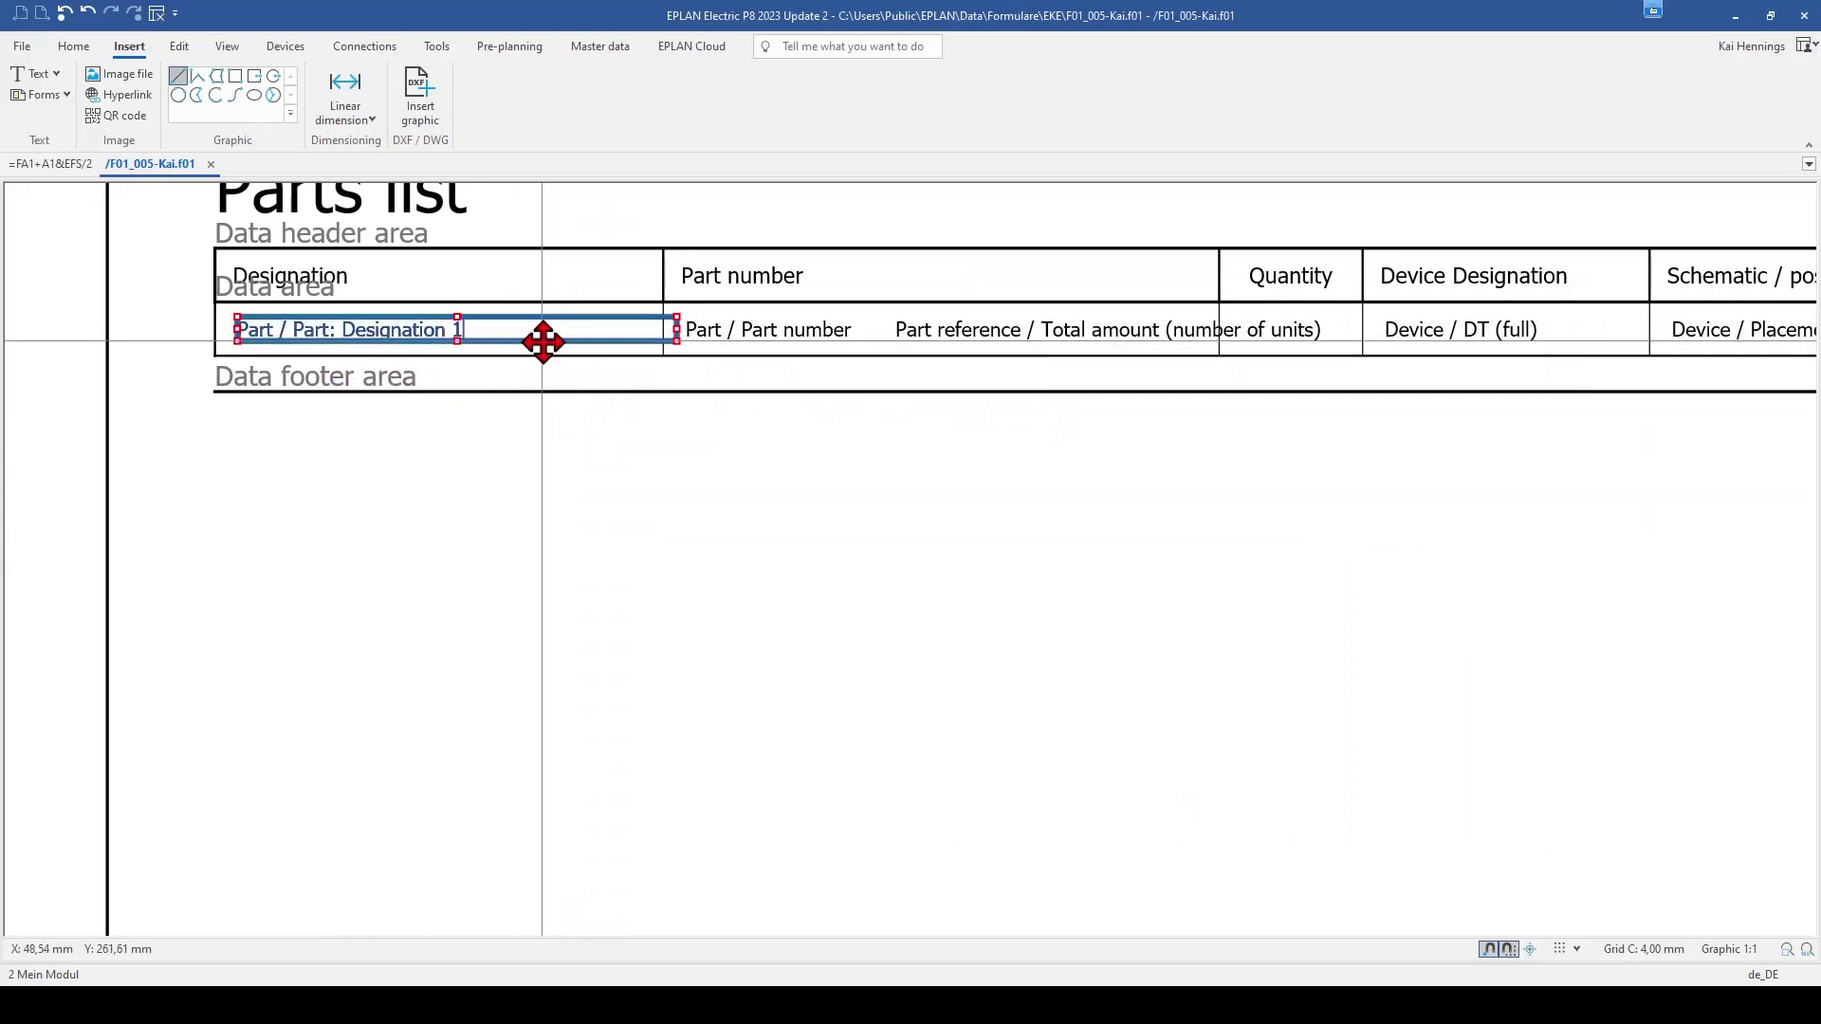
# Drag the Designation placeholder flush to its cell's left edge
pyautogui.moveTo(542, 342); pyautogui.dragTo(237, 339)
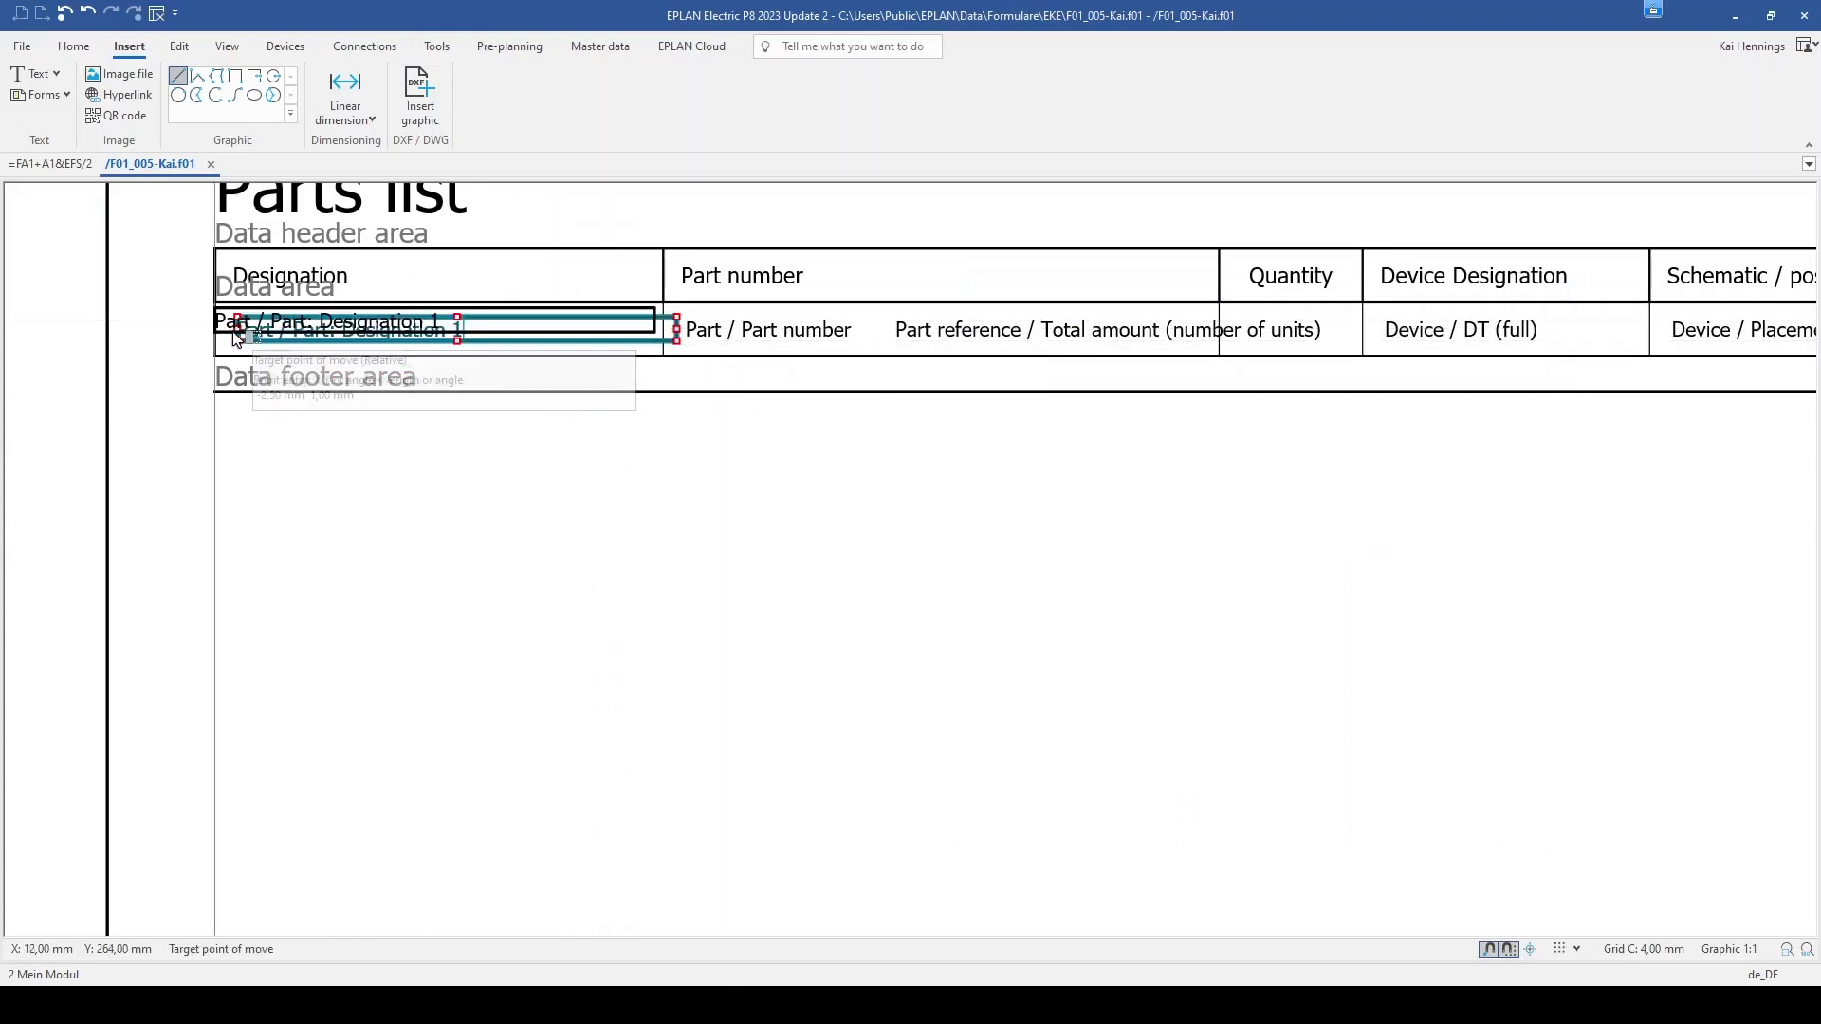
pyautogui.click(236, 338)
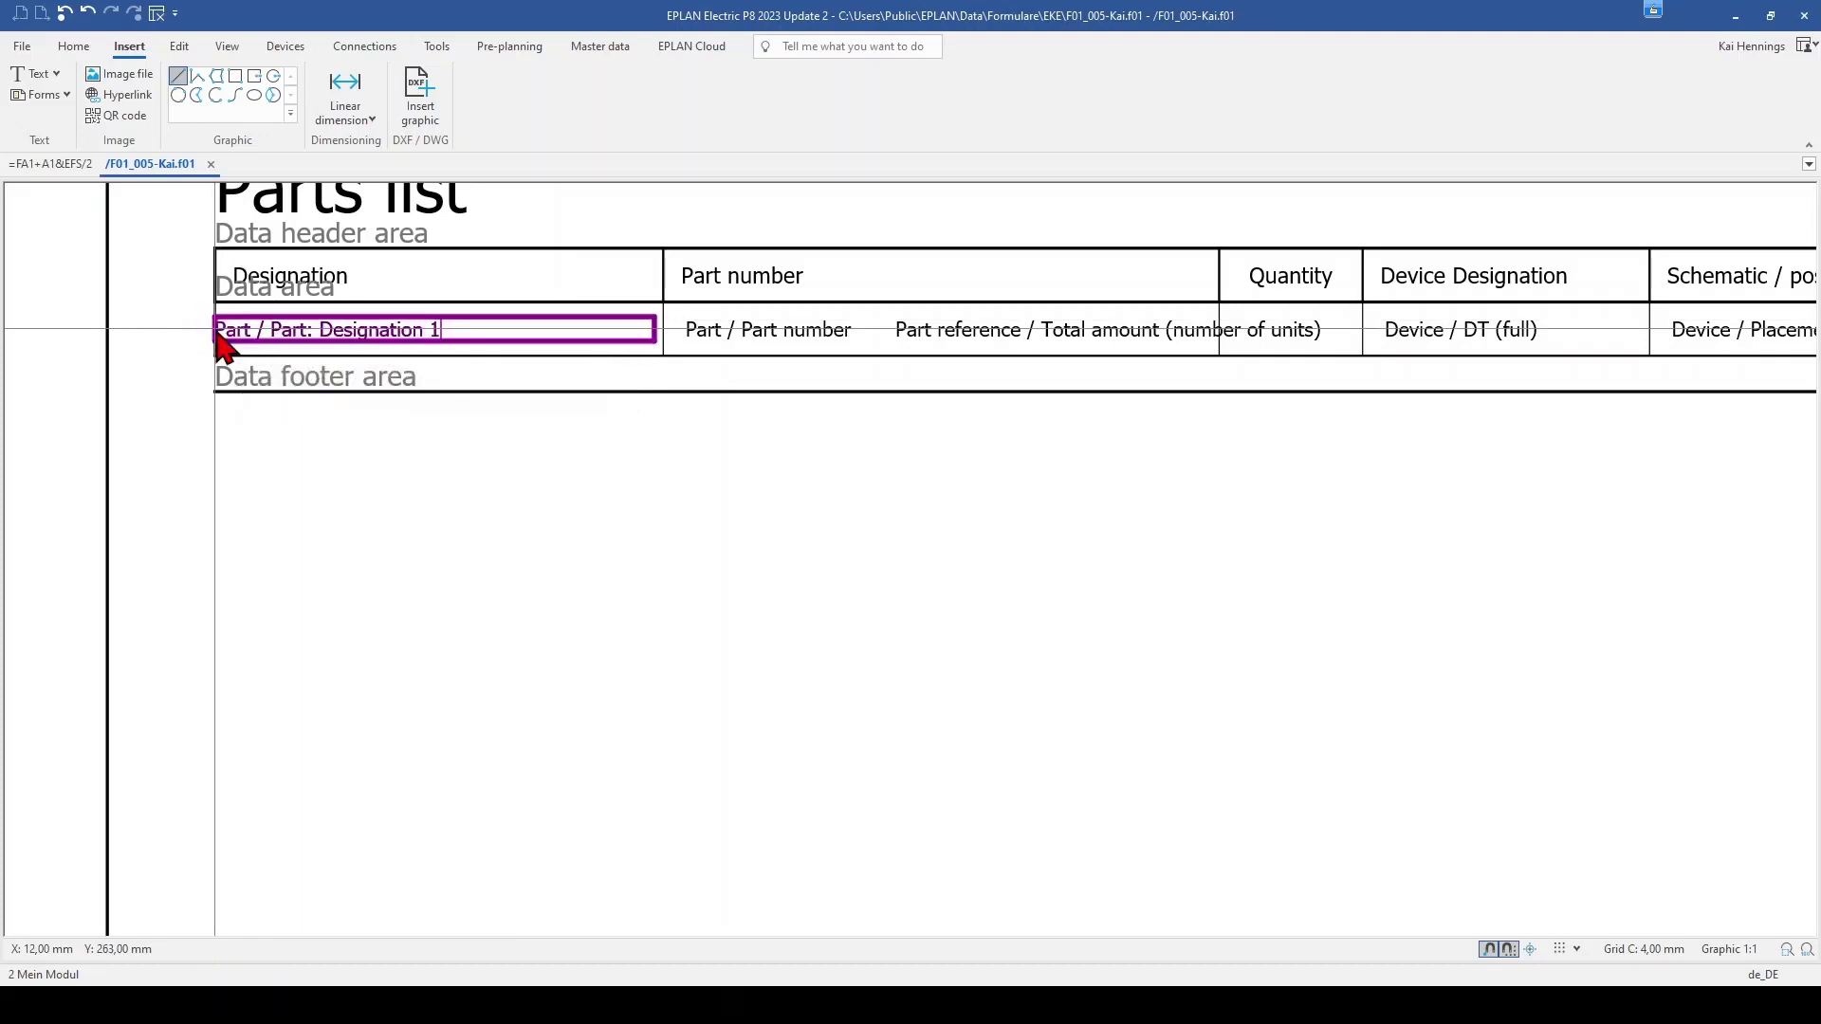
pyautogui.scroll(-2, 249, 473)
# Close the form editor and update the open project with the changed form
pyautogui.press('F12')
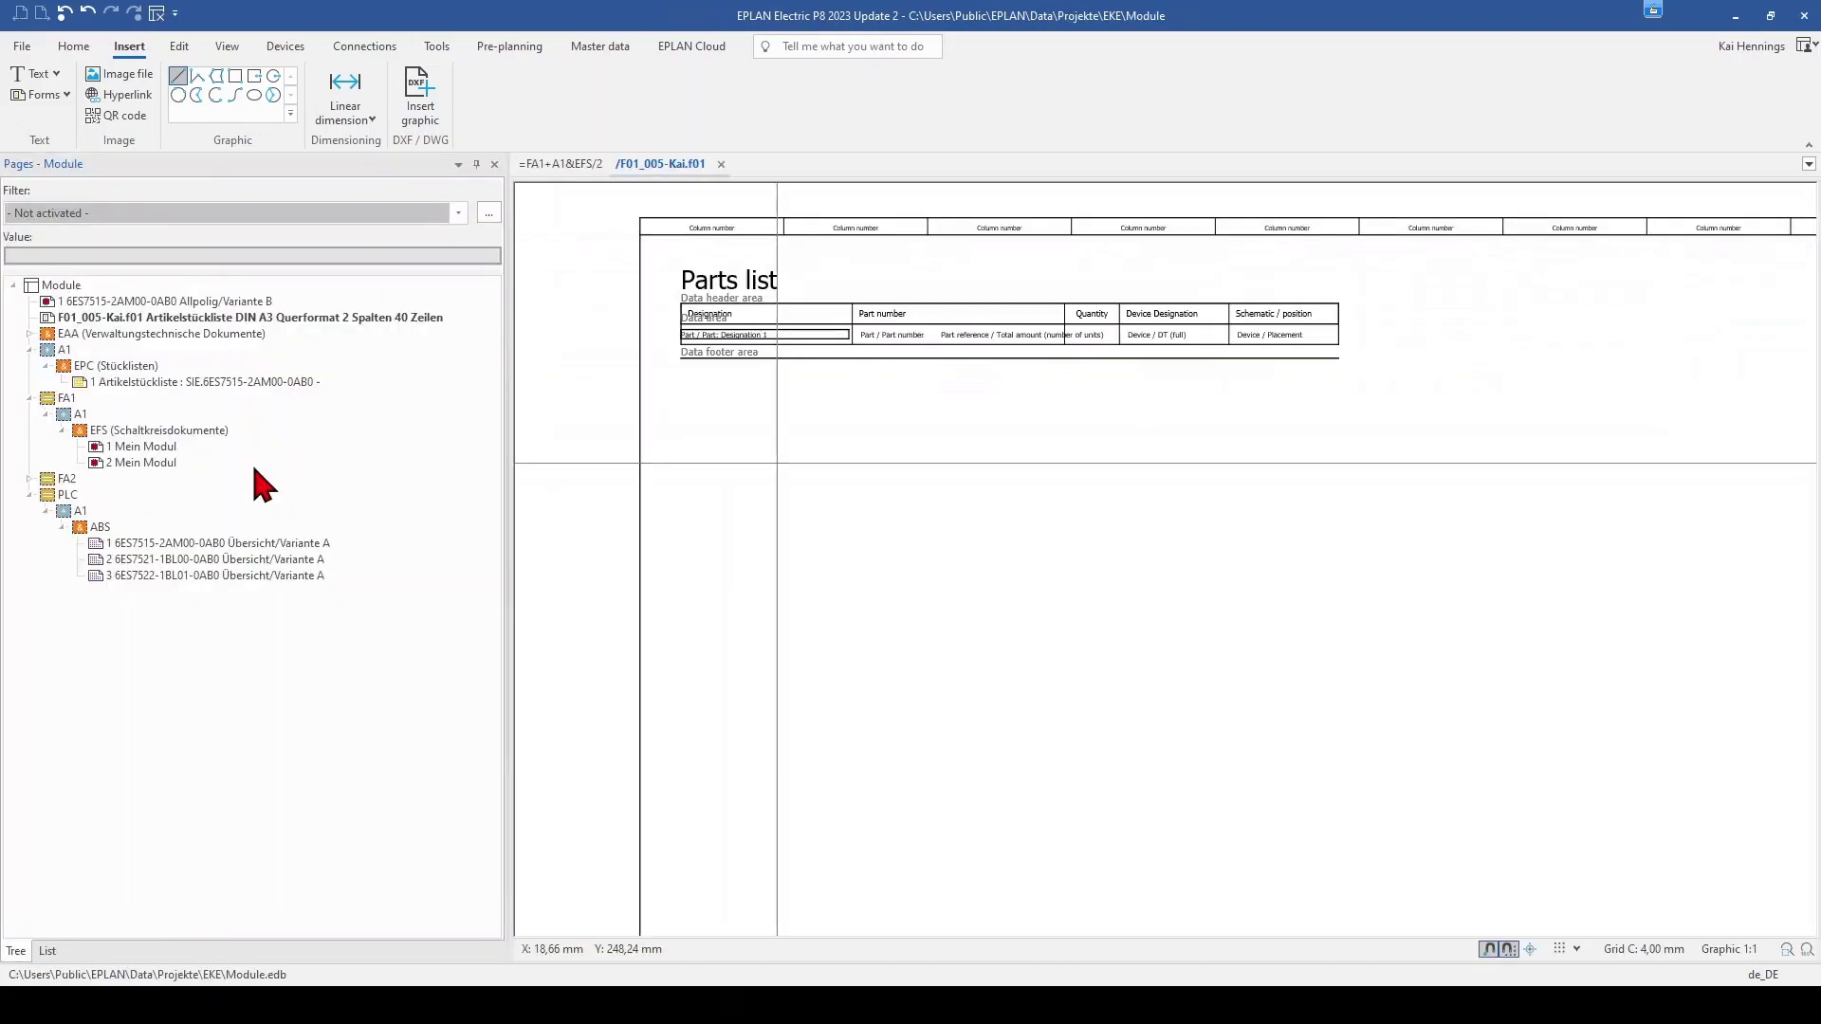
pyautogui.rightClick(262, 322)
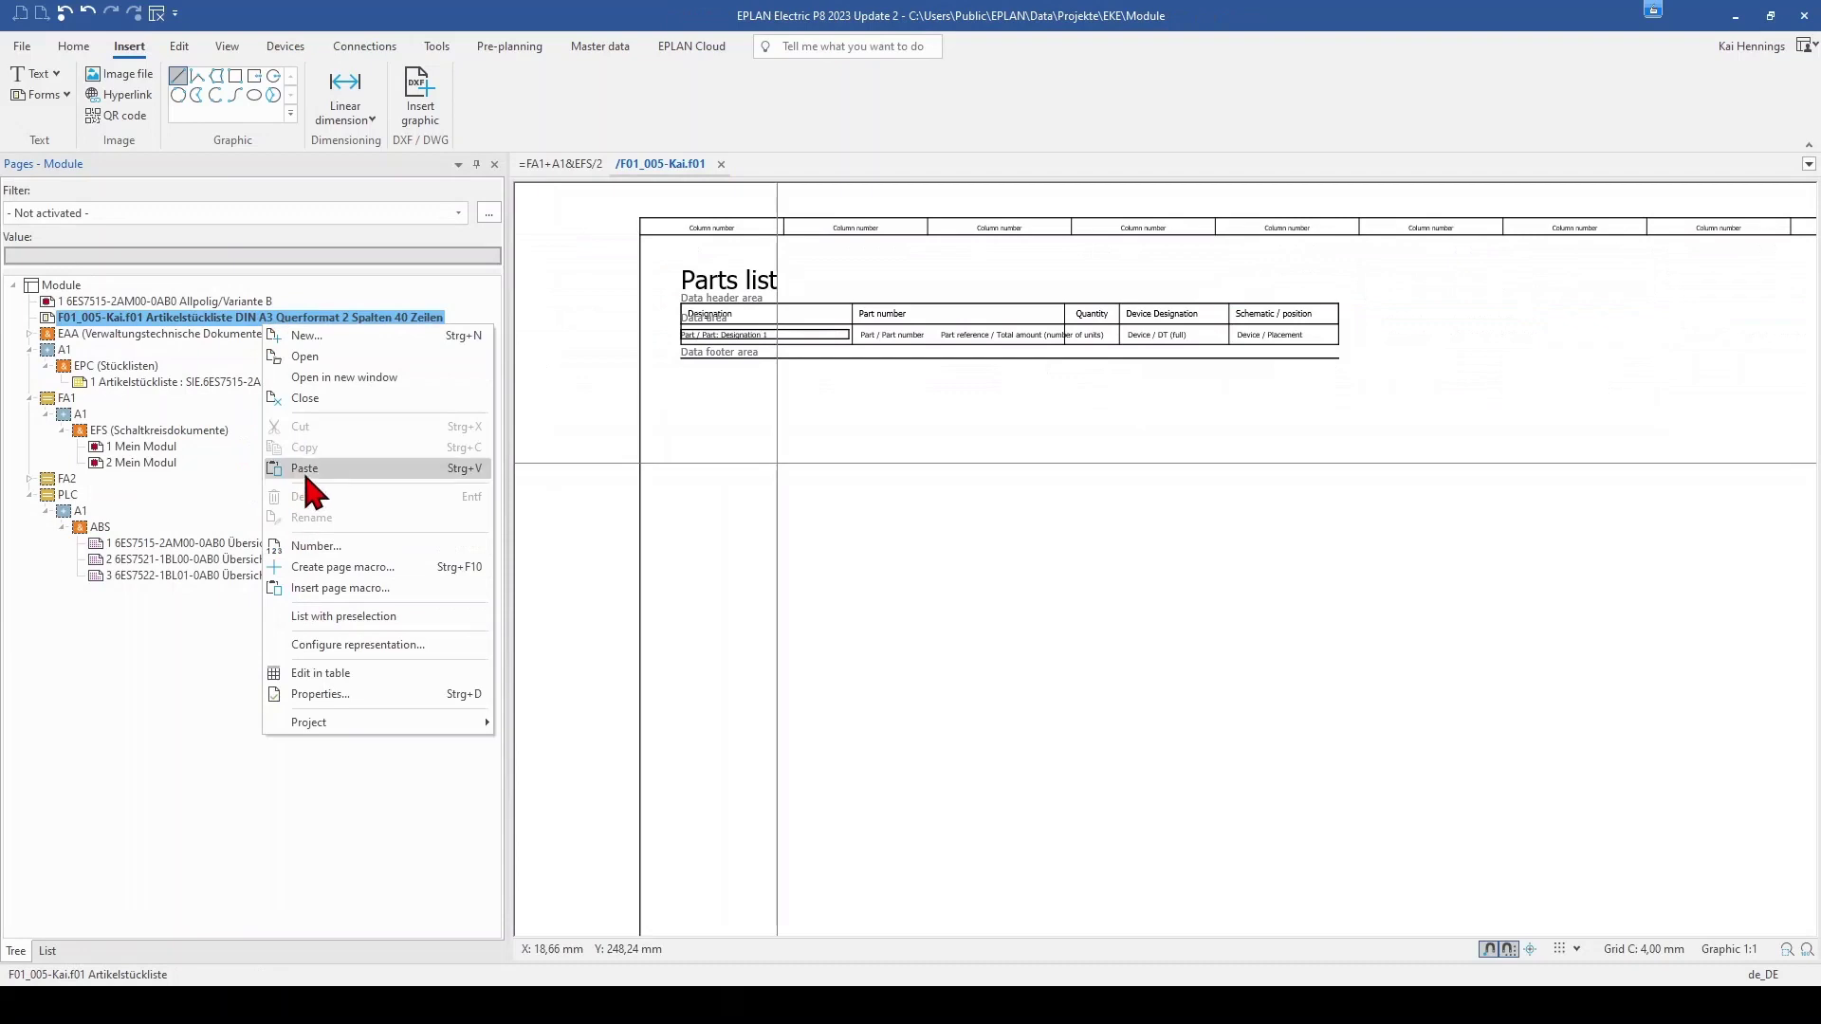
pyautogui.click(317, 392)
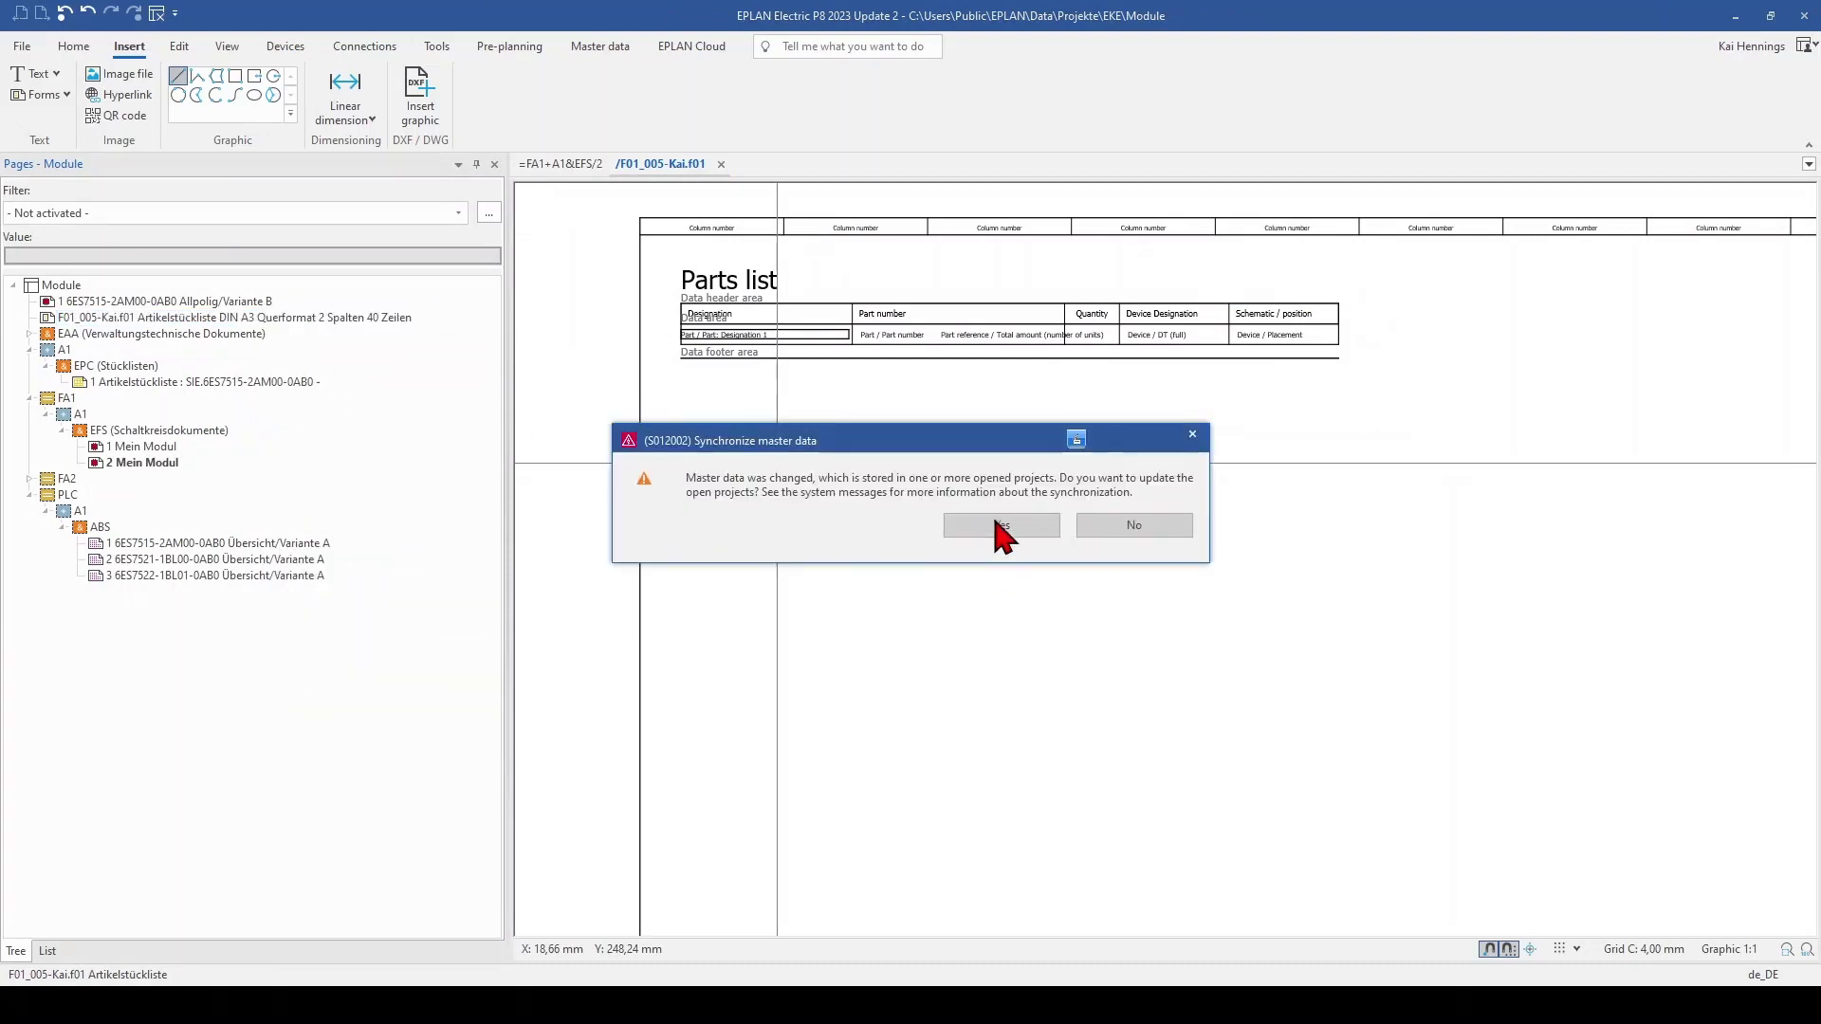
pyautogui.click(998, 527)
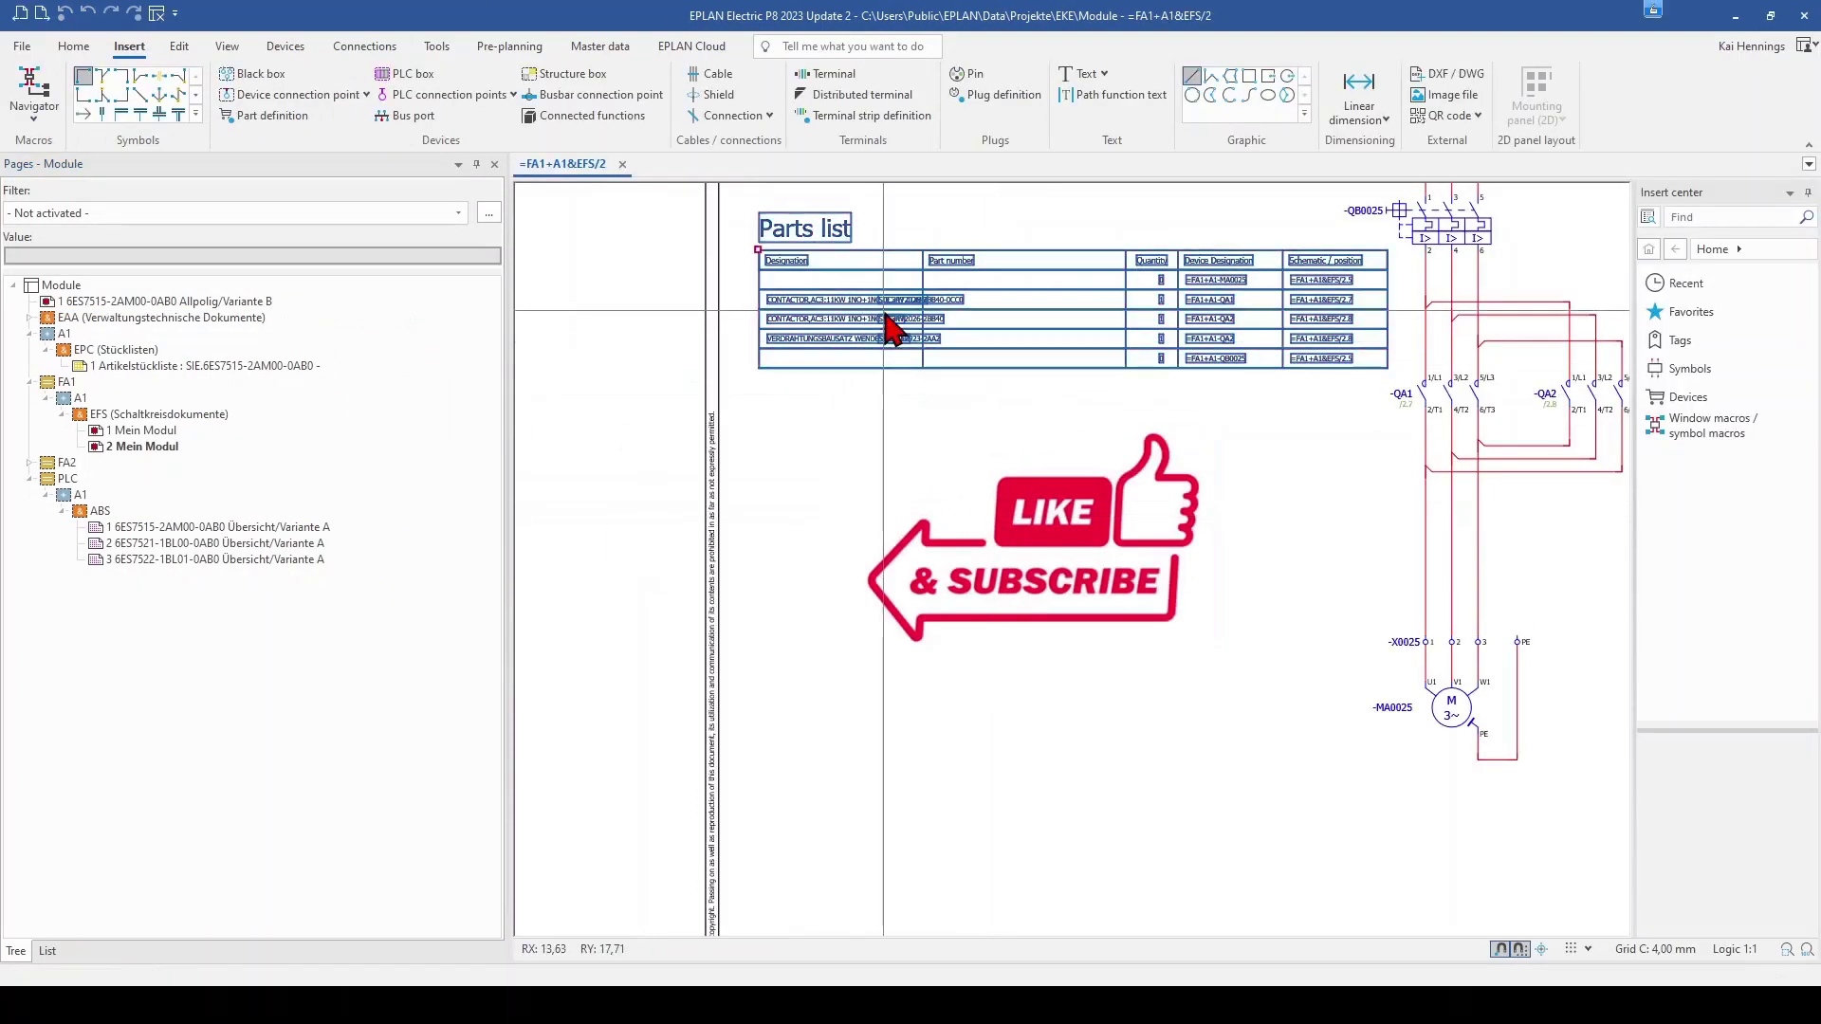
# Update the project's reports so the parts list is regenerated
pyautogui.click(583, 44)
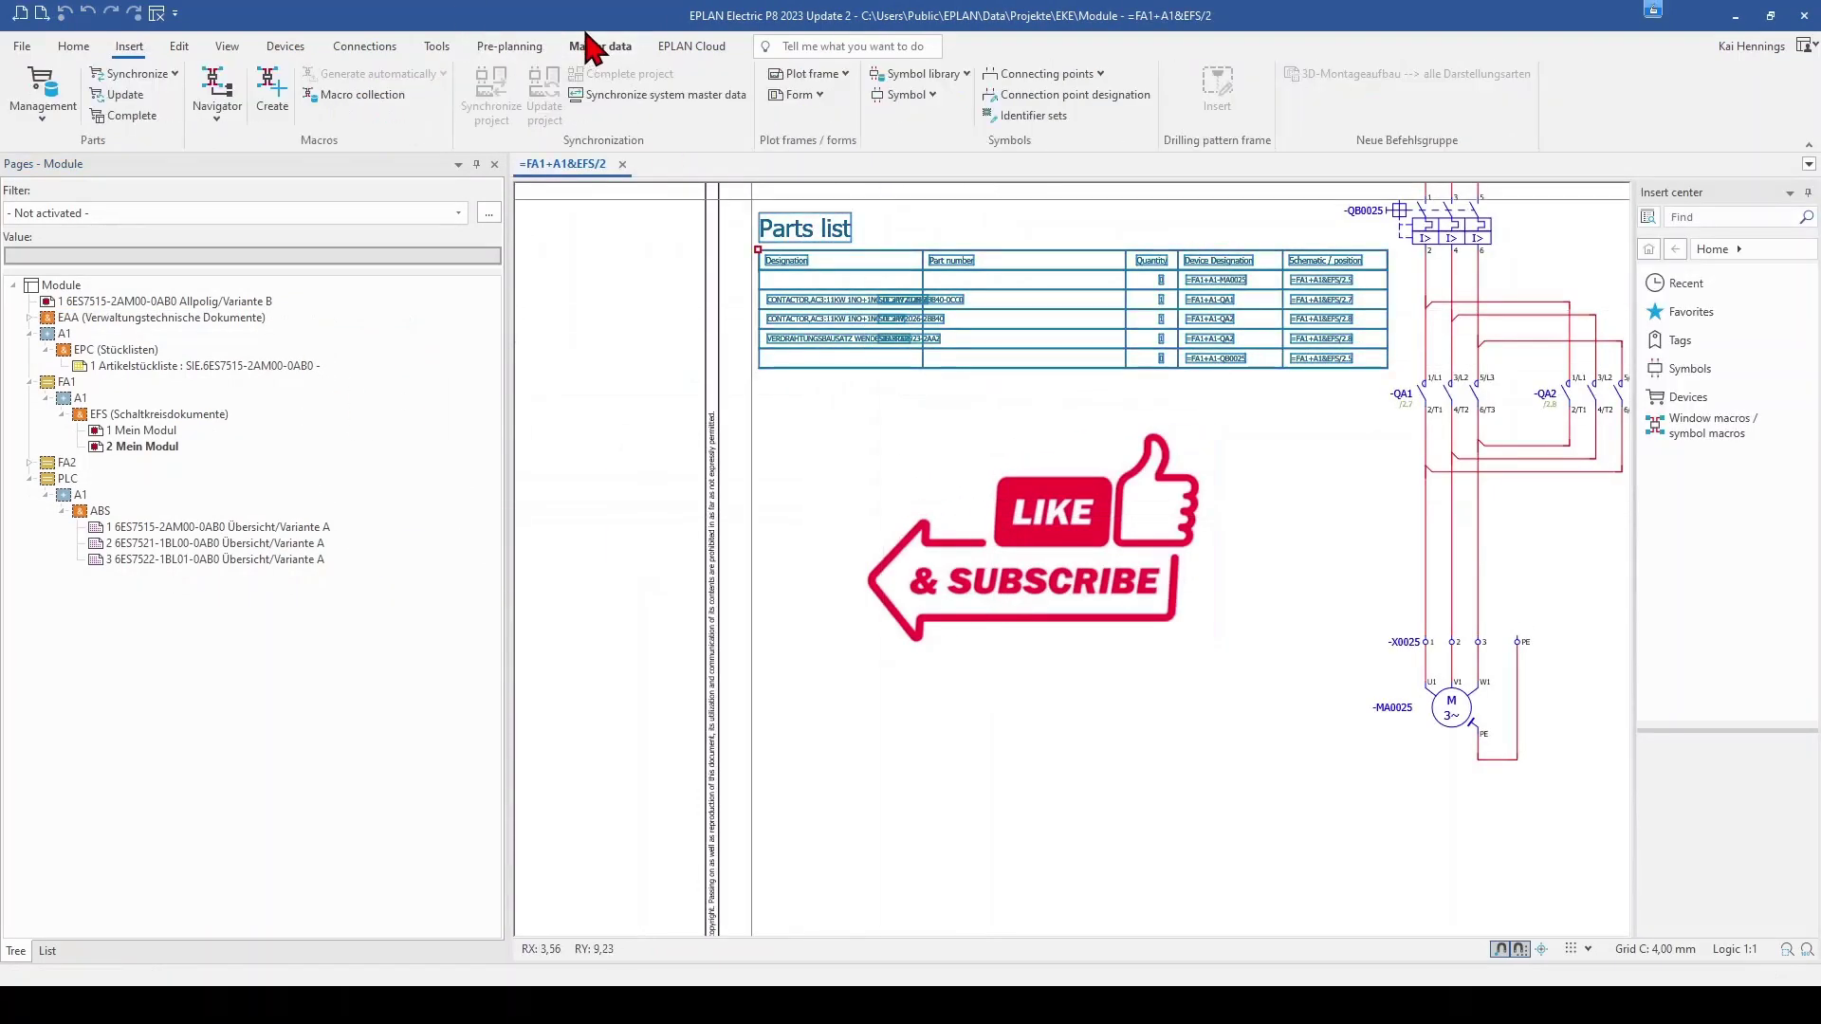
pyautogui.click(417, 48)
pyautogui.click(179, 88)
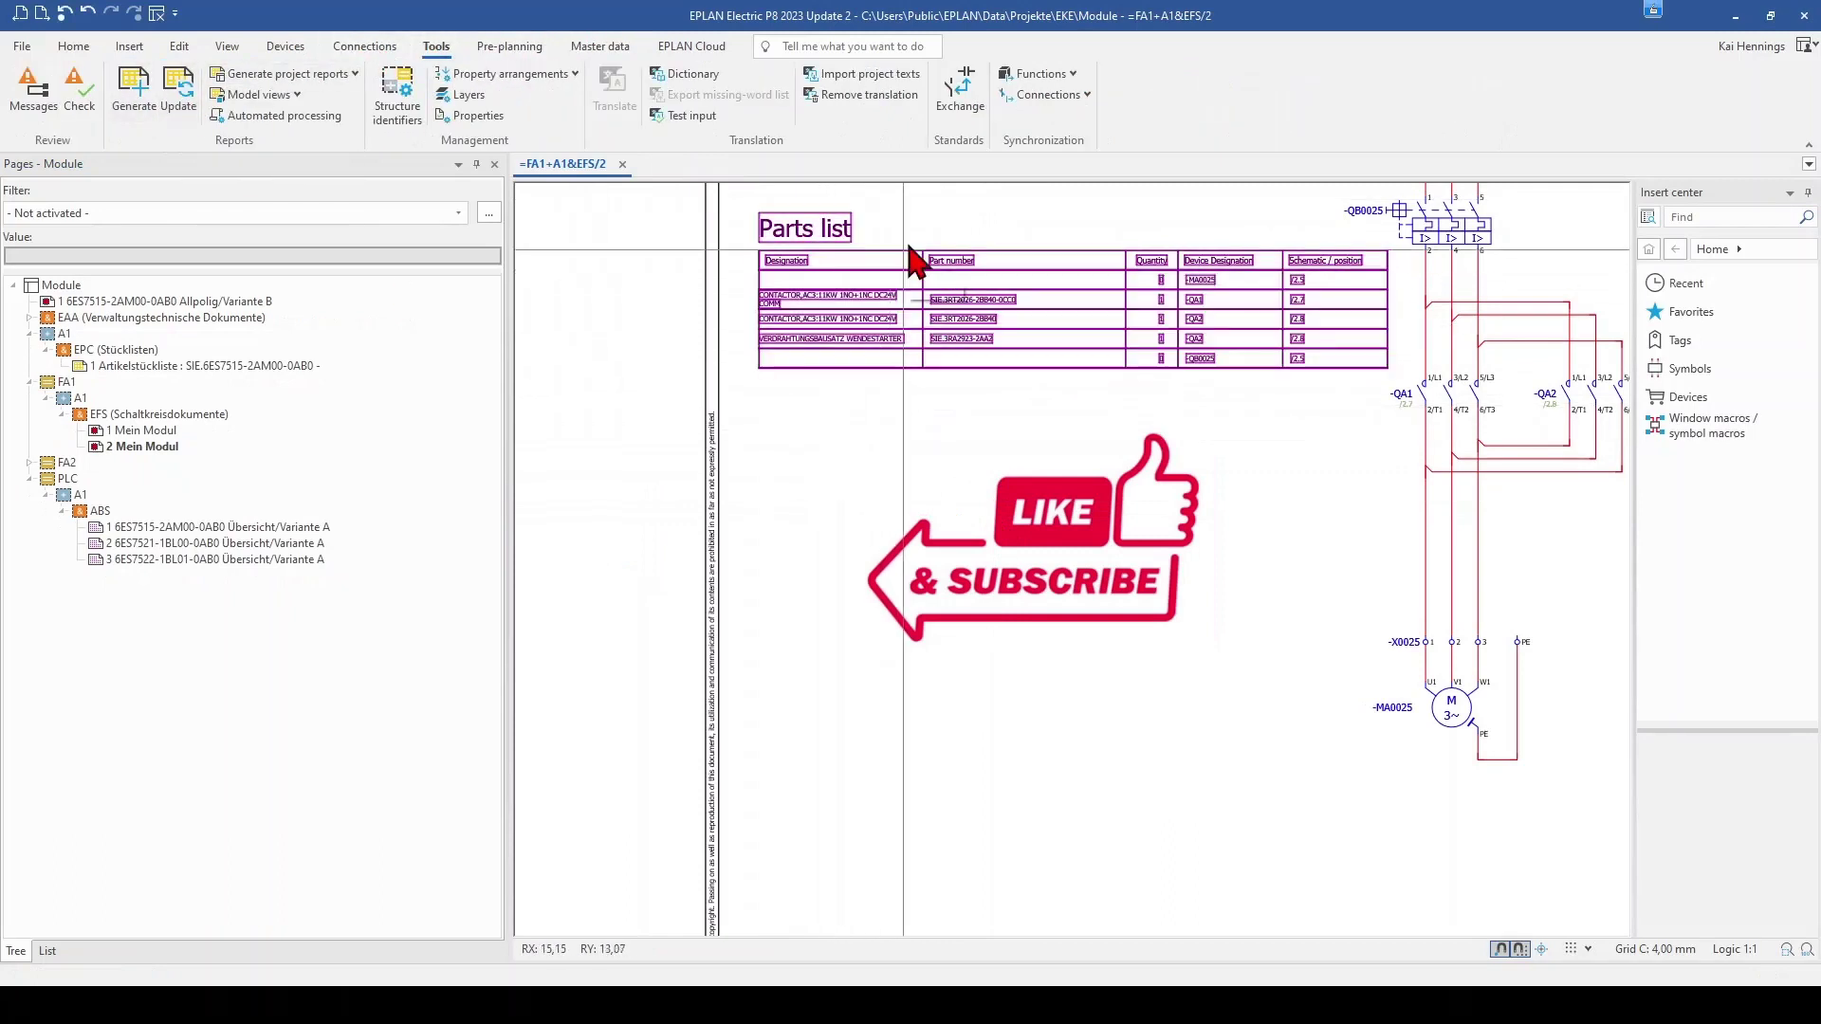
pyautogui.scroll(3, 815, 332)
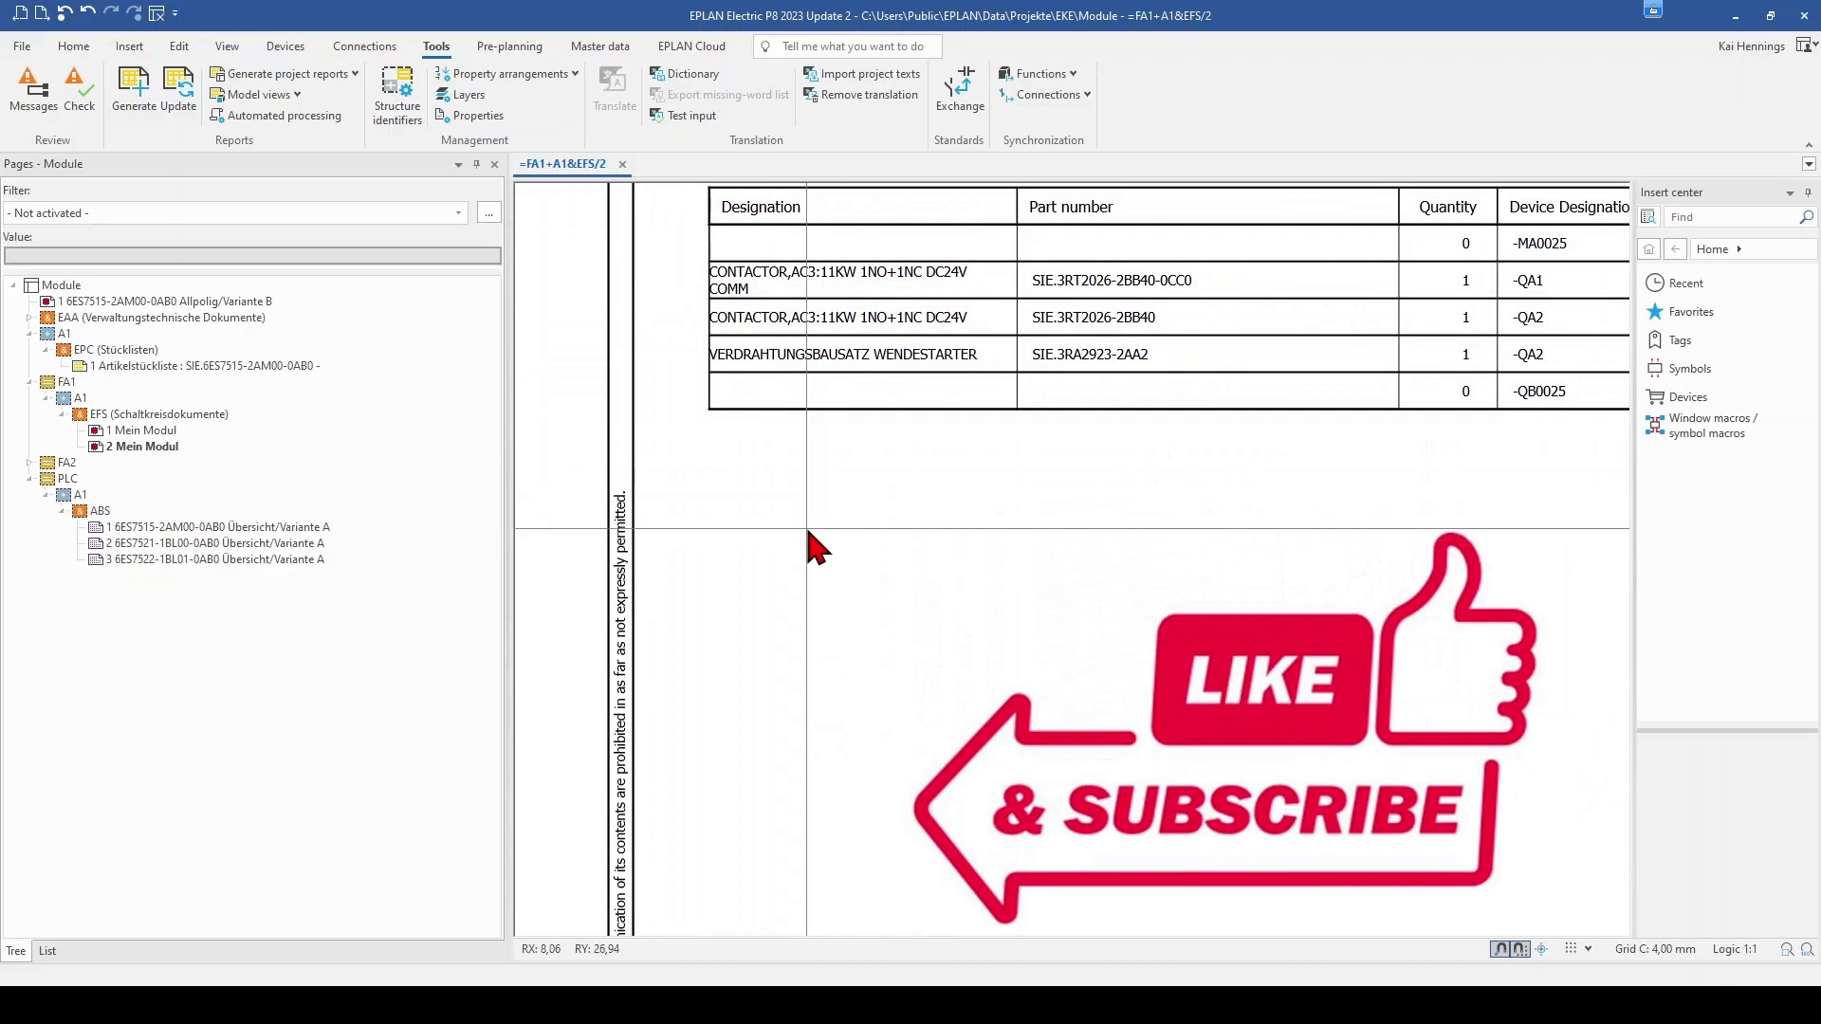
# Open the form F01_005-Kai.f01 for editing from Master data > Form > Open
pyautogui.click(765, 540)
pyautogui.click(600, 48)
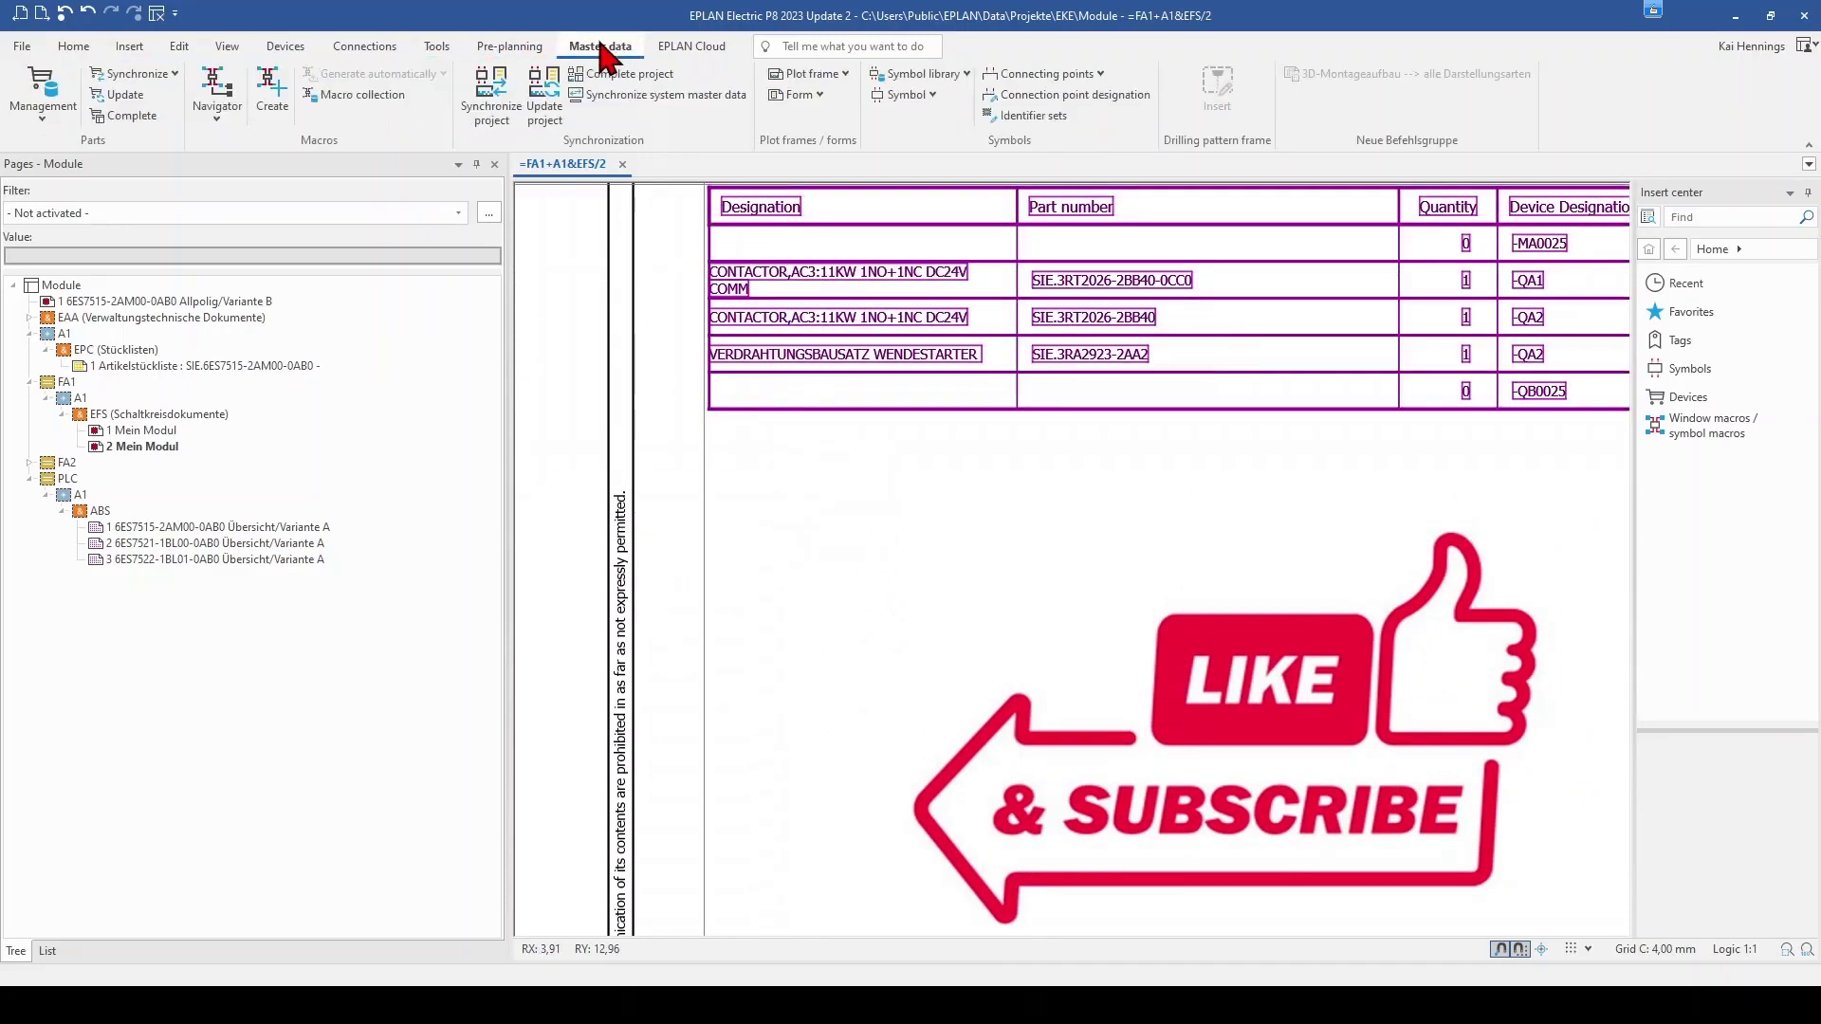
pyautogui.click(795, 94)
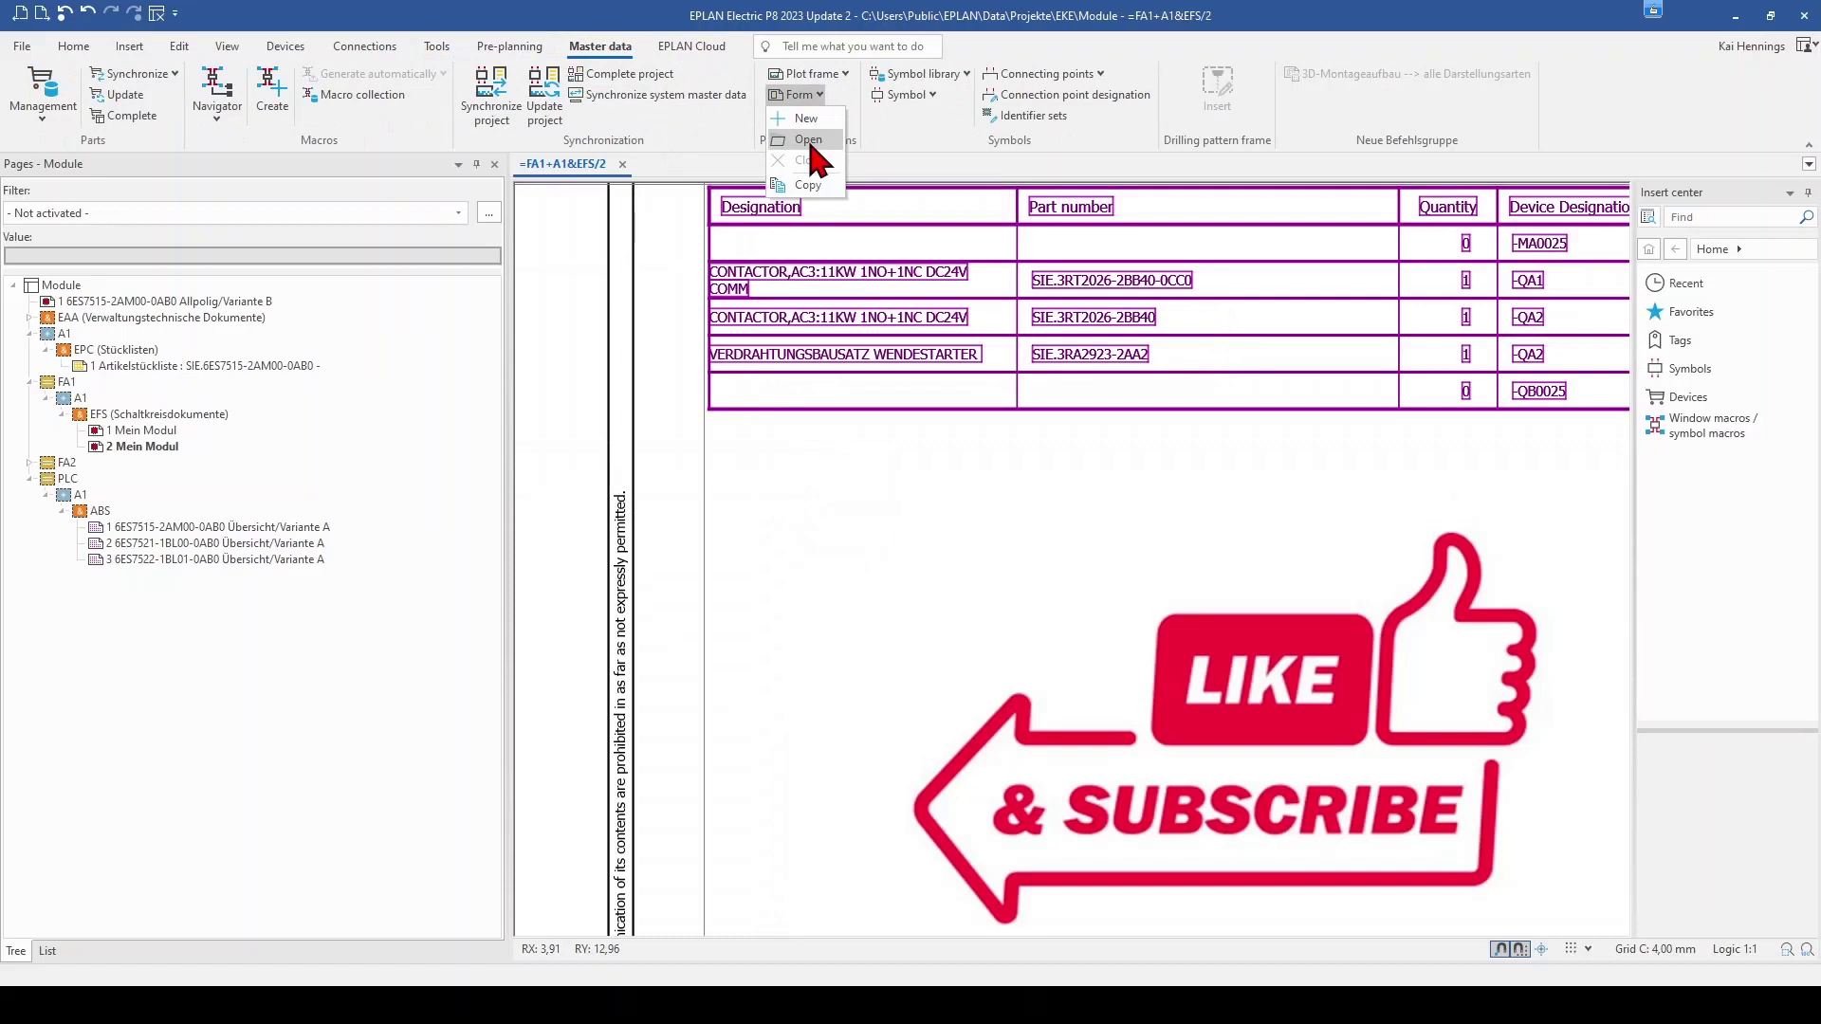
pyautogui.click(809, 140)
pyautogui.click(839, 668)
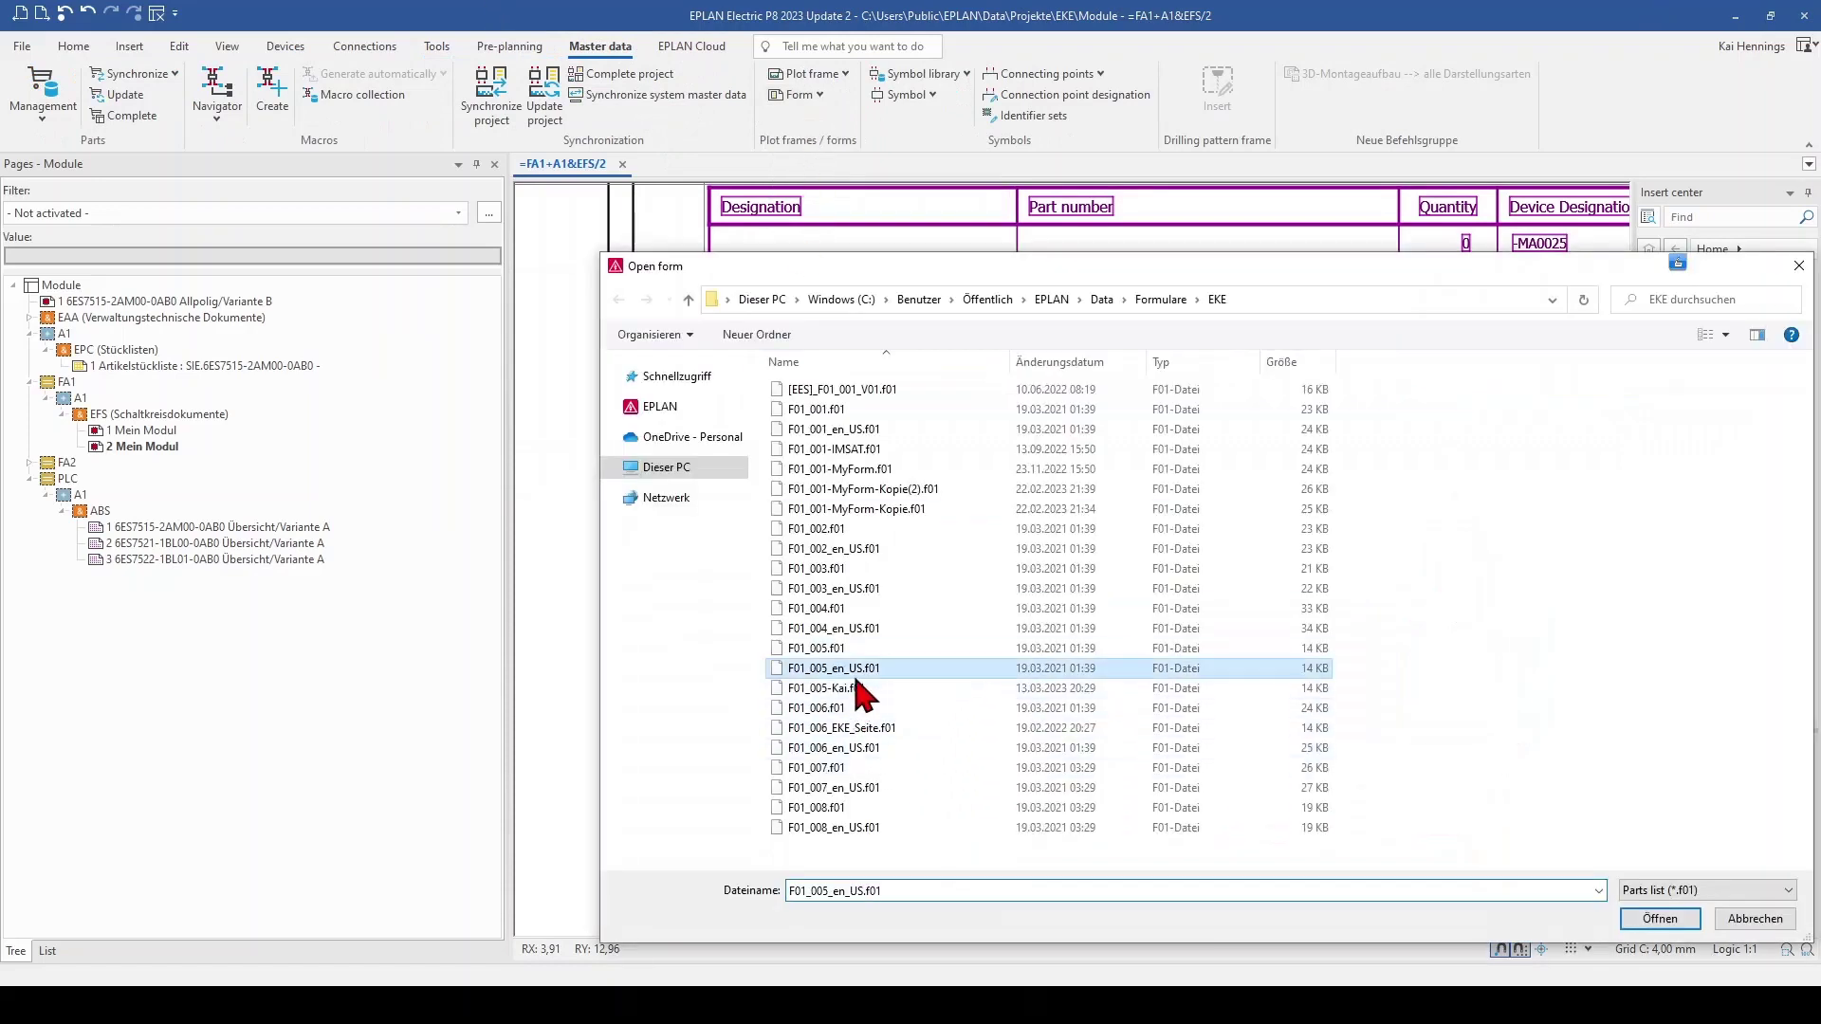
pyautogui.click(835, 689)
pyautogui.click(1662, 920)
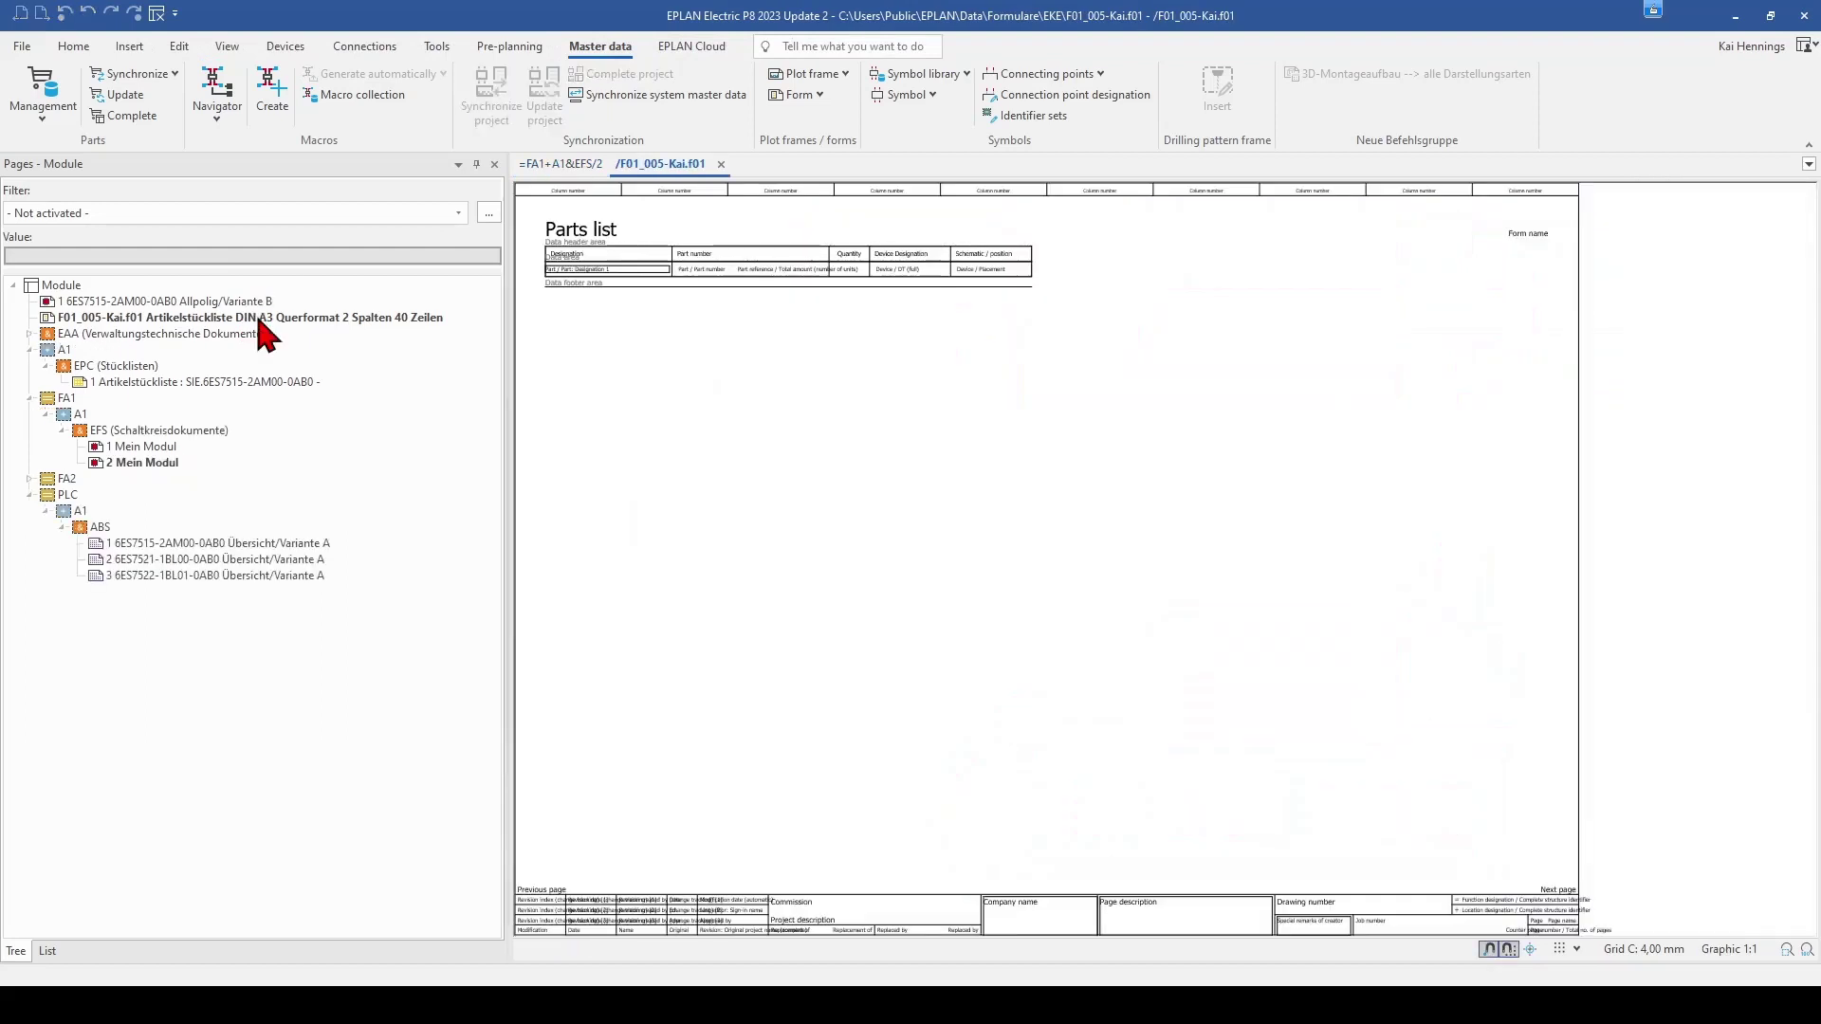
# Open the properties of the form's Designation placeholder, which has a 49,00 mm fixed-width box
pyautogui.click(259, 319)
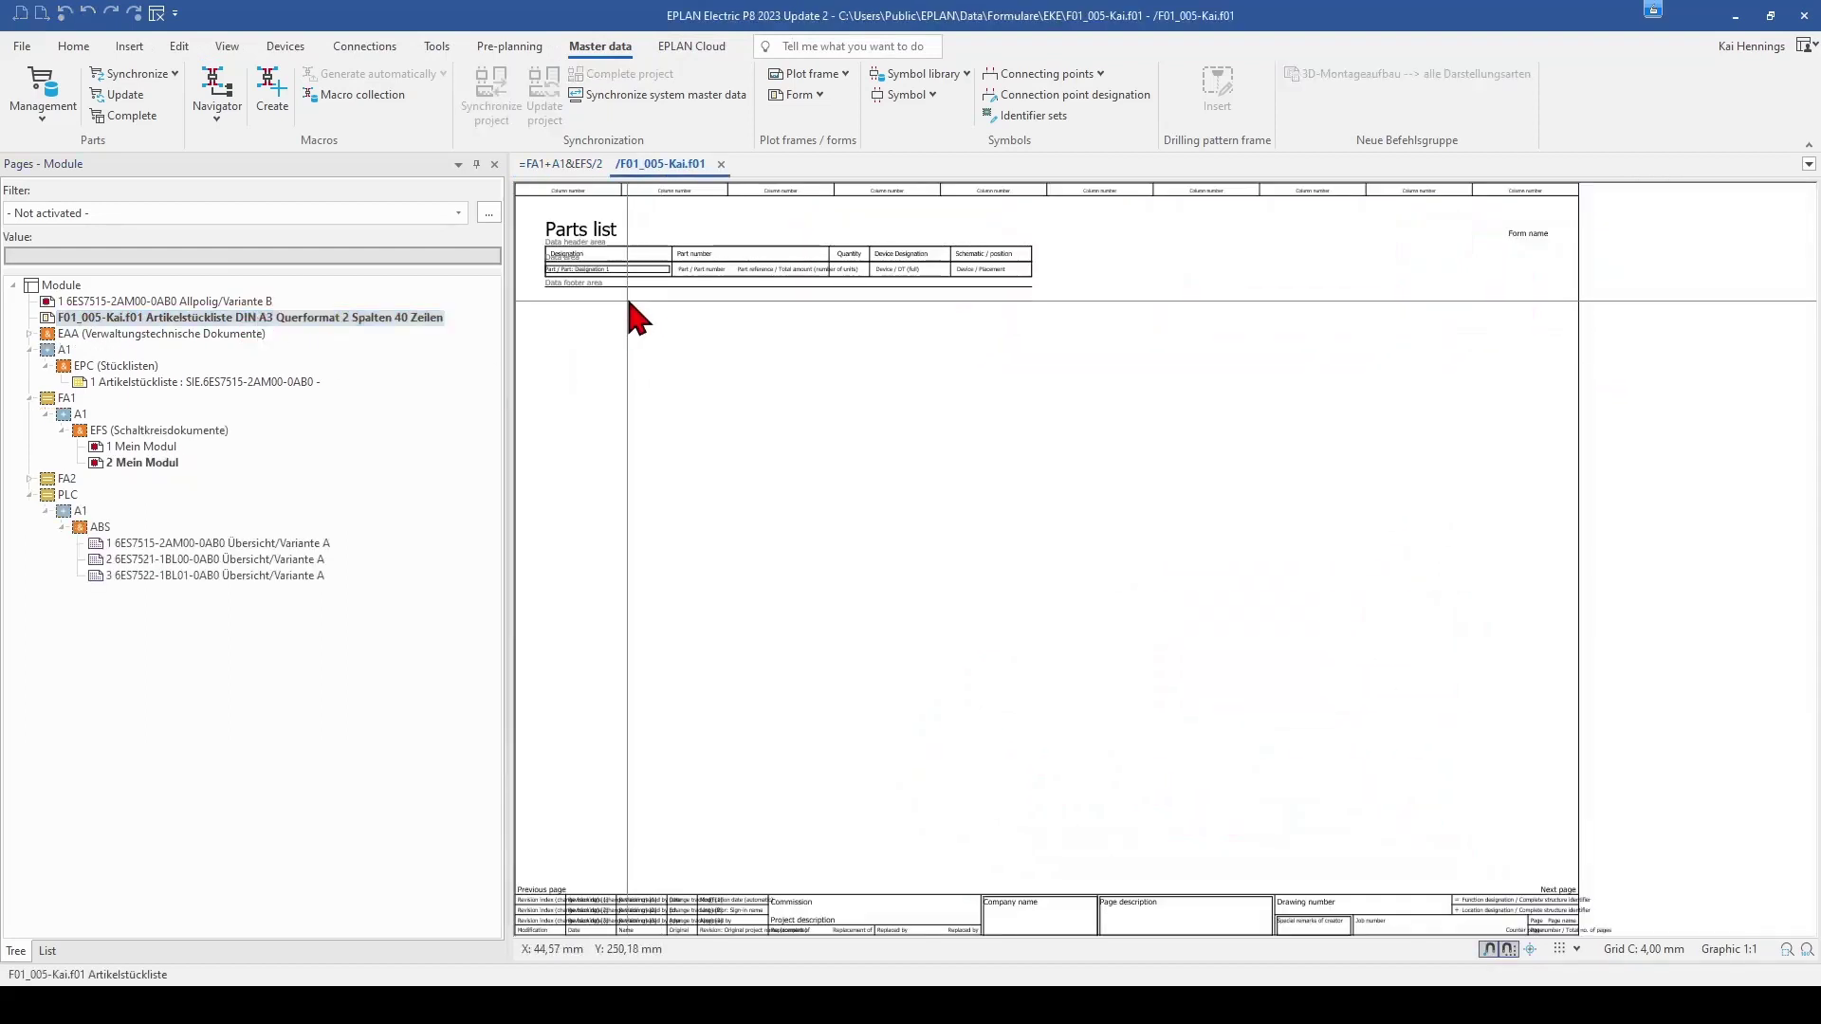
pyautogui.scroll(2, 557, 267)
pyautogui.scroll(1, 557, 267)
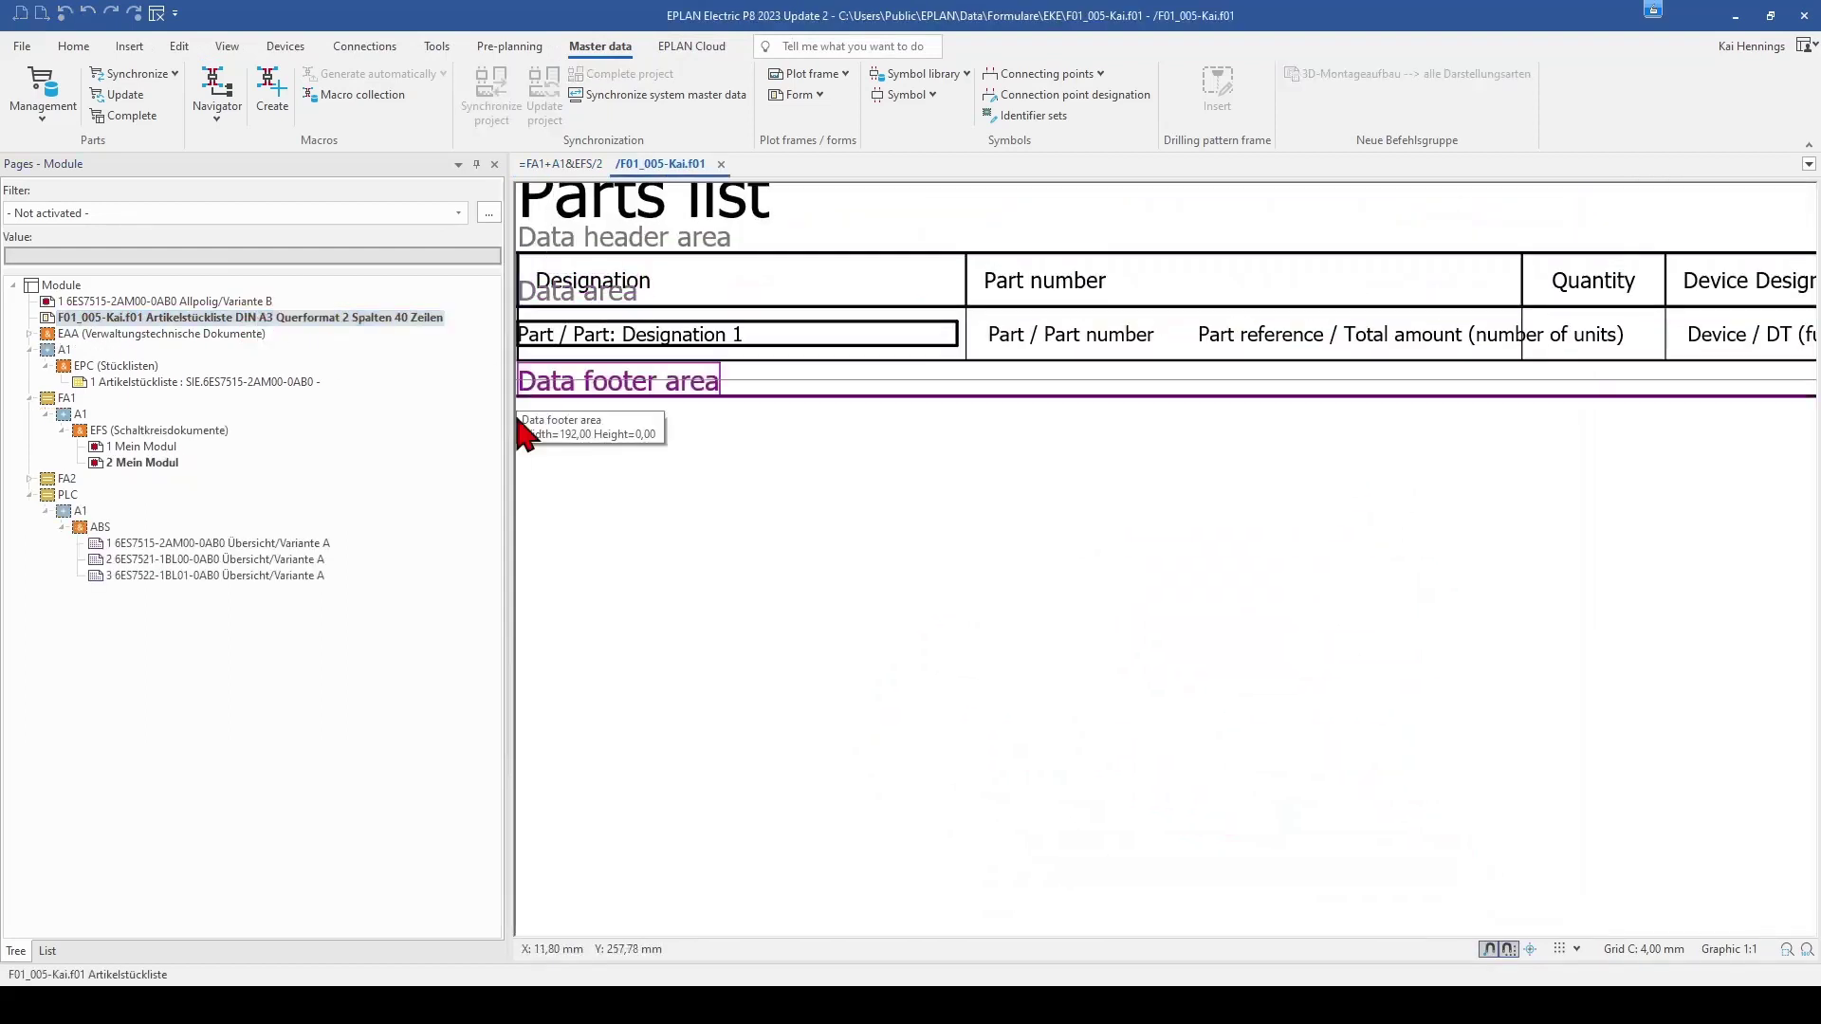
pyautogui.doubleClick(700, 336)
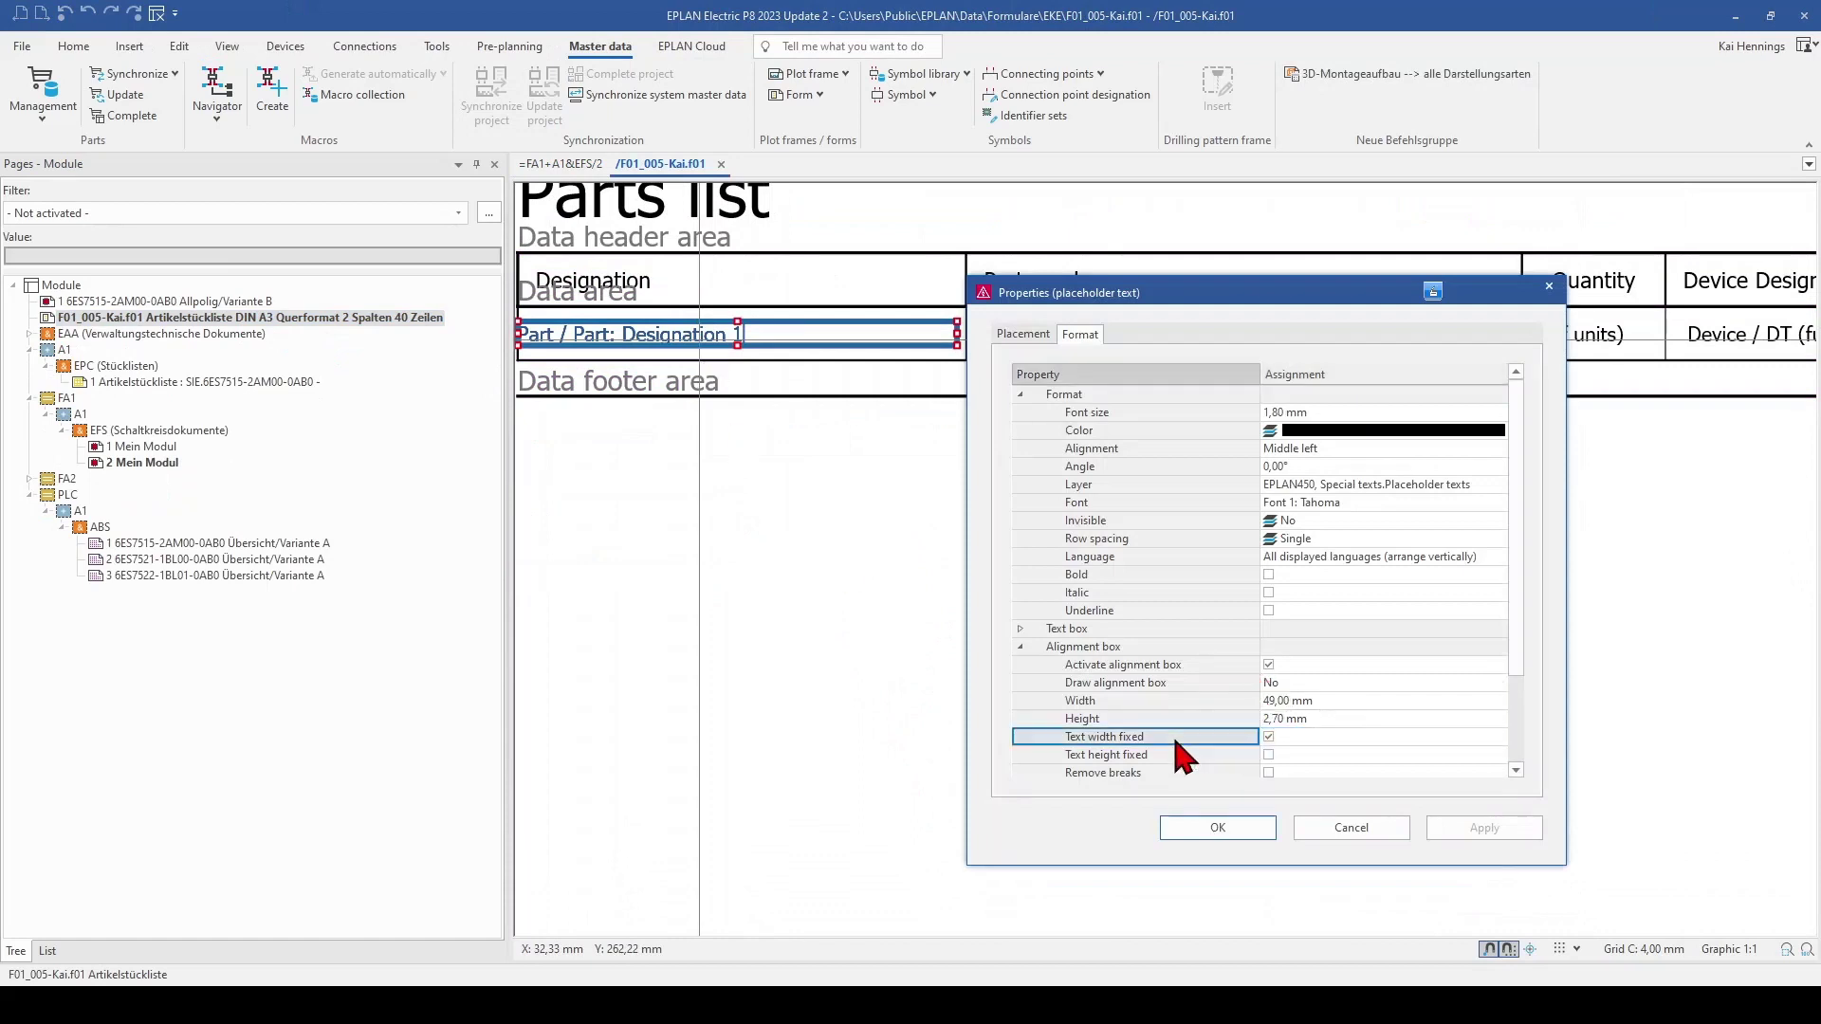
# Enable Text fitting permitted and Text height fixed, with a 2,00 mm alignment box height, and confirm
pyautogui.scroll(-2, 1233, 735)
pyautogui.click(1119, 715)
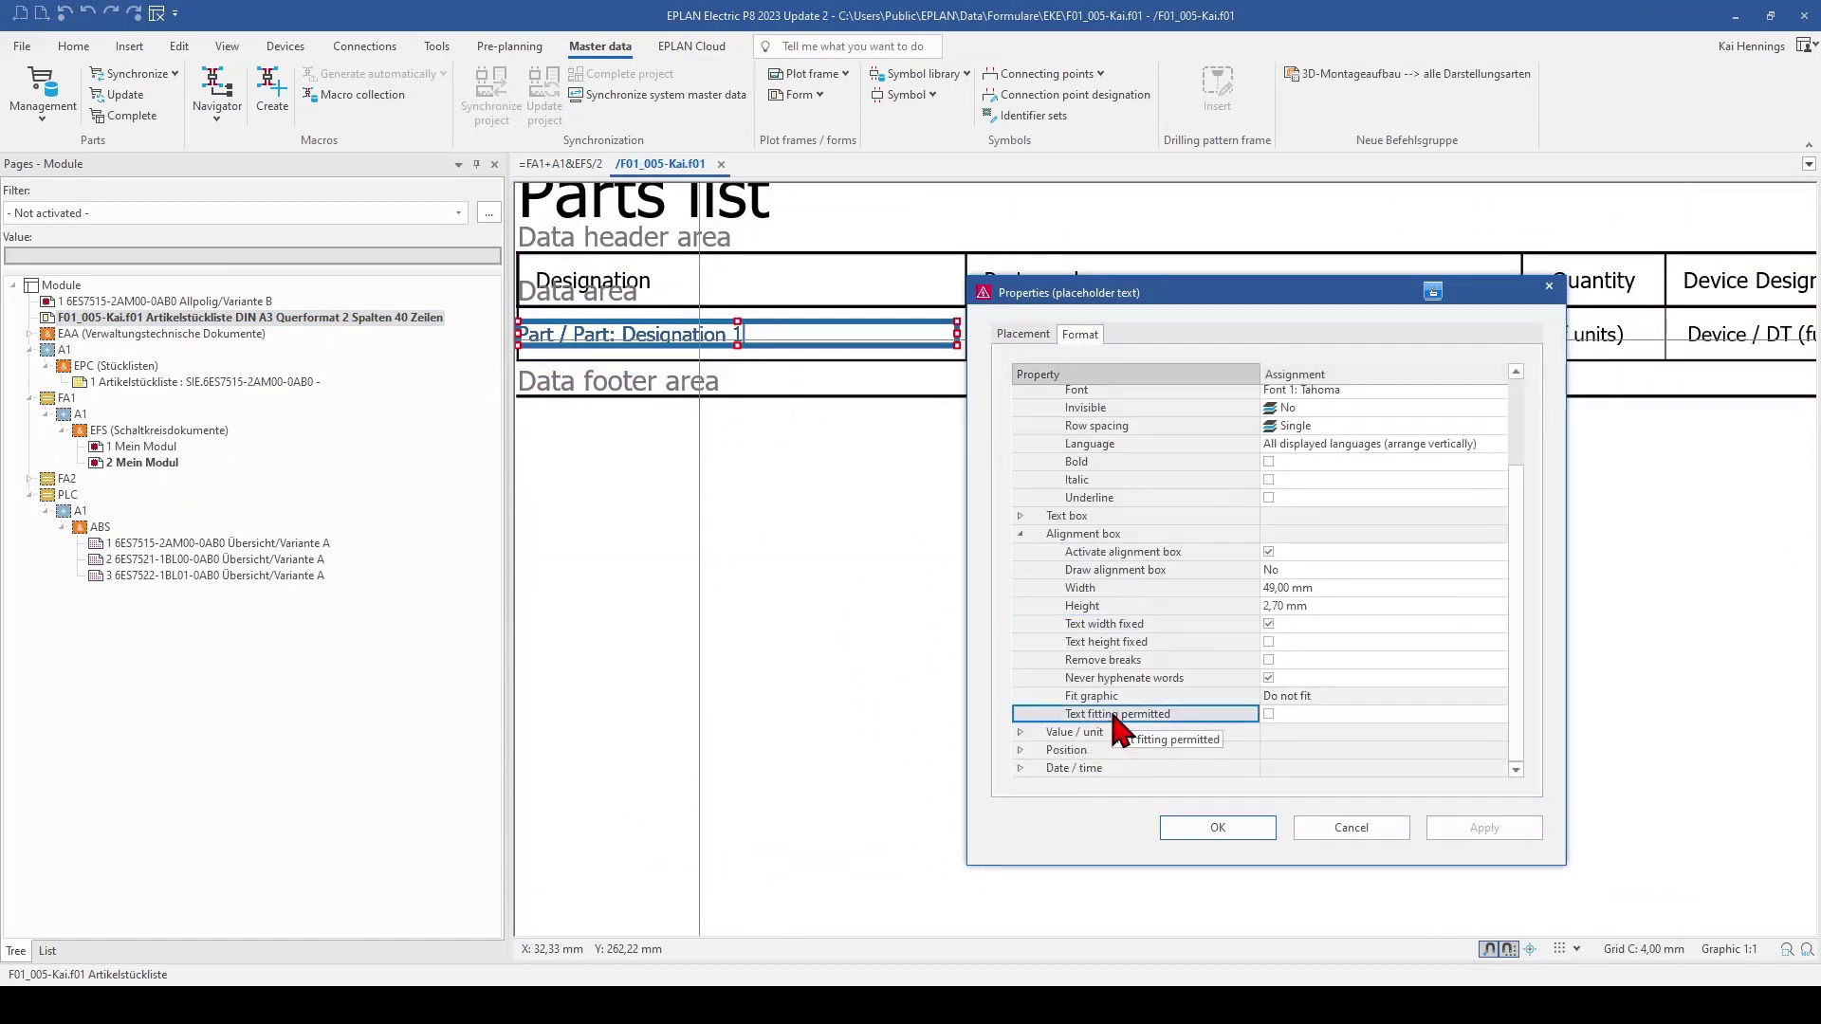
pyautogui.click(1269, 715)
pyautogui.scroll(1, 1243, 759)
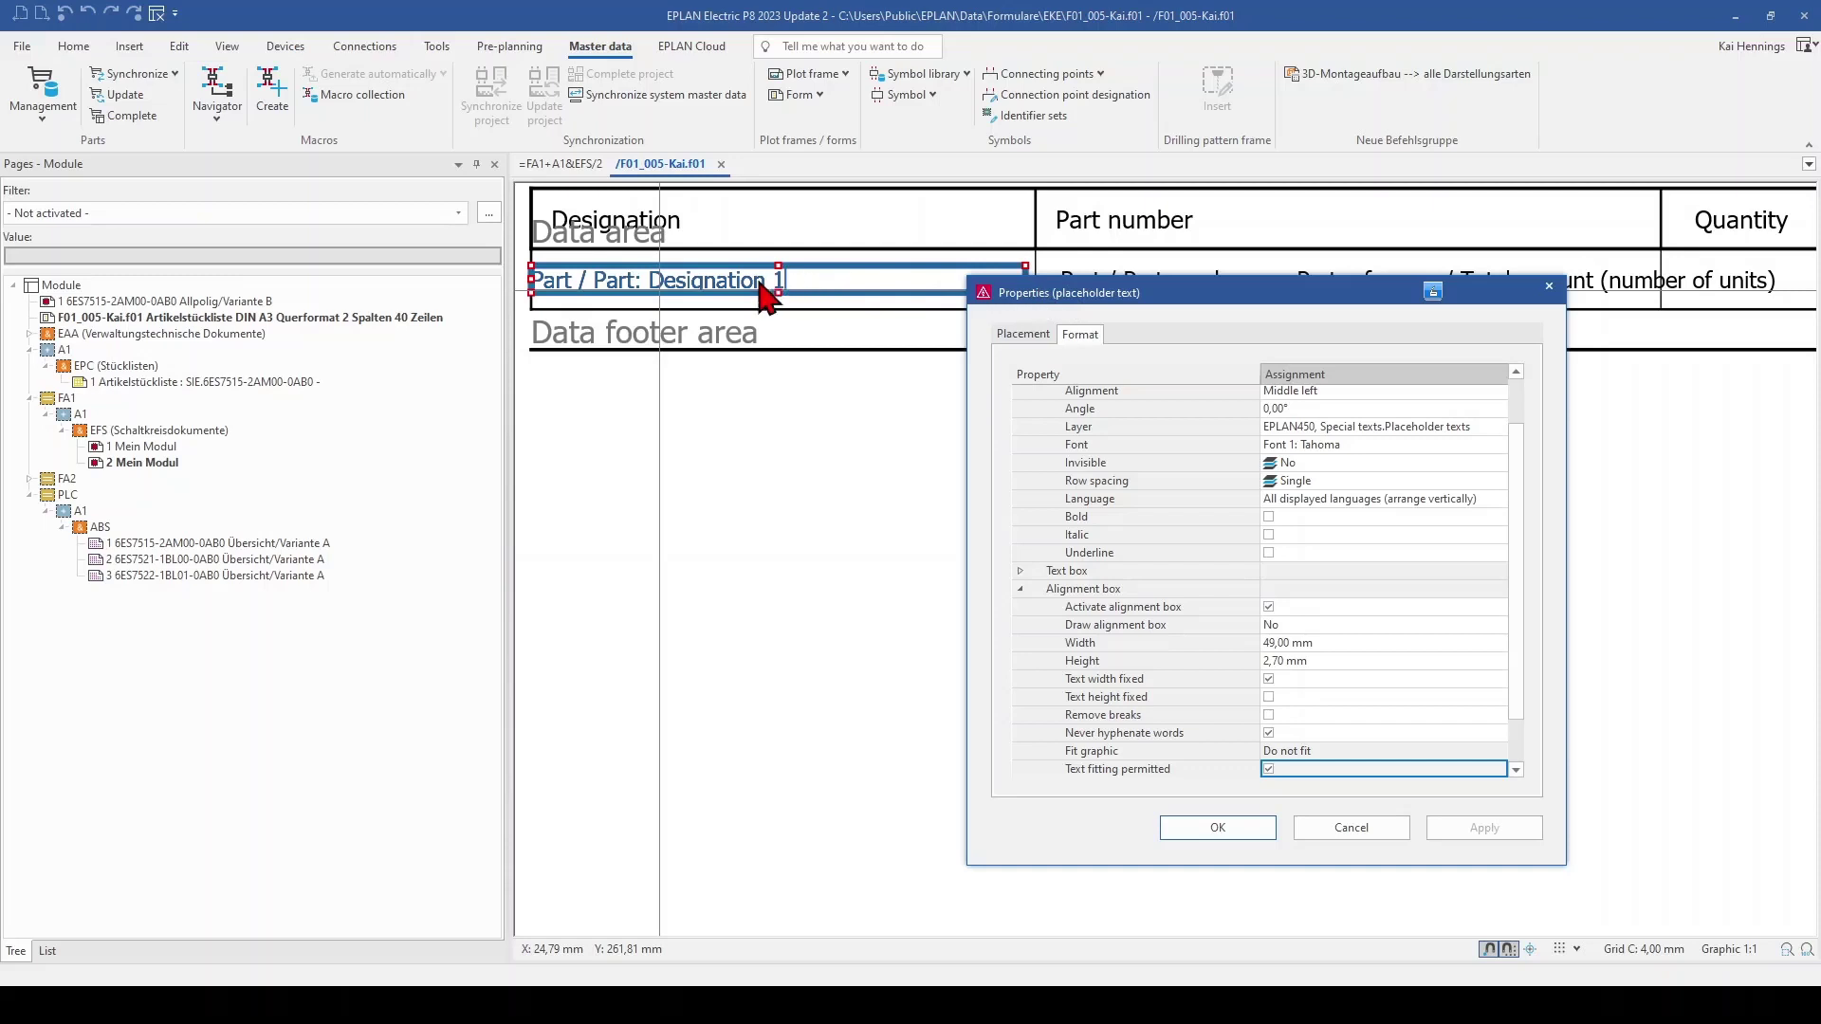
pyautogui.click(1268, 698)
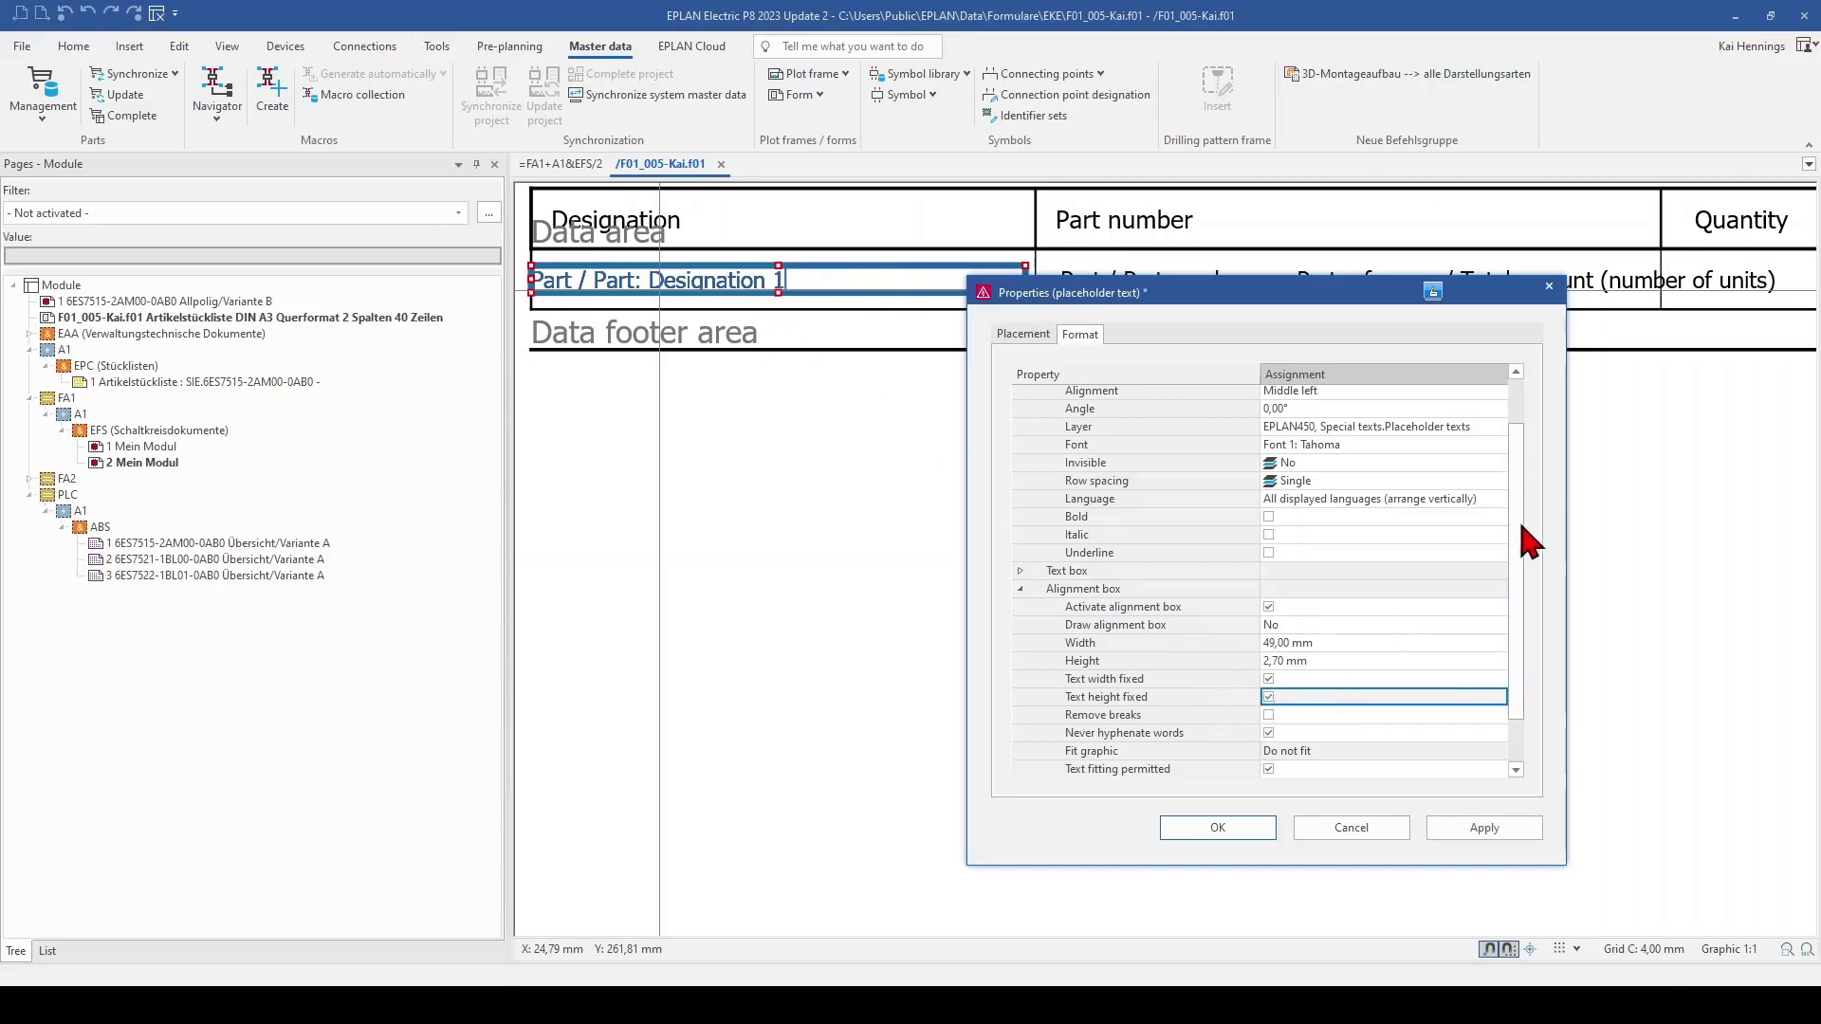
pyautogui.scroll(1, 1520, 429)
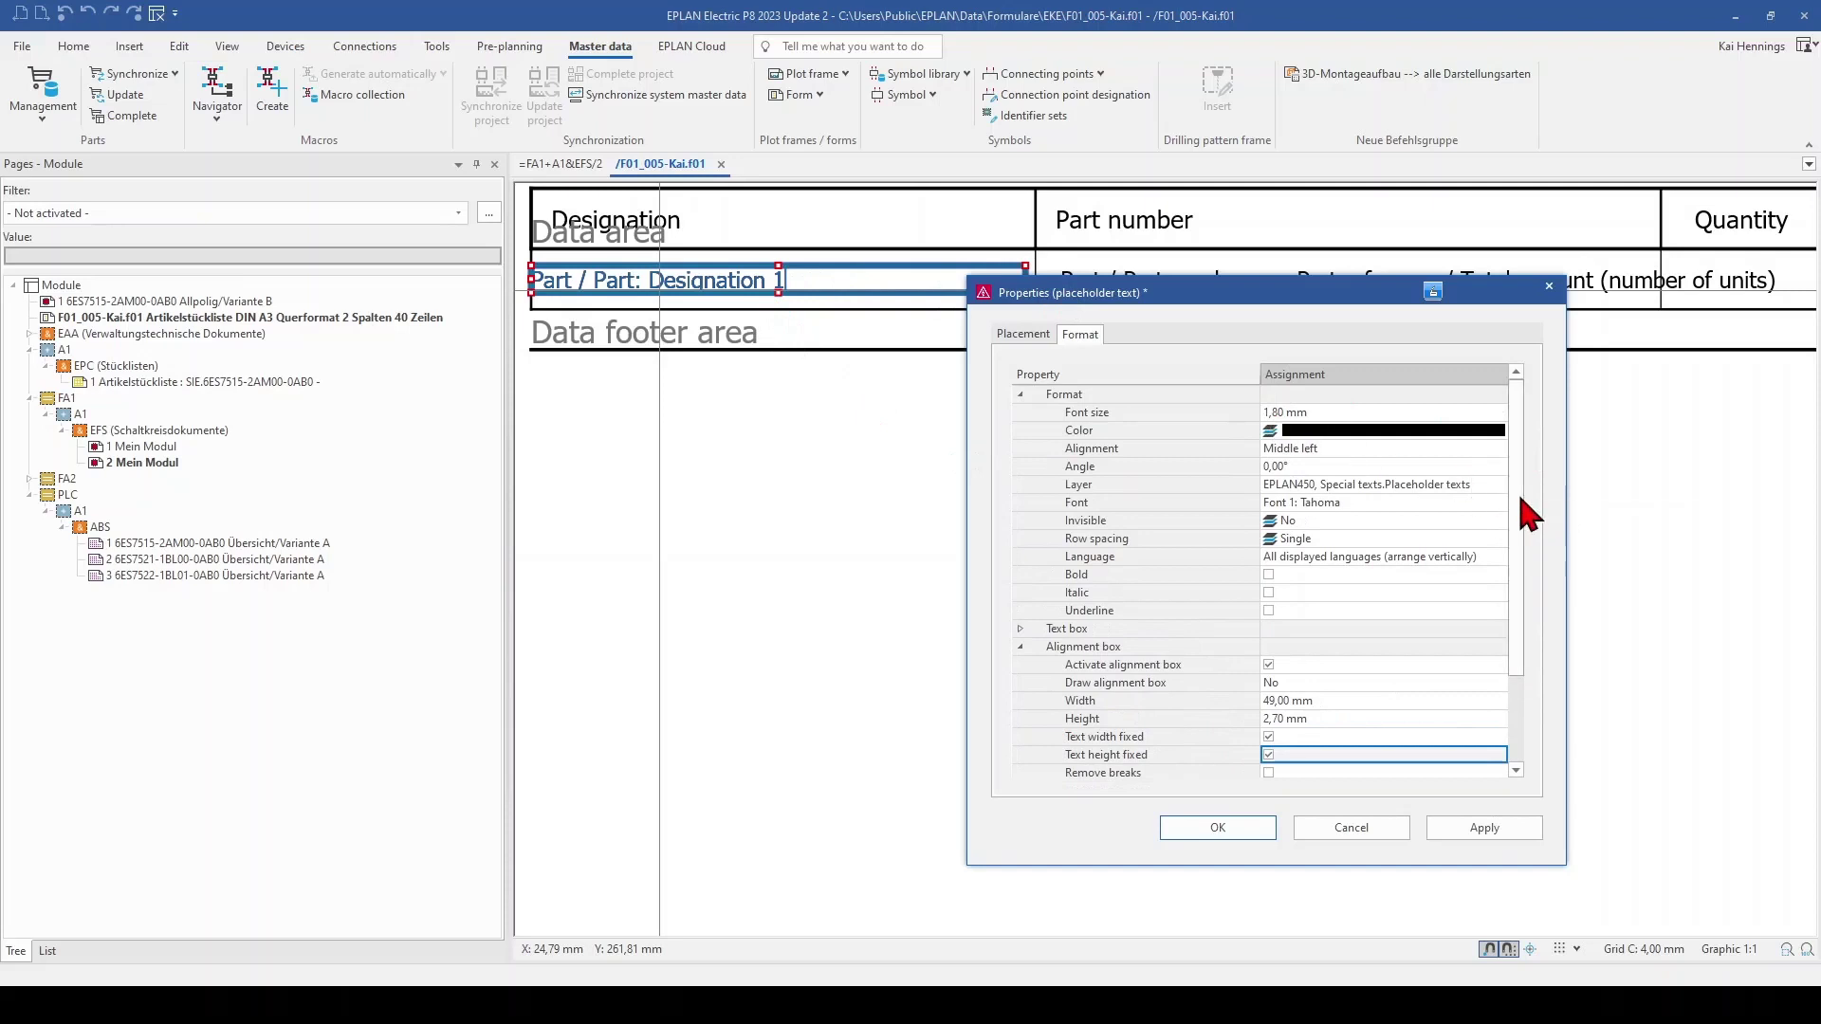
pyautogui.scroll(-2, 1518, 512)
pyautogui.click(1278, 607)
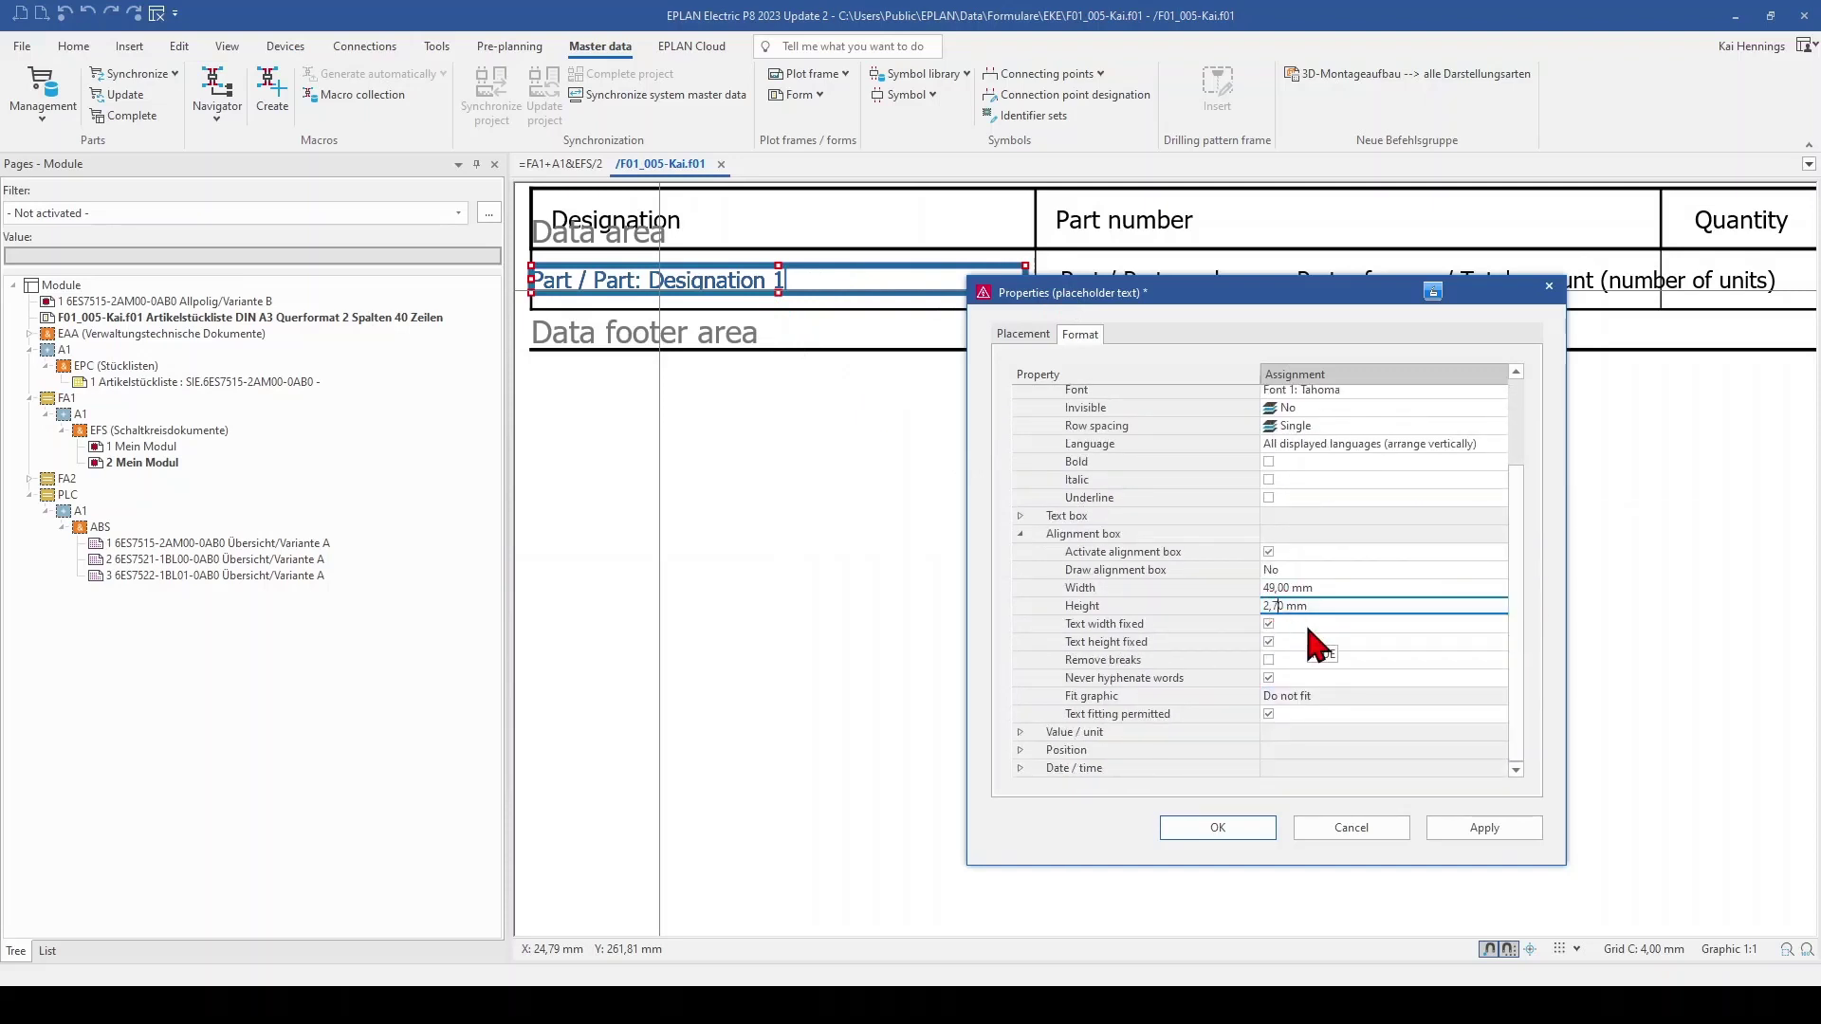
pyautogui.press('BackSpace')
pyautogui.click(1500, 828)
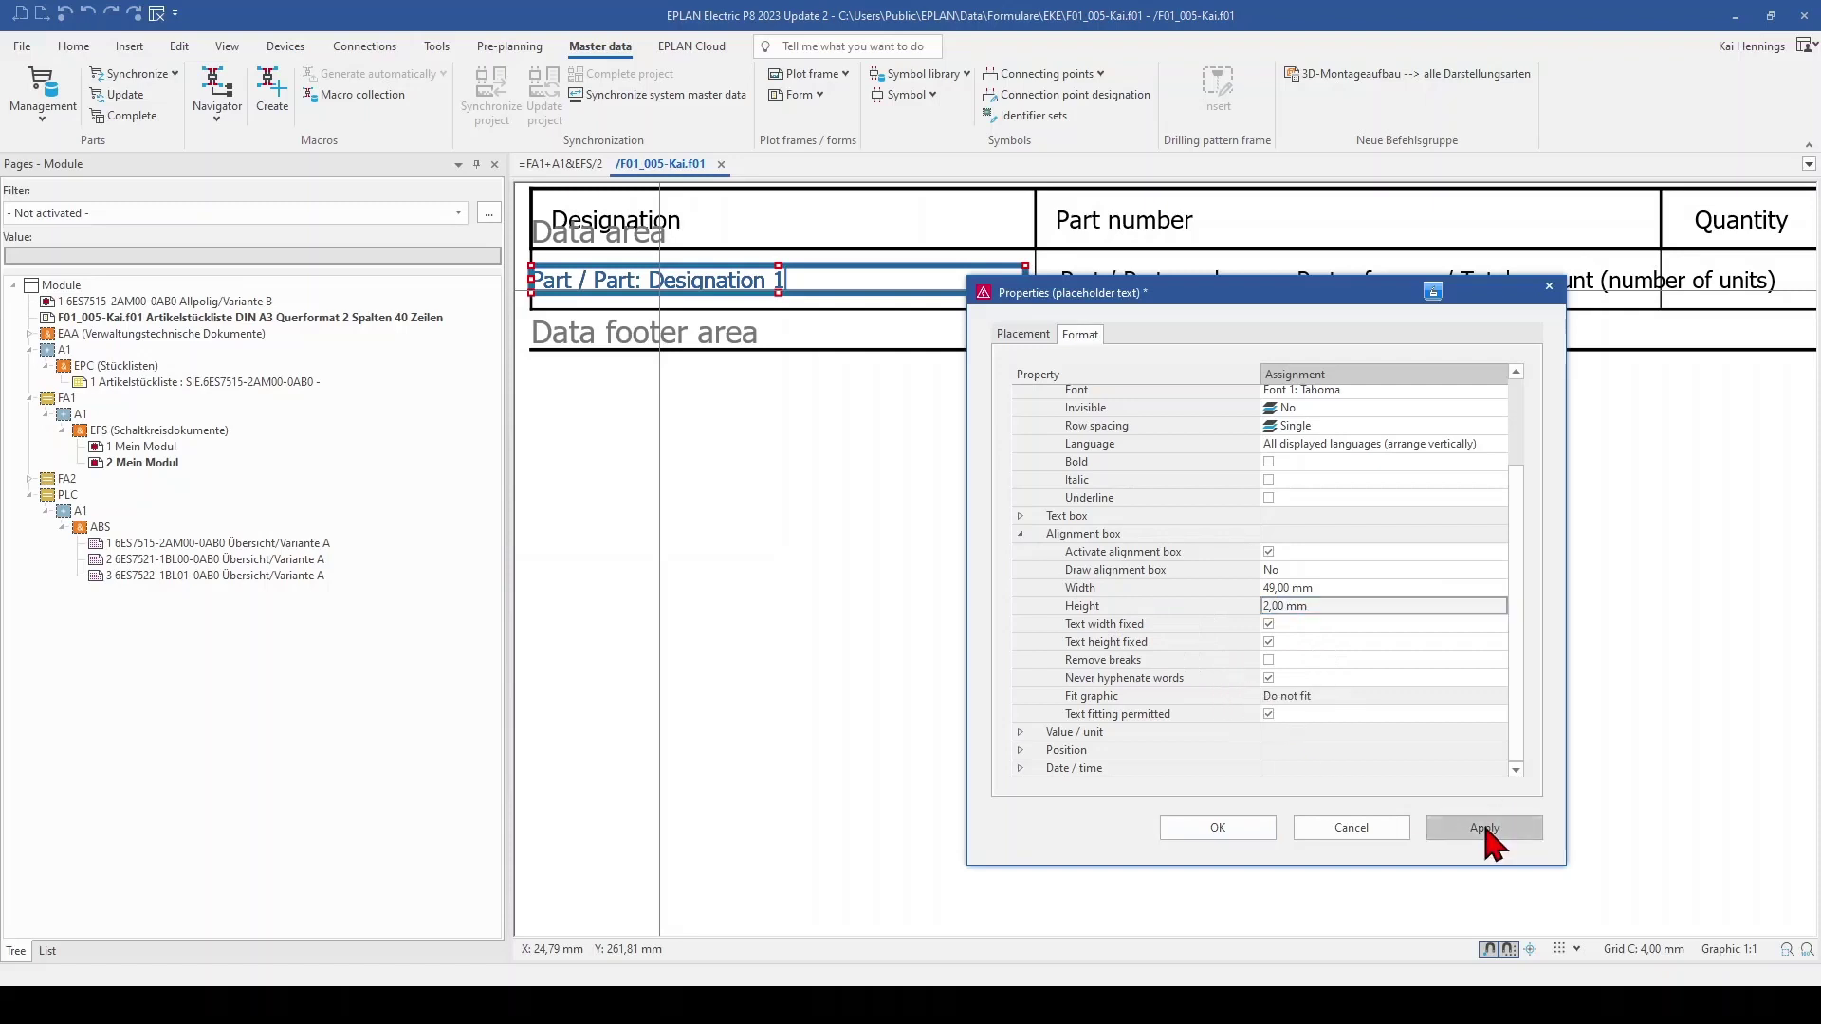
pyautogui.click(1229, 830)
pyautogui.click(724, 455)
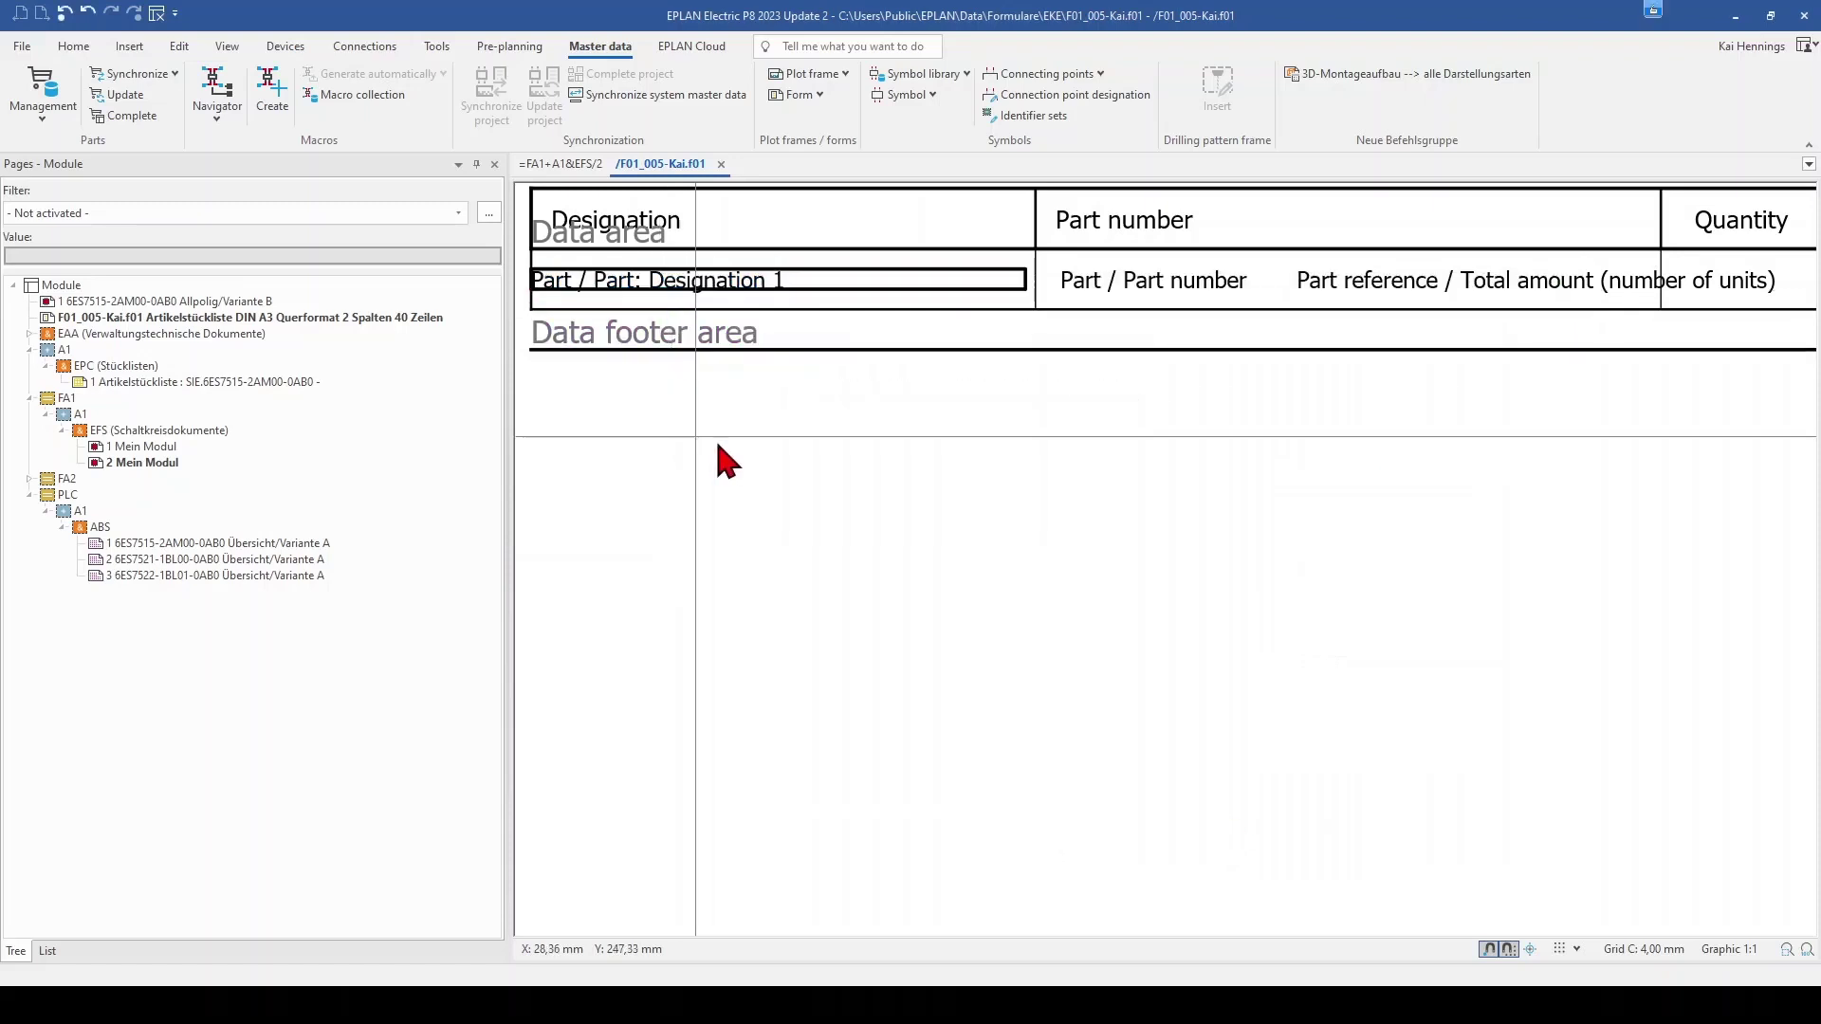
# Close the edited form and synchronize it into the project's master data
pyautogui.rightClick(210, 315)
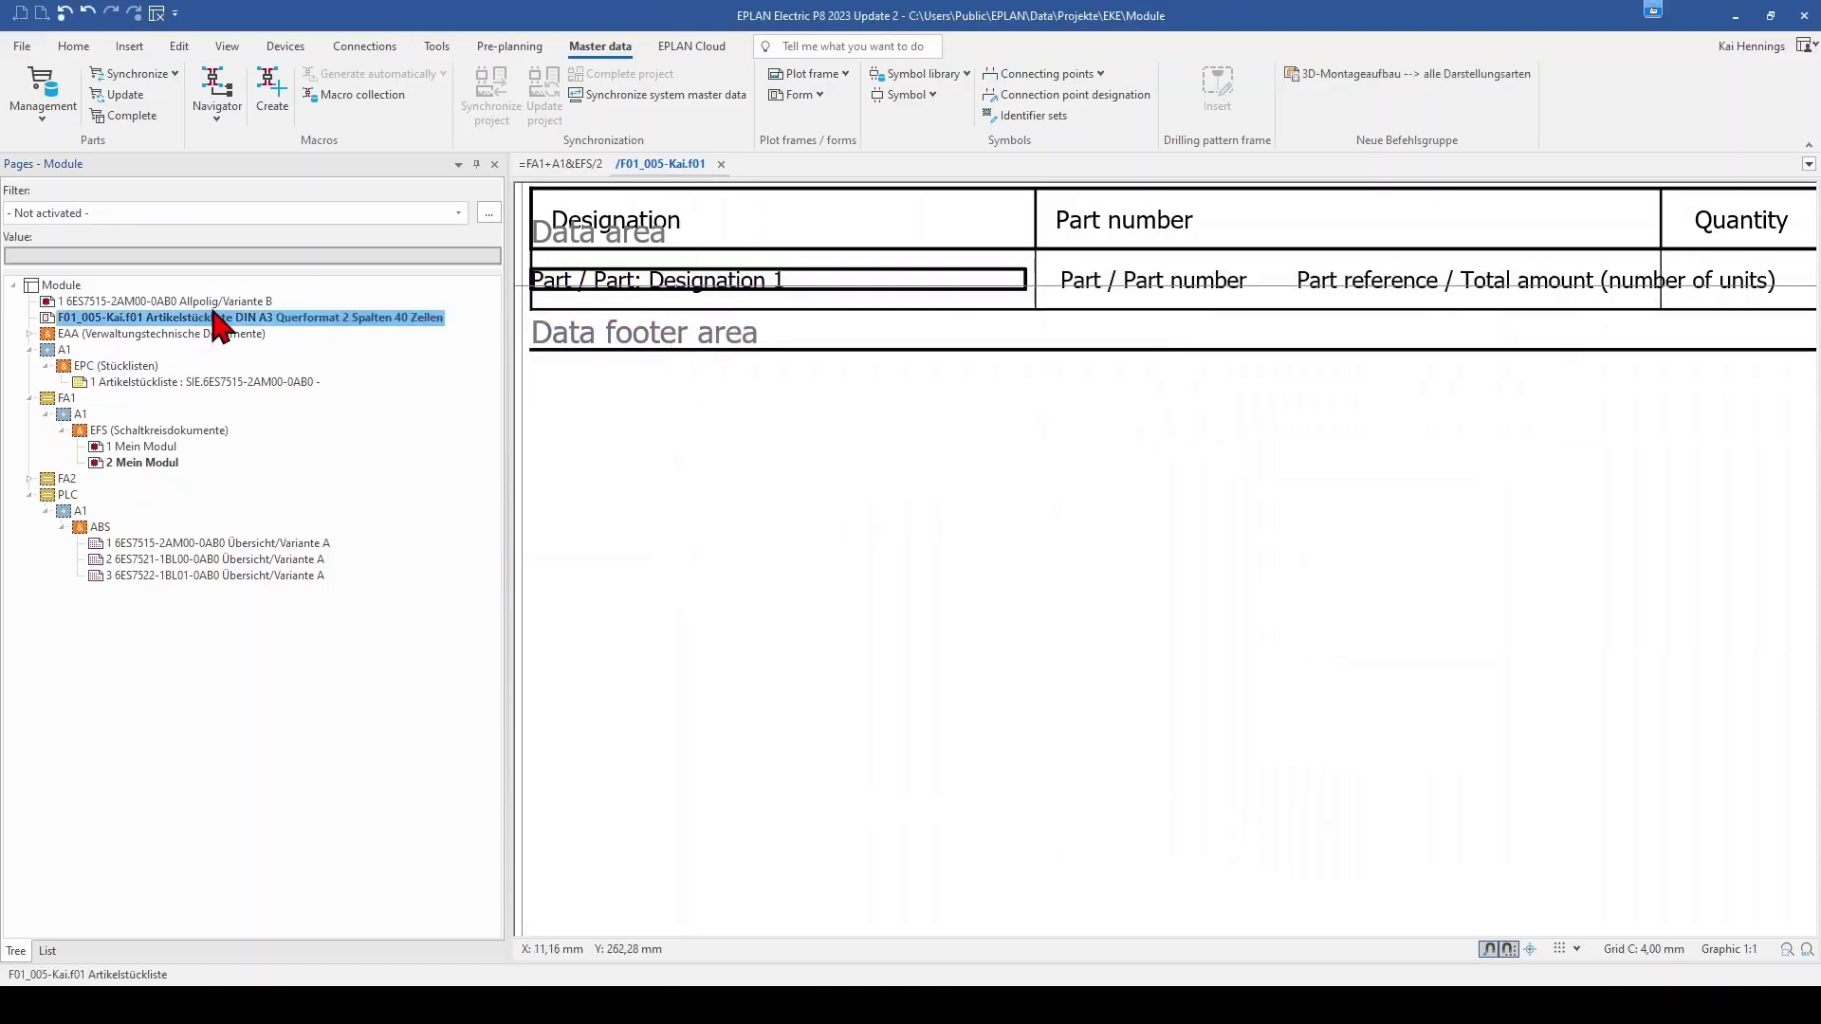
pyautogui.click(267, 389)
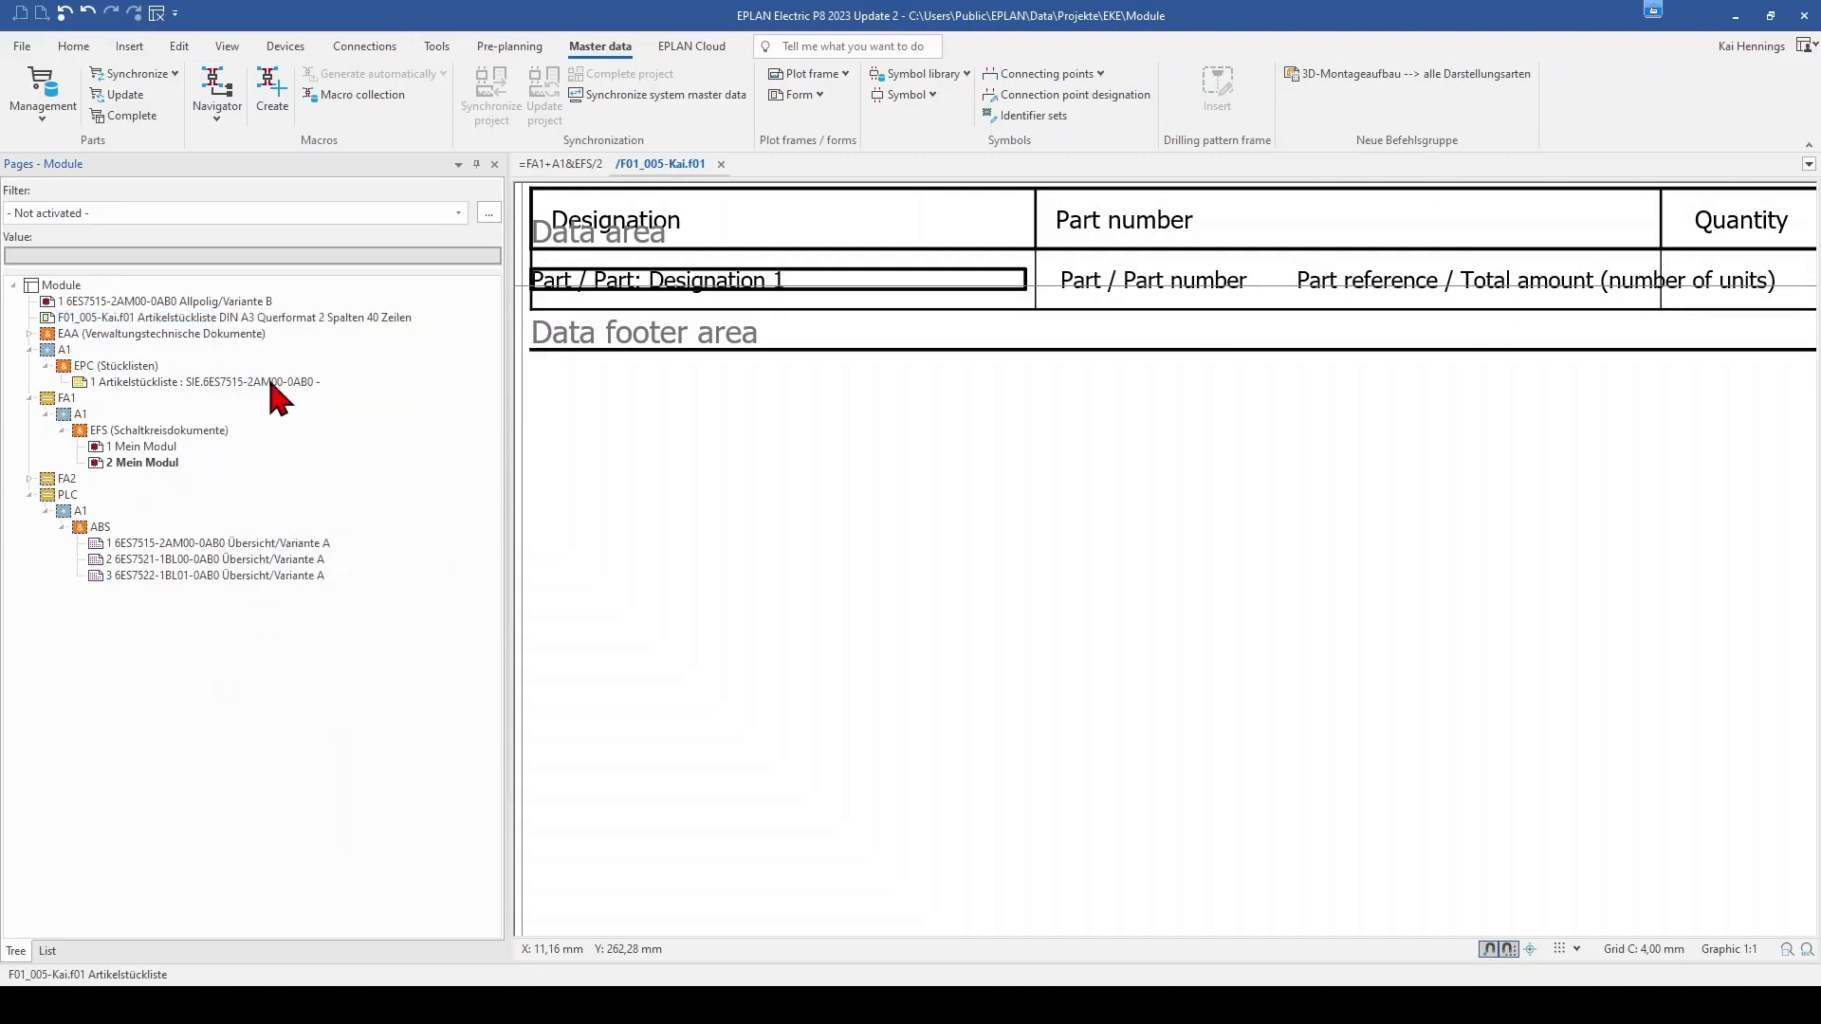
pyautogui.click(1017, 518)
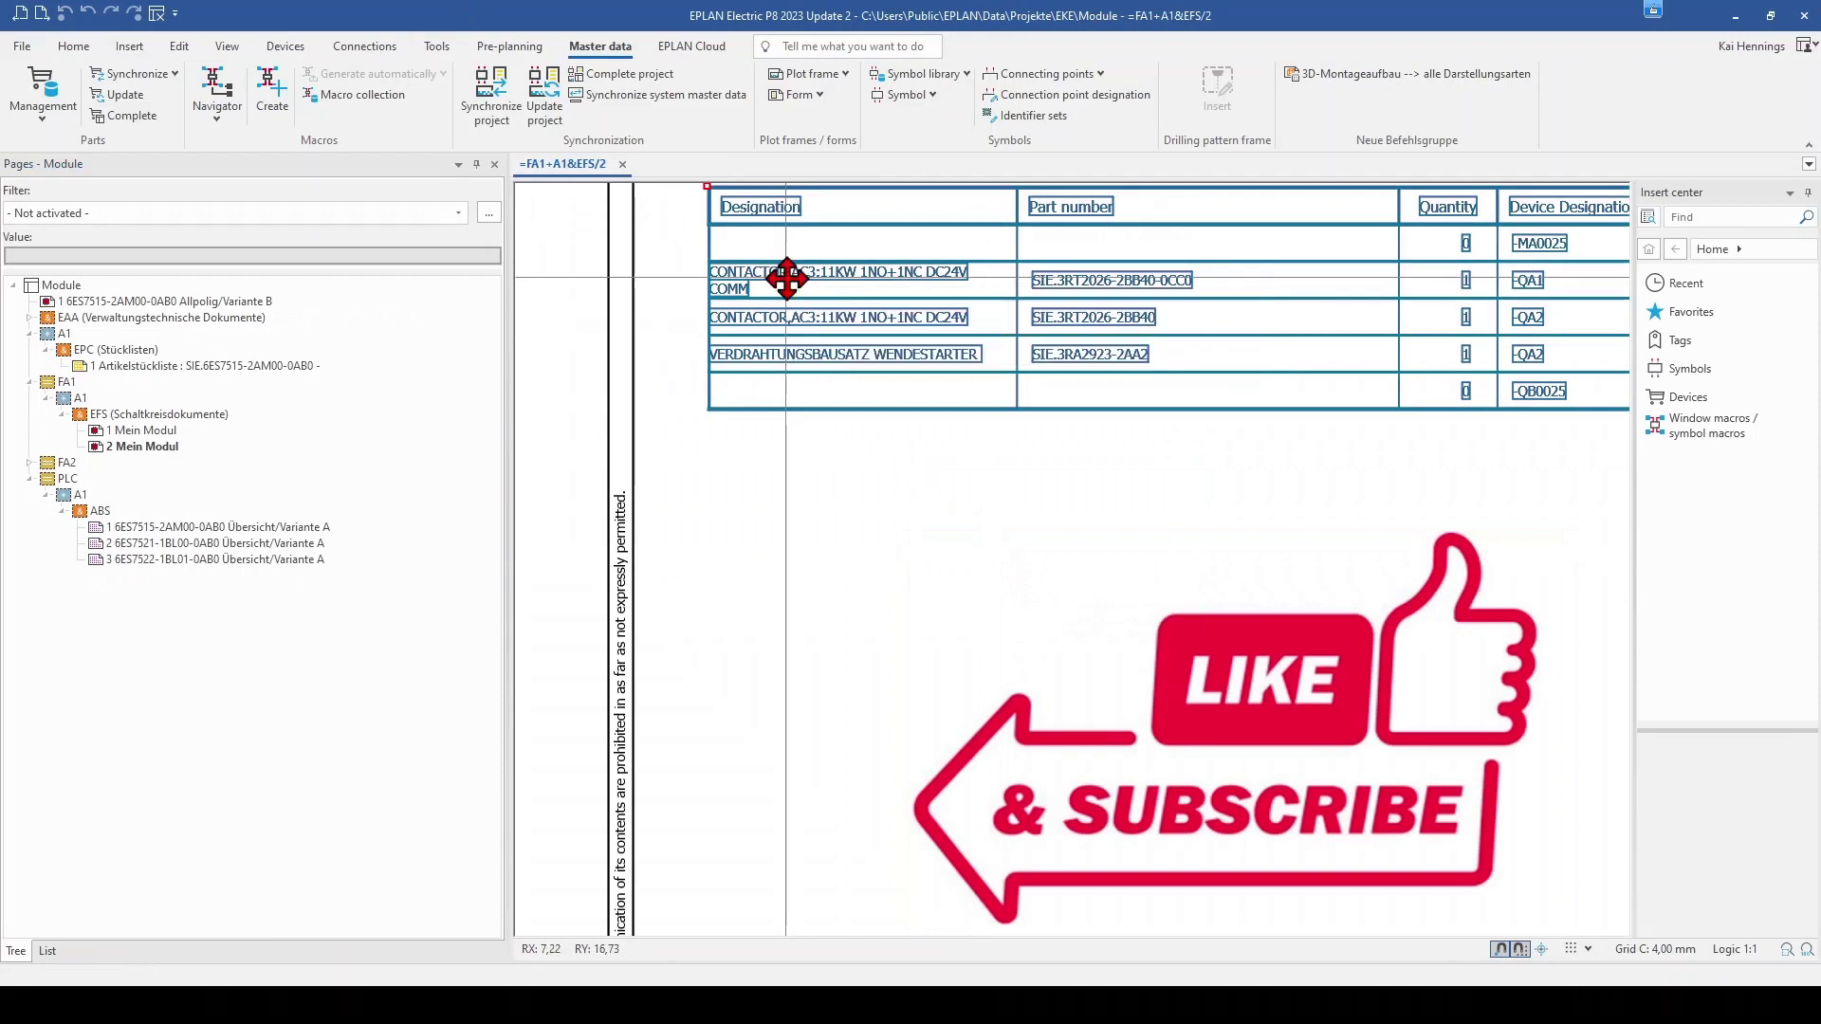
# Update the reports so the parts list fits long designations onto one line
pyautogui.click(509, 46)
pyautogui.click(179, 95)
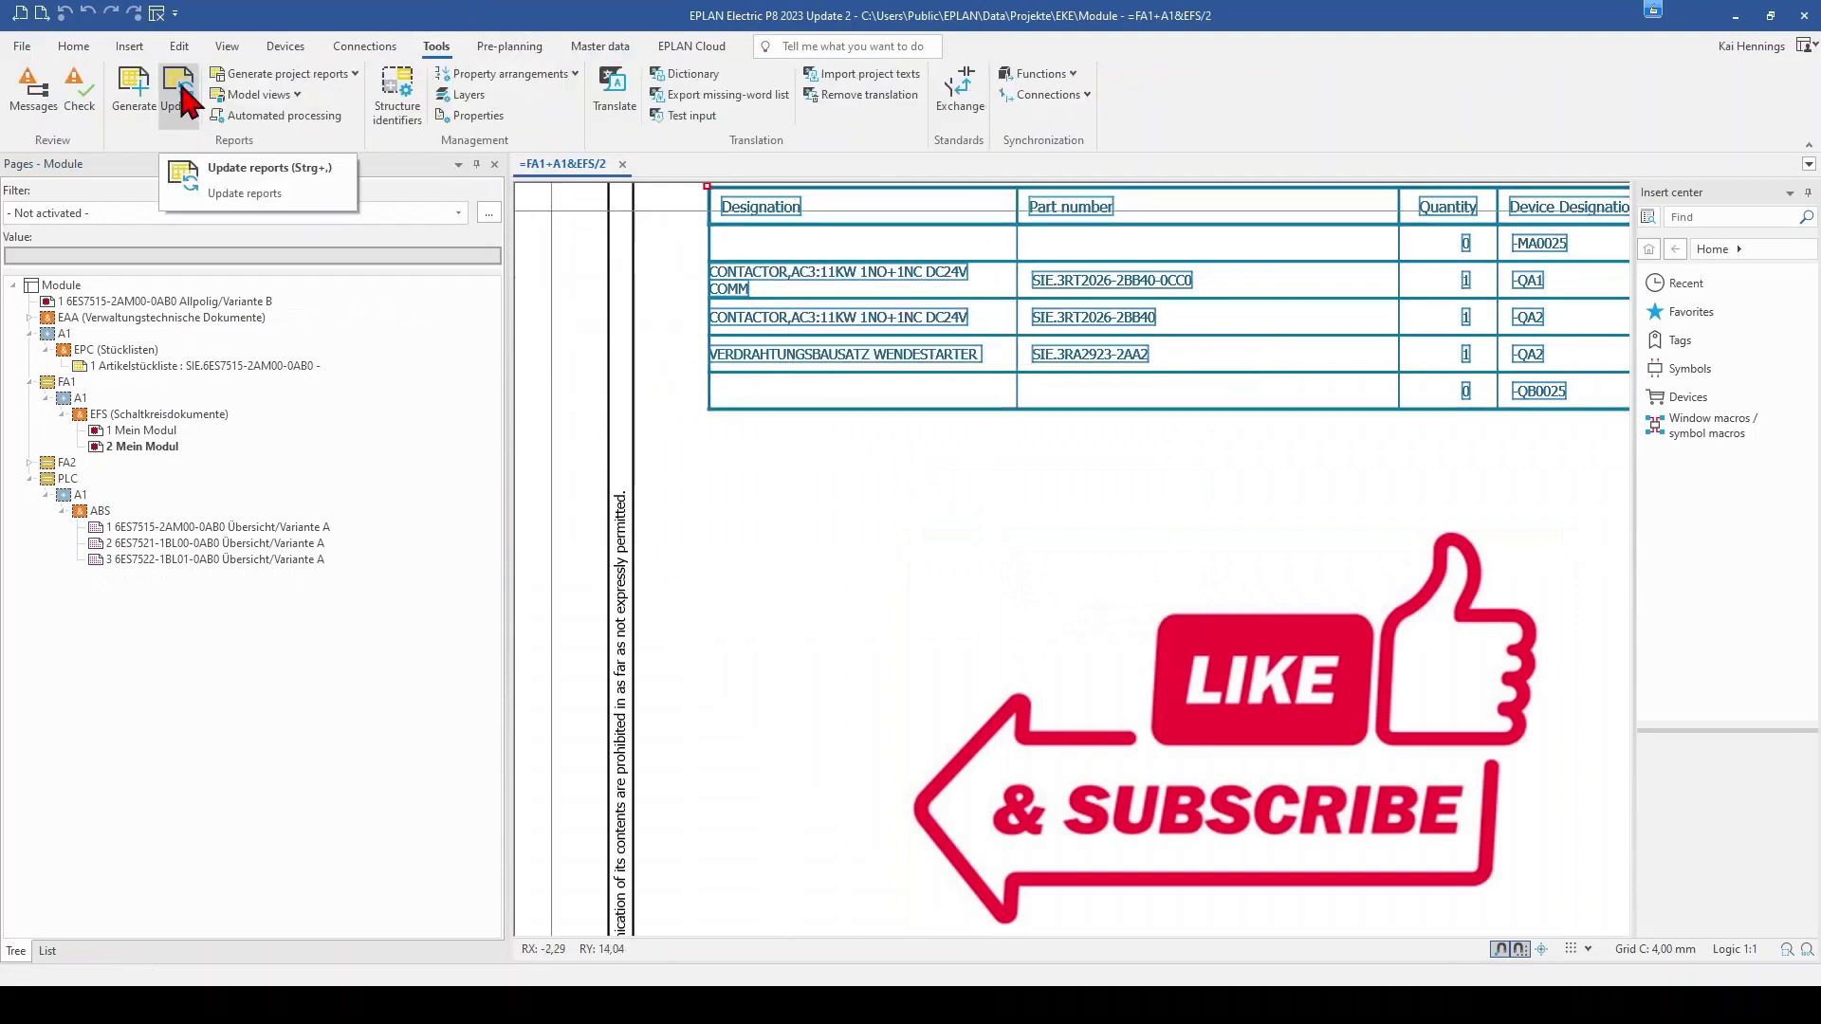
pyautogui.click(233, 171)
pyautogui.scroll(-2, 756, 438)
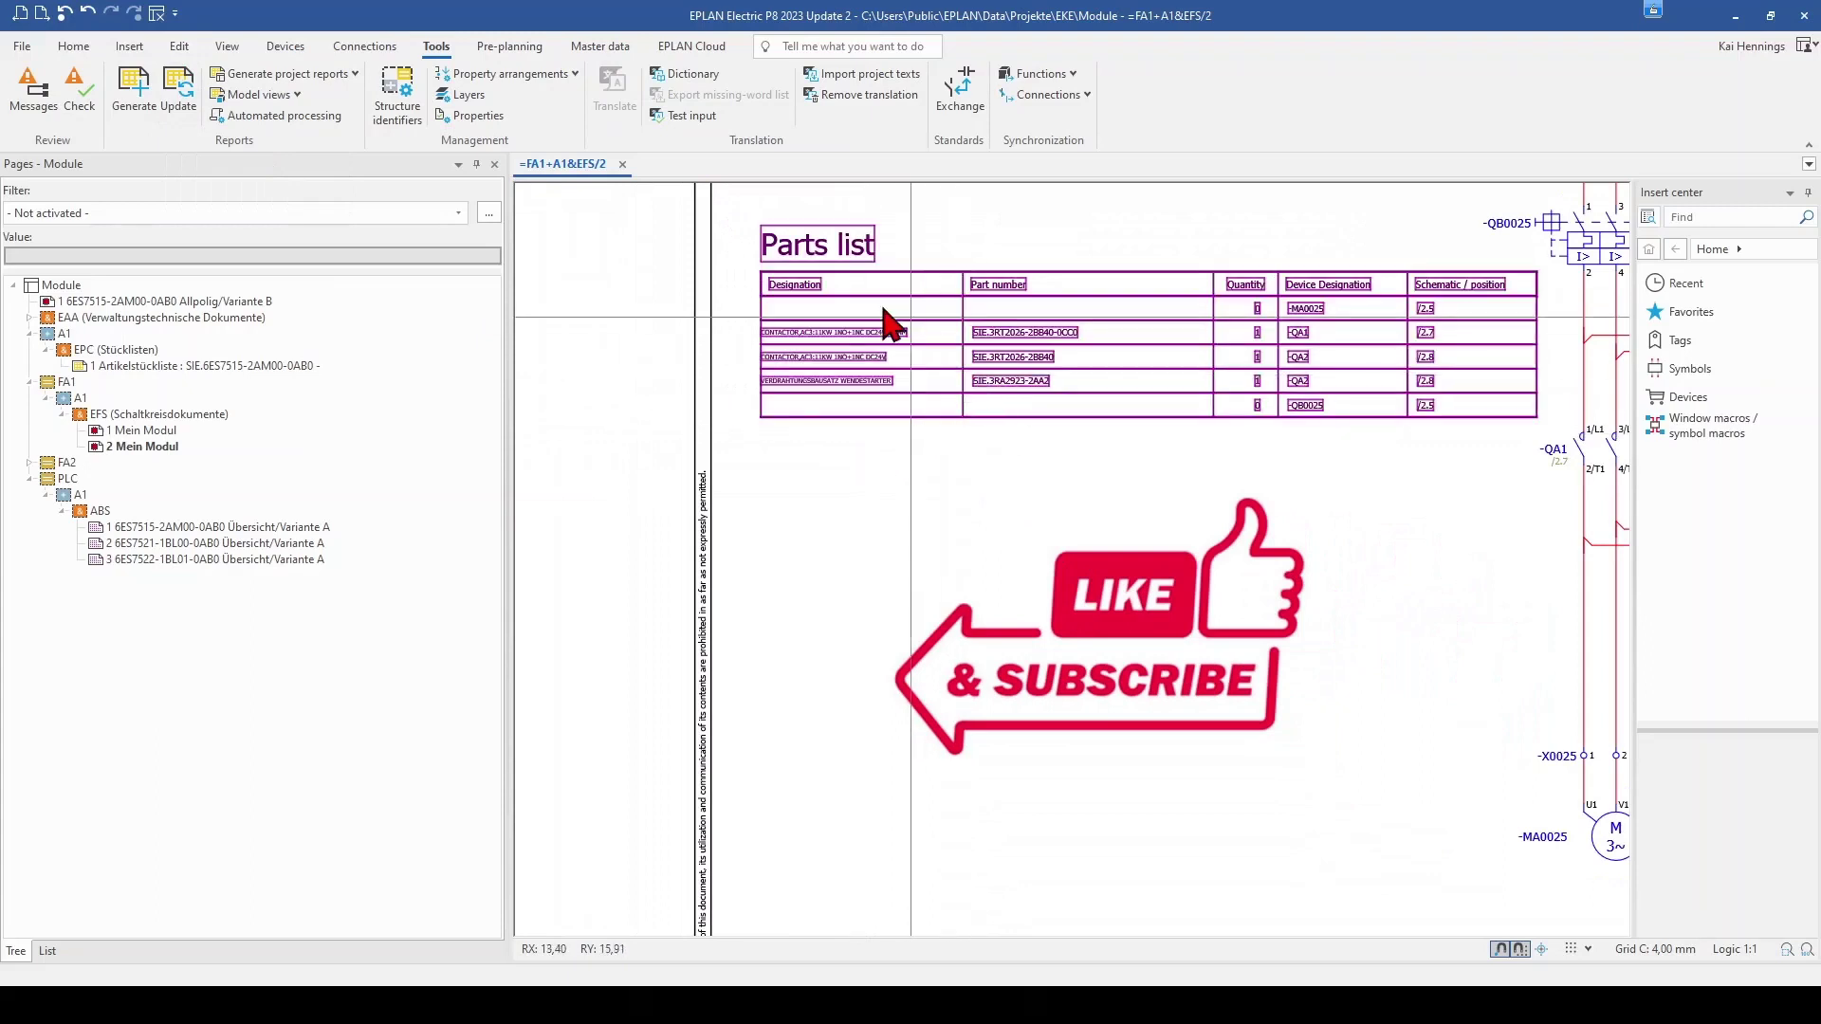
pyautogui.scroll(2, 820, 484)
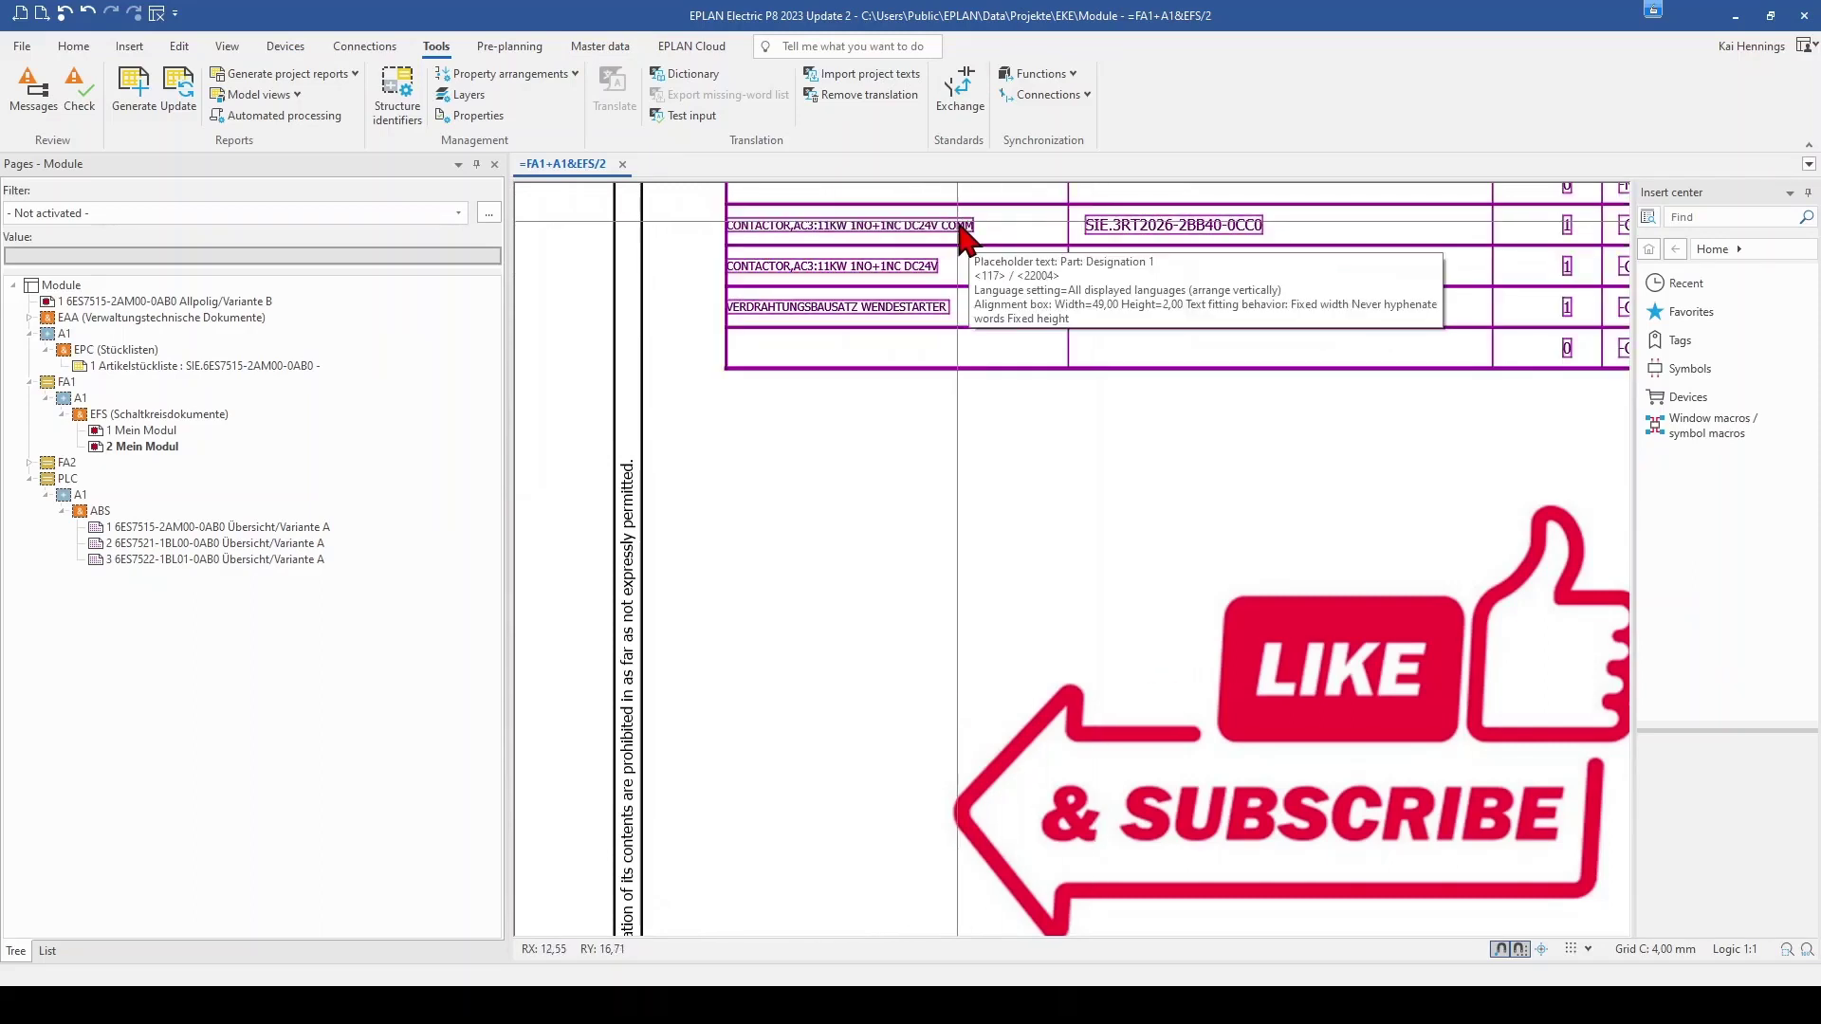
pyautogui.doubleClick(782, 227)
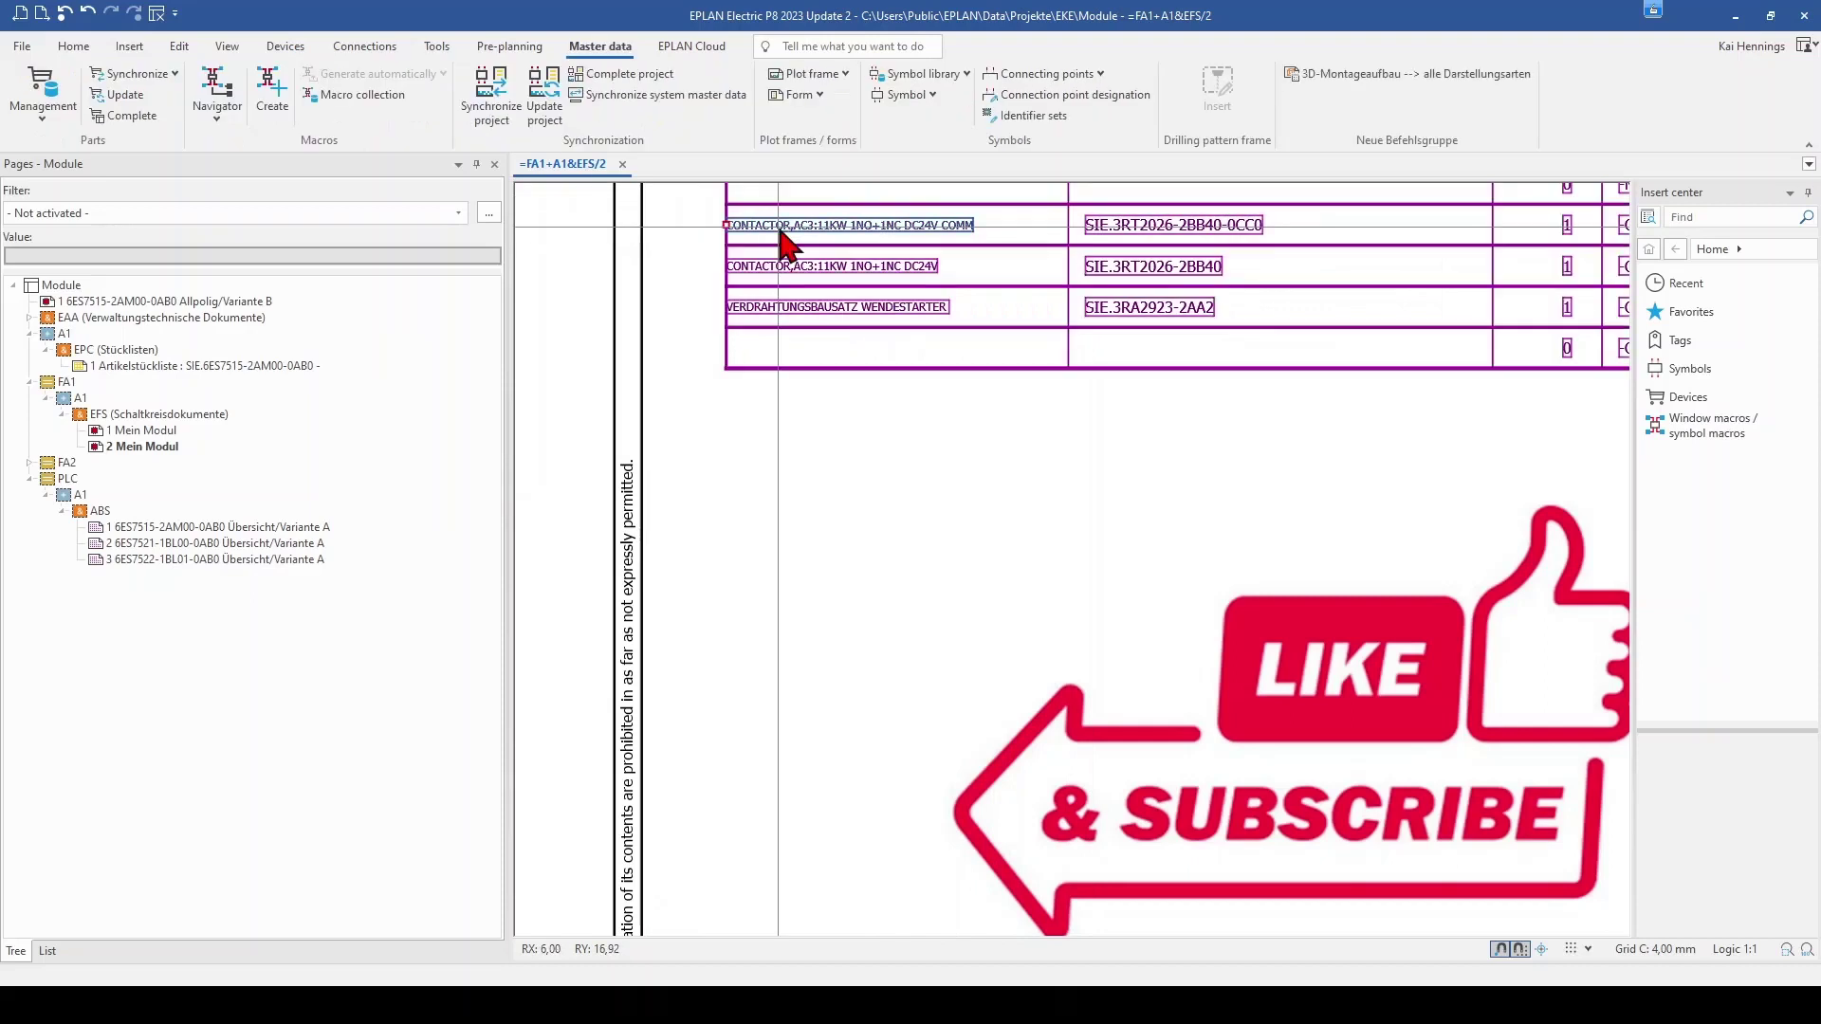
pyautogui.click(1126, 336)
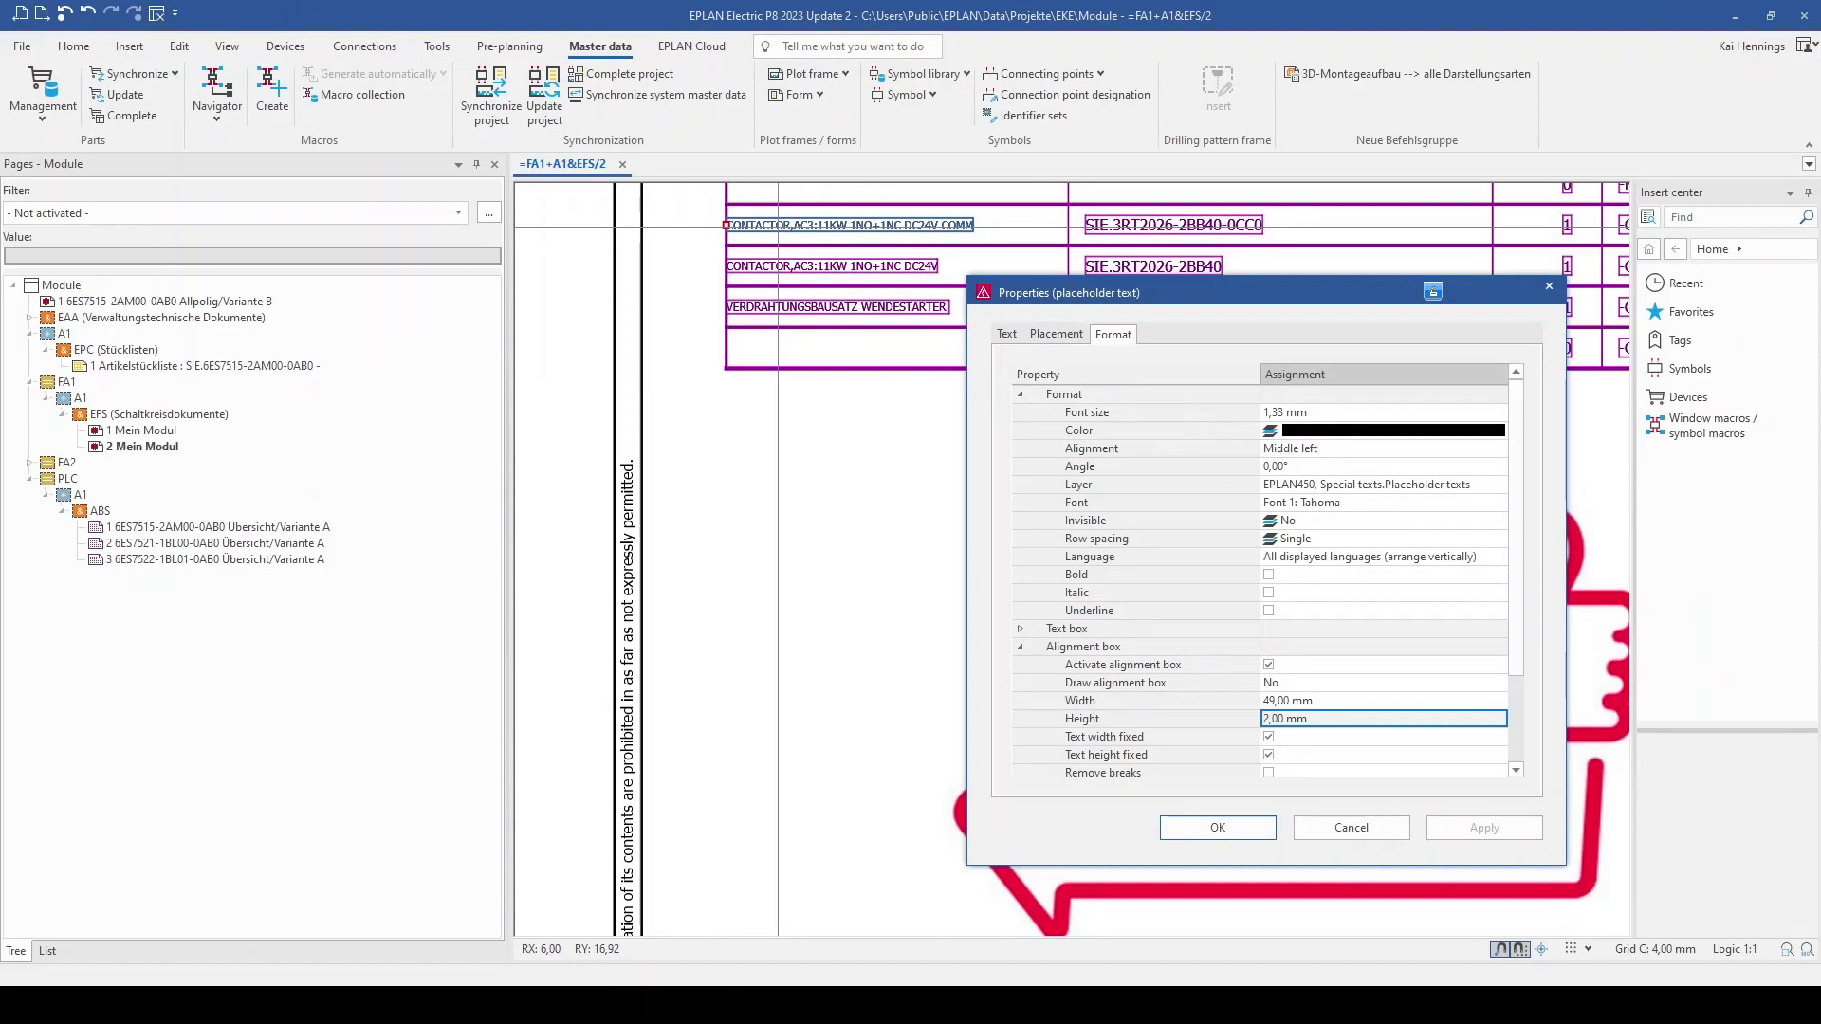
pyautogui.click(1352, 827)
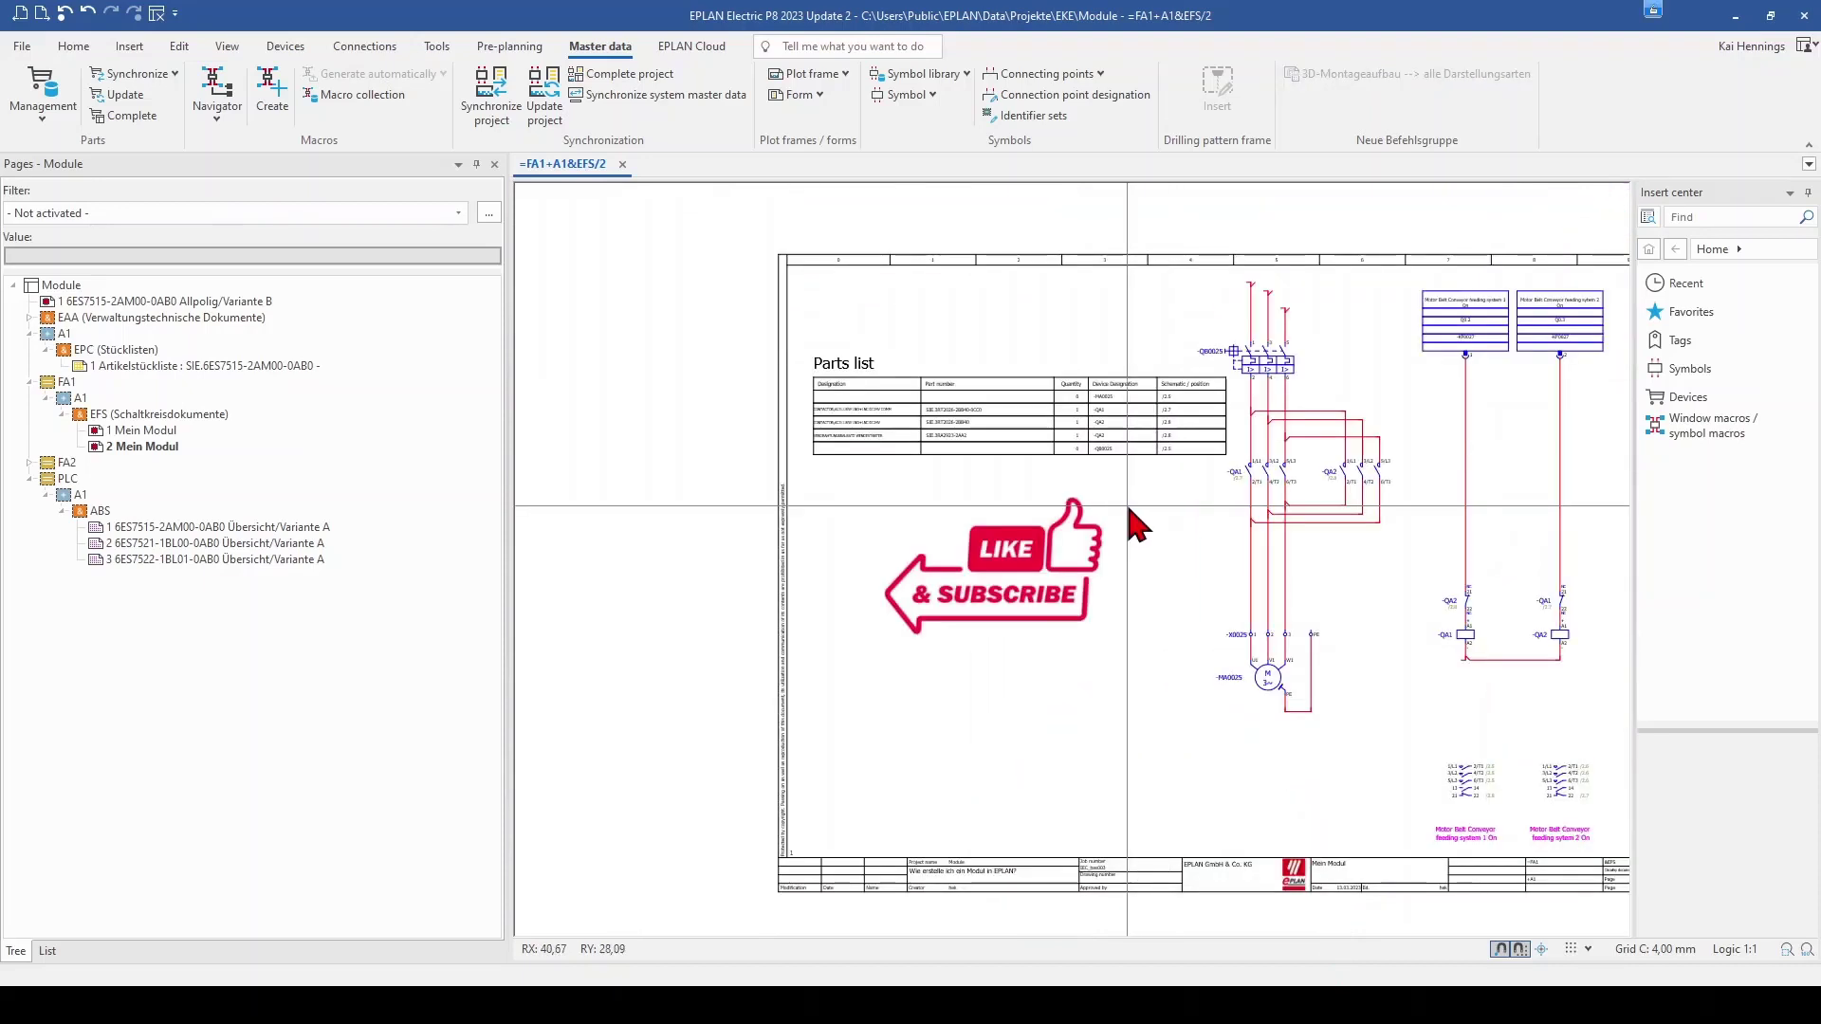
pyautogui.scroll(2, 1129, 516)
pyautogui.scroll(2, 685, 410)
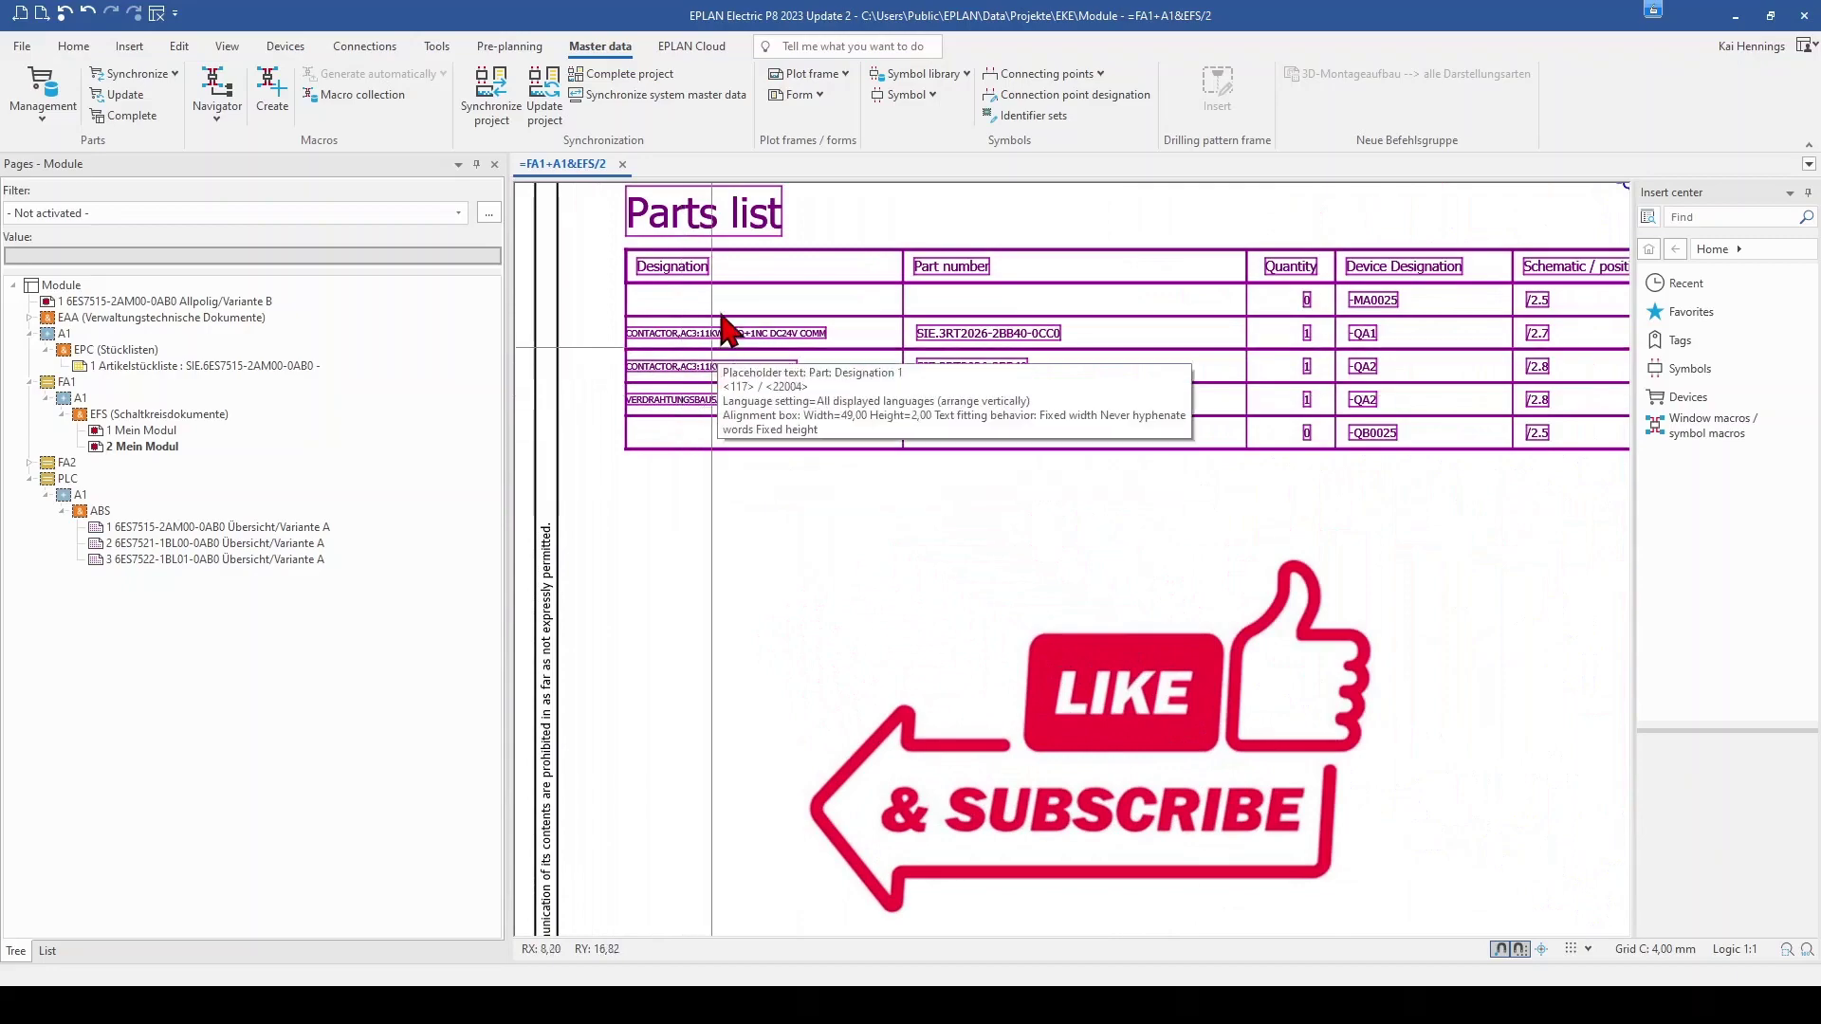